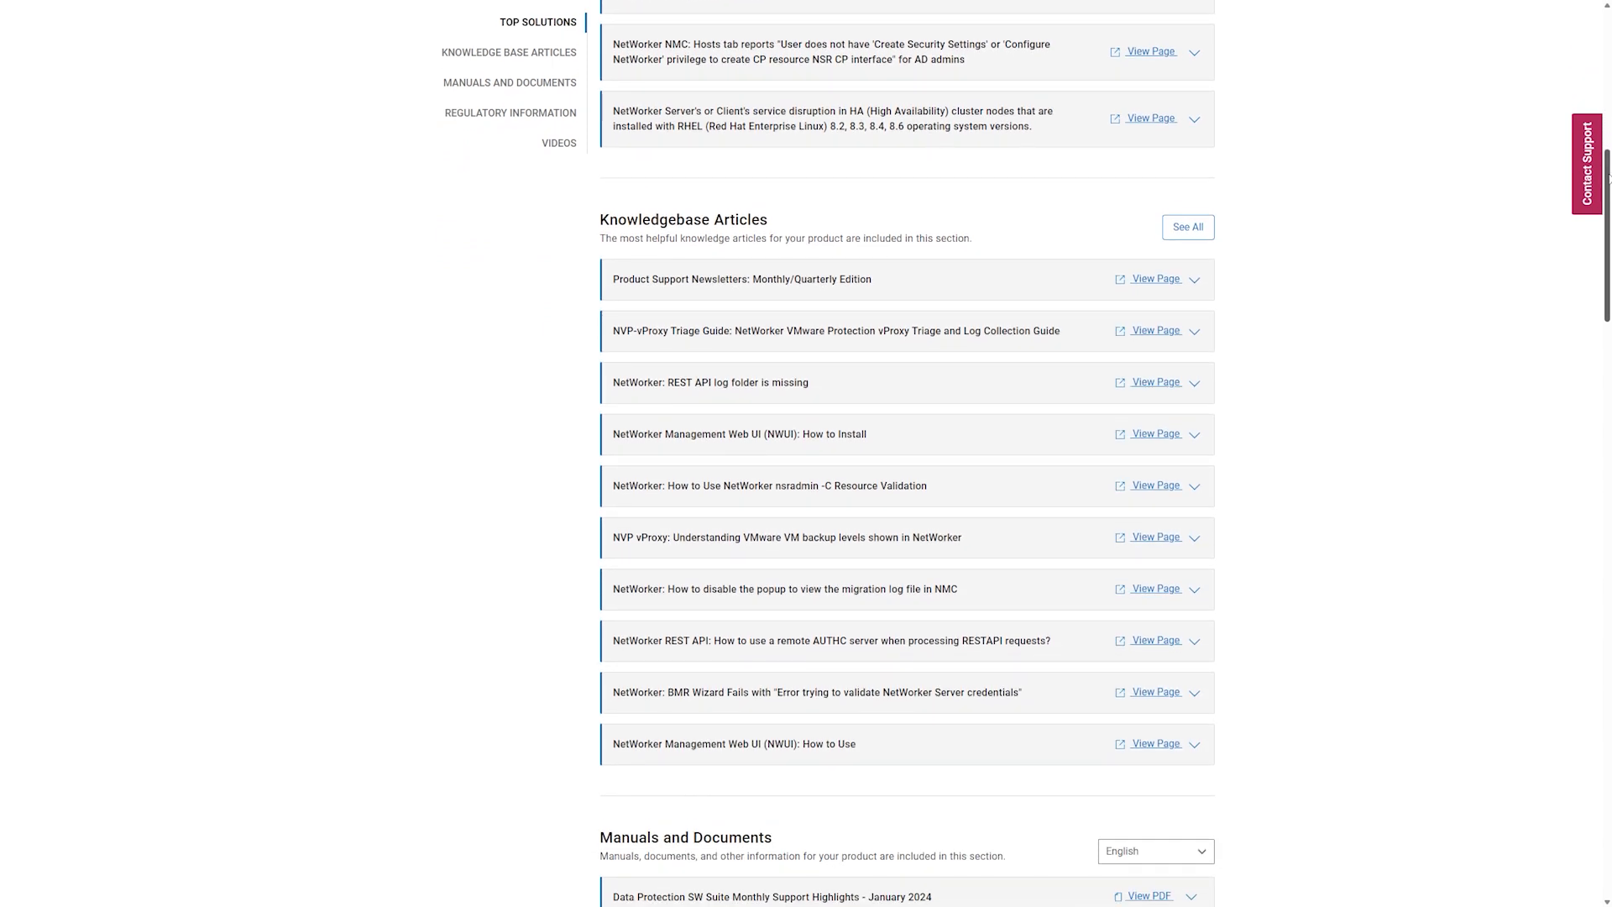
{"action": "mouse_move", "coordinate": [1608, 176]}
{"action": "left_mouse_down"}
{"action": "mouse_move", "coordinate": [1603, 294]}
{"action": "mouse_move", "coordinate": [1512, 318]}
{"action": "left_mouse_up"}
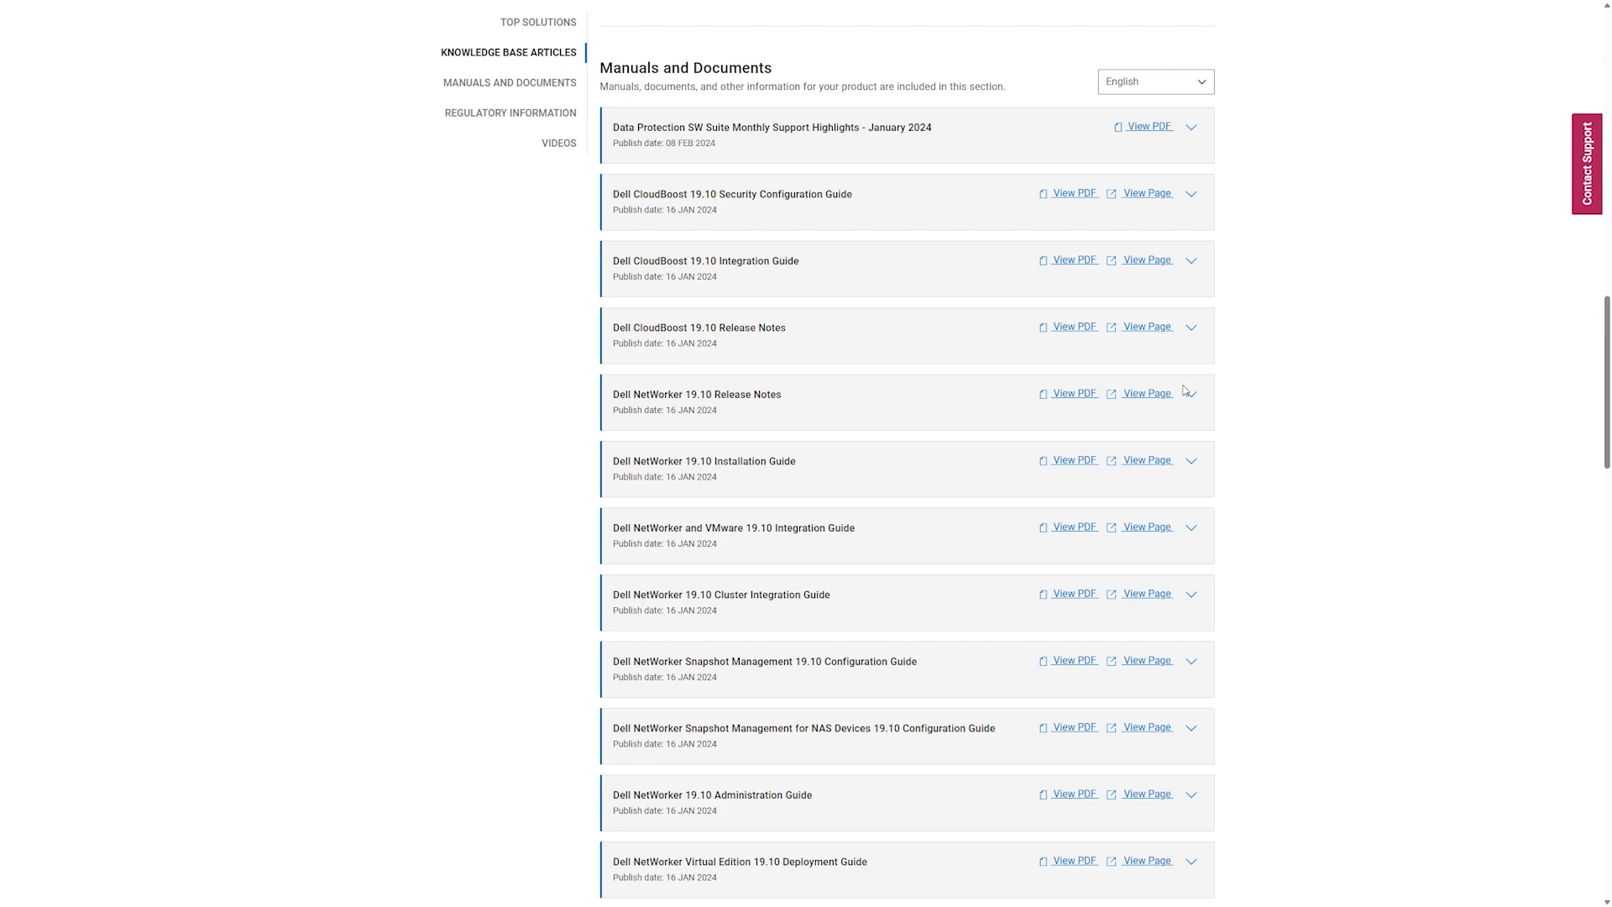
View the Dell NetWorker 19.10 Release Notes page from the documents list.
{"action": "left_click", "coordinate": [1148, 395]}
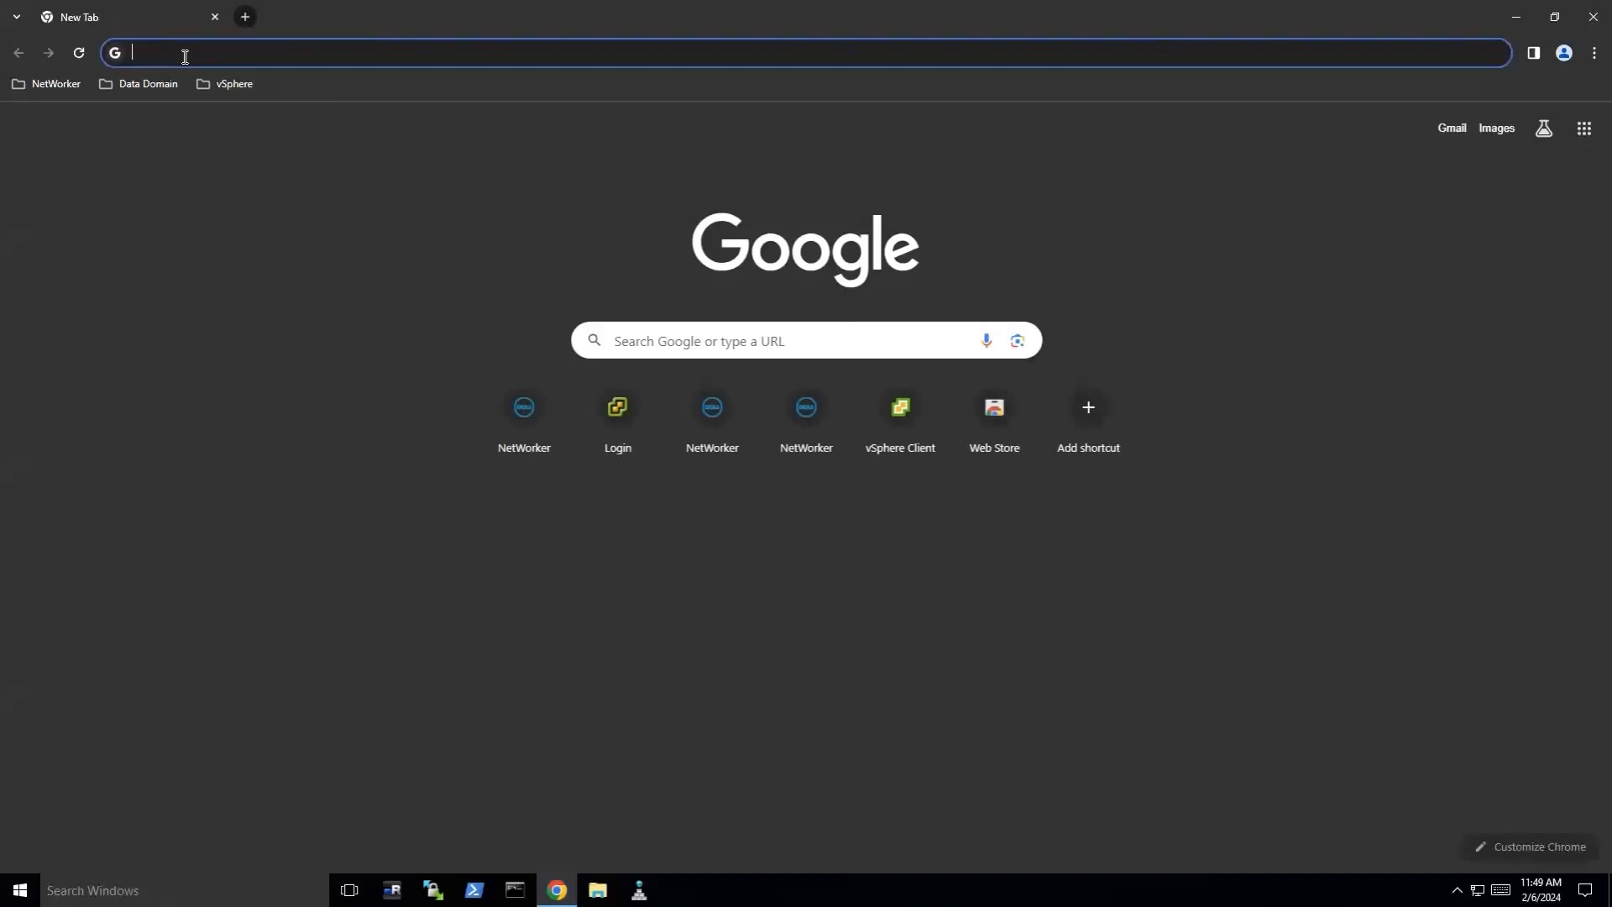
{"action": "type", "text": "https://nx-nwserv.amer.lan:9090/nwui"}
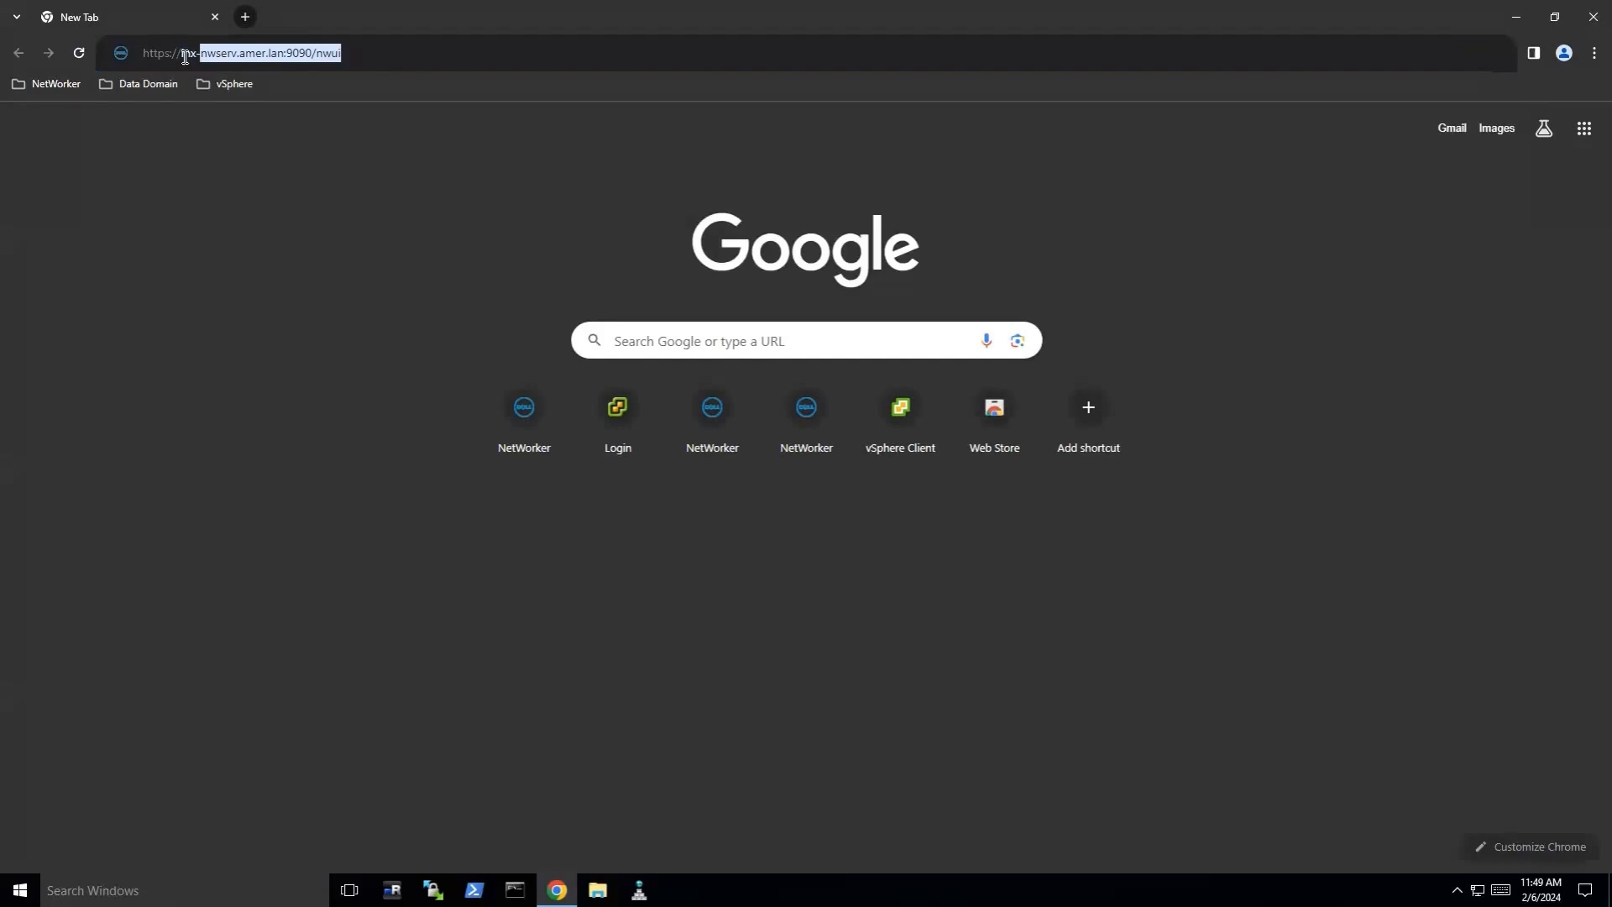
{"action": "type", "text": "serv.a"}
{"action": "type", "text": "mer.lan:90"}
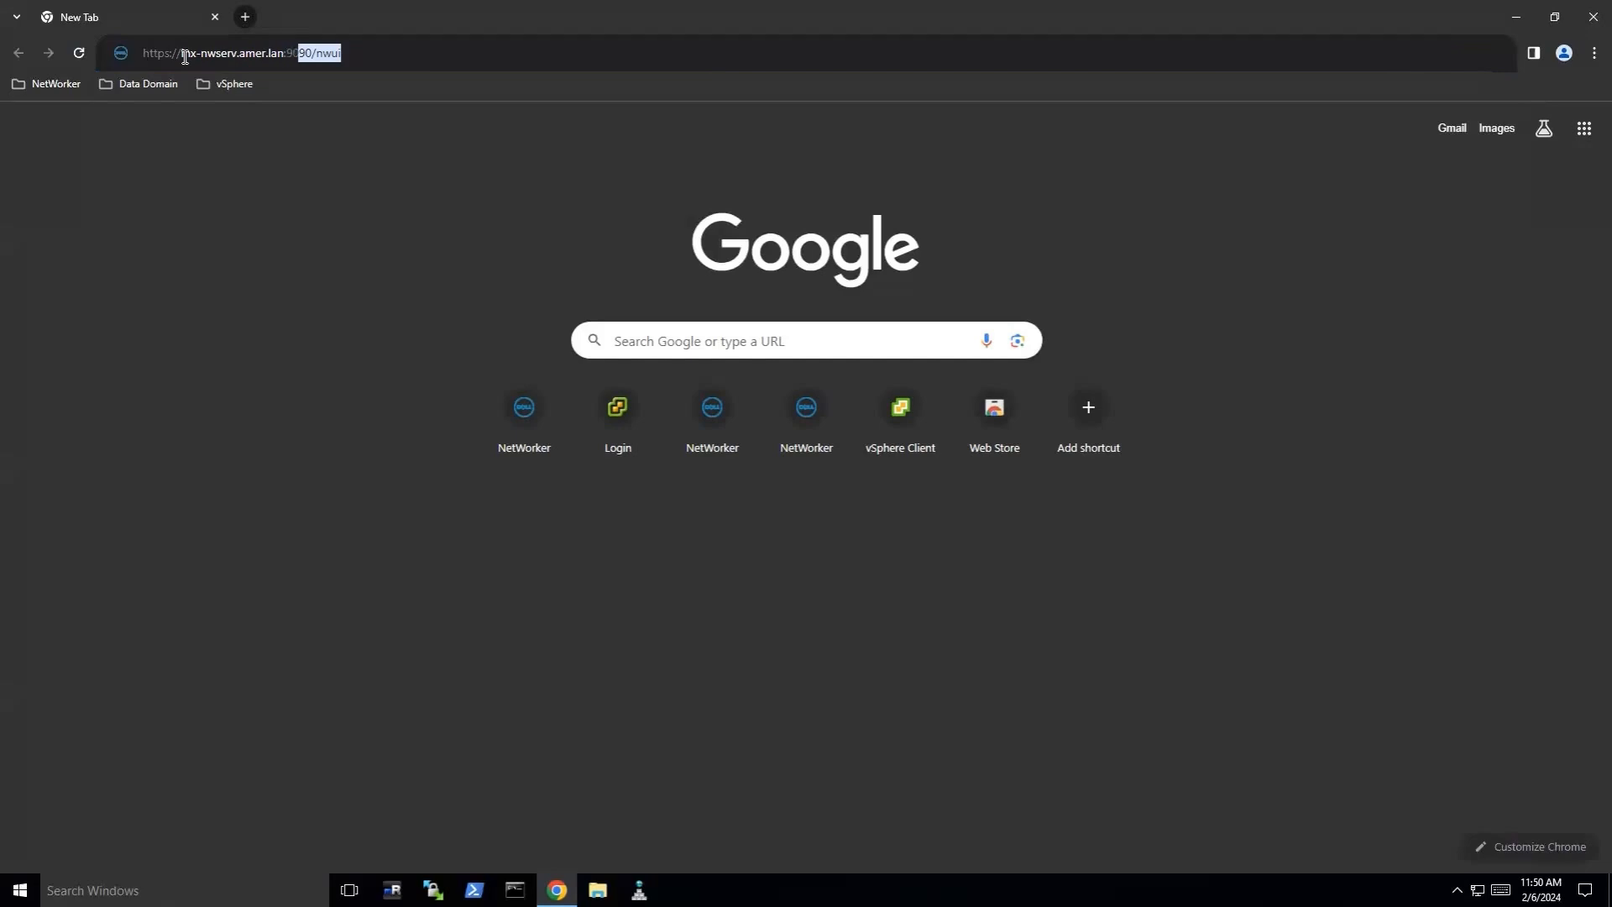
{"action": "type", "text": "90/"}
{"action": "type", "text": "nwui"}
{"action": "key", "text": "Return"}
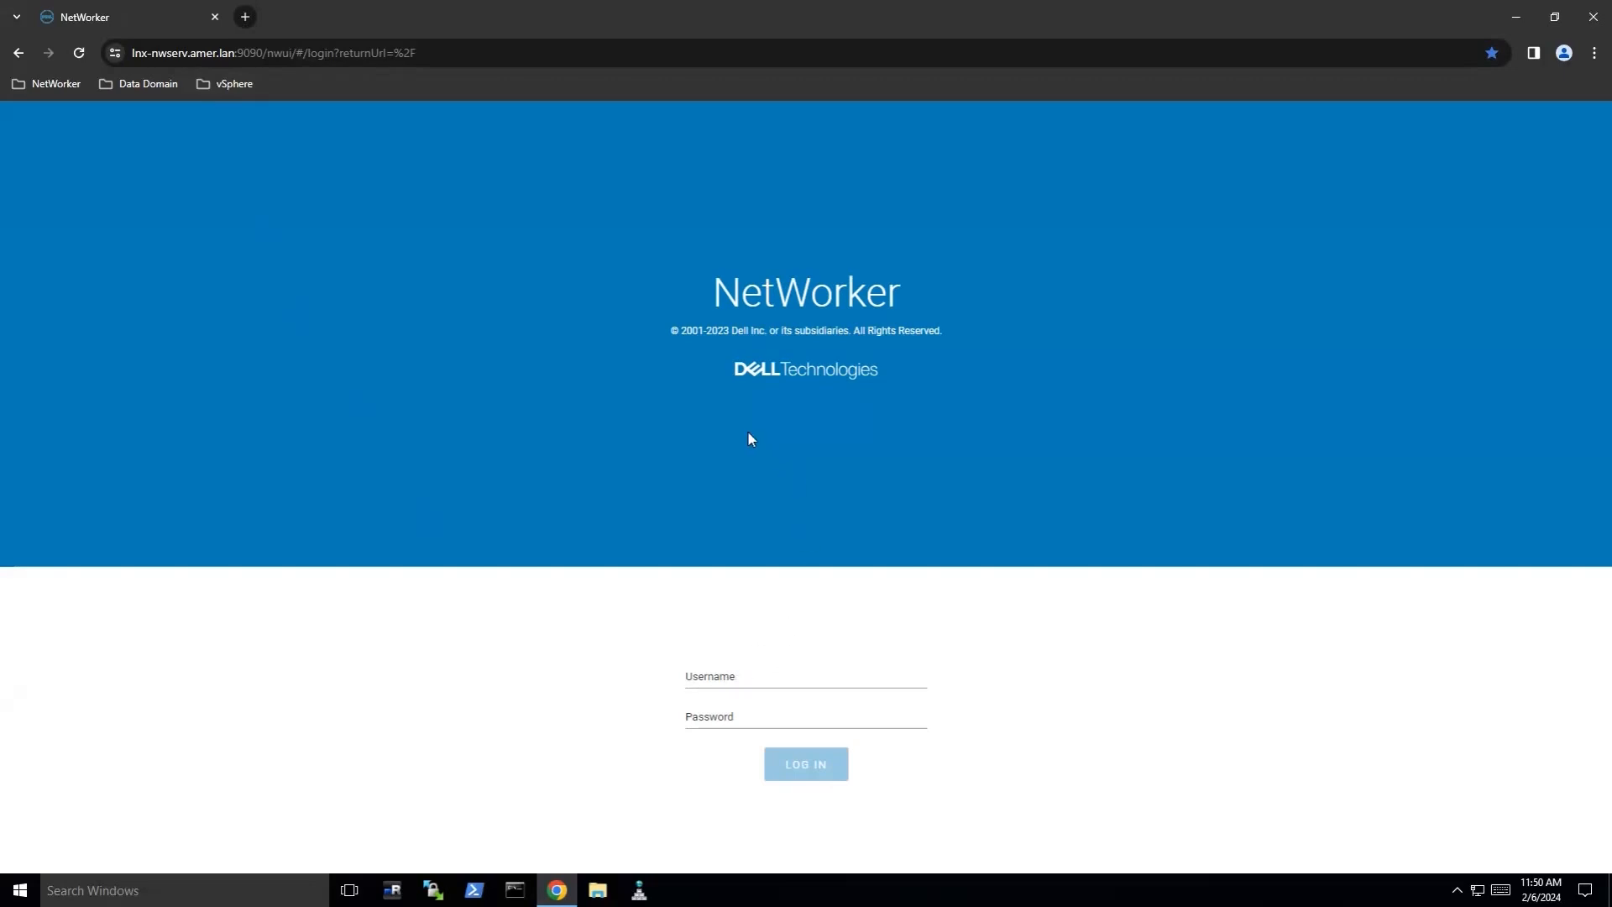
Log in with the admin username and password and dismiss Chrome's save-password offer.
{"action": "left_click", "coordinate": [756, 674]}
{"action": "type", "text": "Admini"}
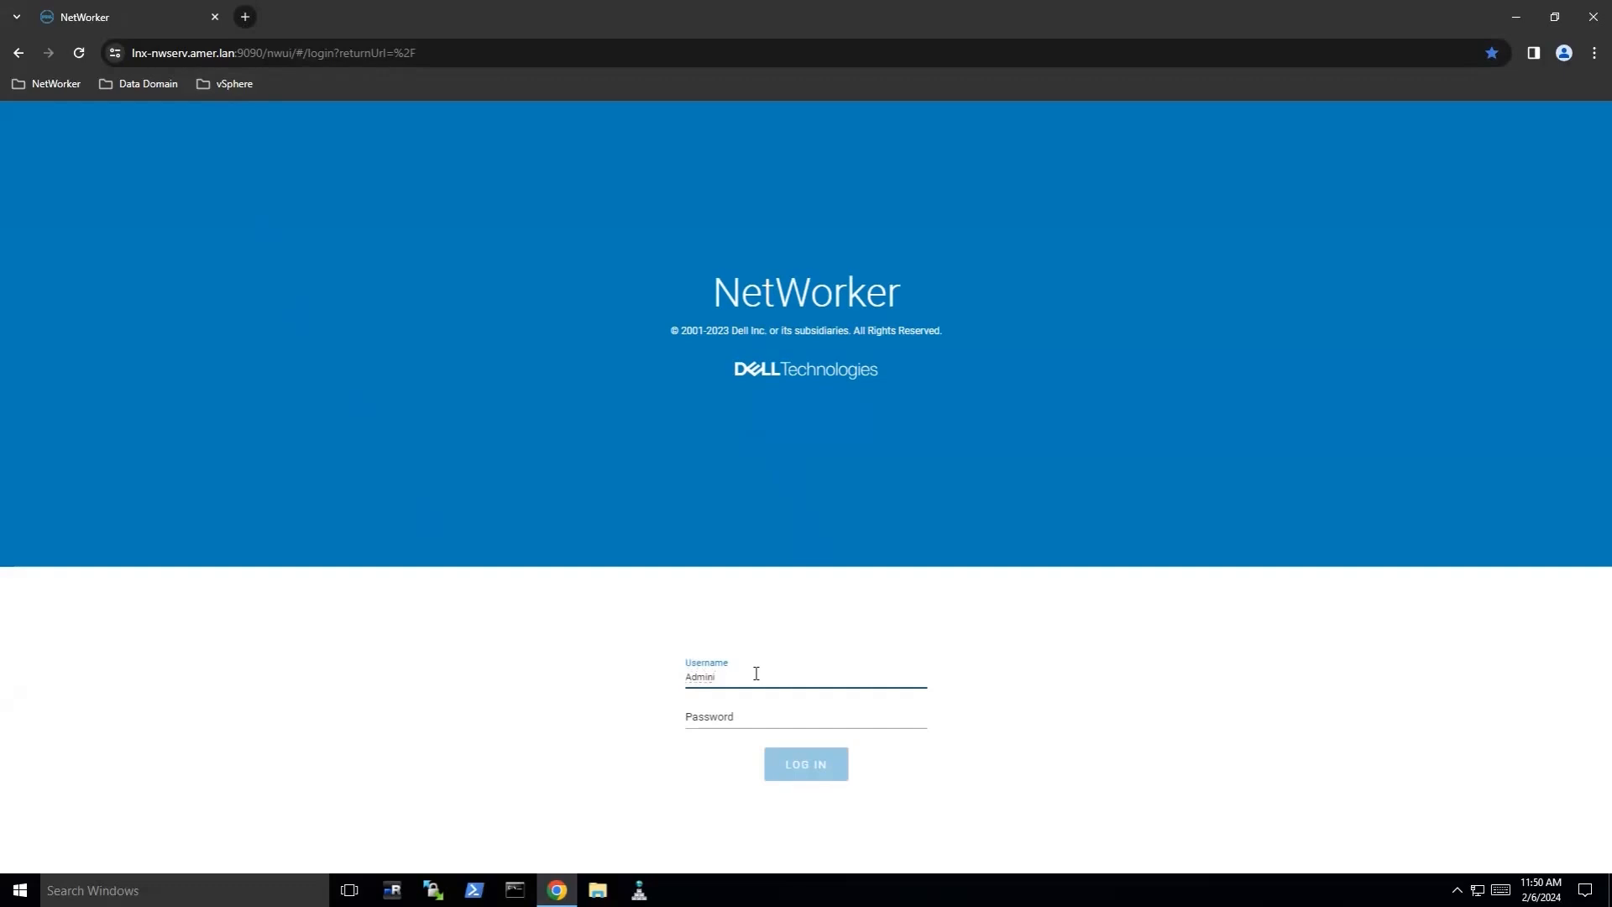
{"action": "type", "text": "rator"}
{"action": "key", "text": "Tab"}
{"action": "key", "text": "Return"}
{"action": "left_click", "coordinate": [1462, 319]}
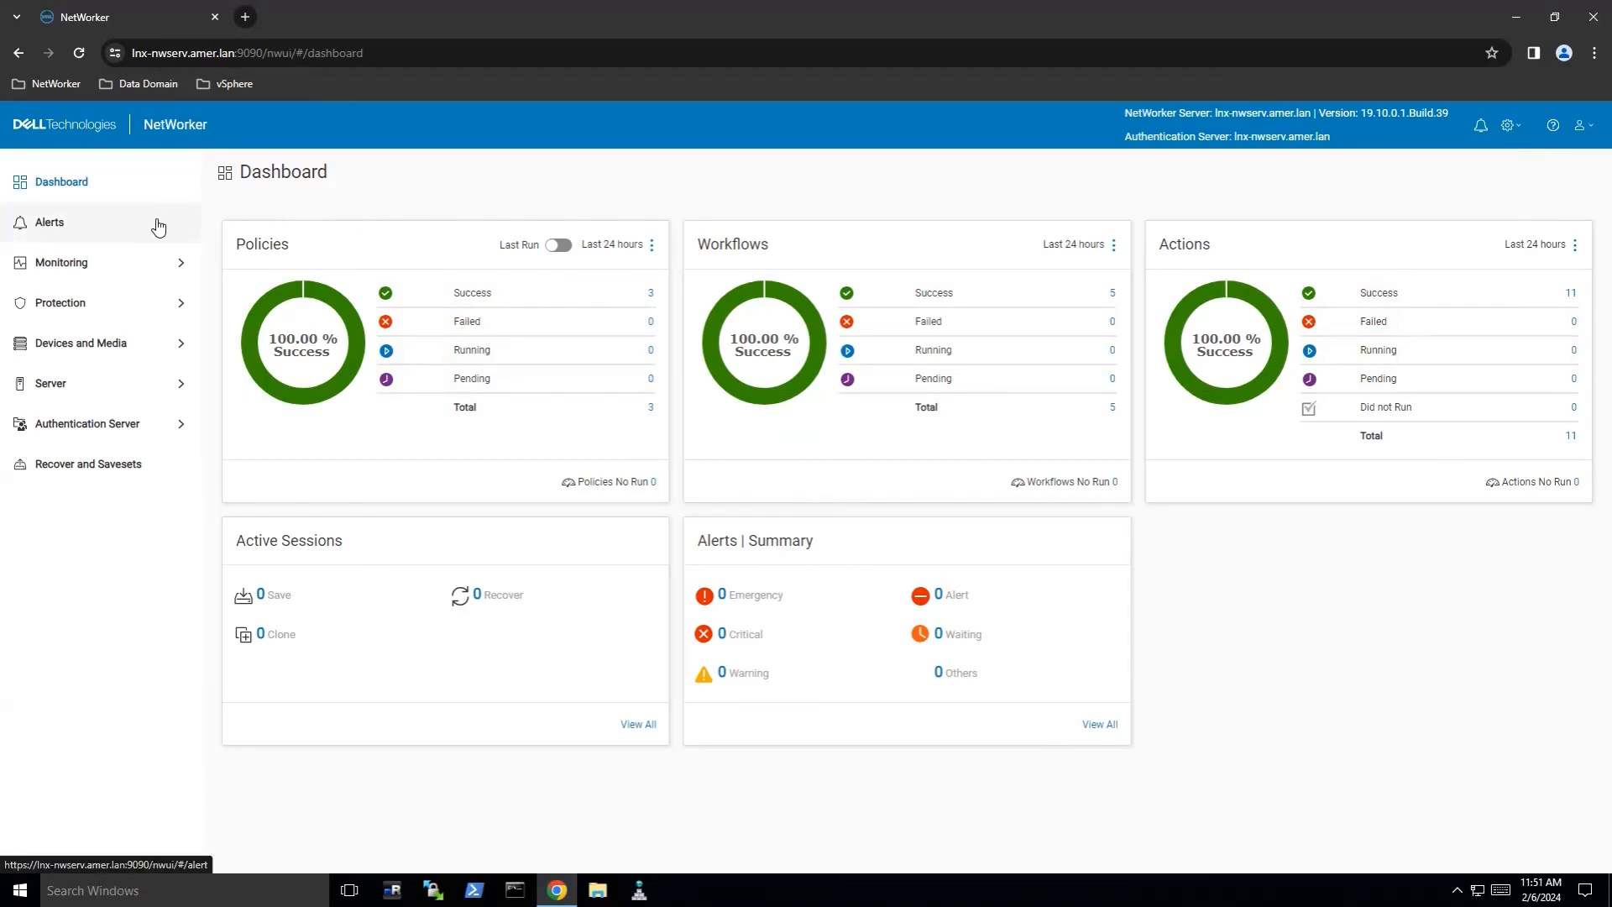
View the Alerts page, then browse the Monitoring and Protection navigation groups.
{"action": "left_click", "coordinate": [119, 234]}
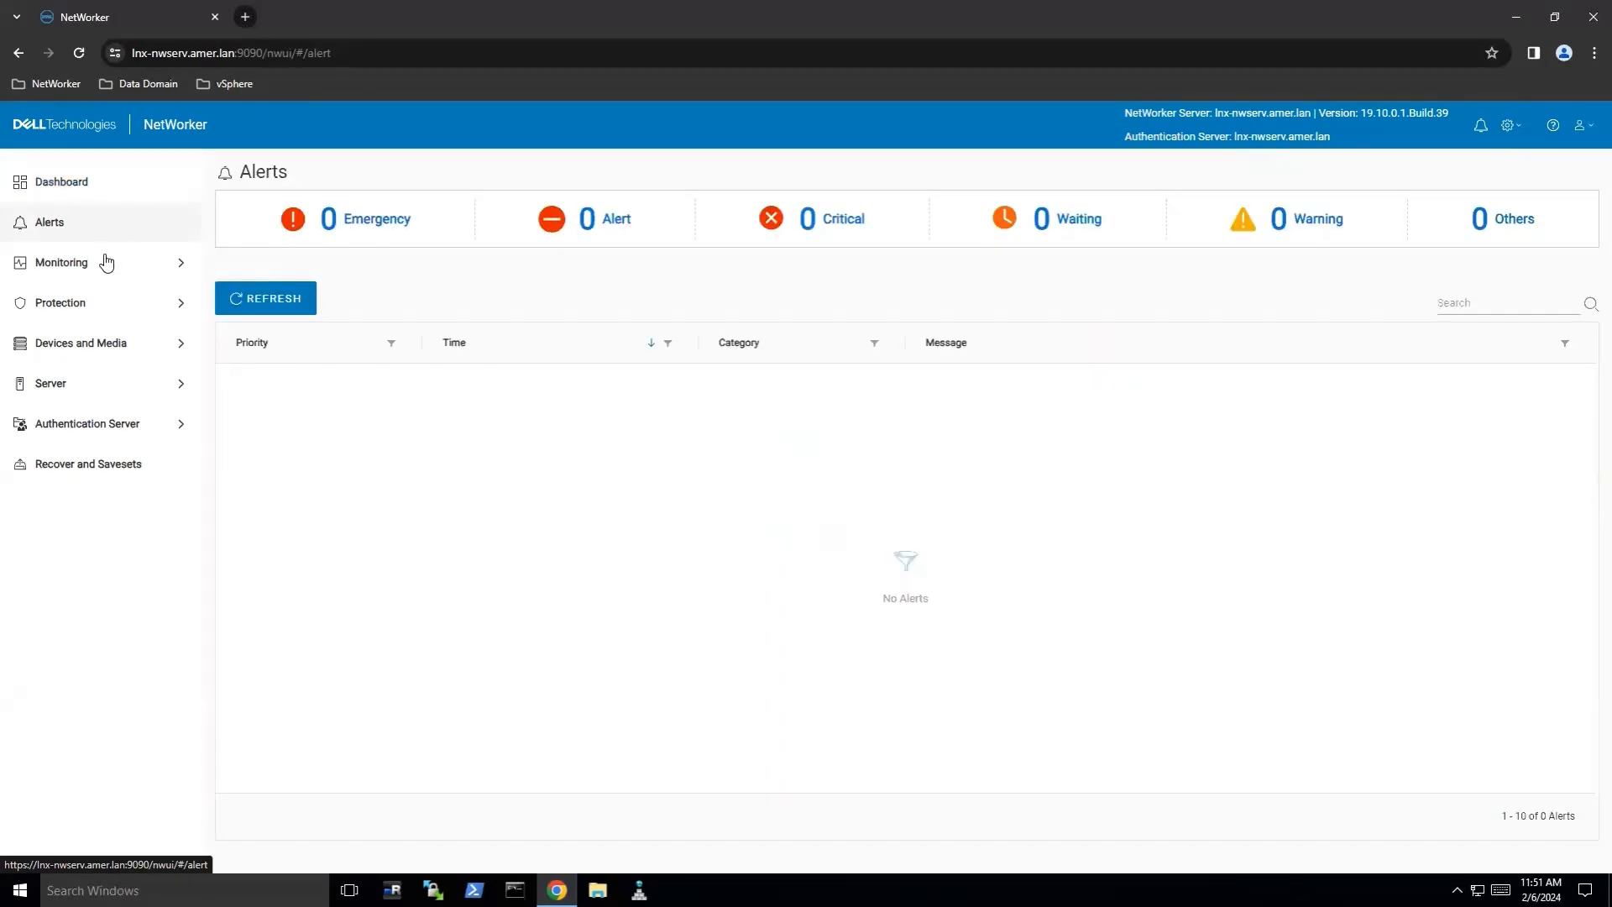
{"action": "left_click", "coordinate": [105, 265]}
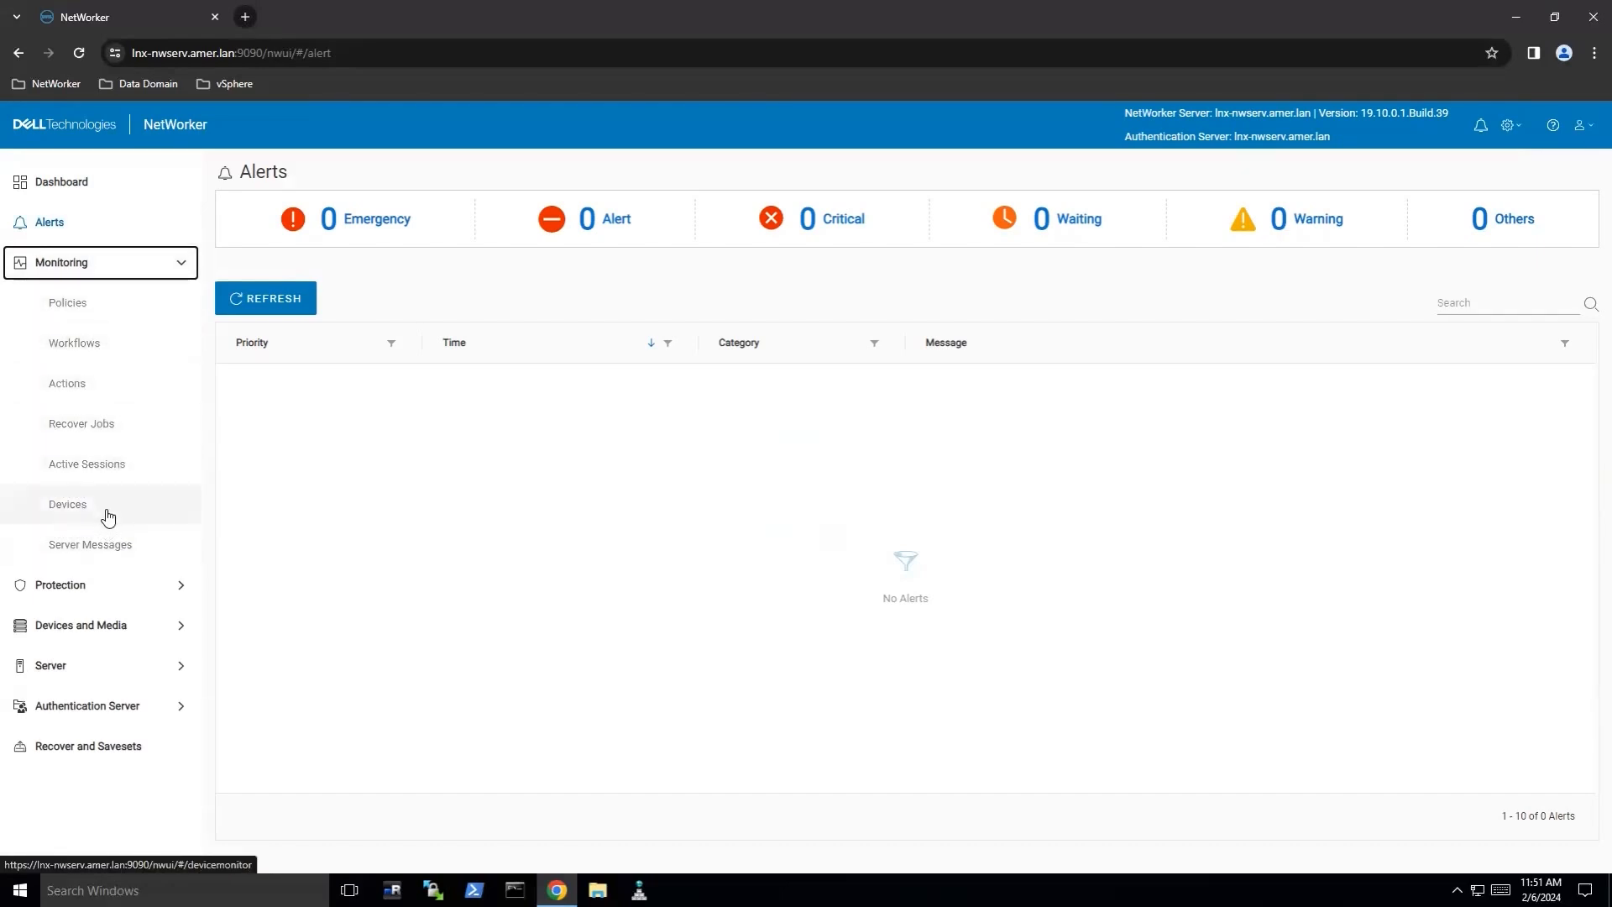
{"action": "left_click", "coordinate": [84, 590]}
{"action": "scroll", "coordinate": [112, 480], "scroll_direction": "down", "scroll_amount": 3}
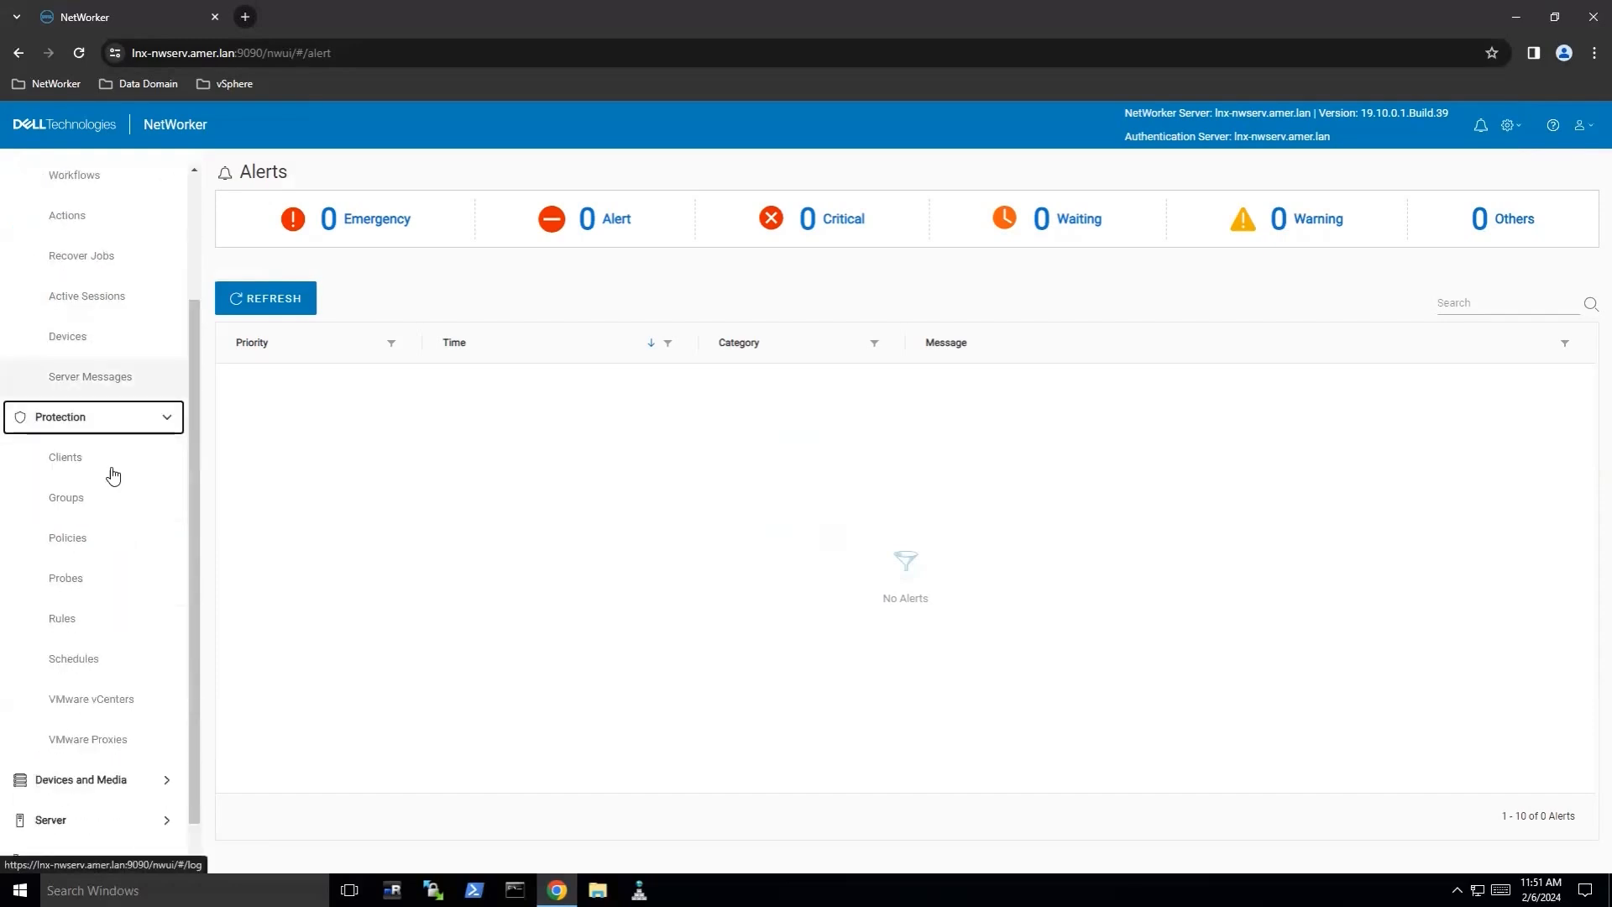
{"action": "scroll", "coordinate": [107, 366], "scroll_direction": "up", "scroll_amount": 3}
{"action": "left_click", "coordinate": [162, 267]}
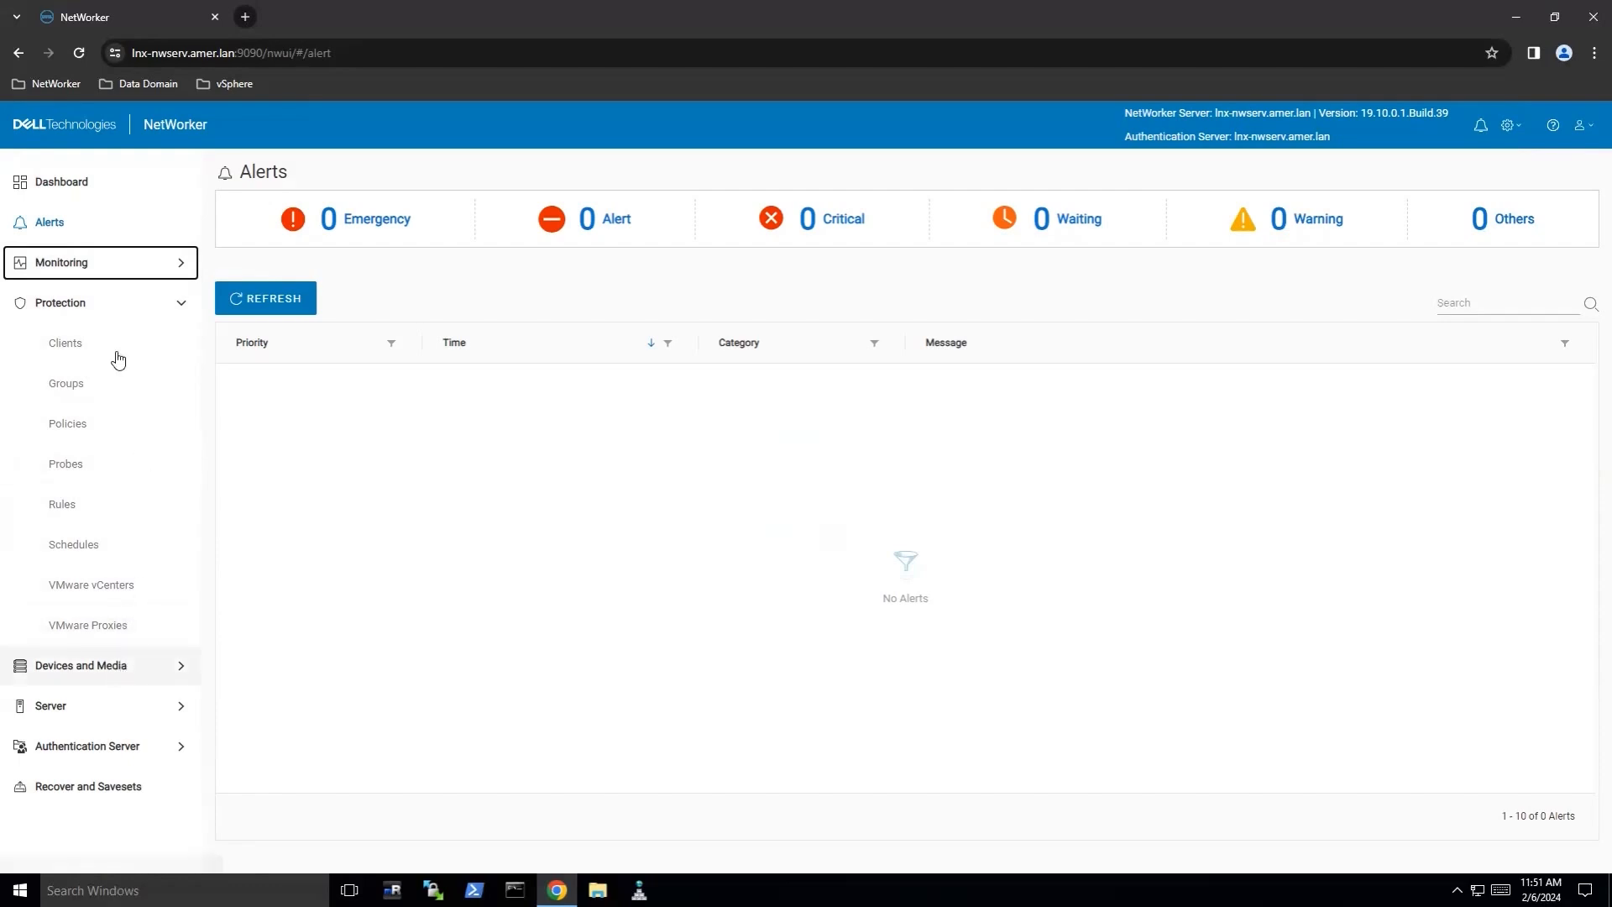
Browse the Devices and Media group and expand the Server settings group.
{"action": "left_click", "coordinate": [182, 304]}
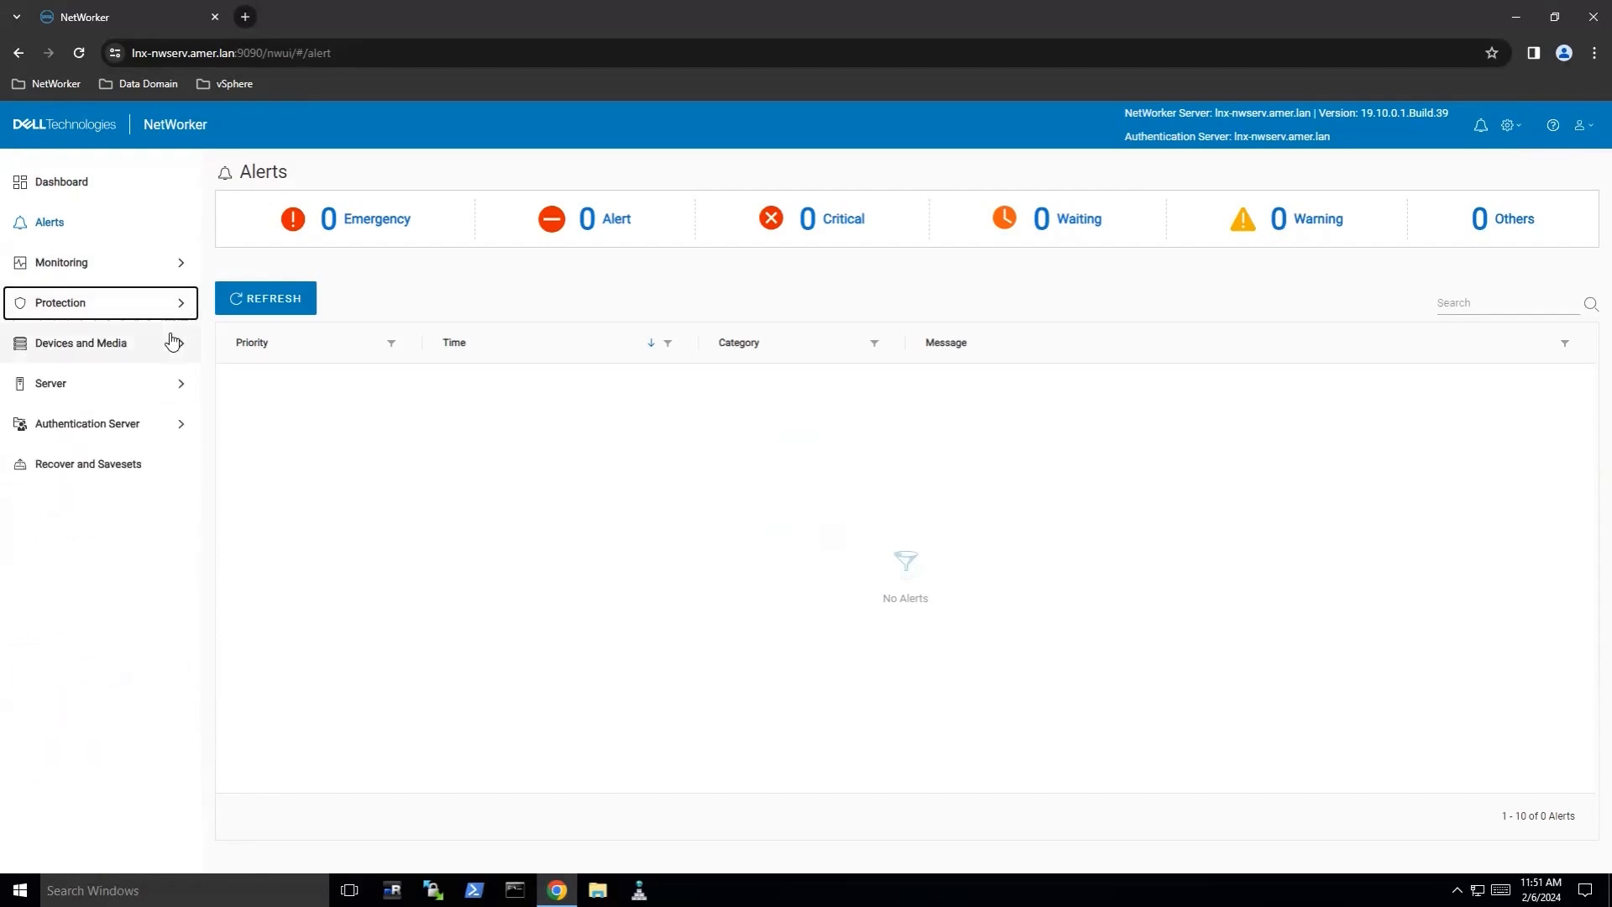
{"action": "left_click", "coordinate": [183, 350]}
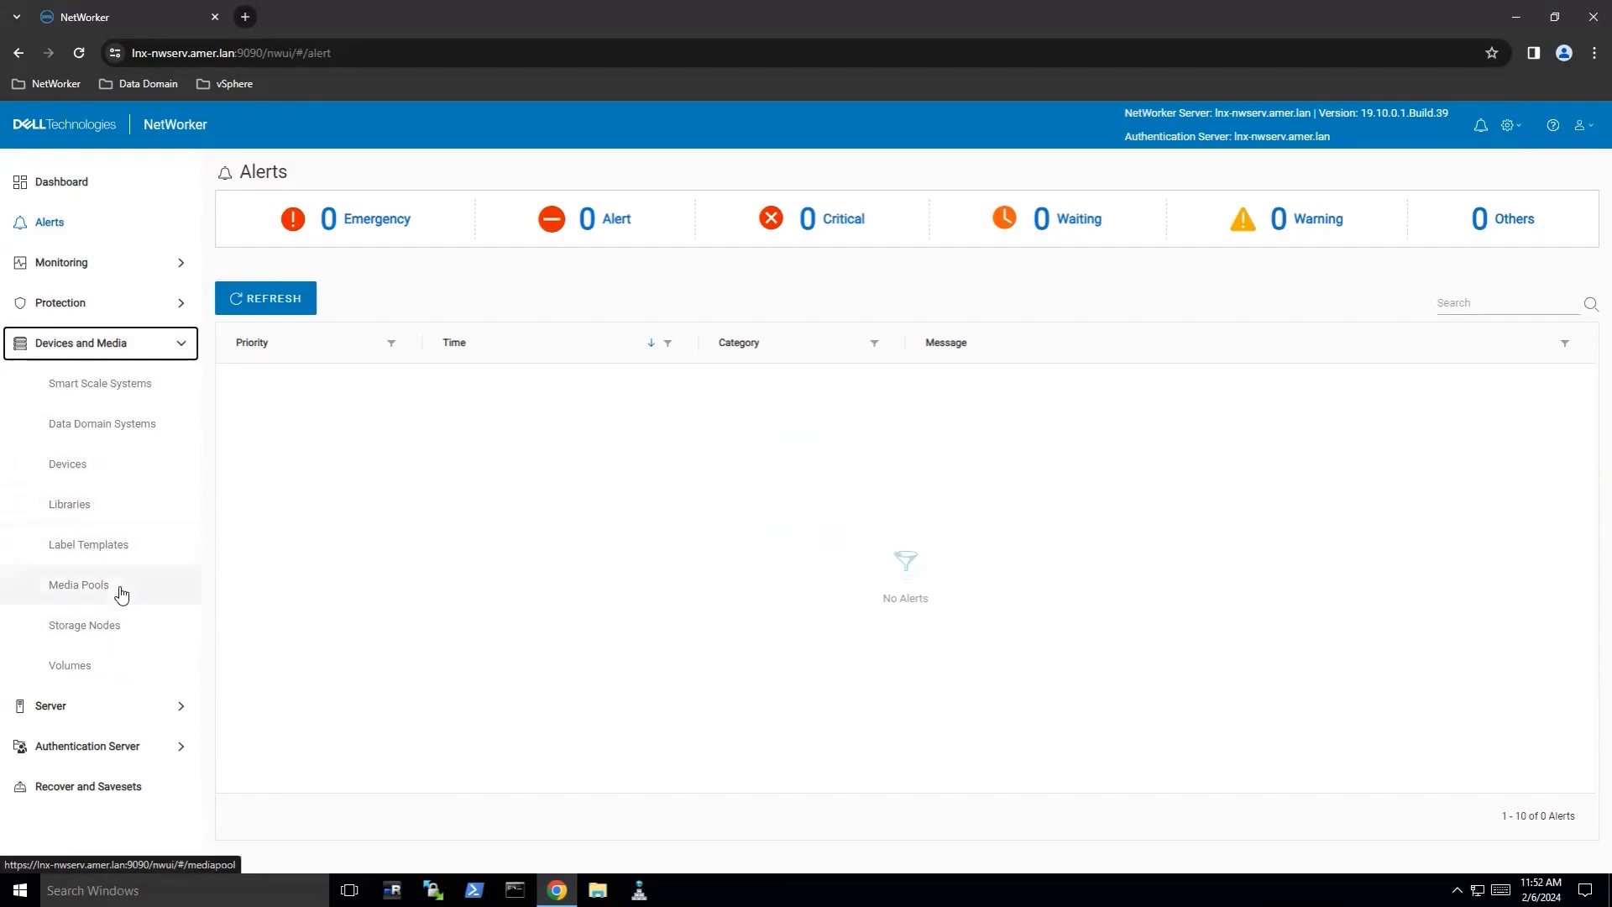
{"action": "left_click", "coordinate": [182, 345]}
{"action": "left_click", "coordinate": [183, 385]}
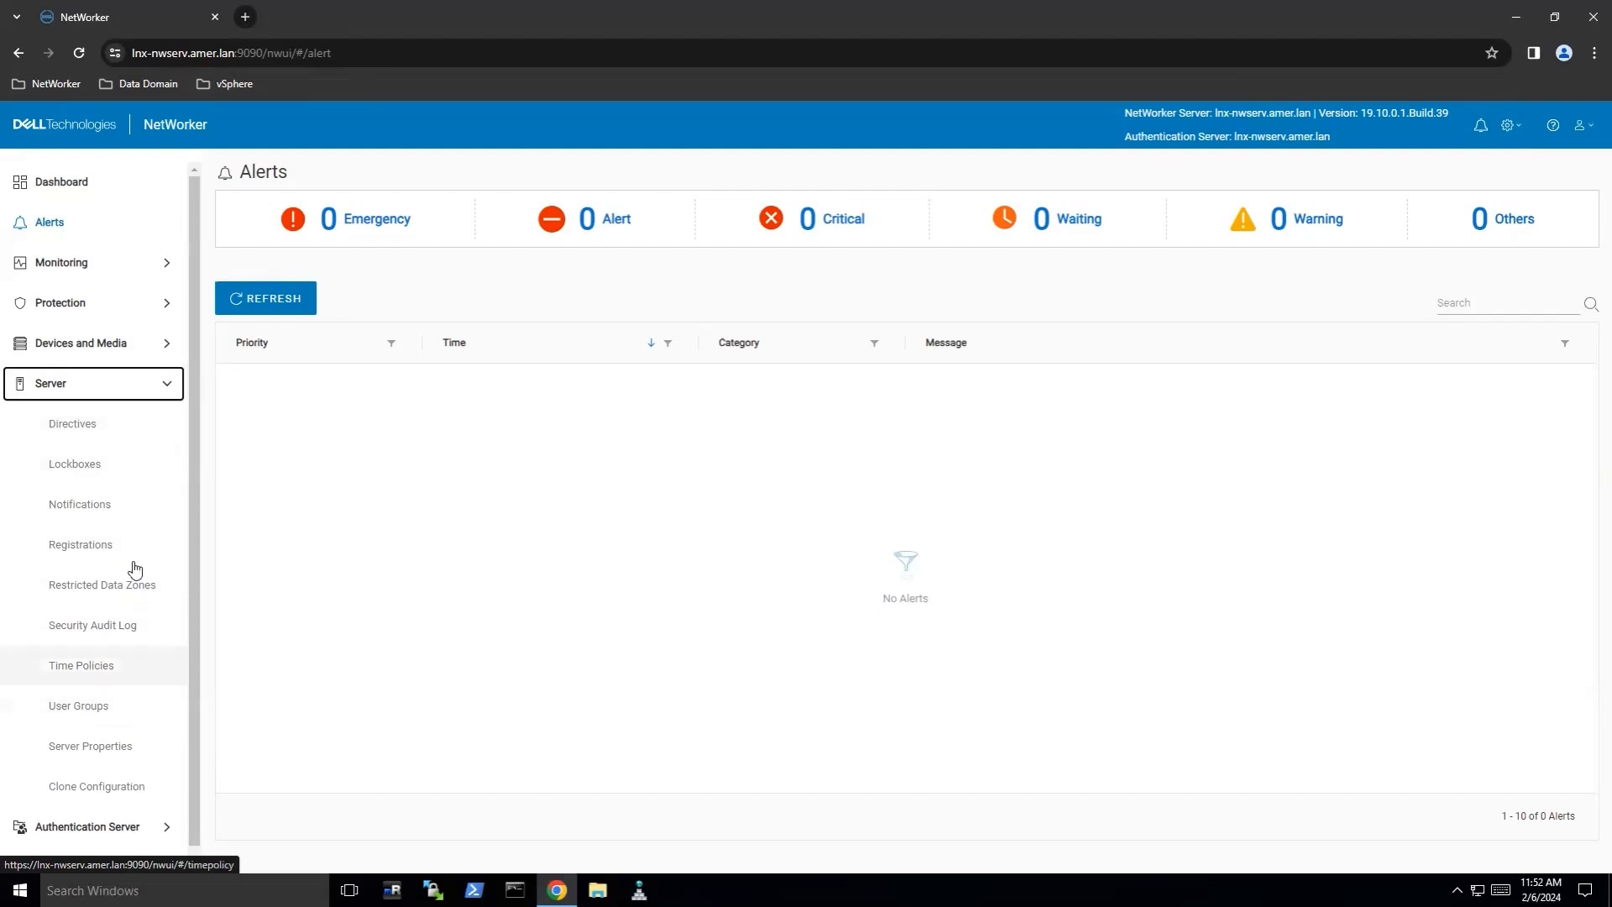
Review the User Groups privileges and the backup Directives under Server.
{"action": "left_click", "coordinate": [111, 708]}
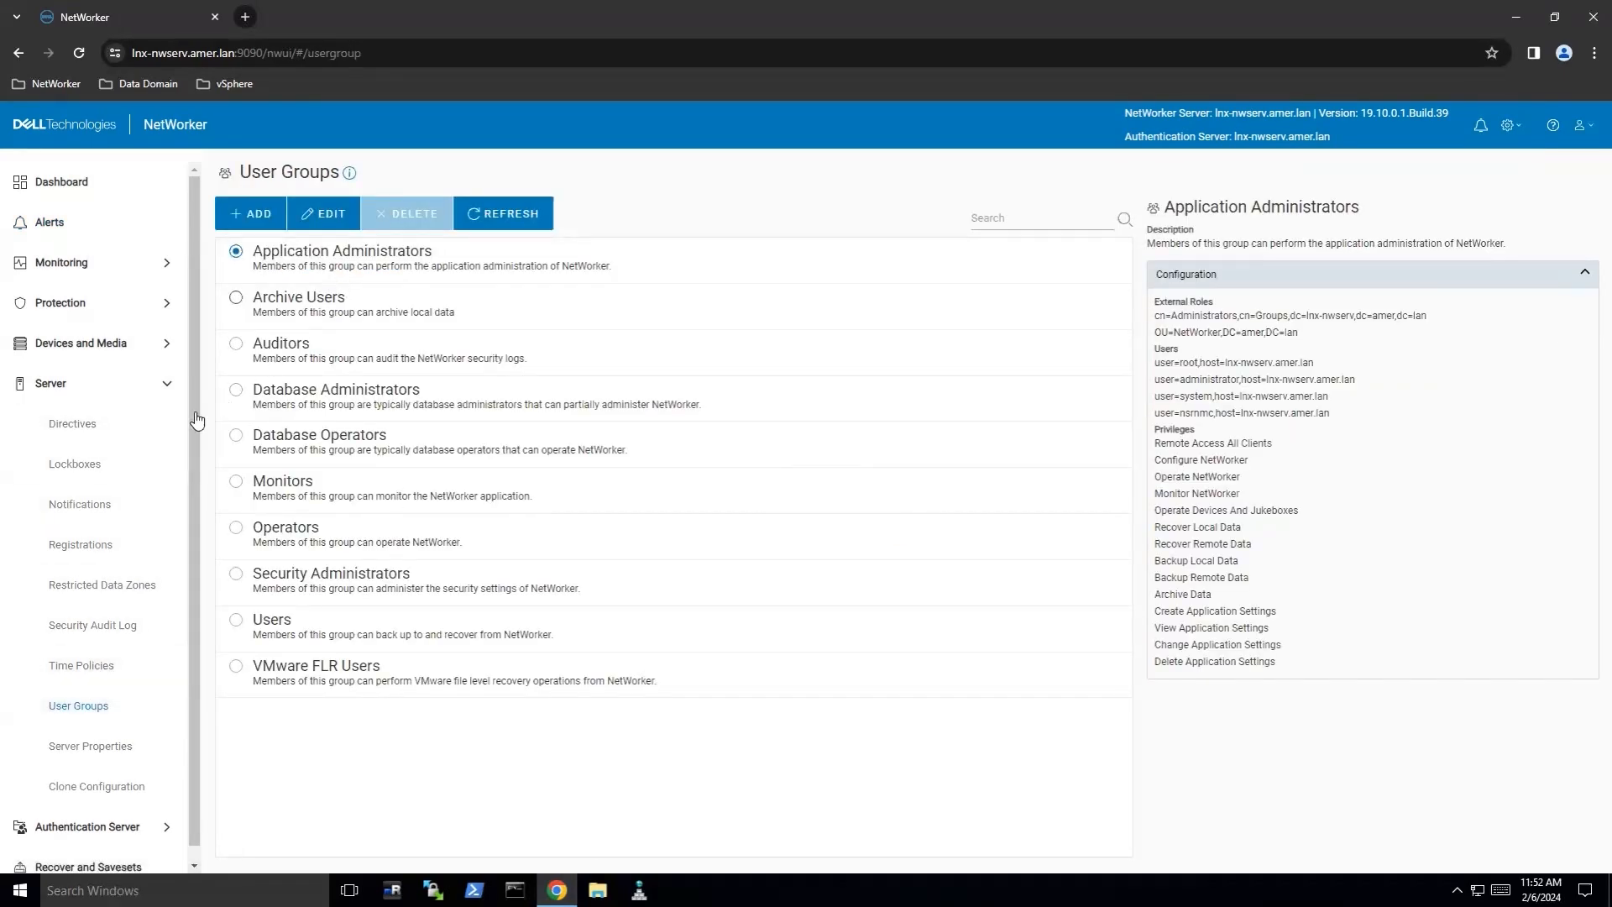
{"action": "left_click", "coordinate": [115, 430]}
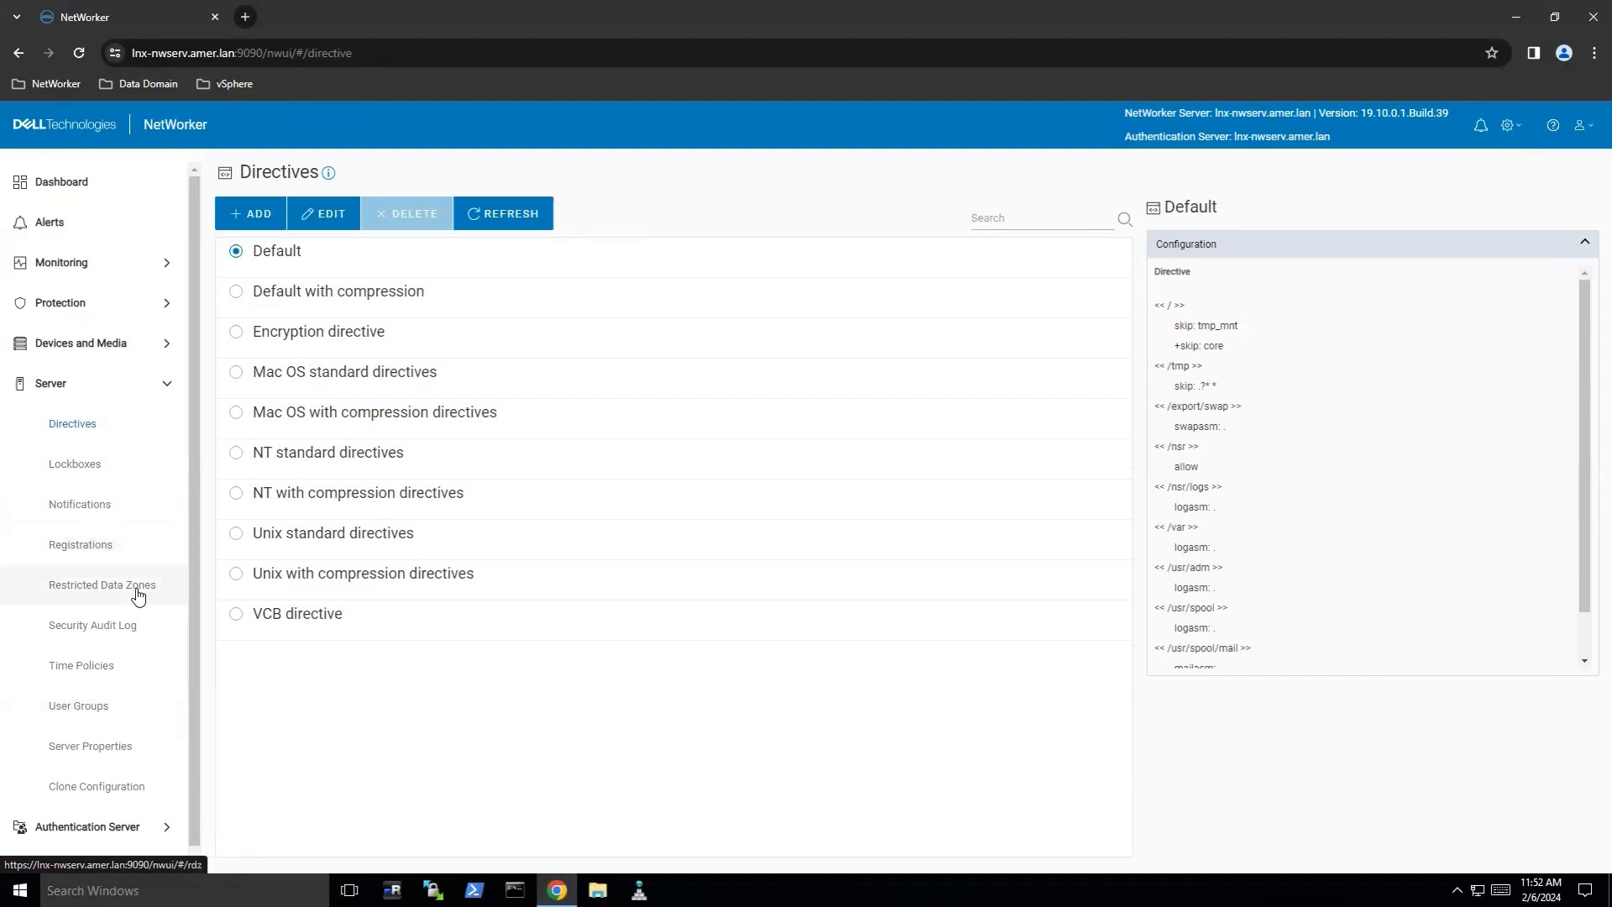
{"action": "left_click", "coordinate": [166, 384]}
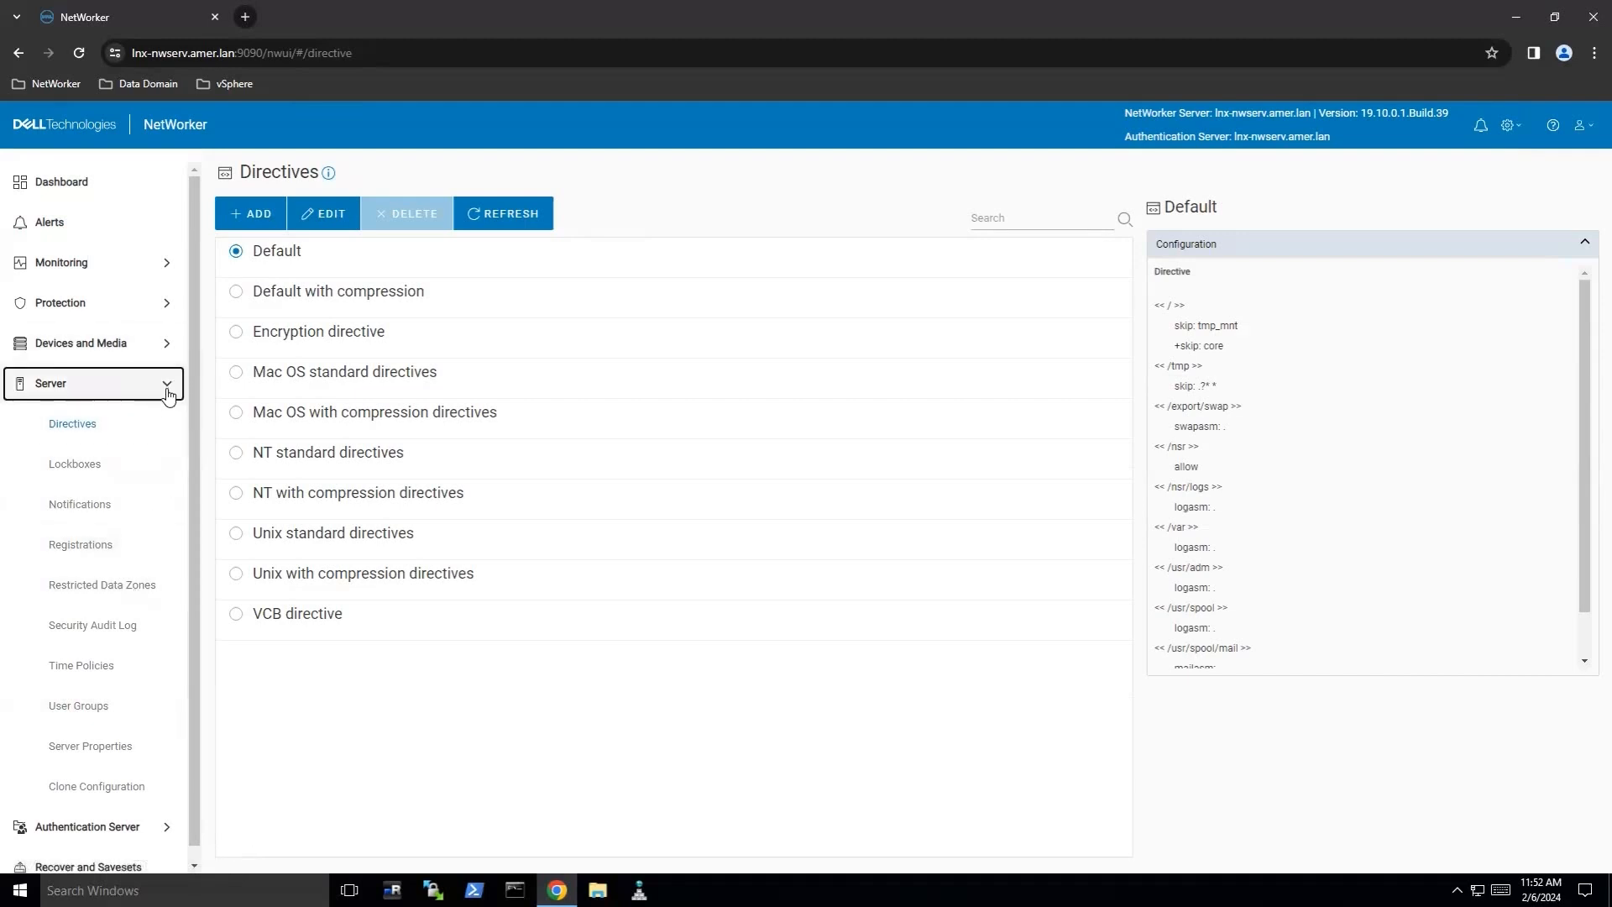
Review External Authorities under Authentication Server, then go to Recover and Savesets.
{"action": "left_click", "coordinate": [181, 429]}
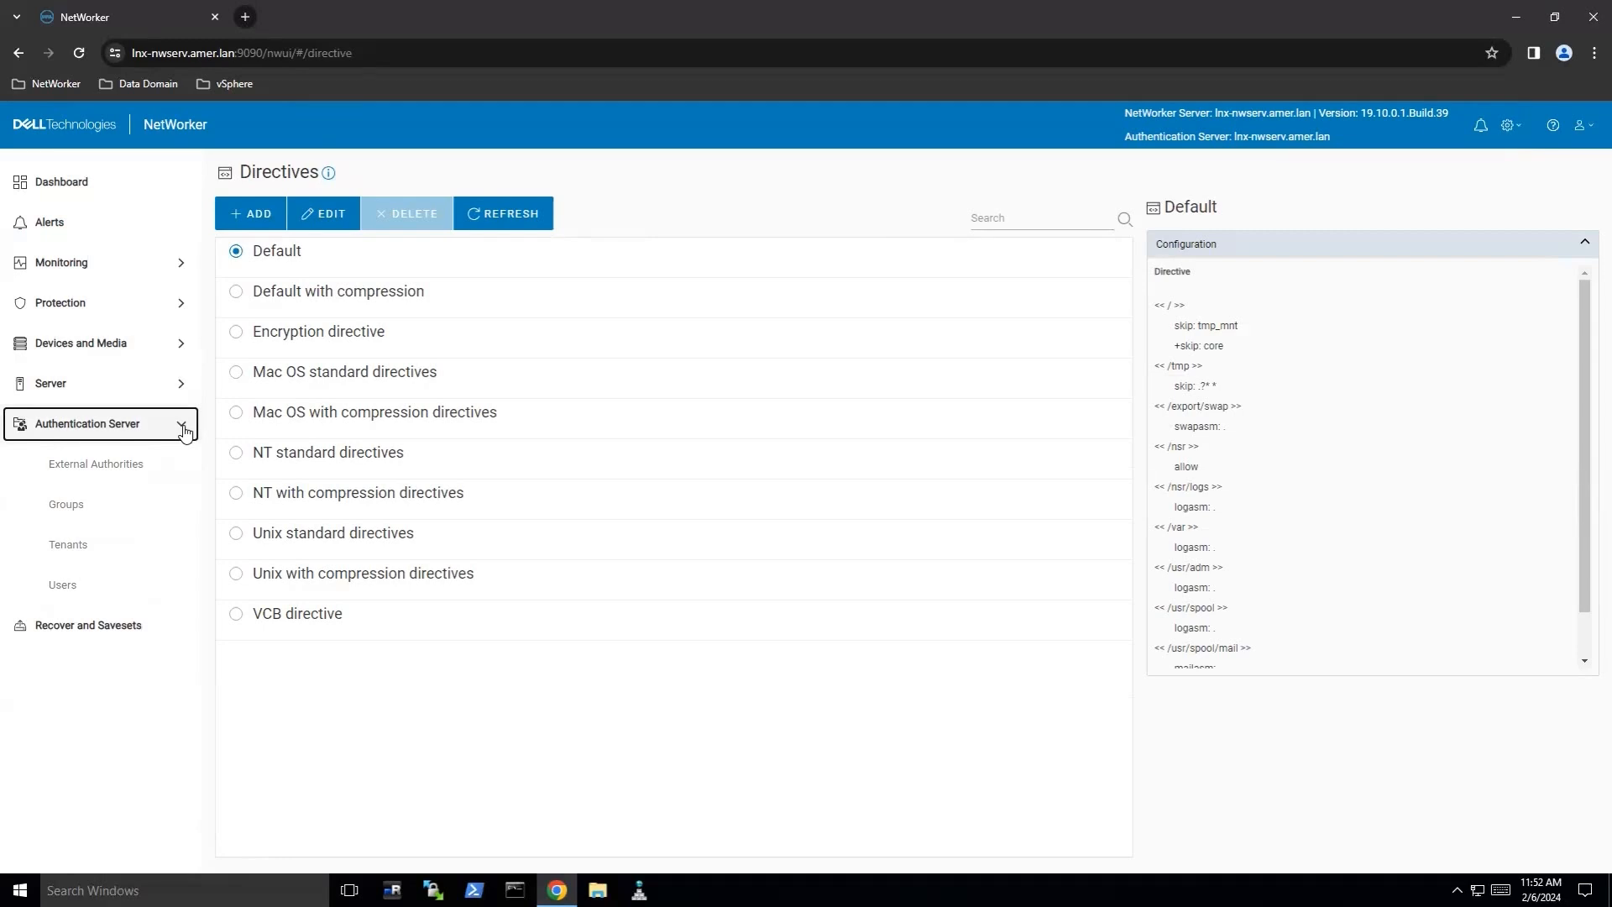
{"action": "left_click", "coordinate": [129, 466]}
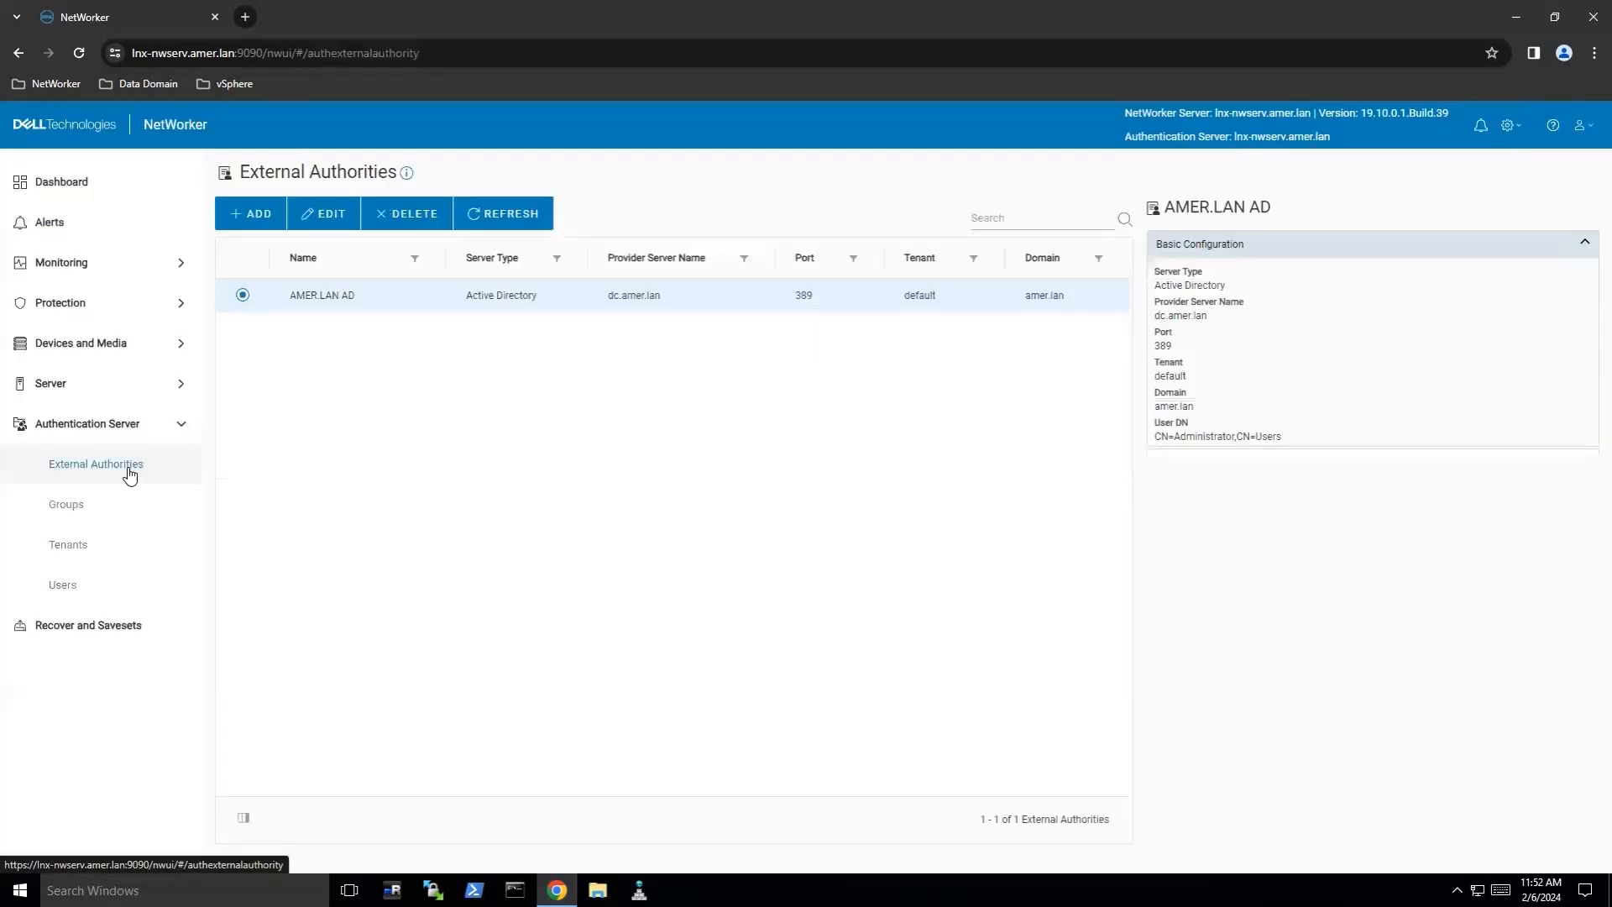
{"action": "left_click", "coordinate": [183, 431]}
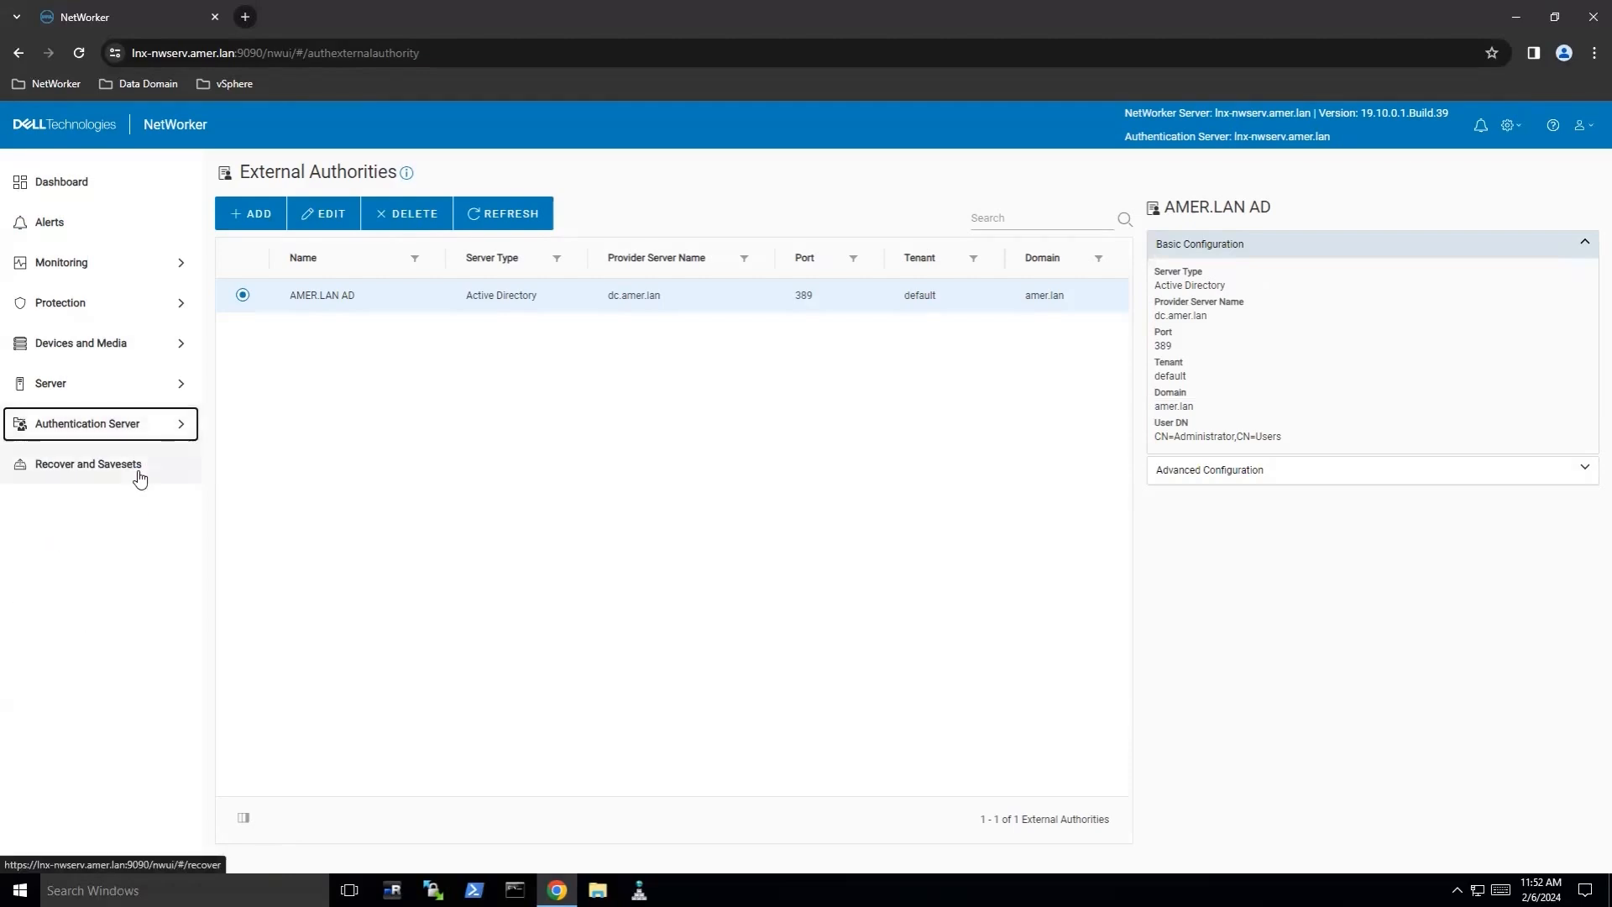
{"action": "left_click", "coordinate": [139, 475]}
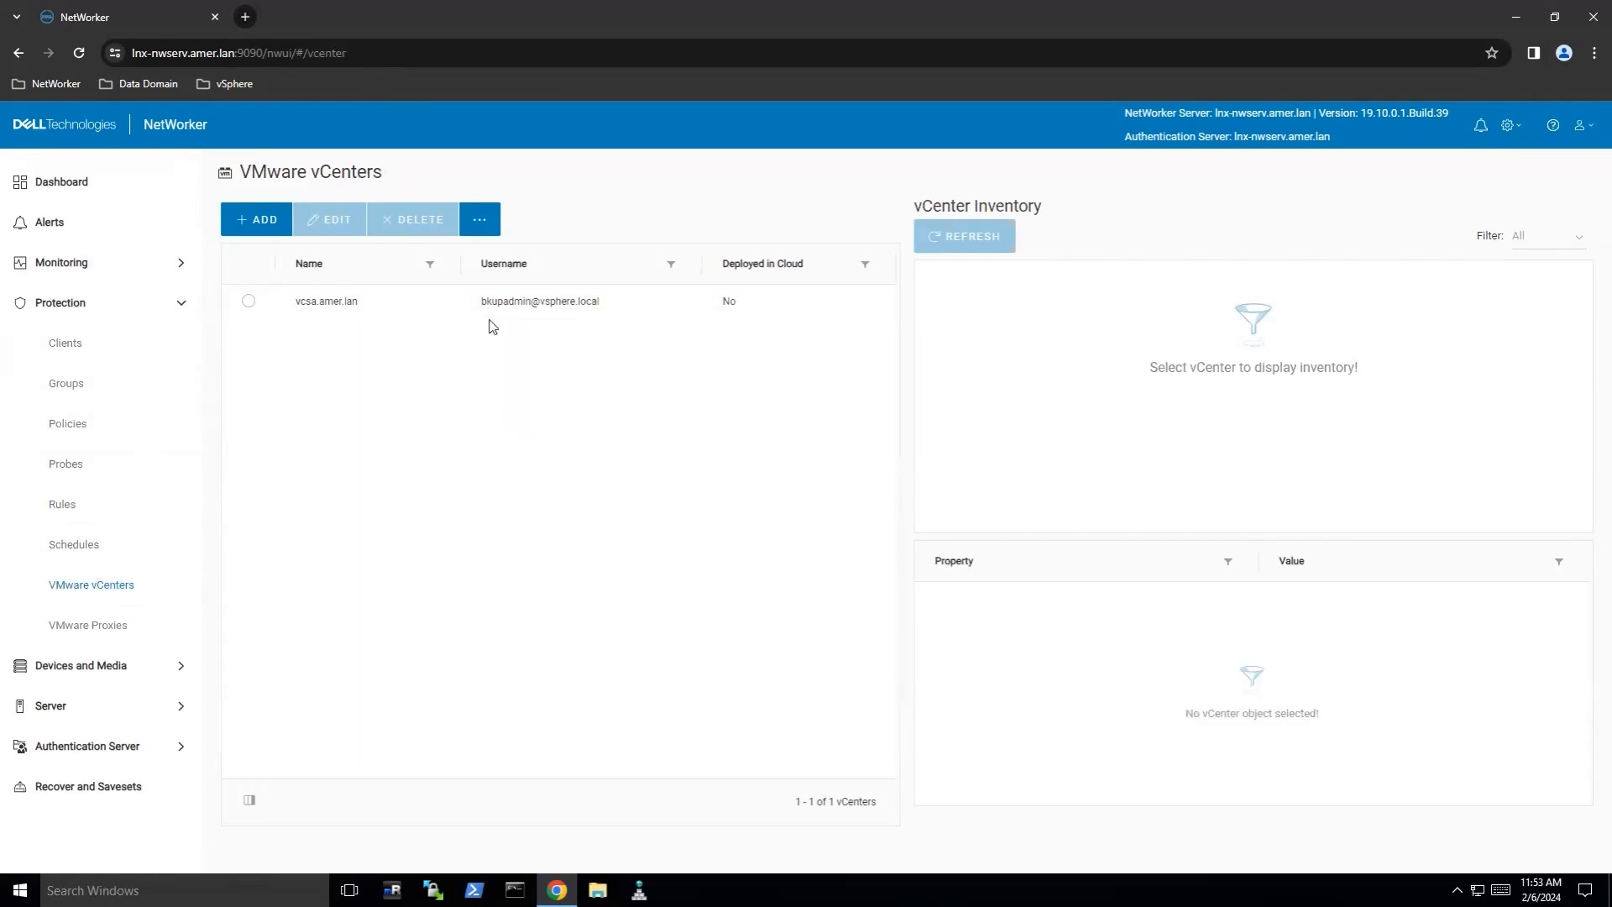
Start a new vCenter entry, visit its Hostname, Username and Password fields, then cancel it unsaved.
{"action": "left_click", "coordinate": [262, 229]}
{"action": "left_click", "coordinate": [756, 369]}
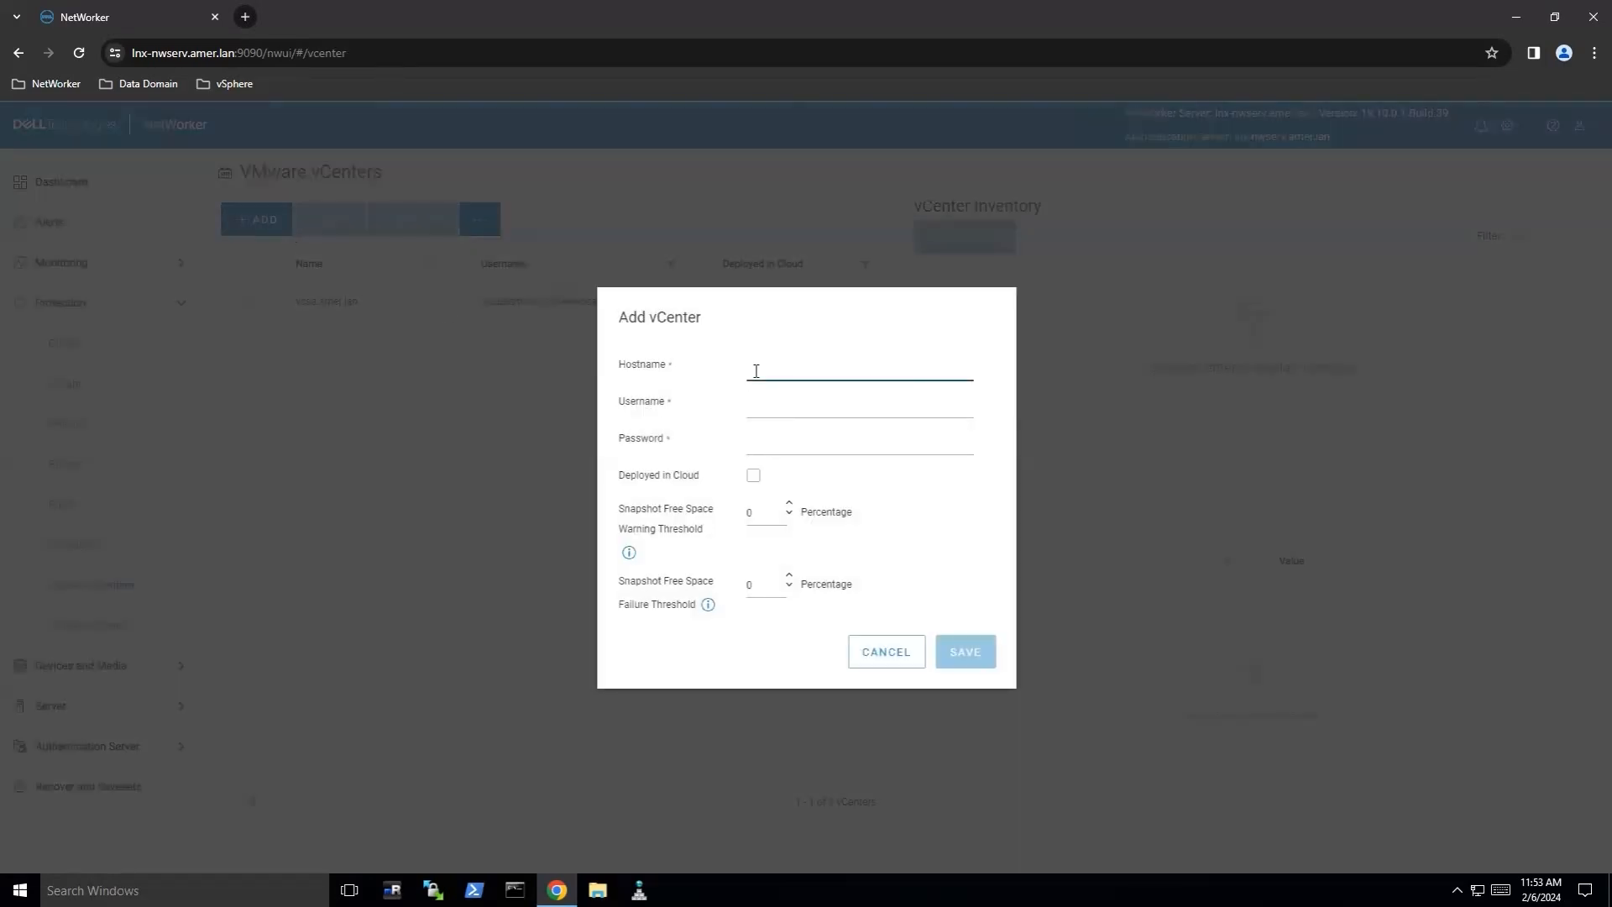
{"action": "left_click", "coordinate": [755, 407]}
{"action": "left_click", "coordinate": [767, 444]}
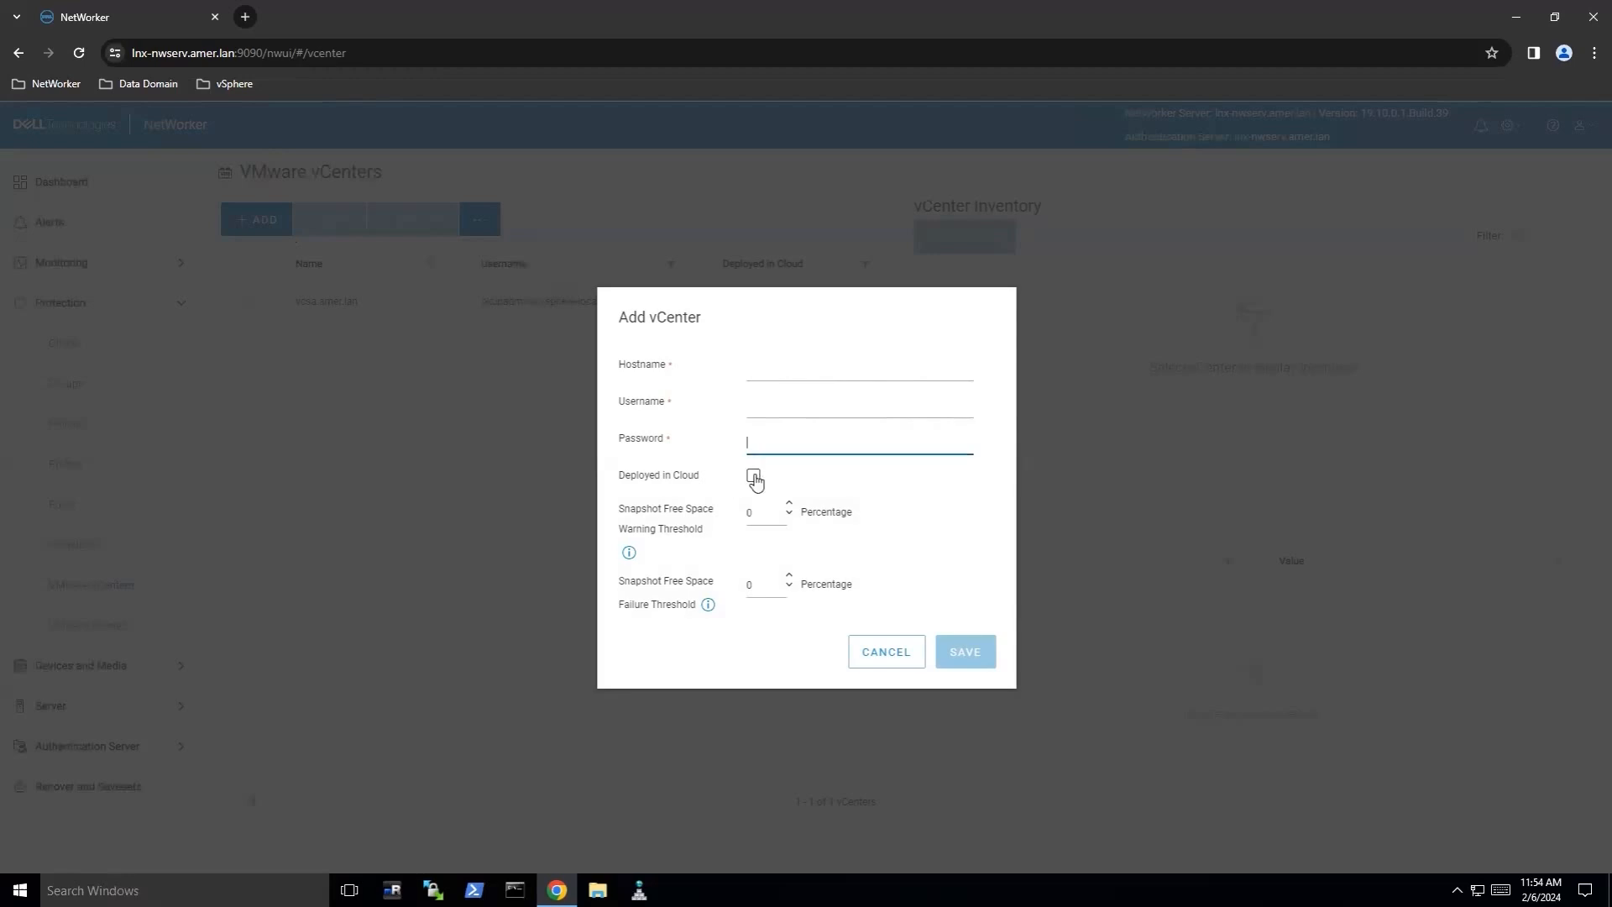
{"action": "left_click", "coordinate": [880, 671]}
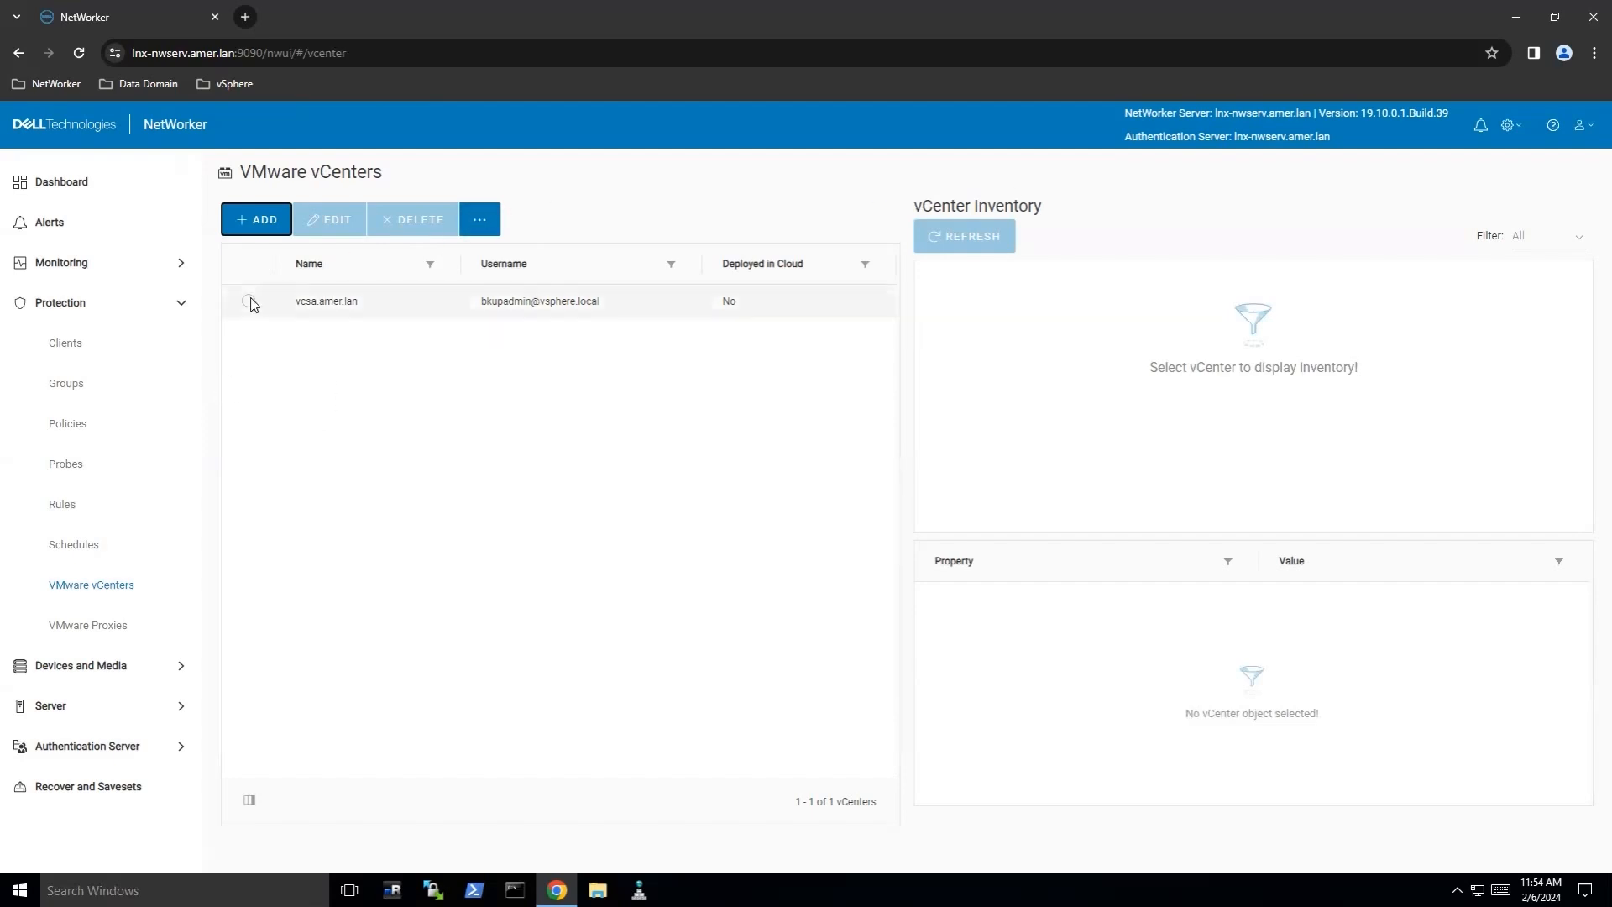
Select vcsa.amer.lan and expand its inventory through Datacenter to esx02.amer.lan's VMs, then collapse esx02.
{"action": "left_click", "coordinate": [248, 303]}
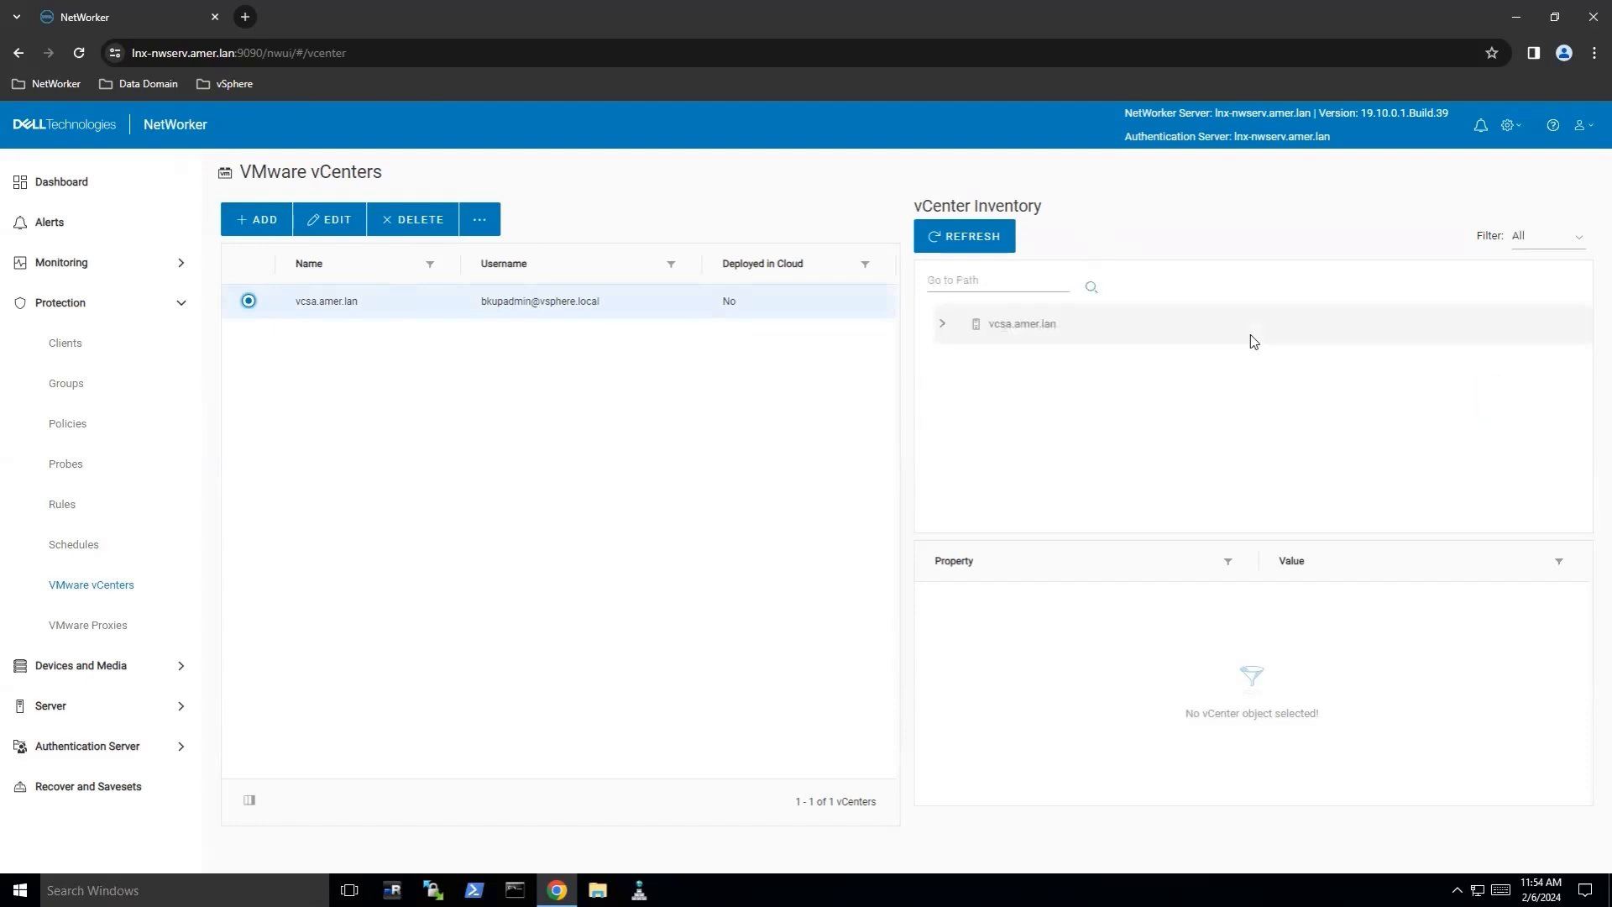
{"action": "left_click", "coordinate": [940, 325]}
{"action": "left_click", "coordinate": [955, 364]}
{"action": "left_click", "coordinate": [970, 405]}
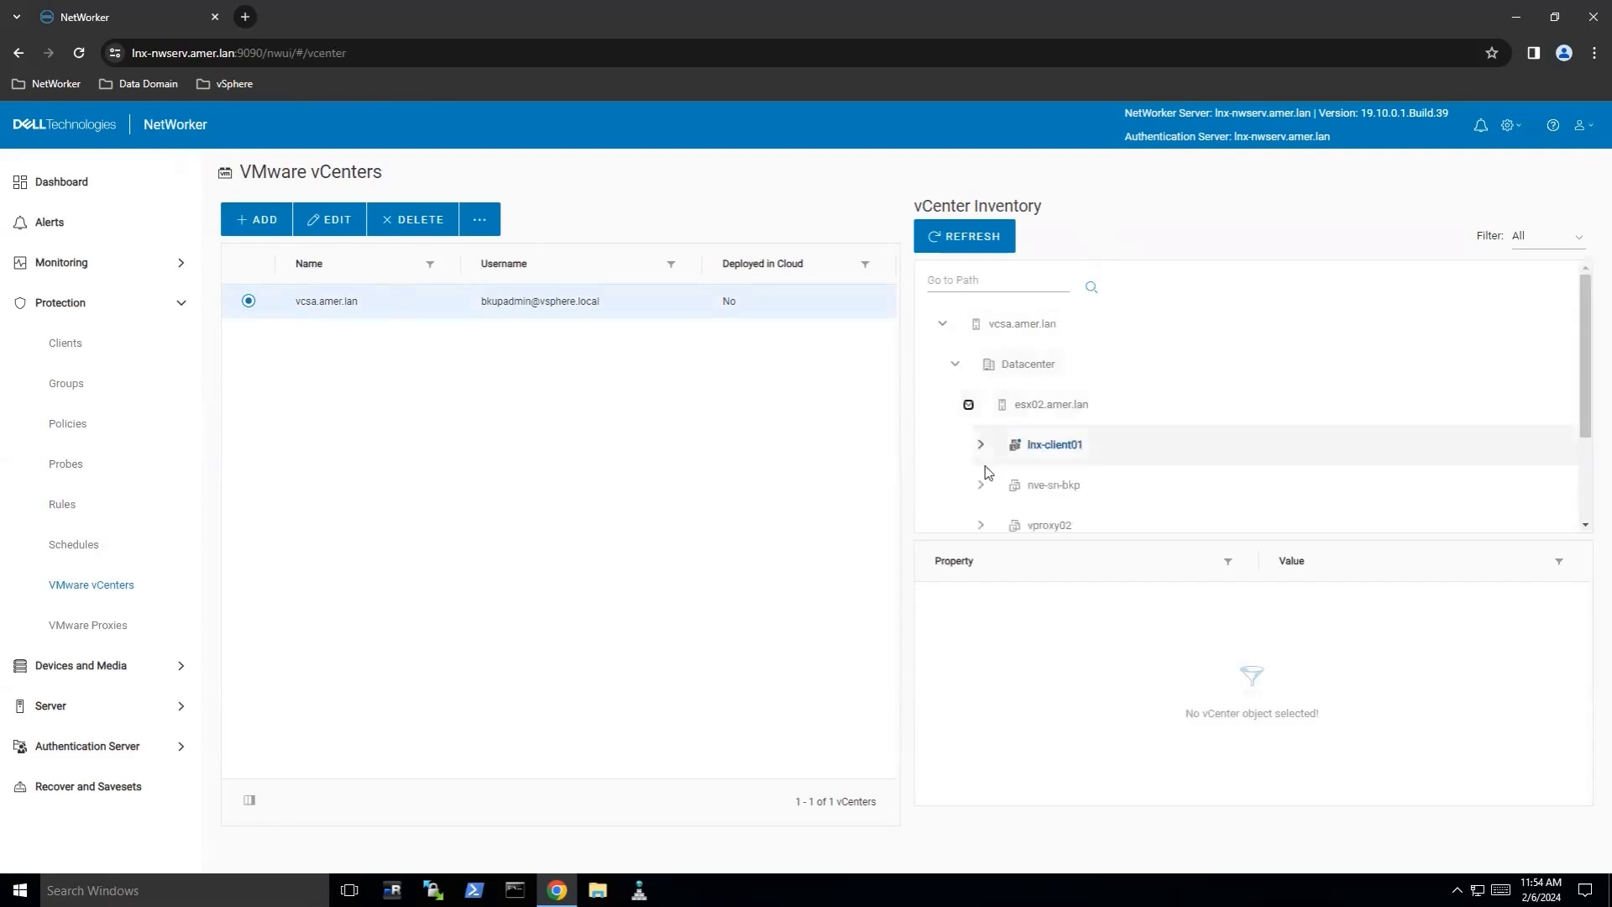
{"action": "scroll", "coordinate": [981, 454], "scroll_direction": "down", "scroll_amount": 2}
{"action": "scroll", "coordinate": [987, 473], "scroll_direction": "up", "scroll_amount": 2}
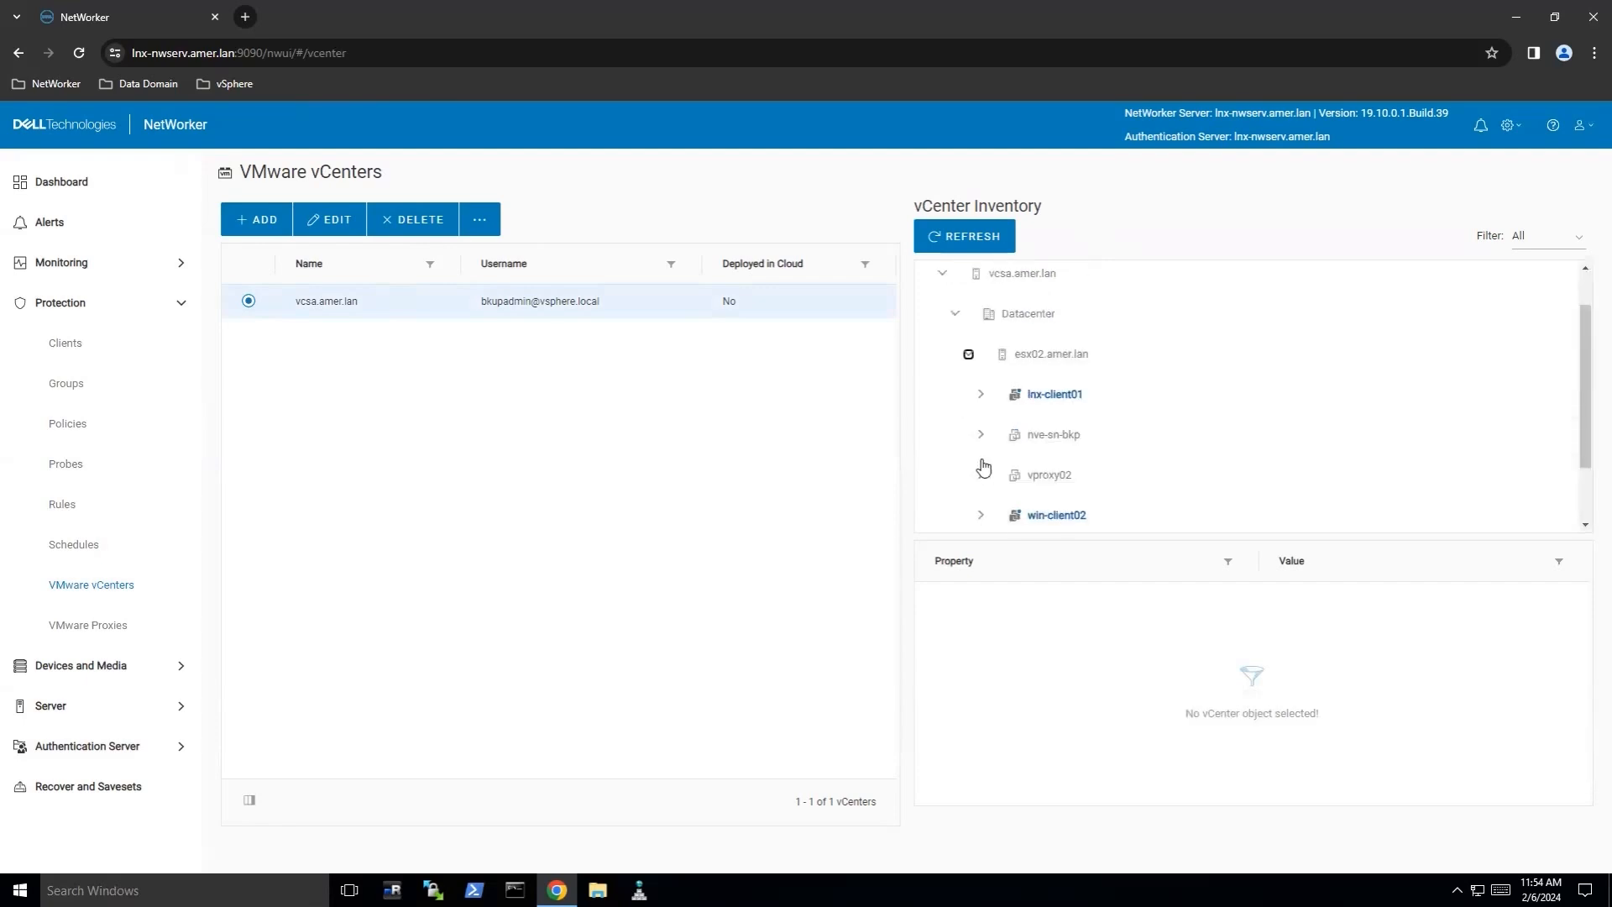
{"action": "left_click", "coordinate": [968, 355]}
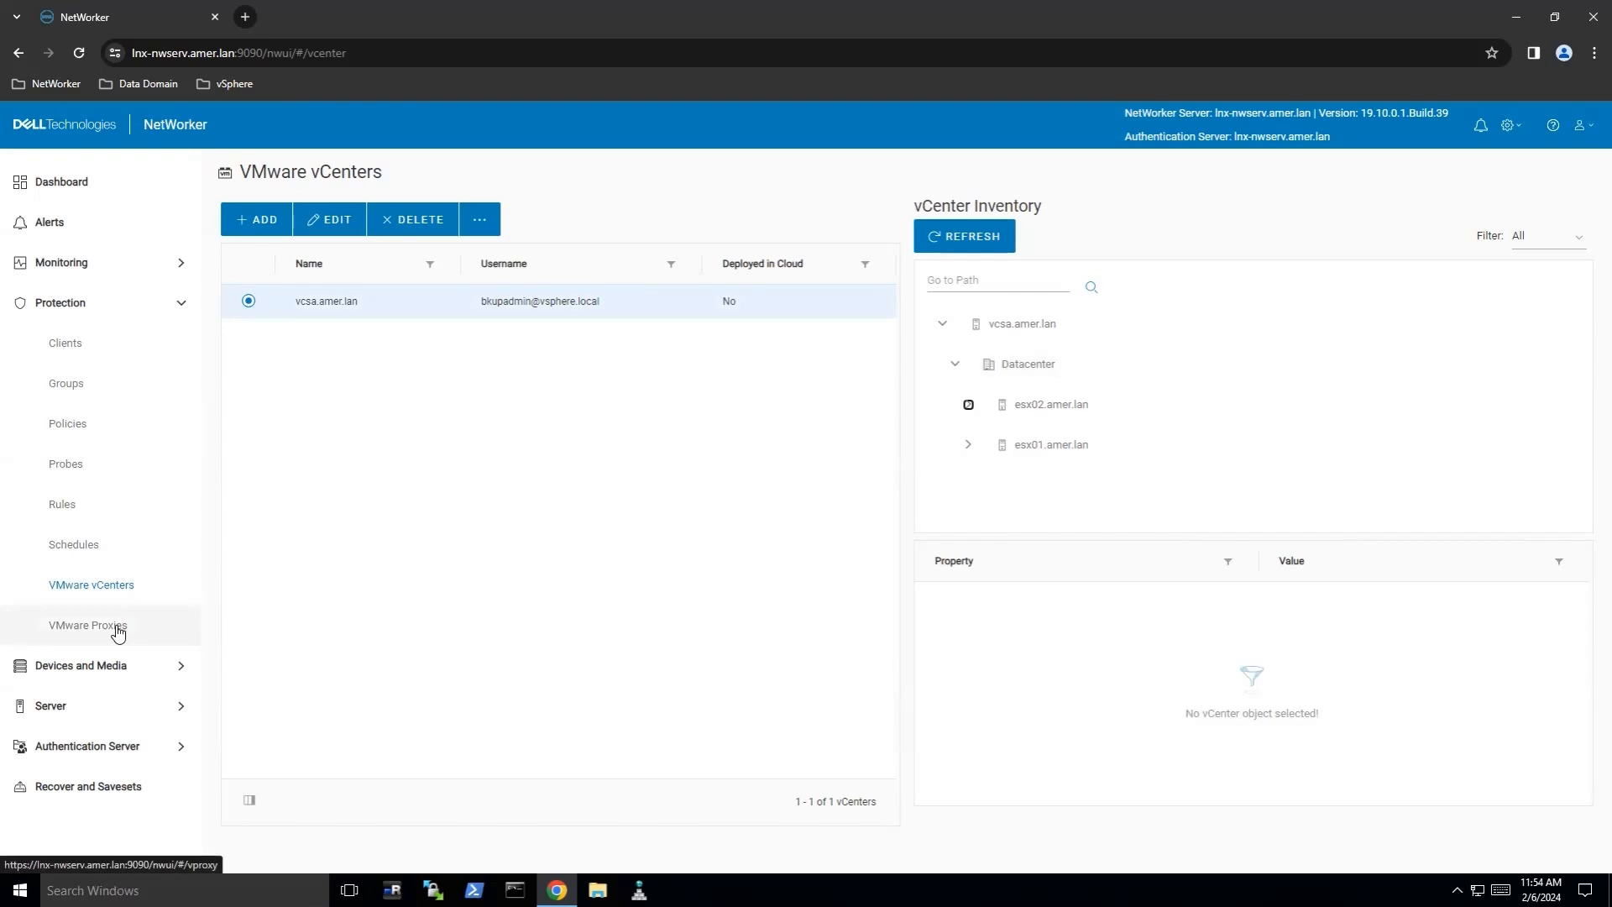
Begin adding a VMware proxy with vcsa.amer.lan as its vCenter.
{"action": "left_click", "coordinate": [120, 631]}
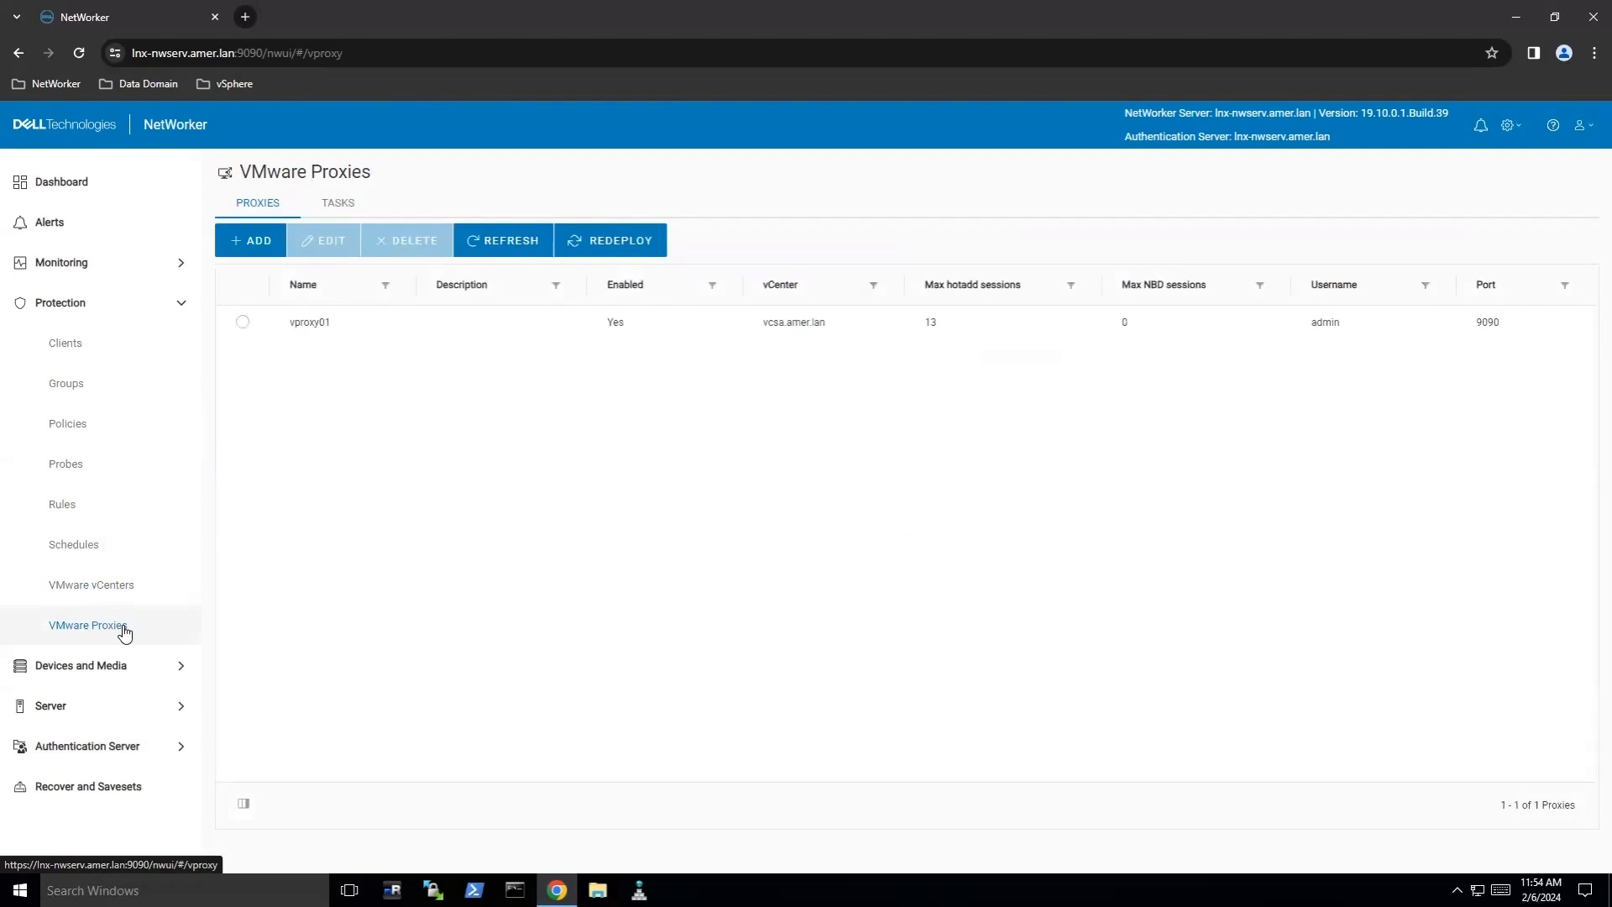
{"action": "left_click", "coordinate": [256, 241]}
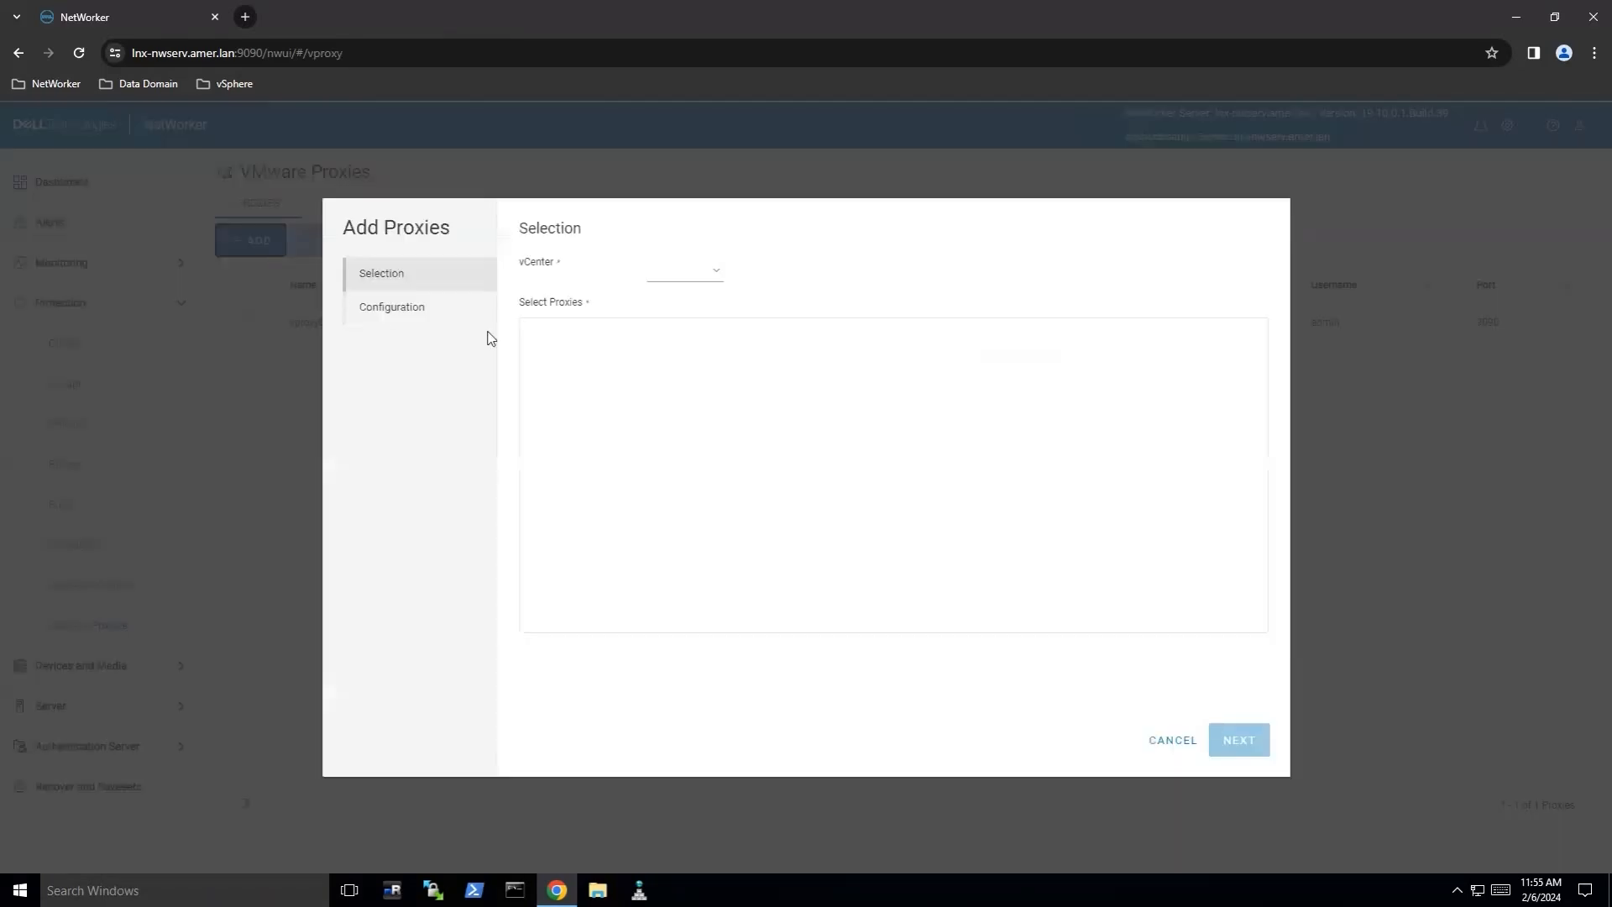
{"action": "left_click", "coordinate": [676, 272]}
{"action": "left_click", "coordinate": [680, 301]}
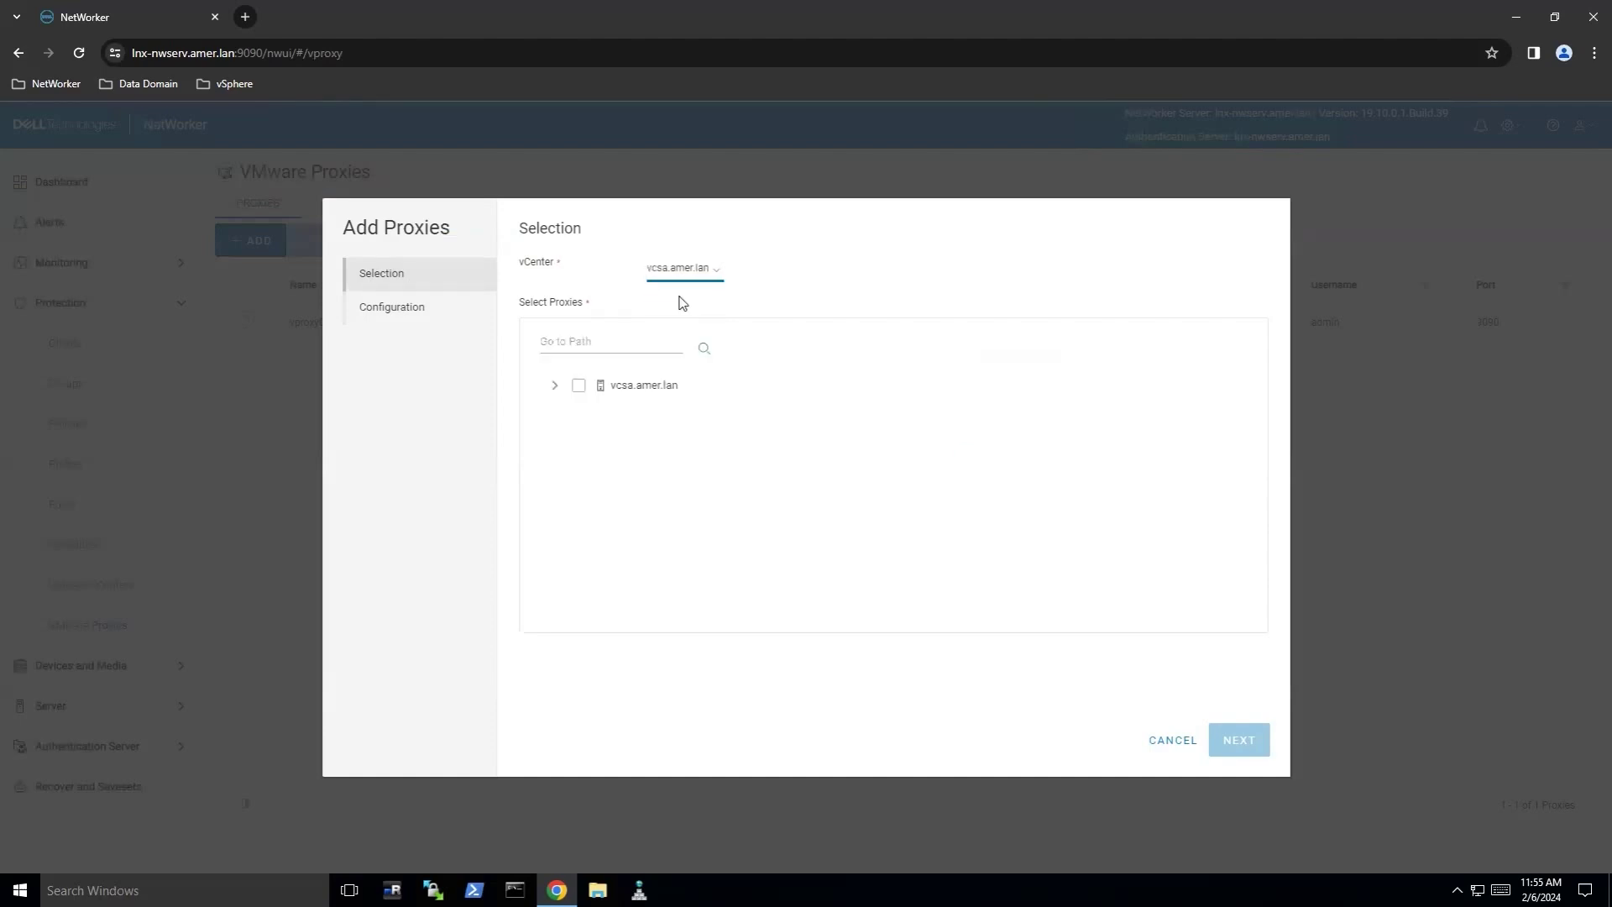
Select vproxy02 under Datacenter > esx02.amer.lan and continue to the configuration step.
{"action": "left_click", "coordinate": [555, 386]}
{"action": "left_click", "coordinate": [569, 426]}
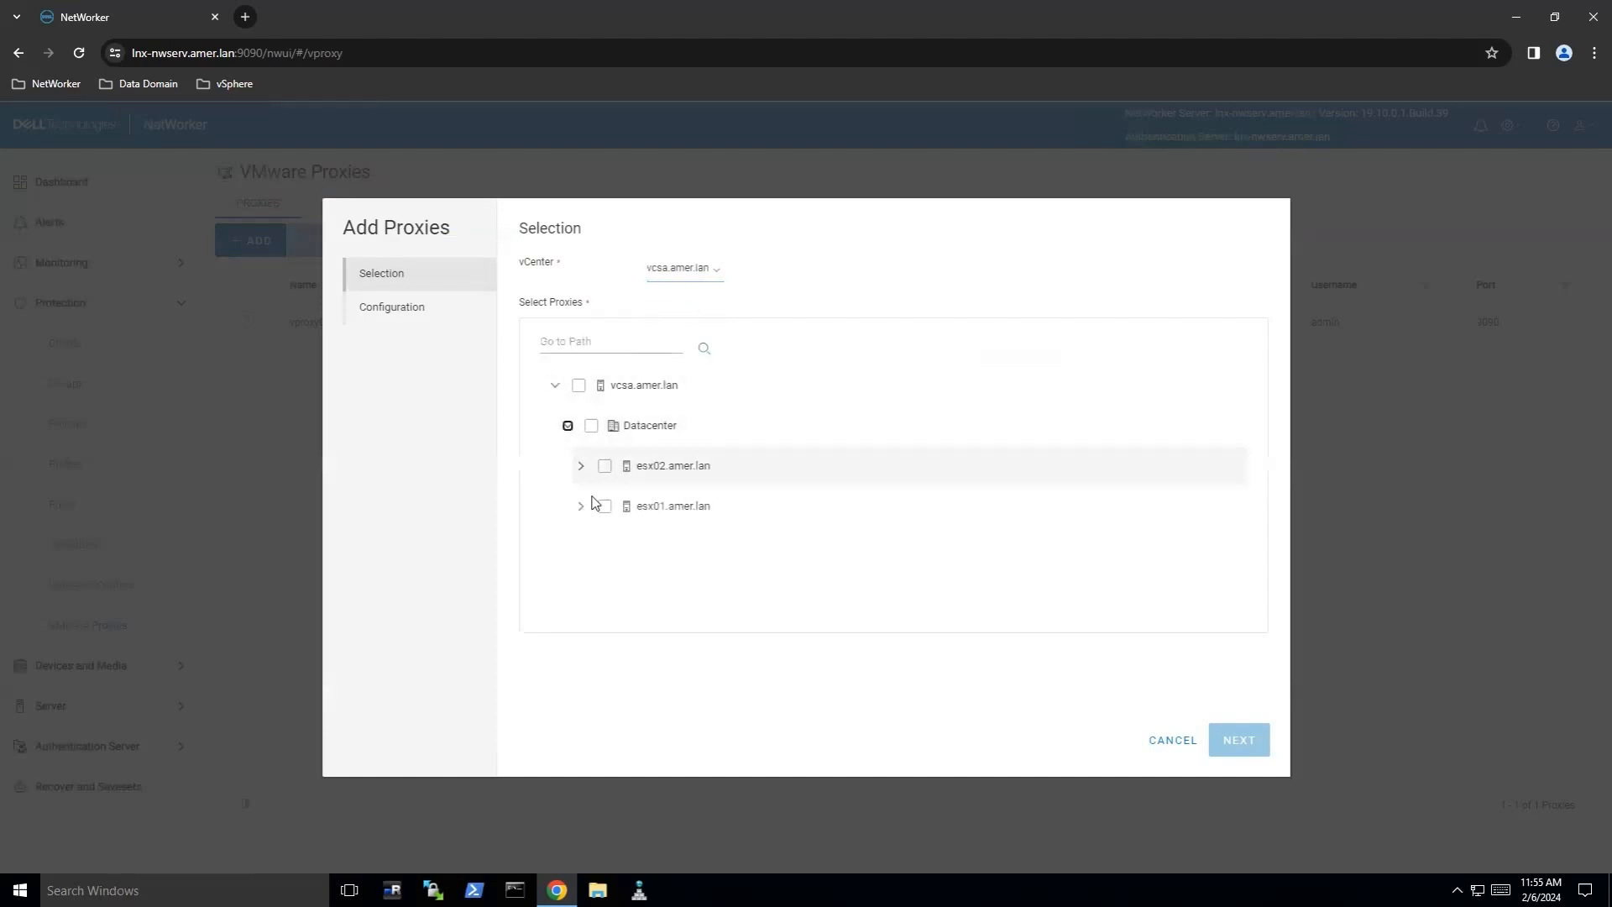
{"action": "left_click", "coordinate": [580, 466]}
{"action": "left_click", "coordinate": [618, 508]}
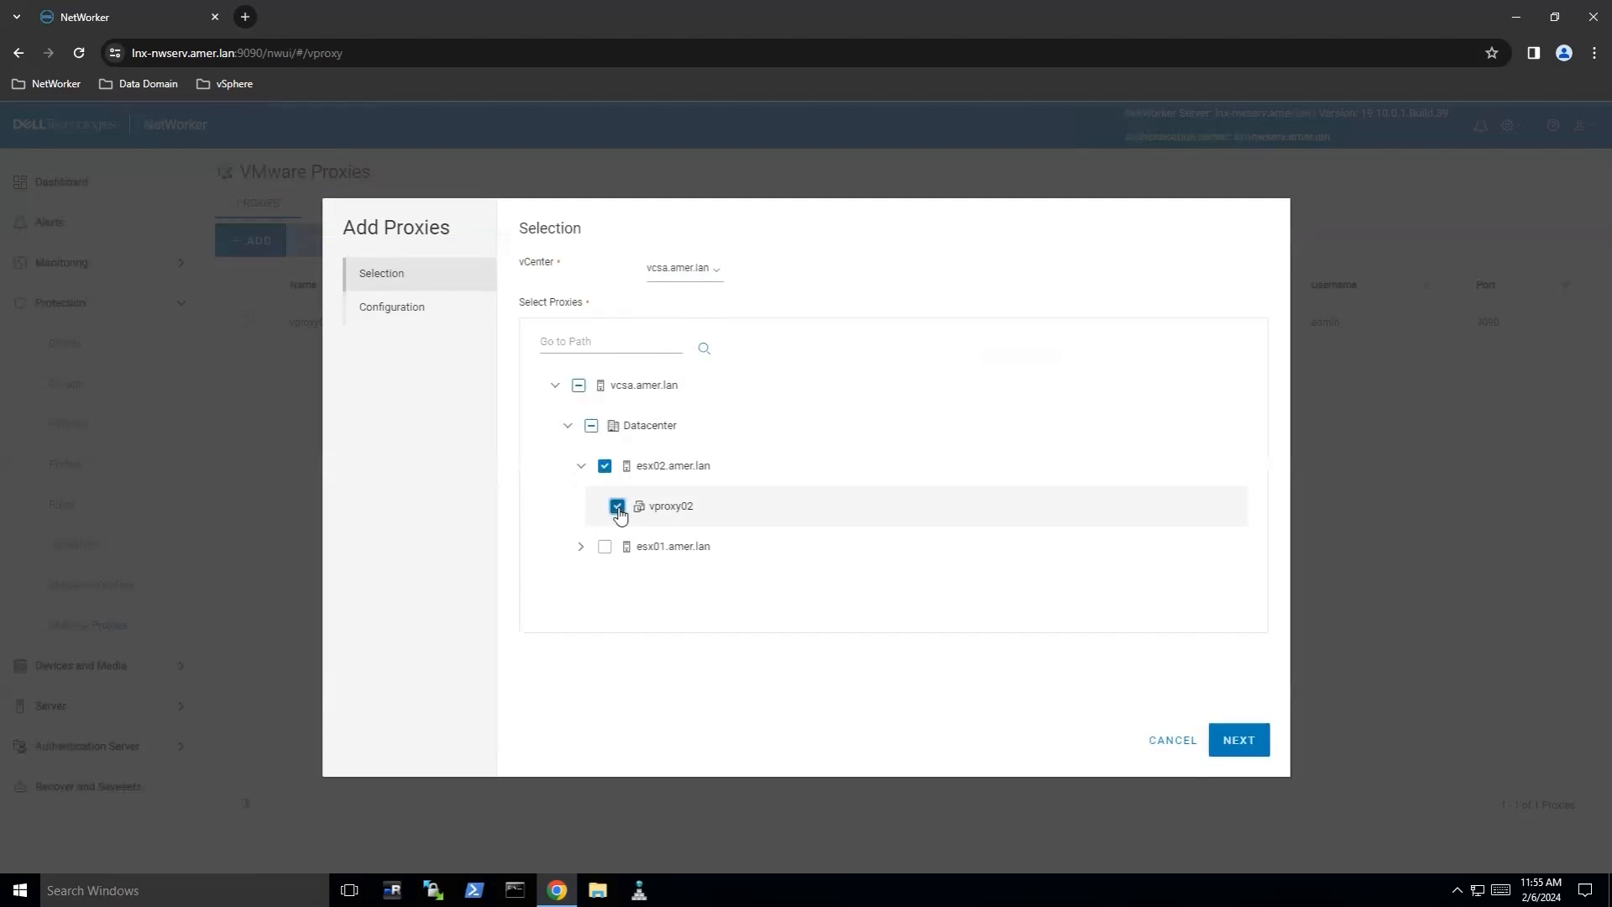
{"action": "left_click", "coordinate": [1243, 747]}
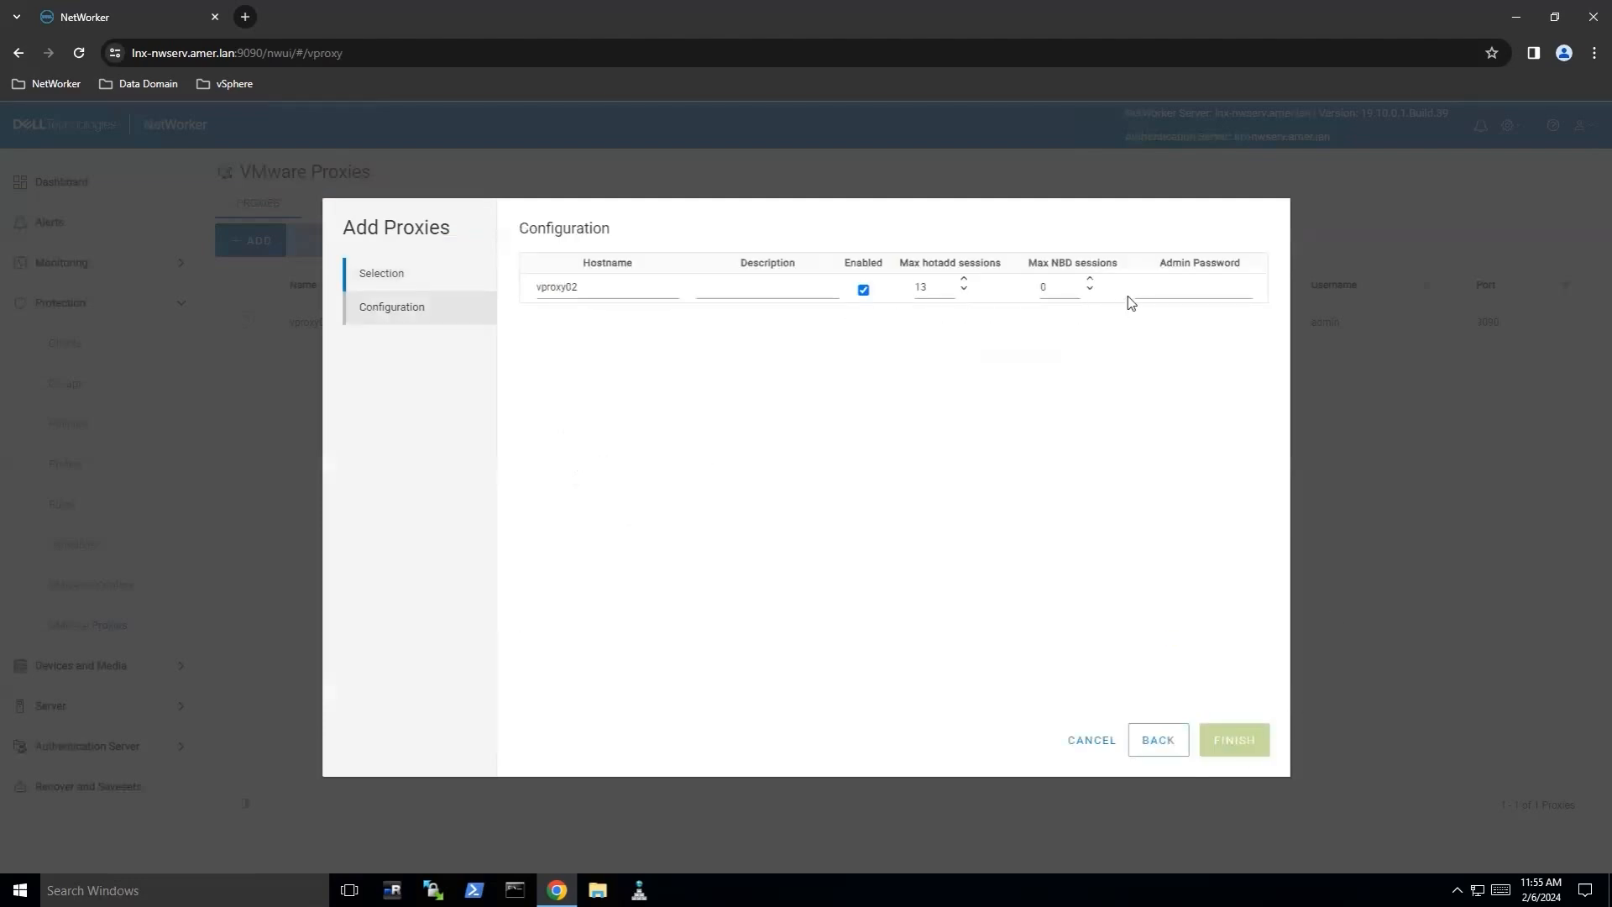
Enter the proxy admin password and finish registering vproxy02.
{"action": "left_click", "coordinate": [1163, 288]}
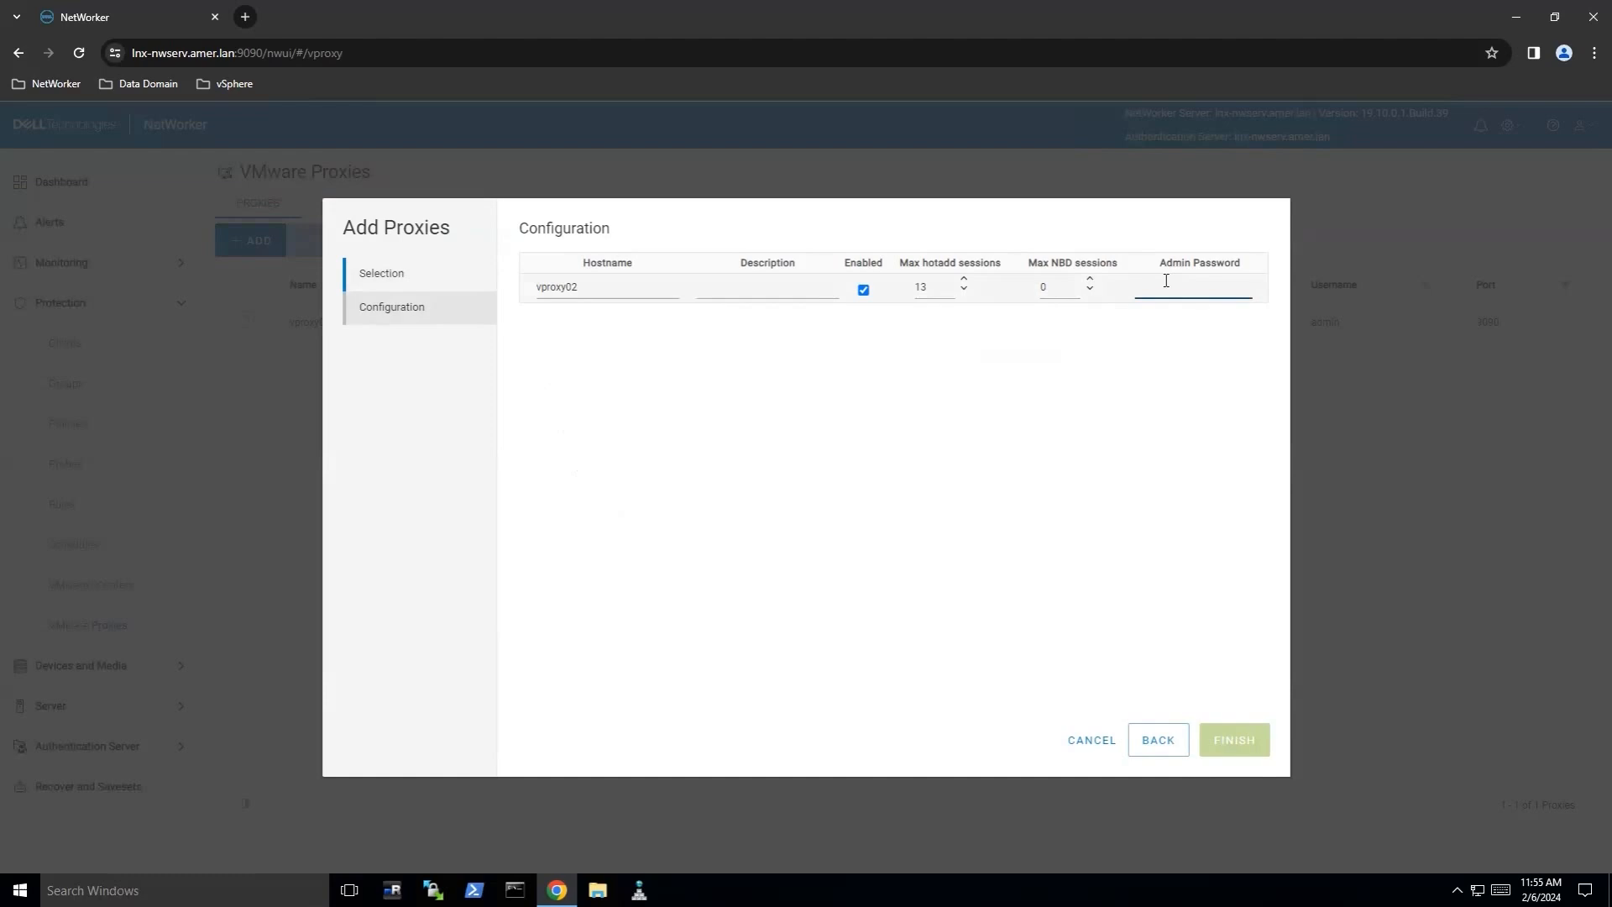
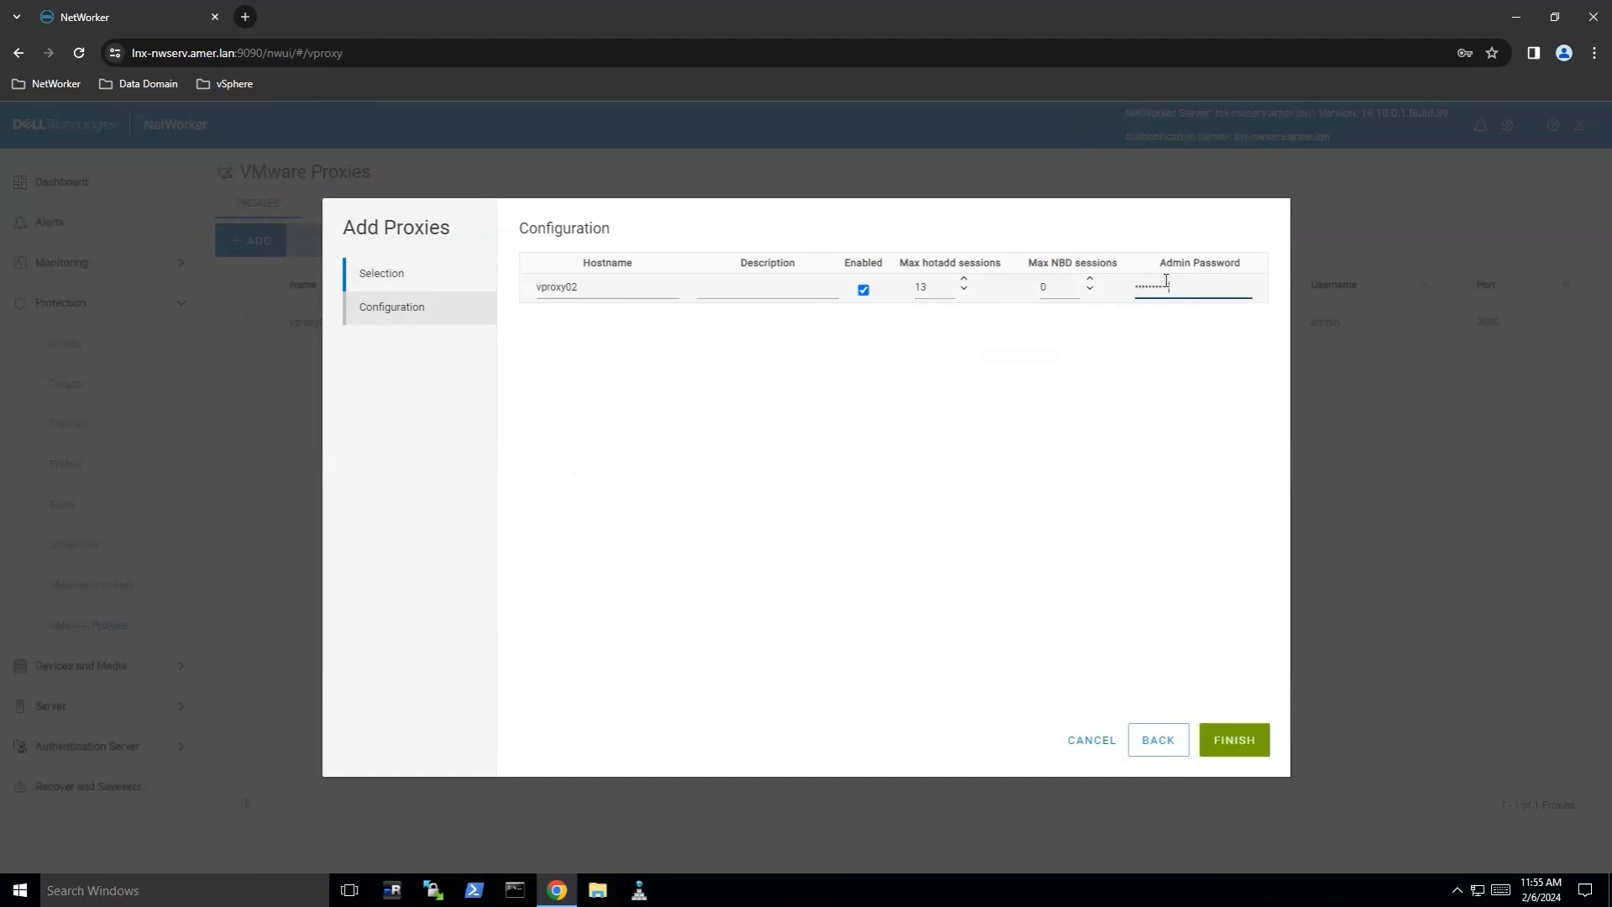
{"action": "left_click", "coordinate": [1248, 743]}
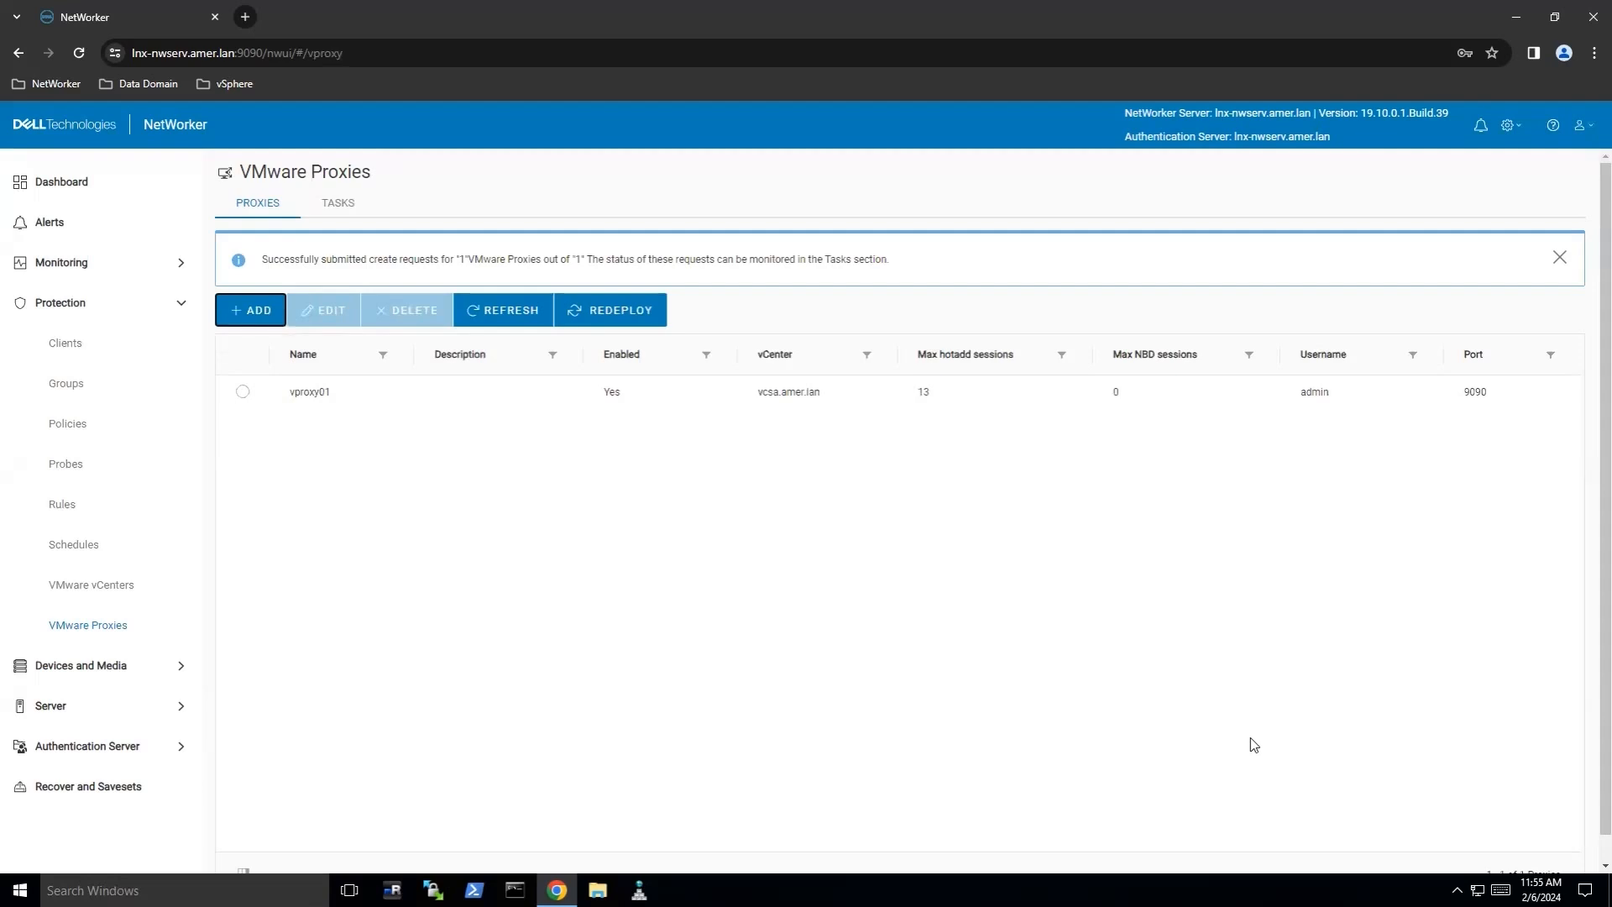
Check Server Messages for the vproxy02 registration, then return to the VMware Proxies list.
{"action": "left_click", "coordinate": [79, 272]}
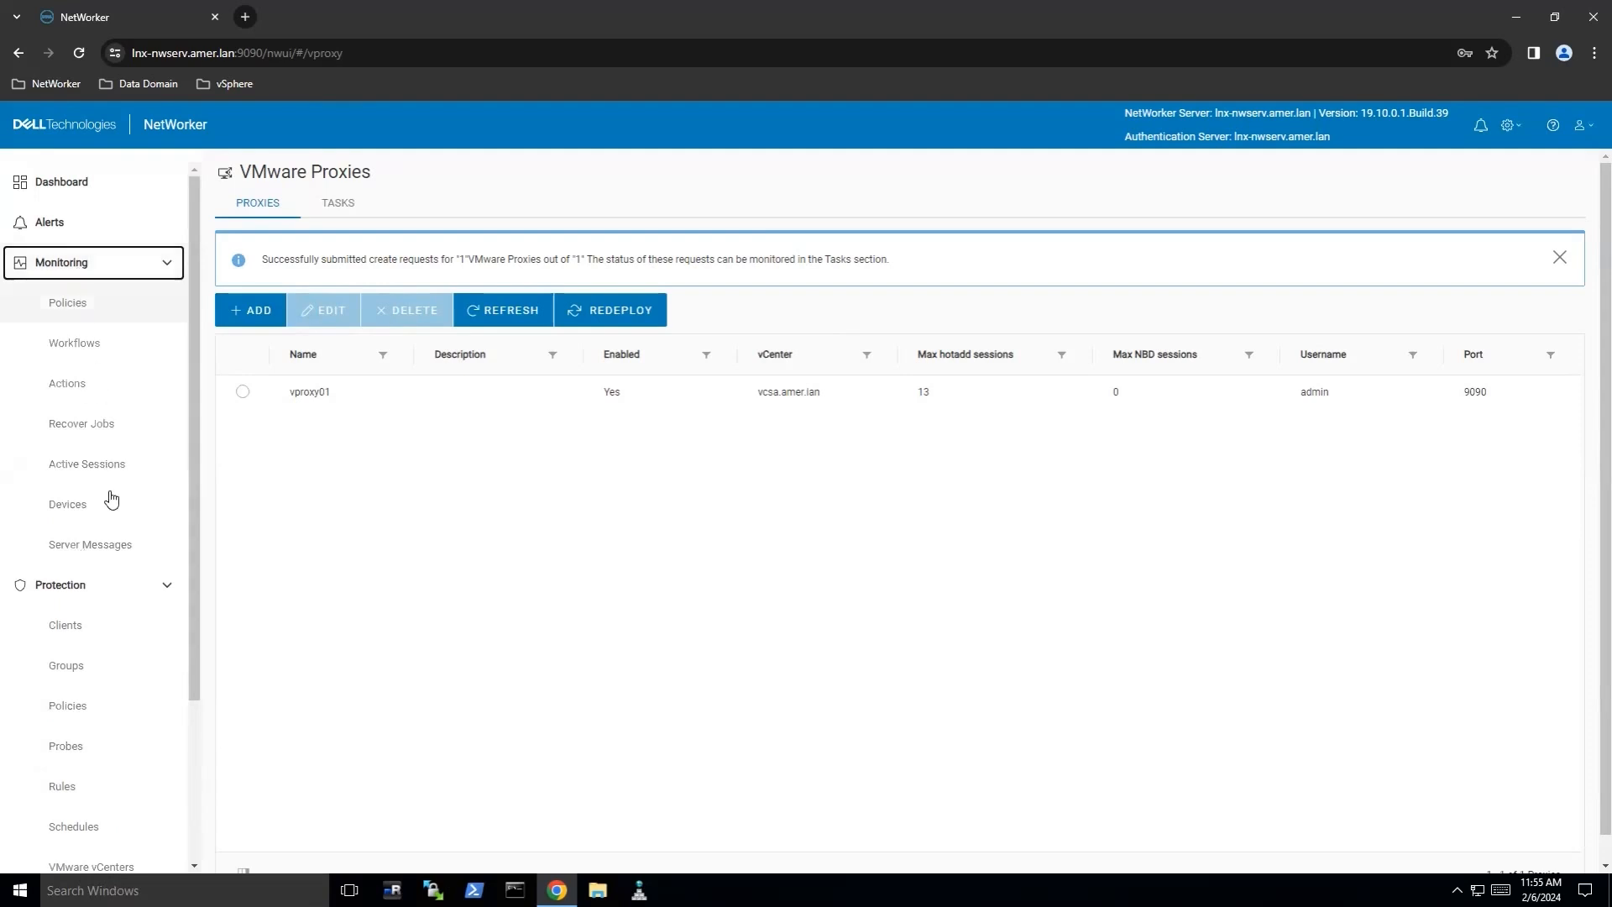
{"action": "left_click", "coordinate": [110, 549]}
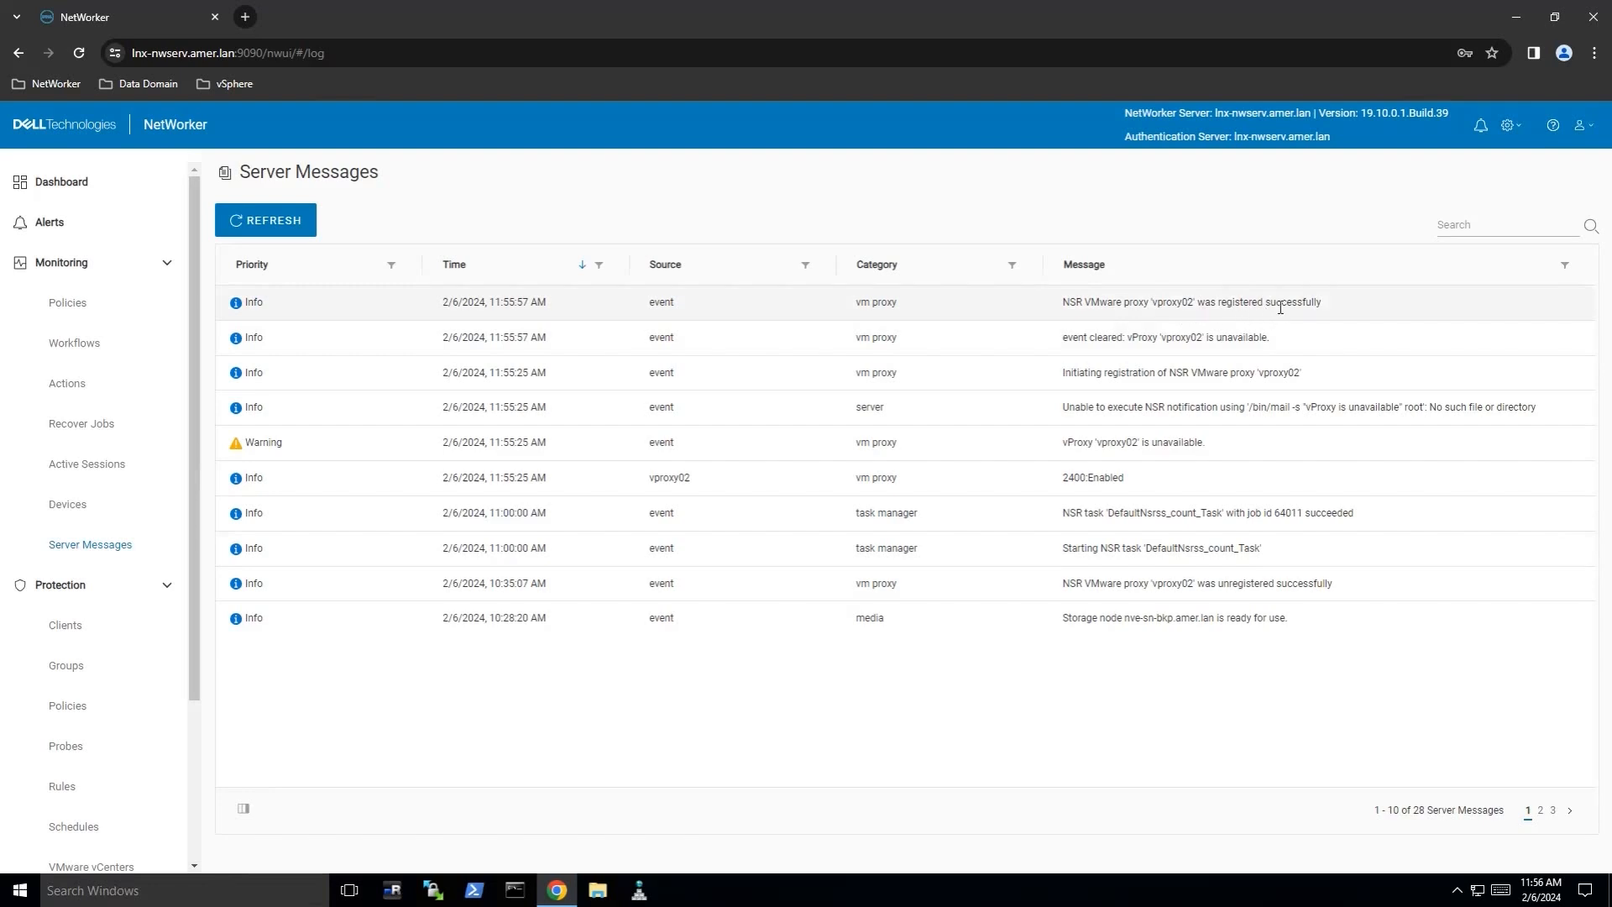
{"action": "scroll", "coordinate": [82, 687], "scroll_direction": "down", "scroll_amount": 3}
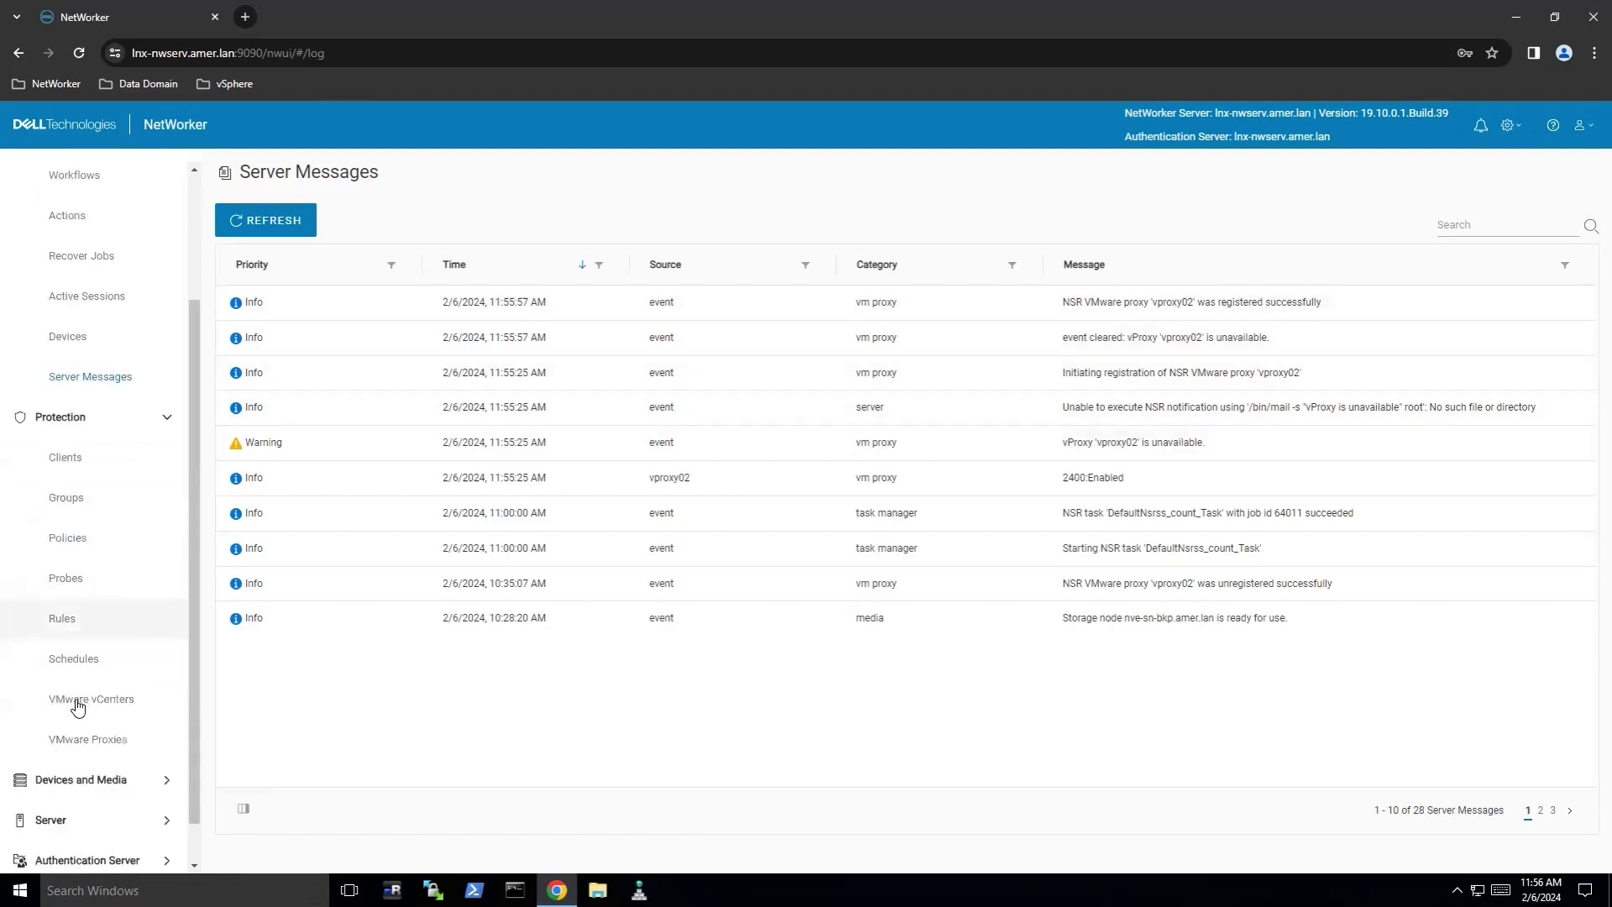
{"action": "left_click", "coordinate": [93, 749]}
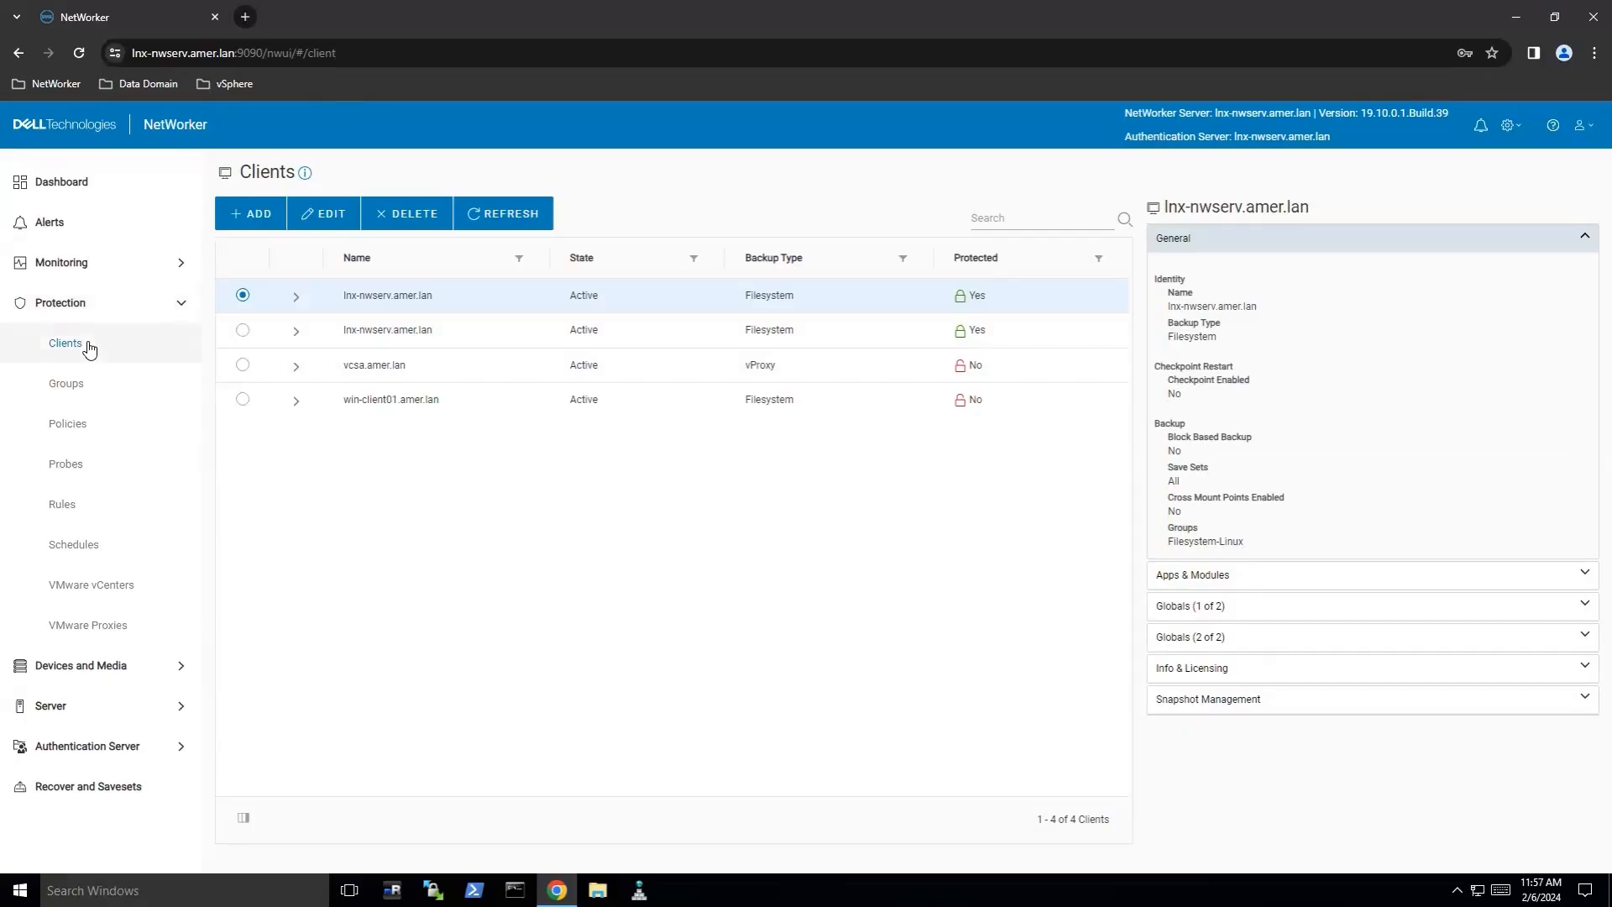
Start the Create Client wizard and name the client lnx-client01.amer.lan.
{"action": "left_click", "coordinate": [257, 214]}
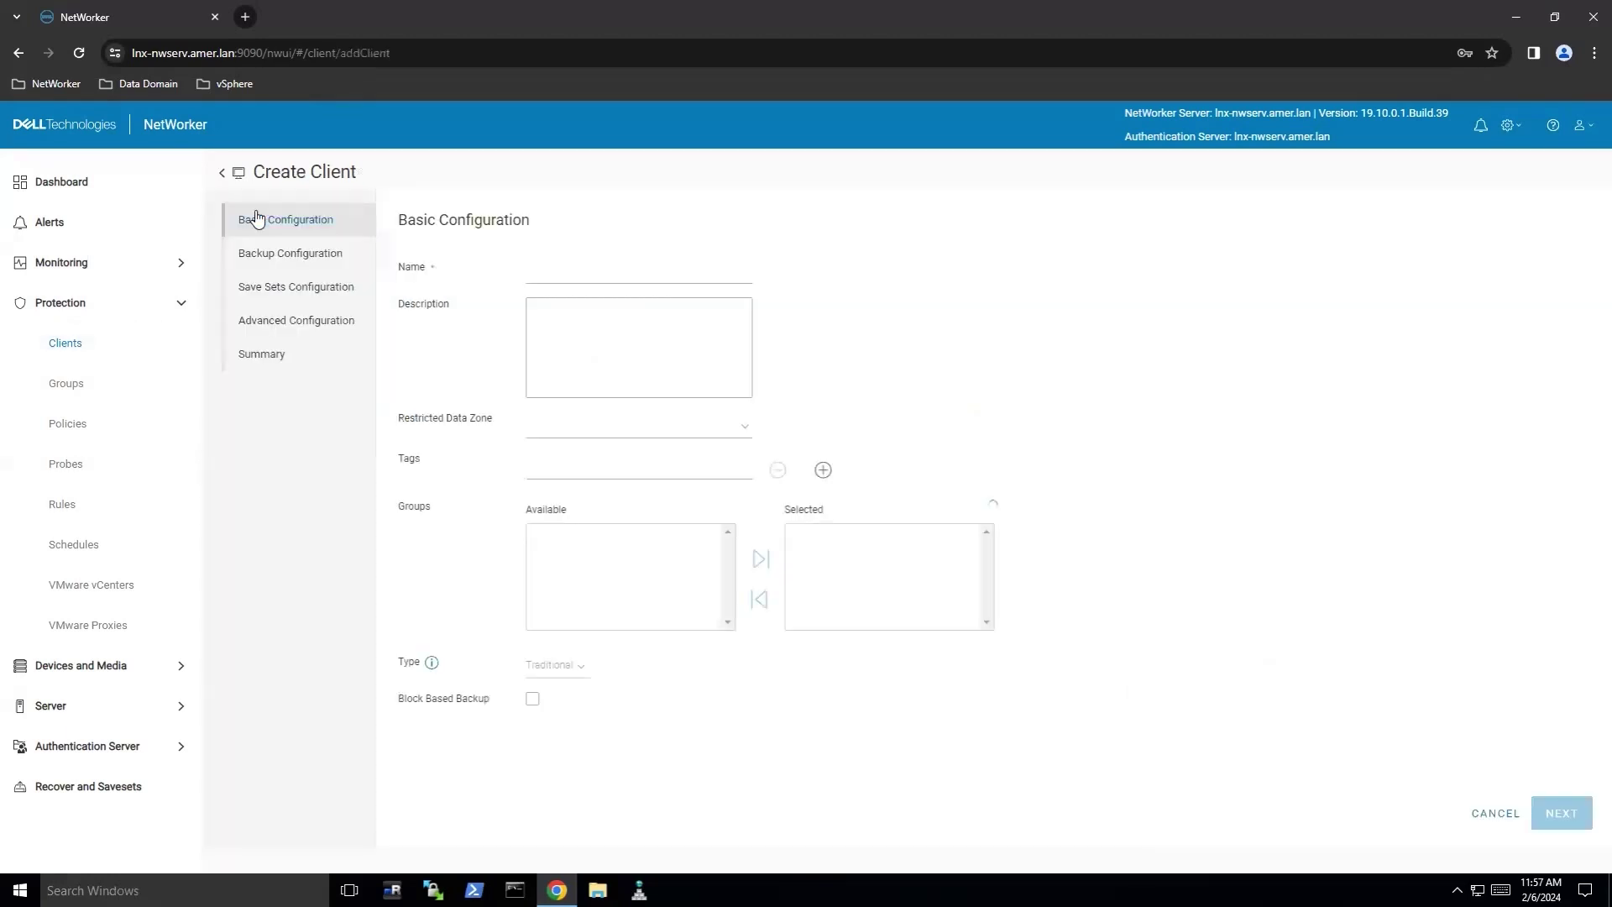
{"action": "left_click", "coordinate": [587, 276]}
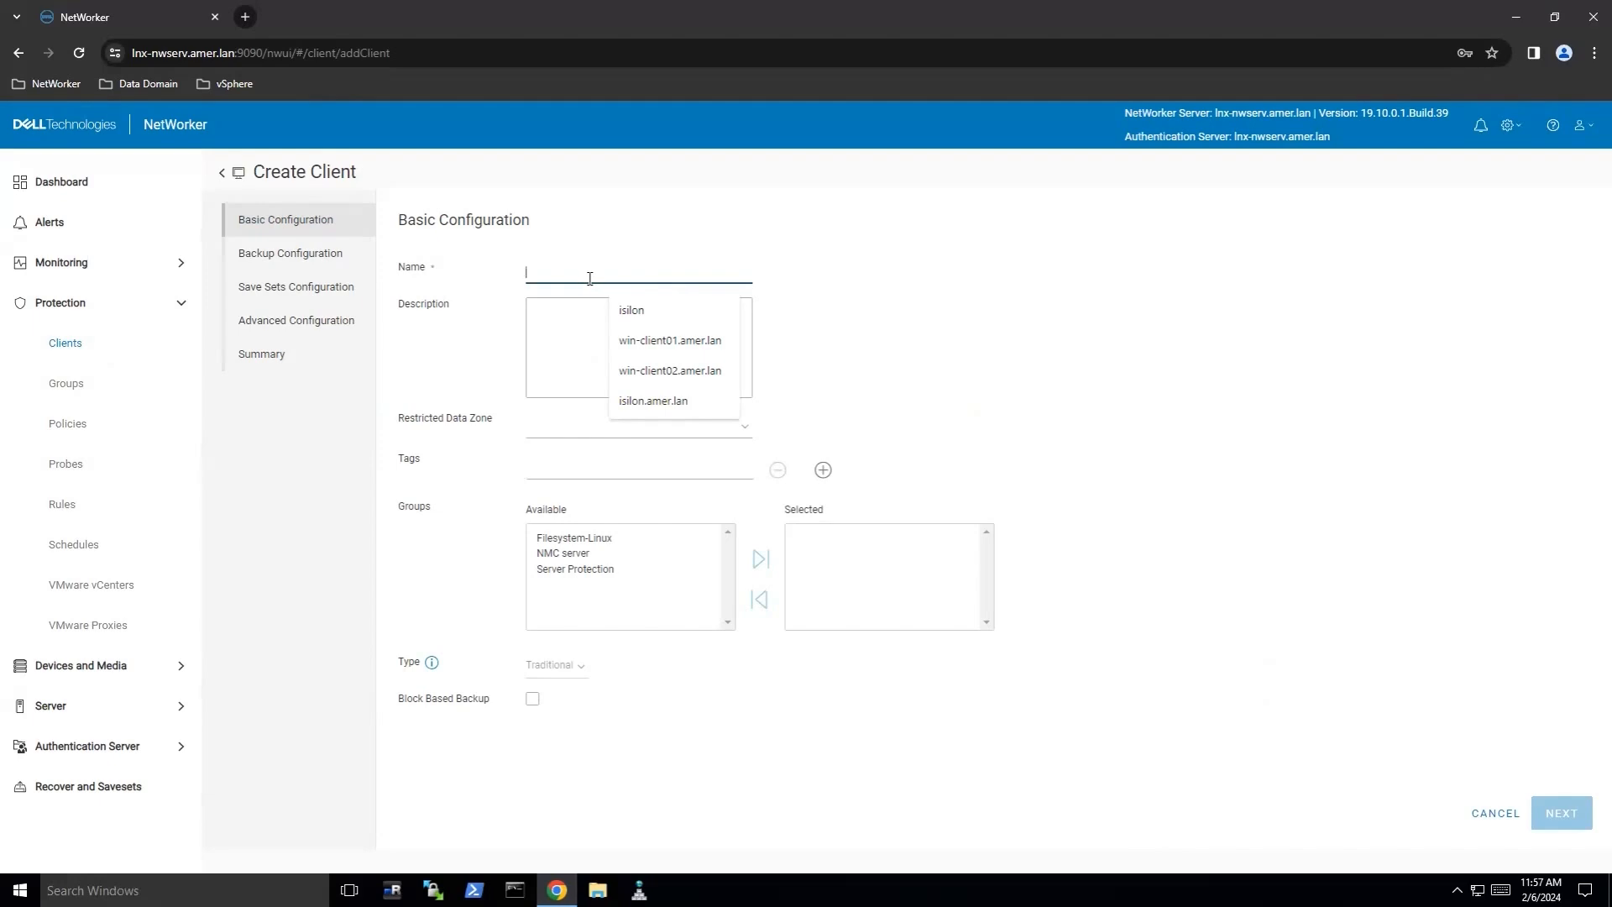
{"action": "type", "text": "lnx"}
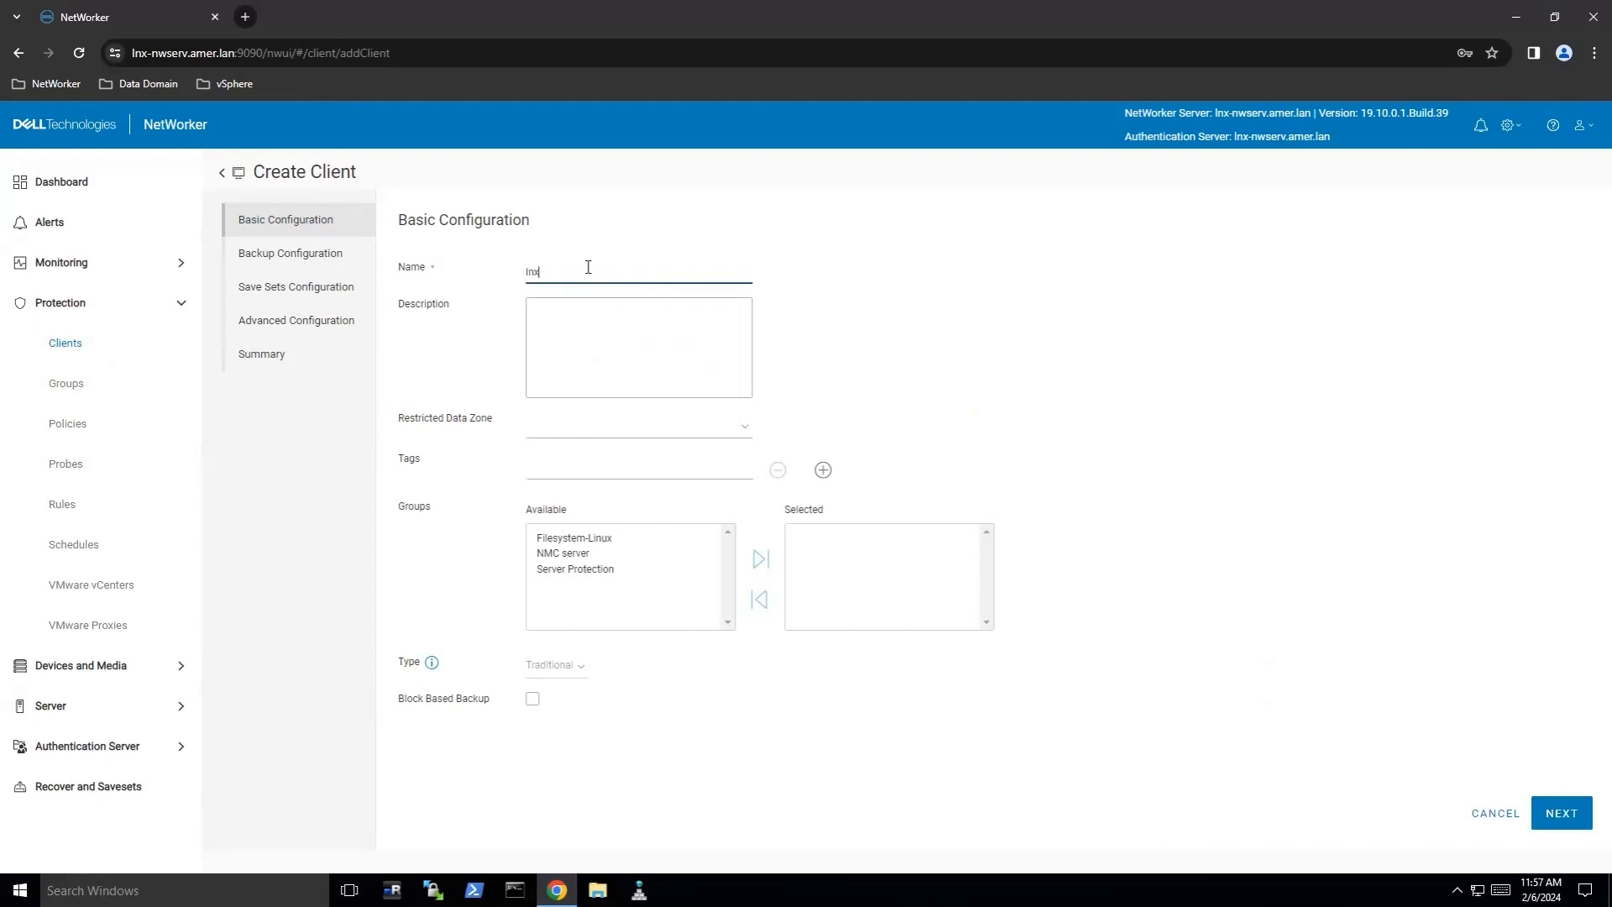
{"action": "type", "text": "-client0"}
{"action": "type", "text": "1.amer.lan"}
{"action": "left_click", "coordinate": [598, 333]}
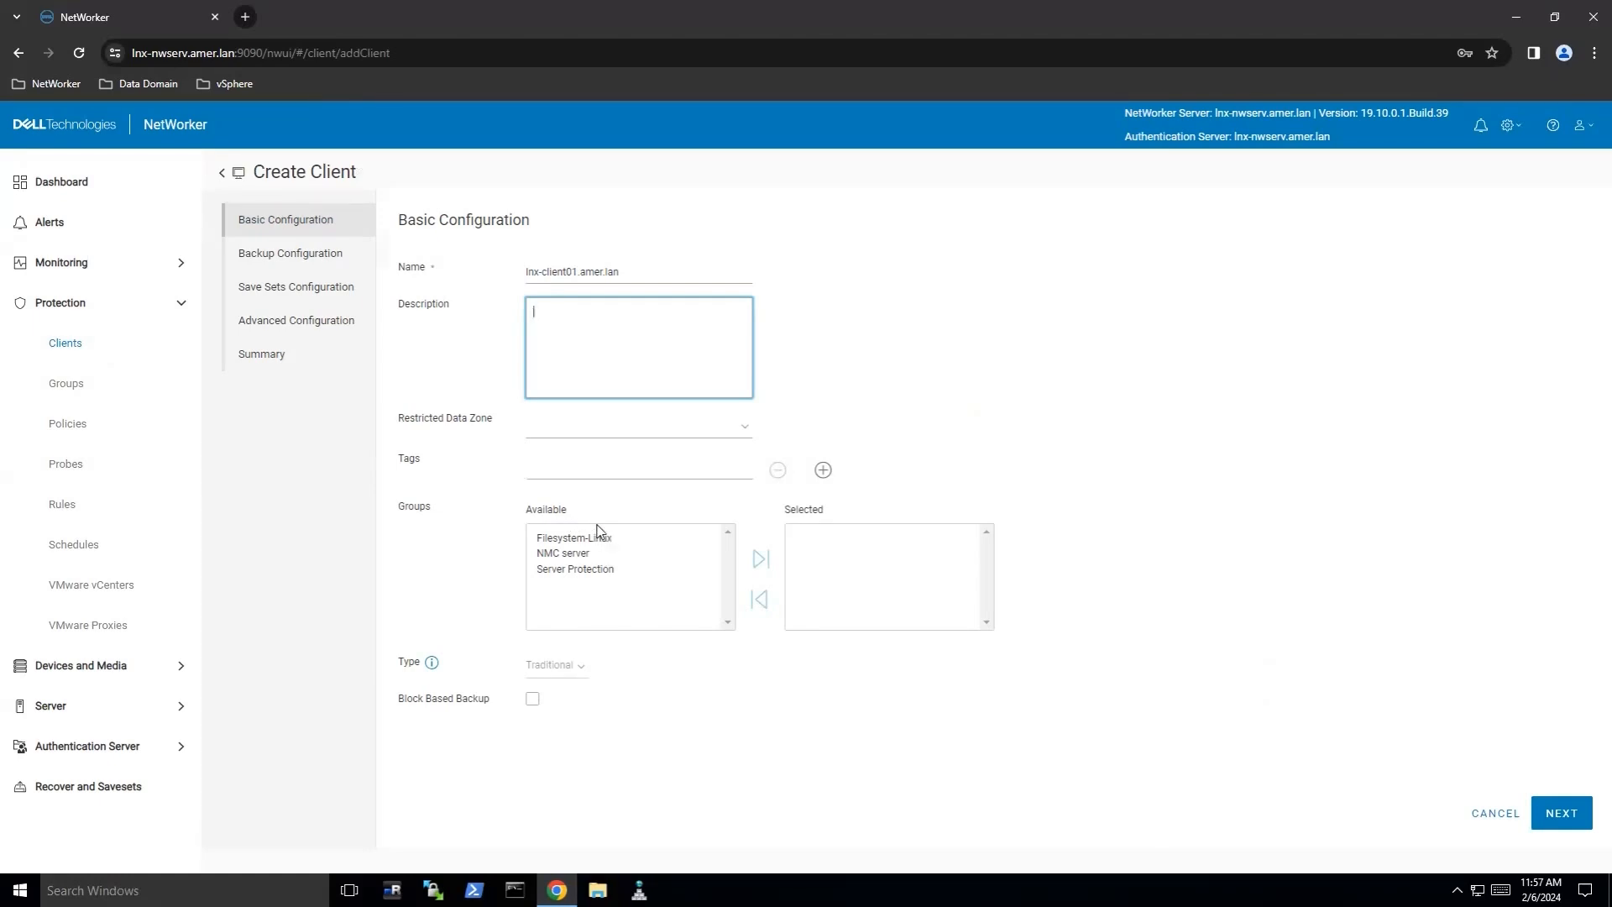
Advance to save sets, untick All Save Sets and browse lnx-client01.amer.lan's folders without choosing any.
{"action": "left_click", "coordinate": [1560, 812]}
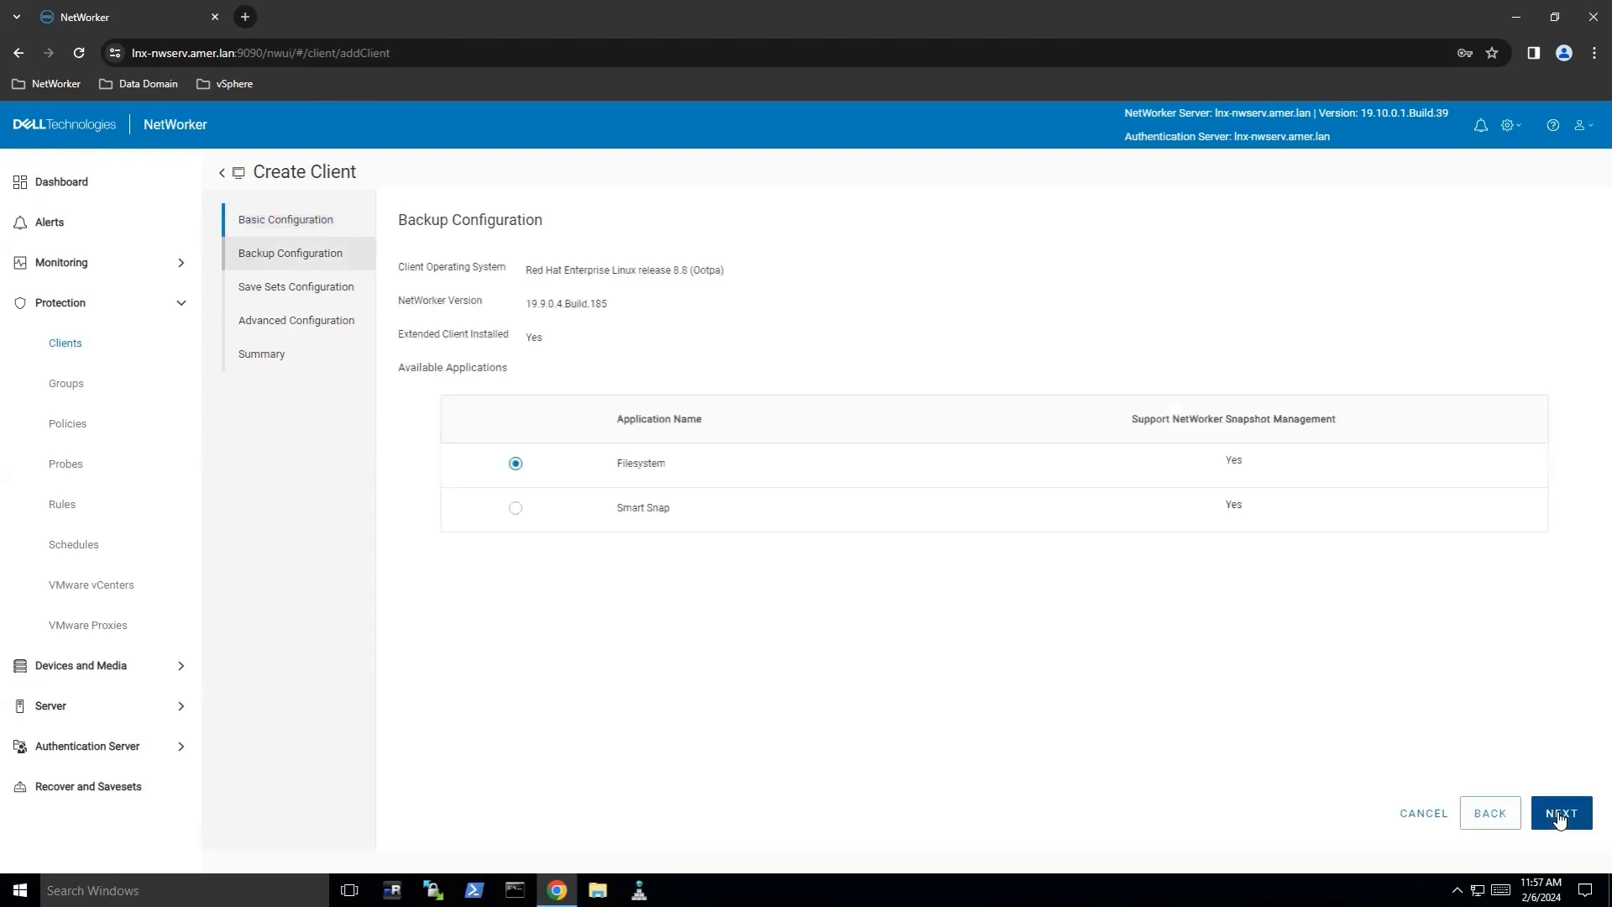
{"action": "left_click", "coordinate": [1560, 814]}
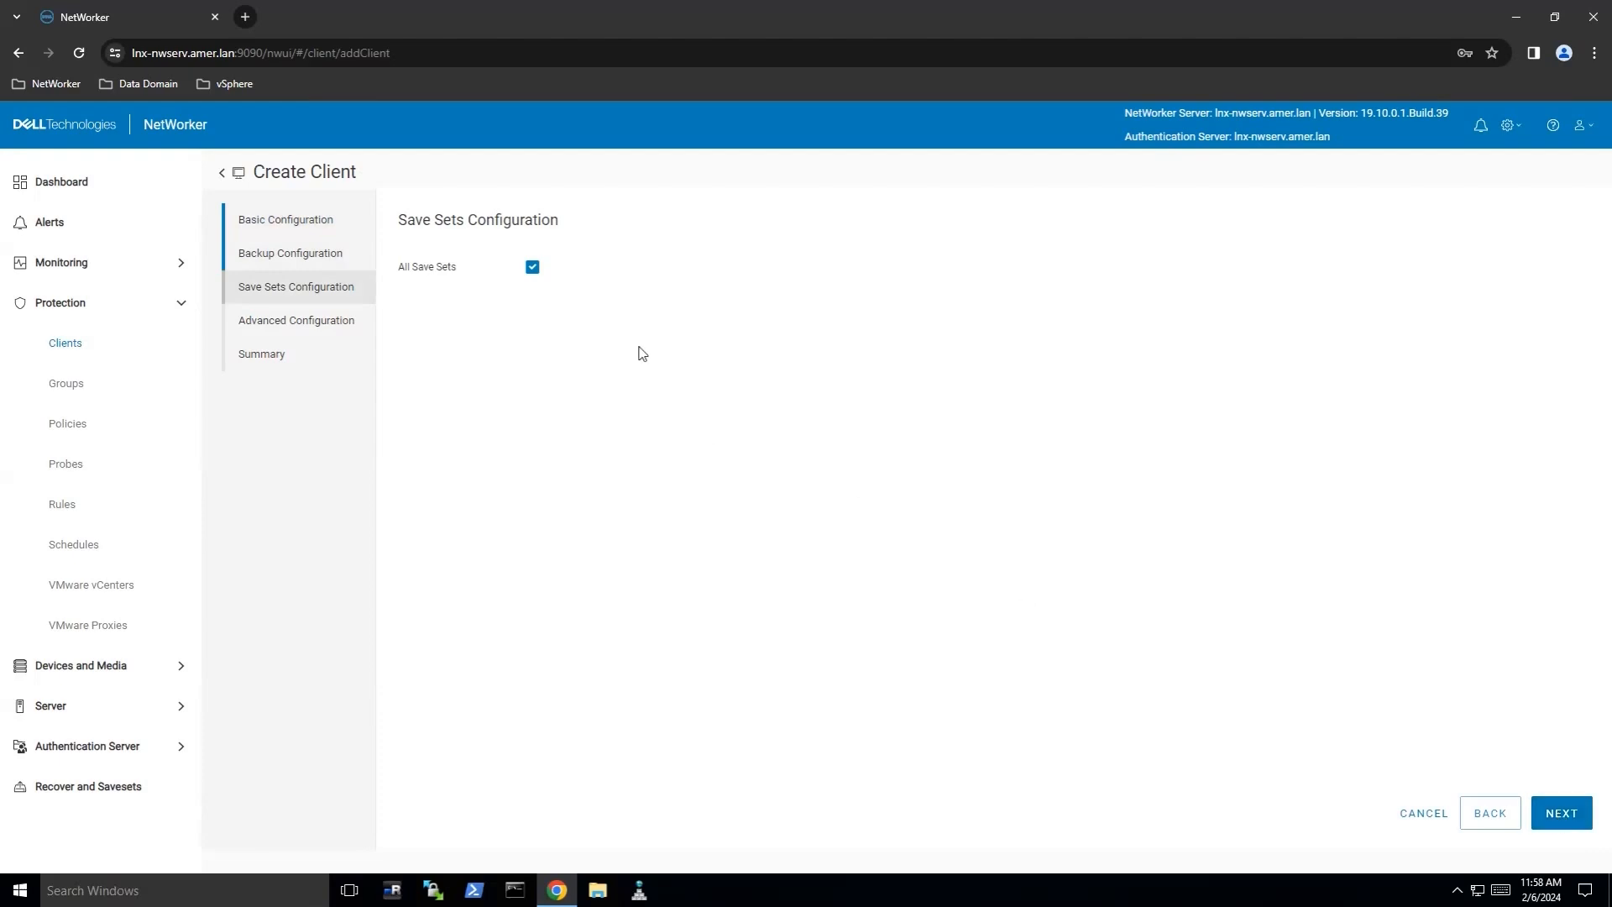
{"action": "left_click", "coordinate": [535, 270]}
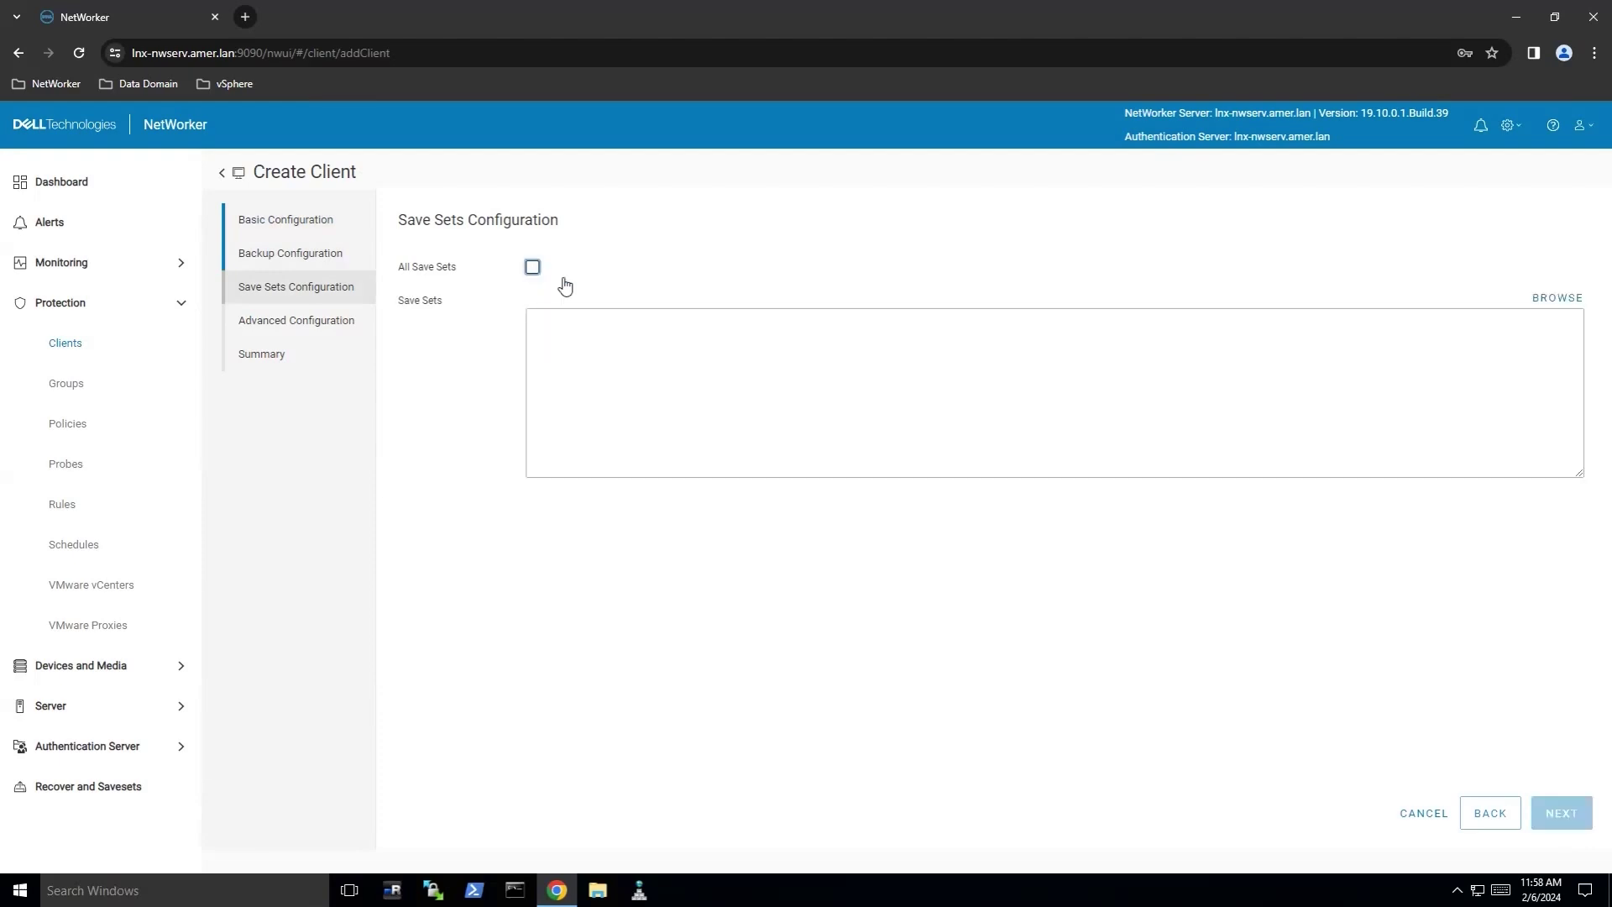
{"action": "left_click", "coordinate": [1558, 298]}
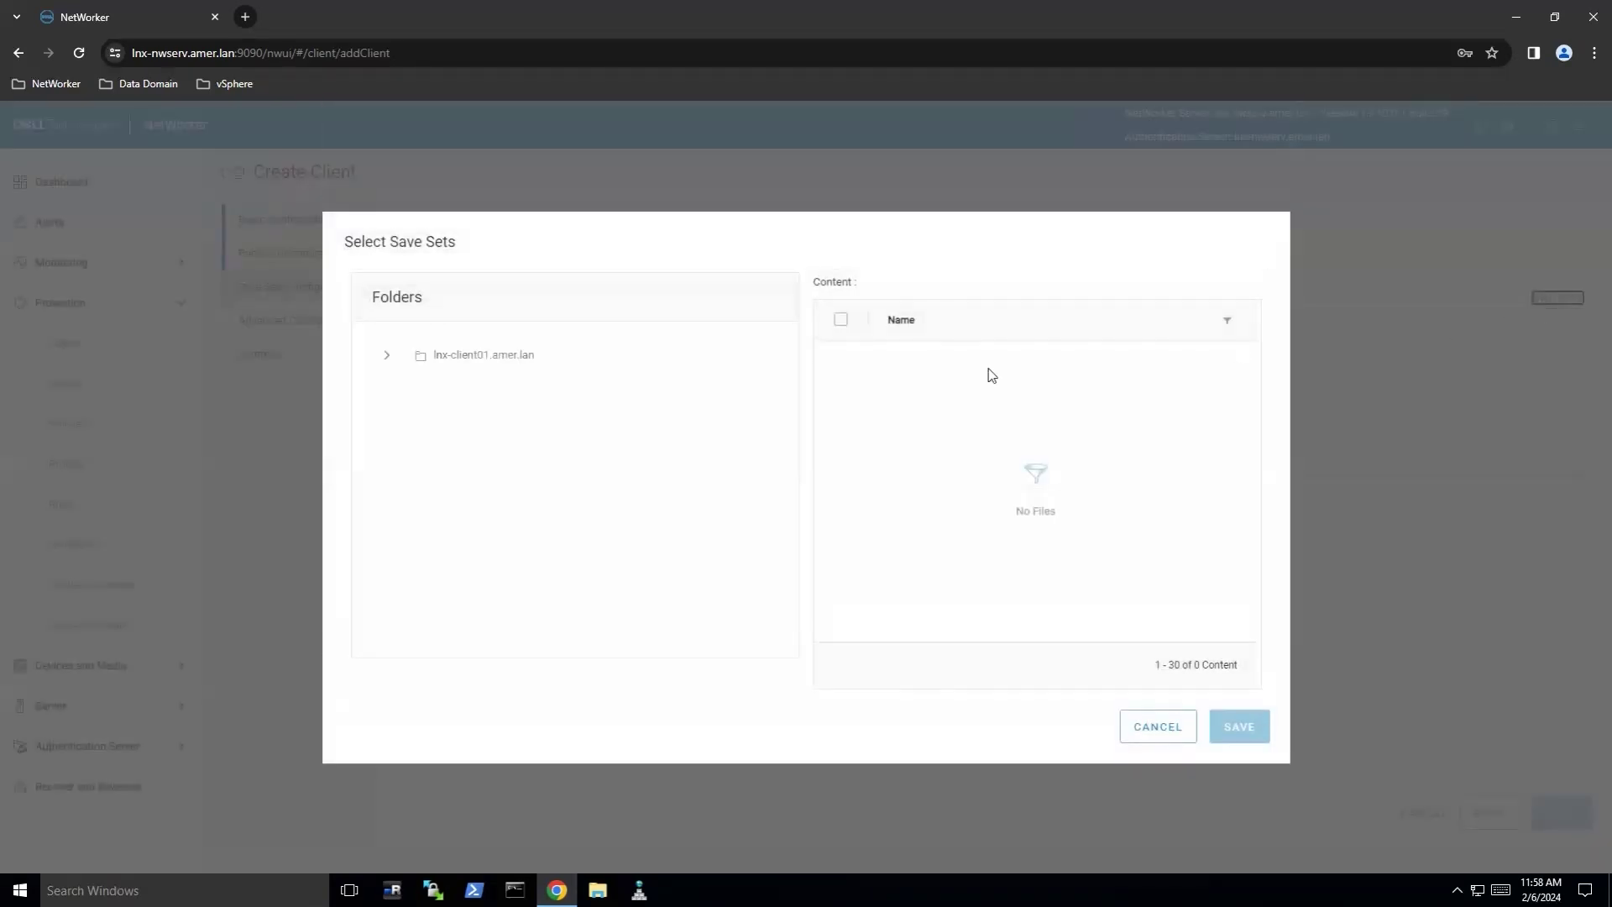
{"action": "left_click", "coordinate": [387, 357]}
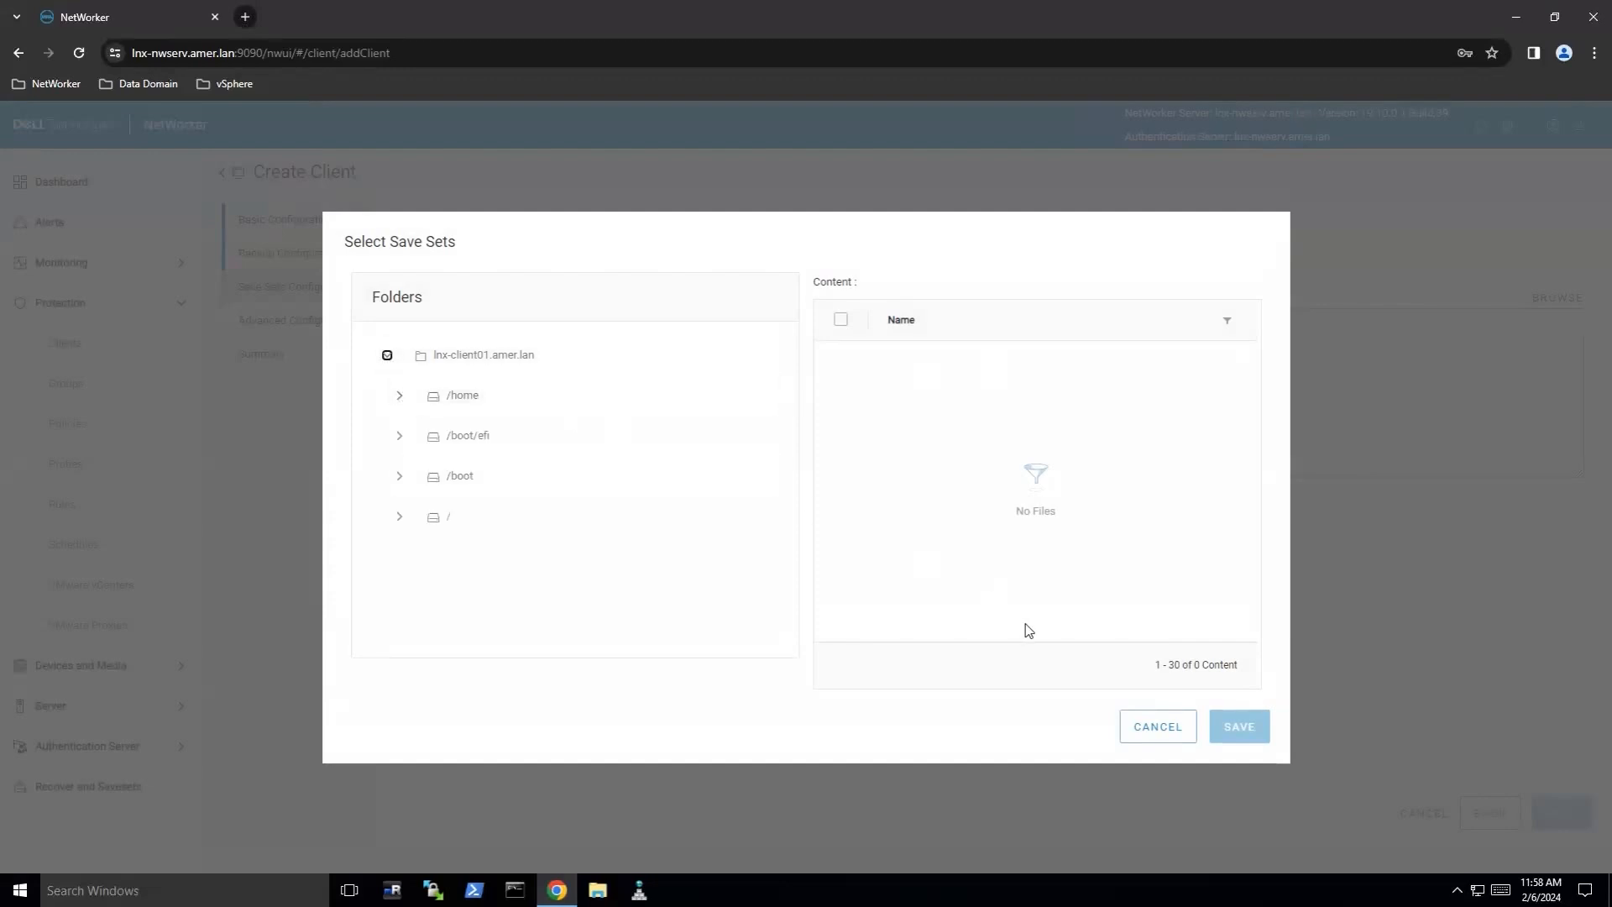
{"action": "left_click", "coordinate": [1159, 731]}
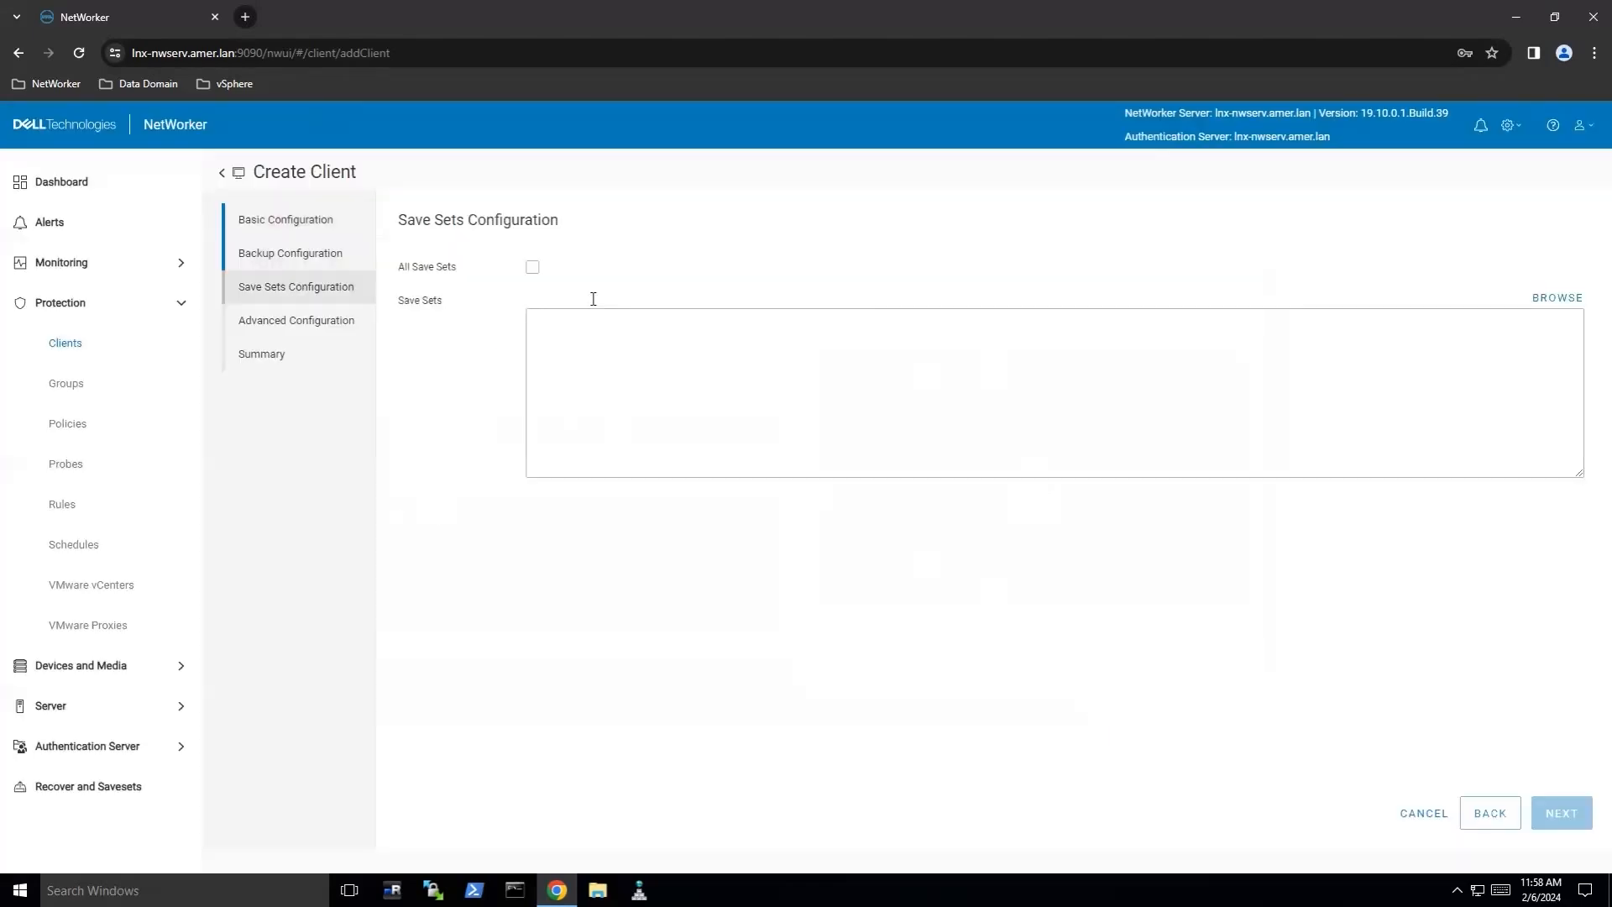
Re-enable All Save Sets, continue through Advanced and Summary, and finish creating lnx-client01.amer.lan.
{"action": "left_click", "coordinate": [532, 269]}
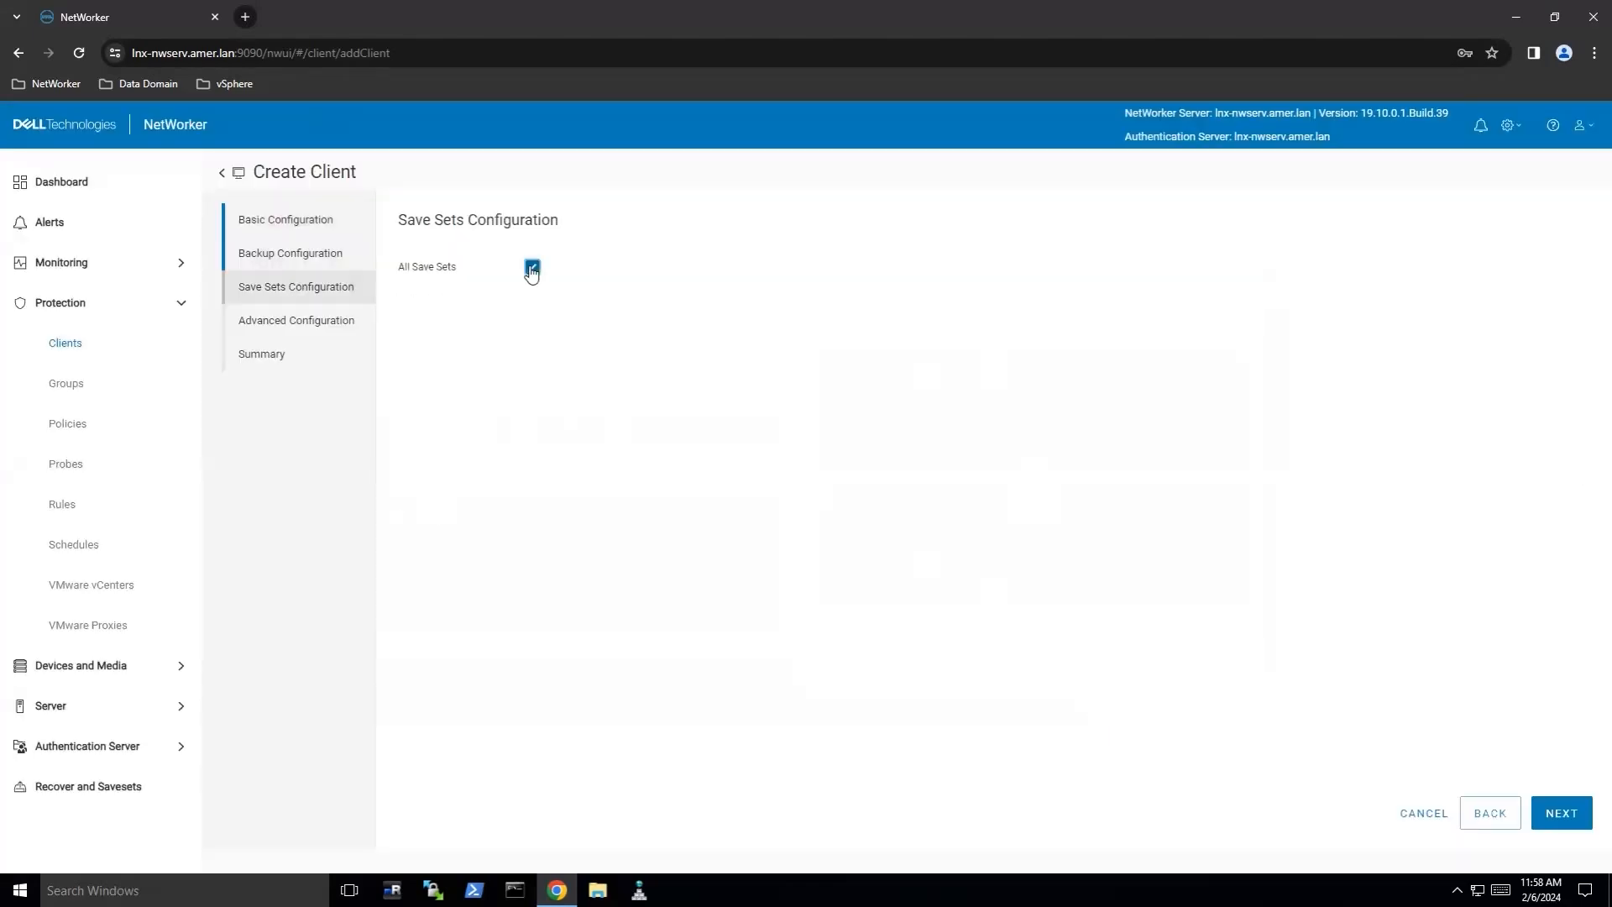
{"action": "left_click", "coordinate": [1551, 821]}
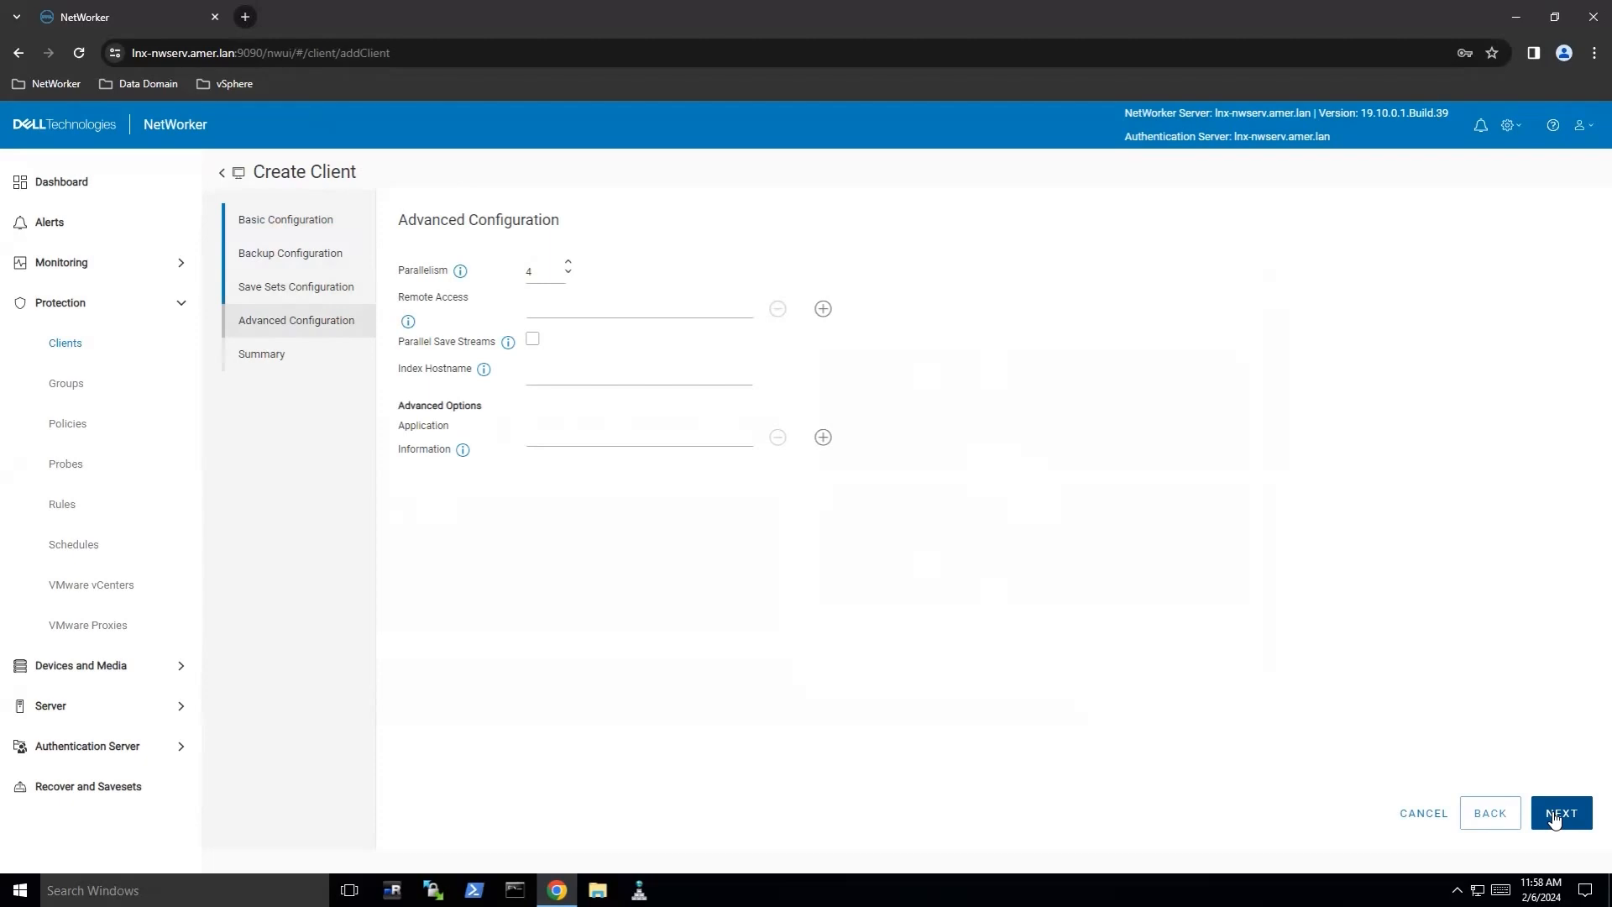
{"action": "left_click", "coordinate": [1555, 820]}
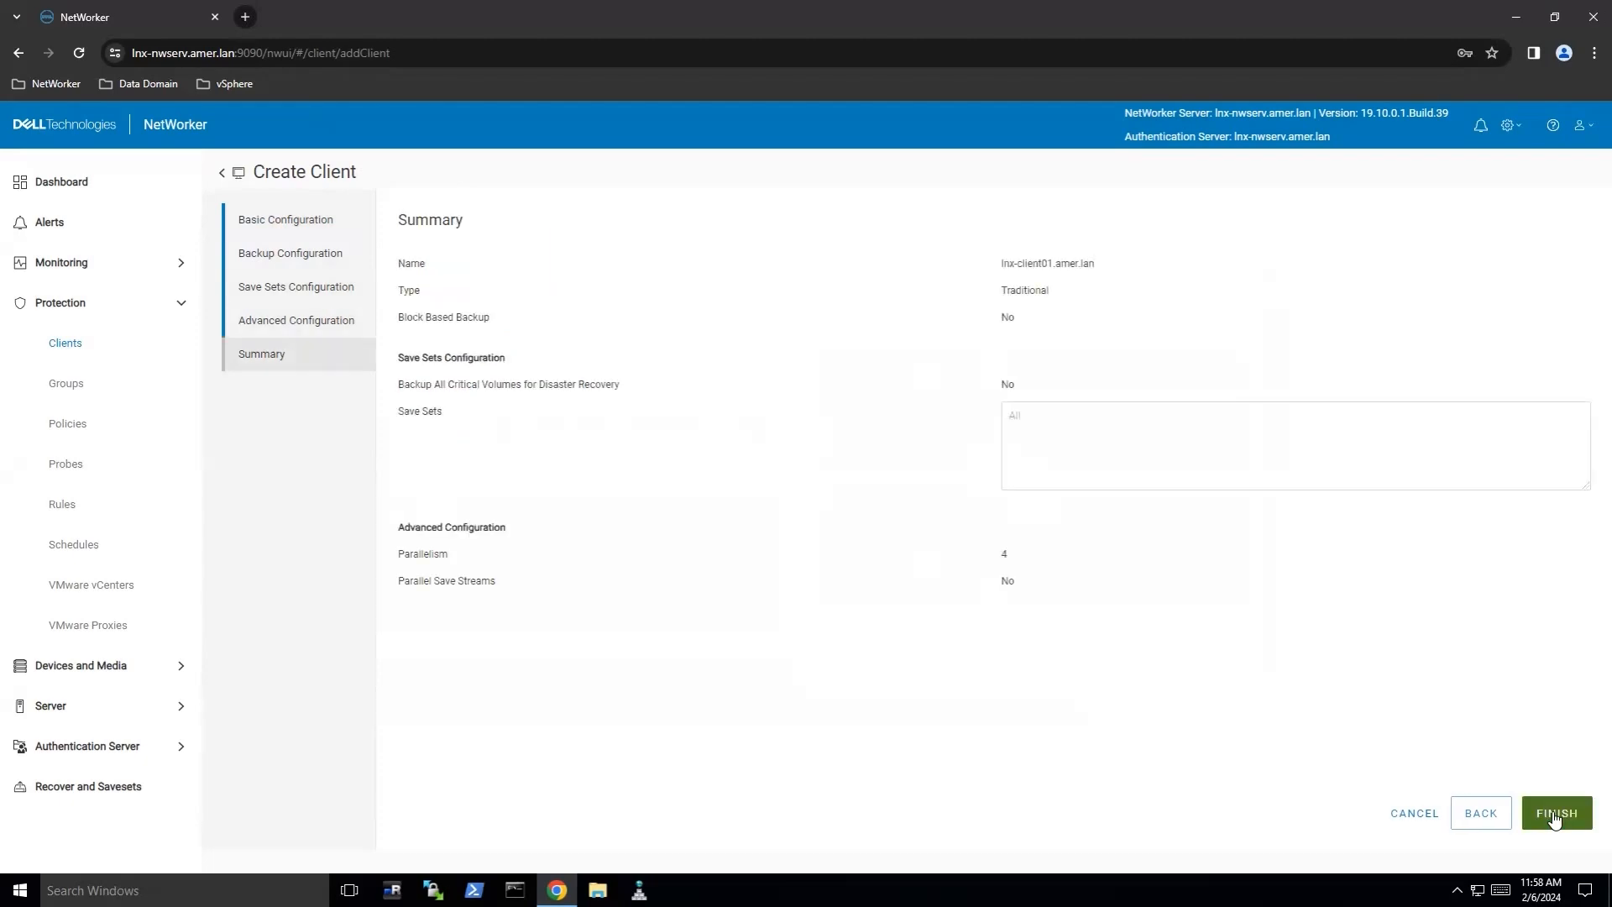
{"action": "left_click", "coordinate": [1556, 816]}
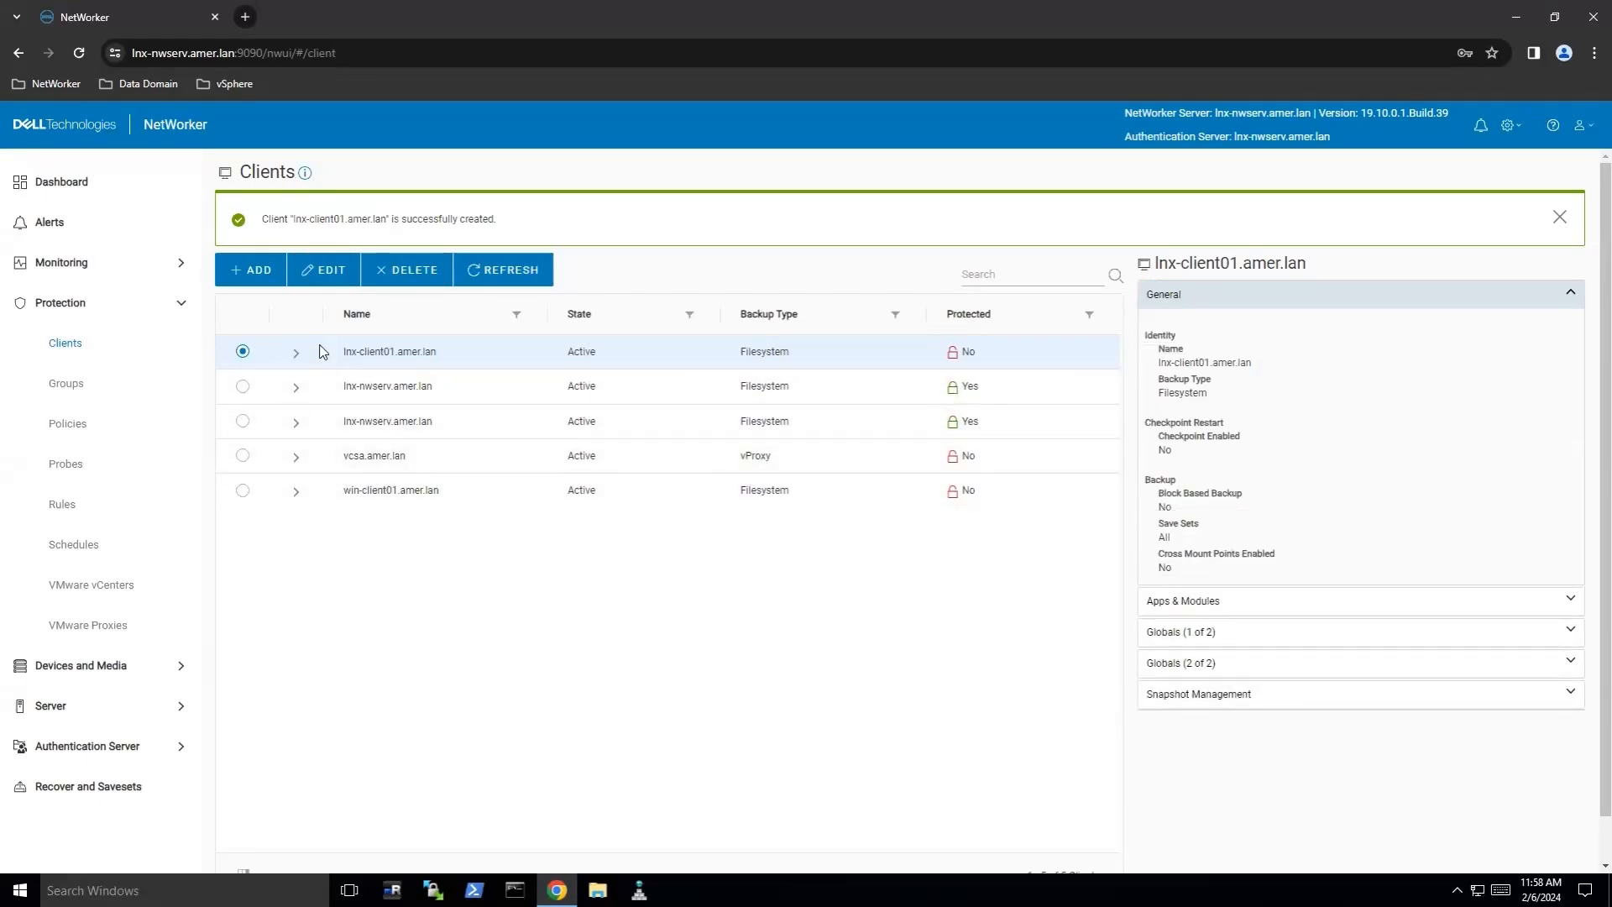
Edit lnx-client01.amer.lan, review its Apps & Modules and General settings, and save it unchanged.
{"action": "left_click", "coordinate": [321, 271]}
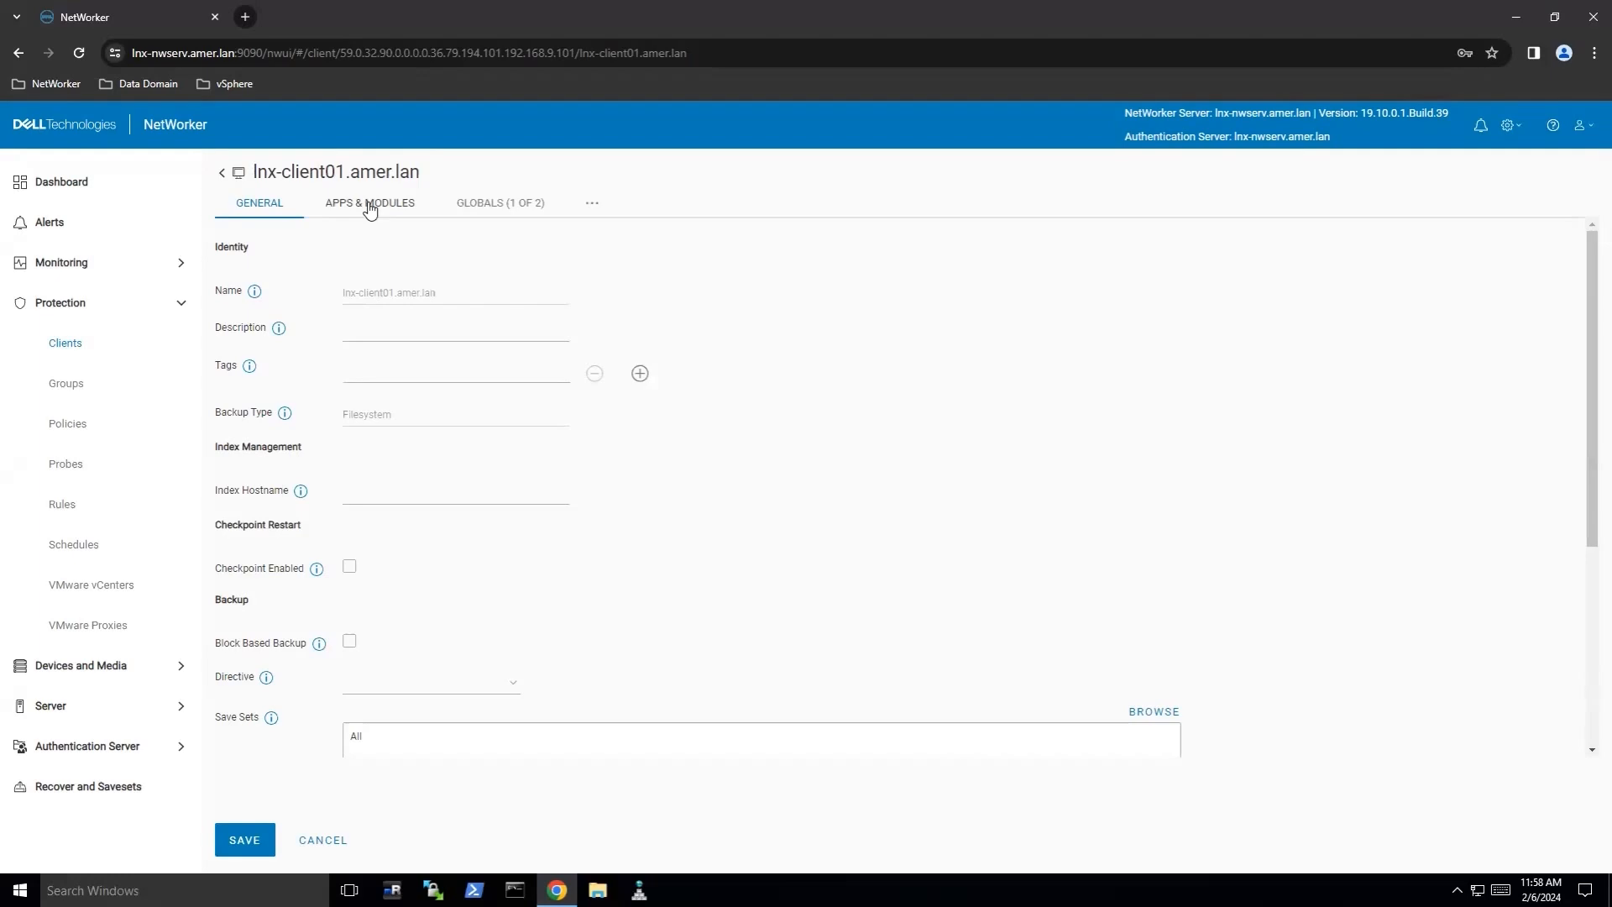
{"action": "left_click", "coordinate": [371, 205]}
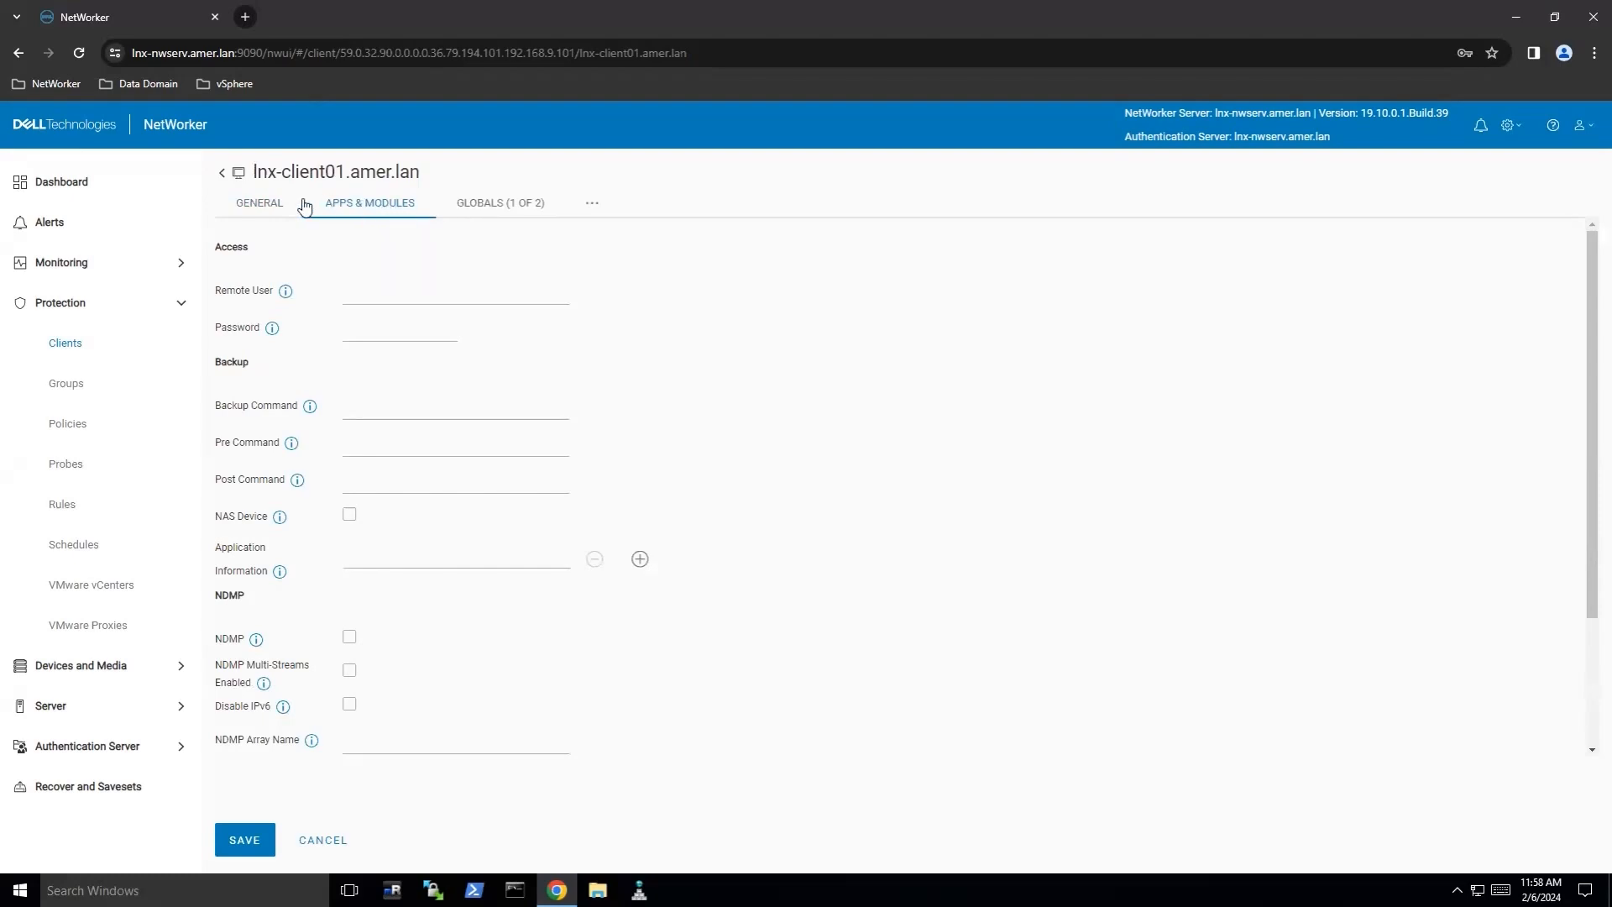
{"action": "left_click", "coordinate": [265, 205]}
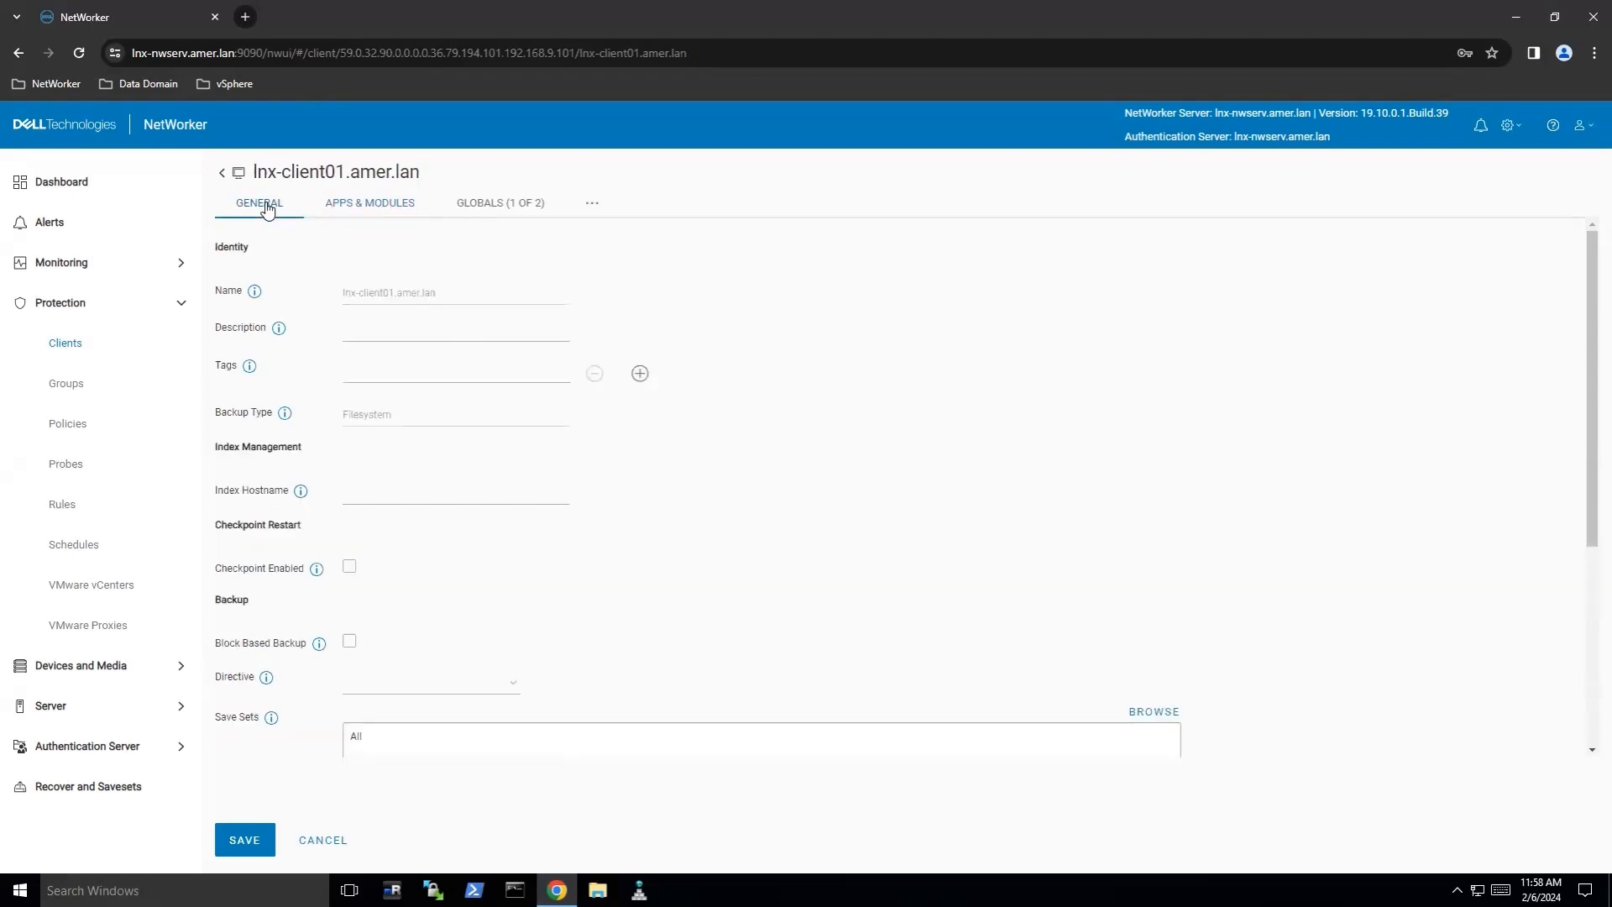
{"action": "left_click", "coordinate": [236, 842]}
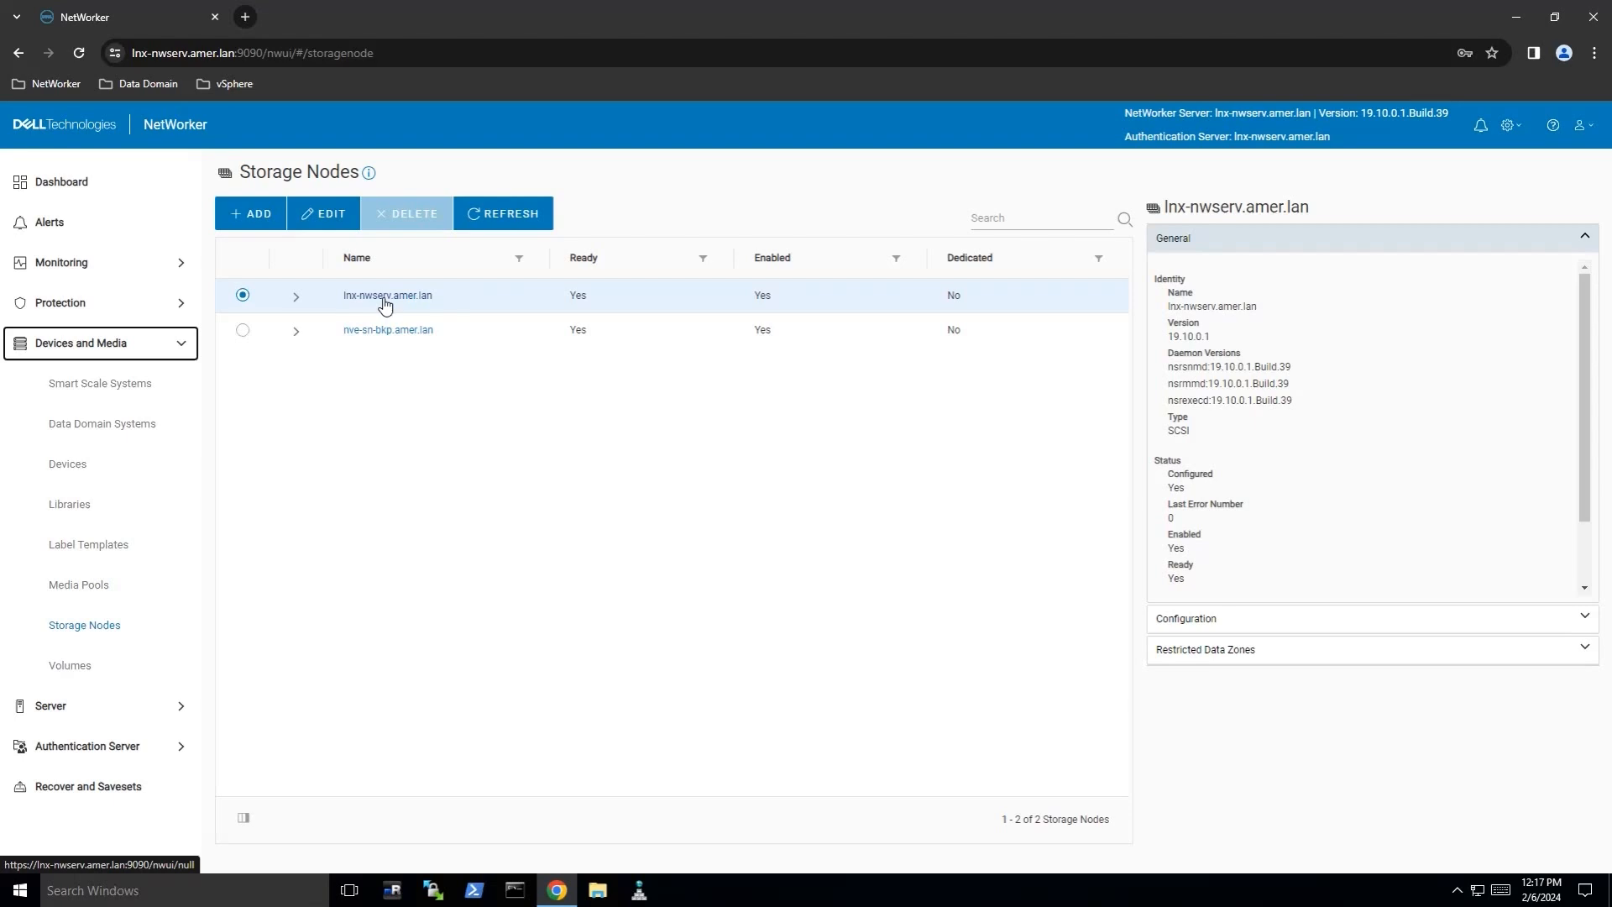
Start a new storage node, keep type SCSI from the Type list, then cancel without saving.
{"action": "left_click", "coordinate": [258, 212]}
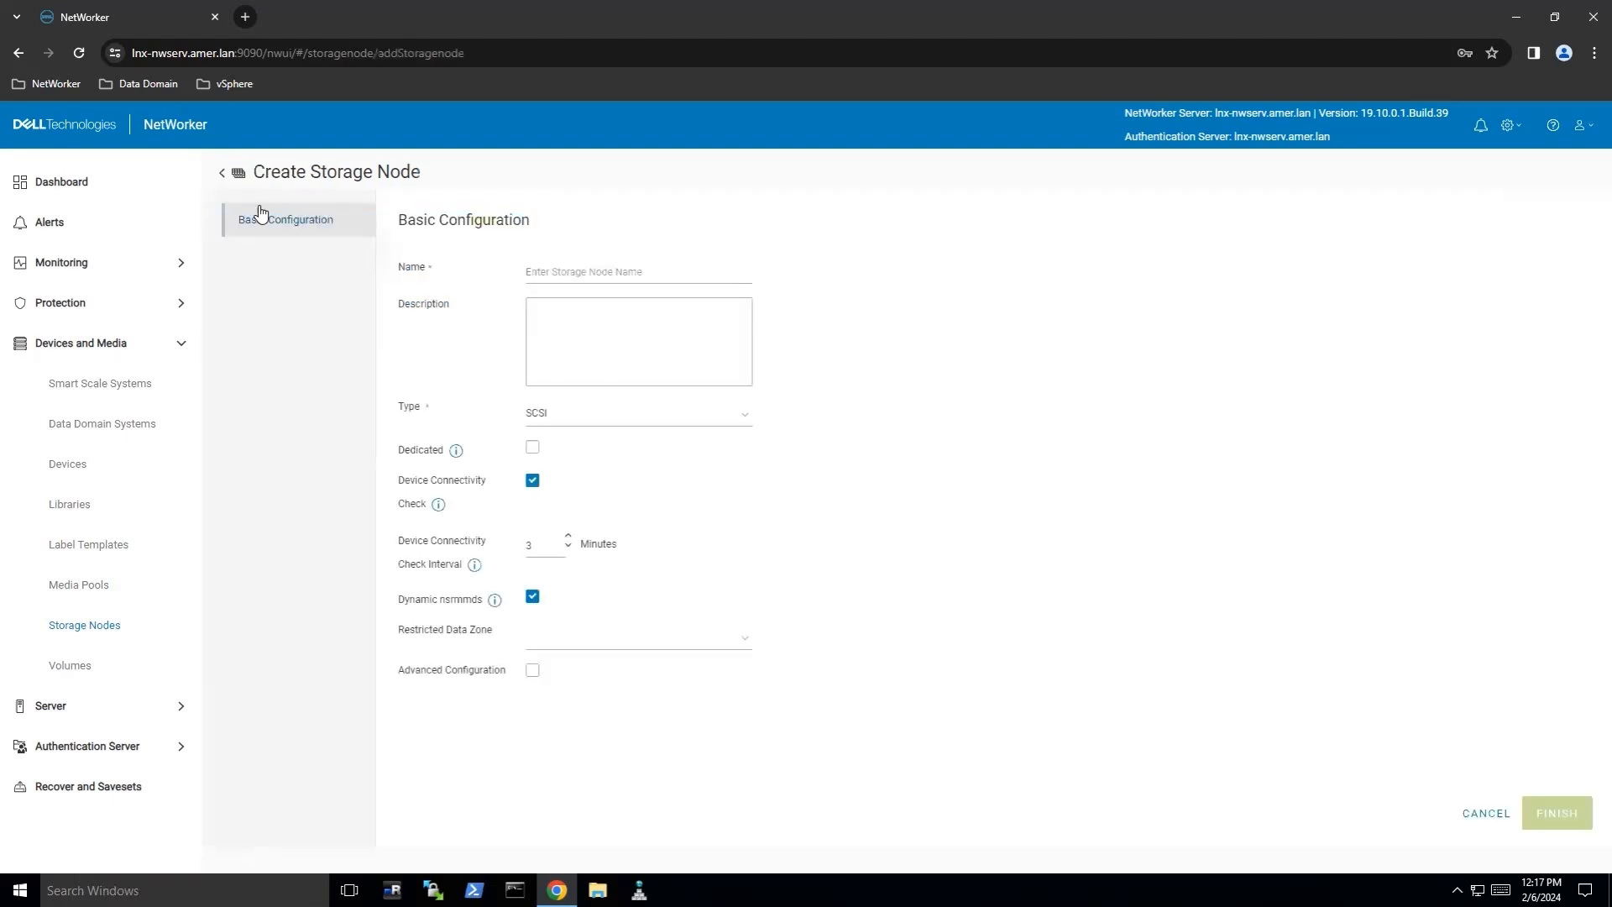
{"action": "left_click", "coordinate": [562, 269]}
{"action": "left_click", "coordinate": [626, 426]}
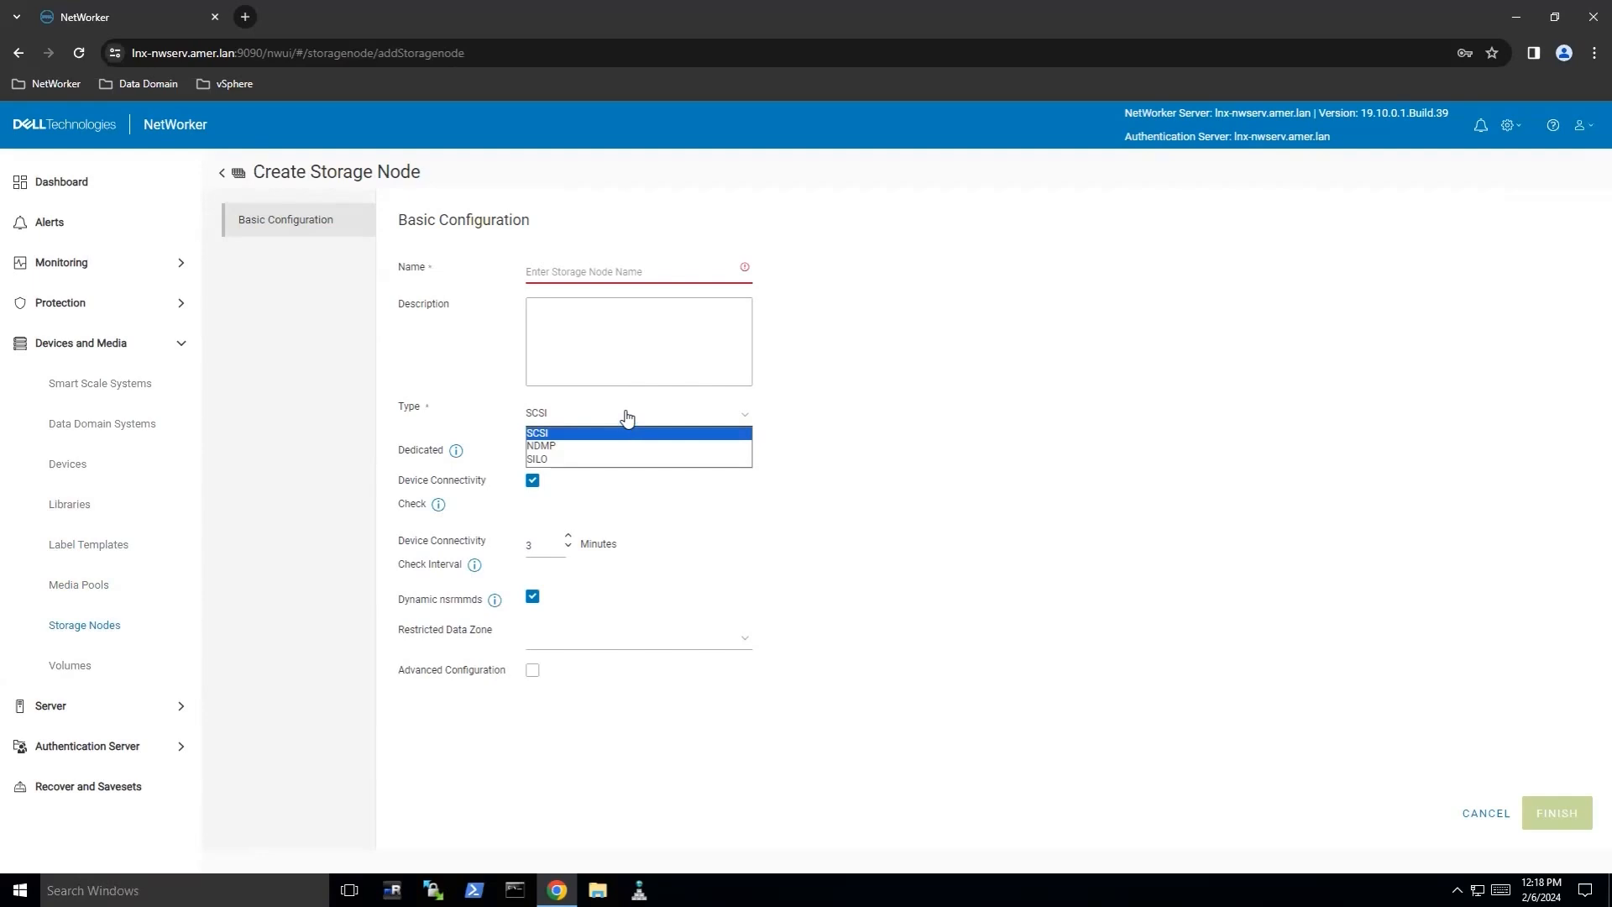
{"action": "left_click", "coordinate": [625, 419]}
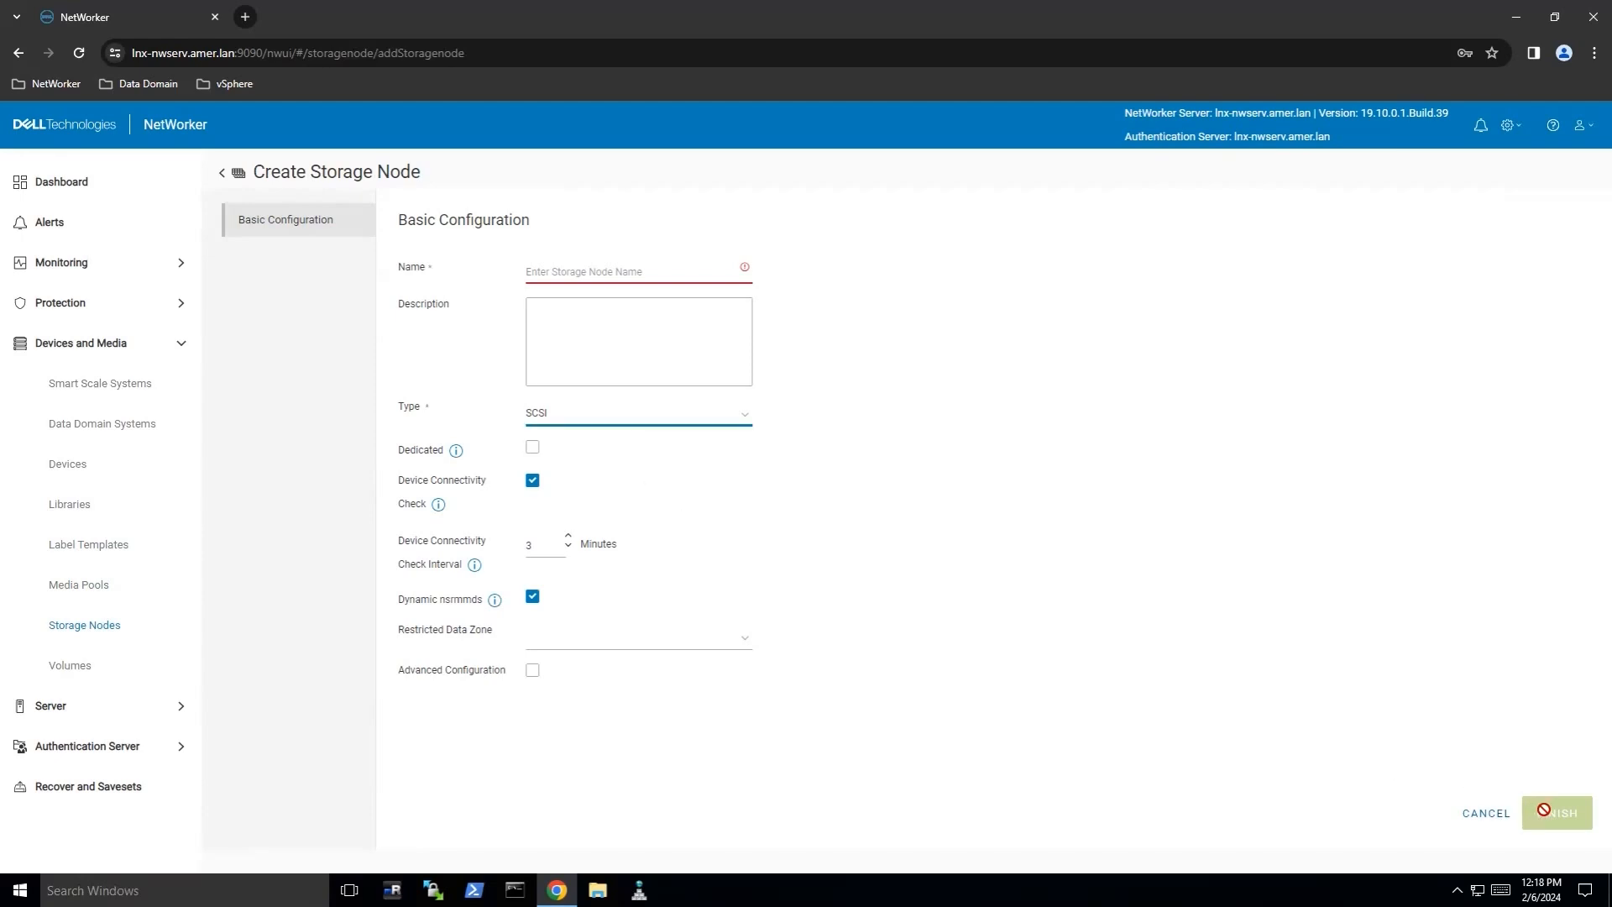
{"action": "left_click", "coordinate": [1481, 812]}
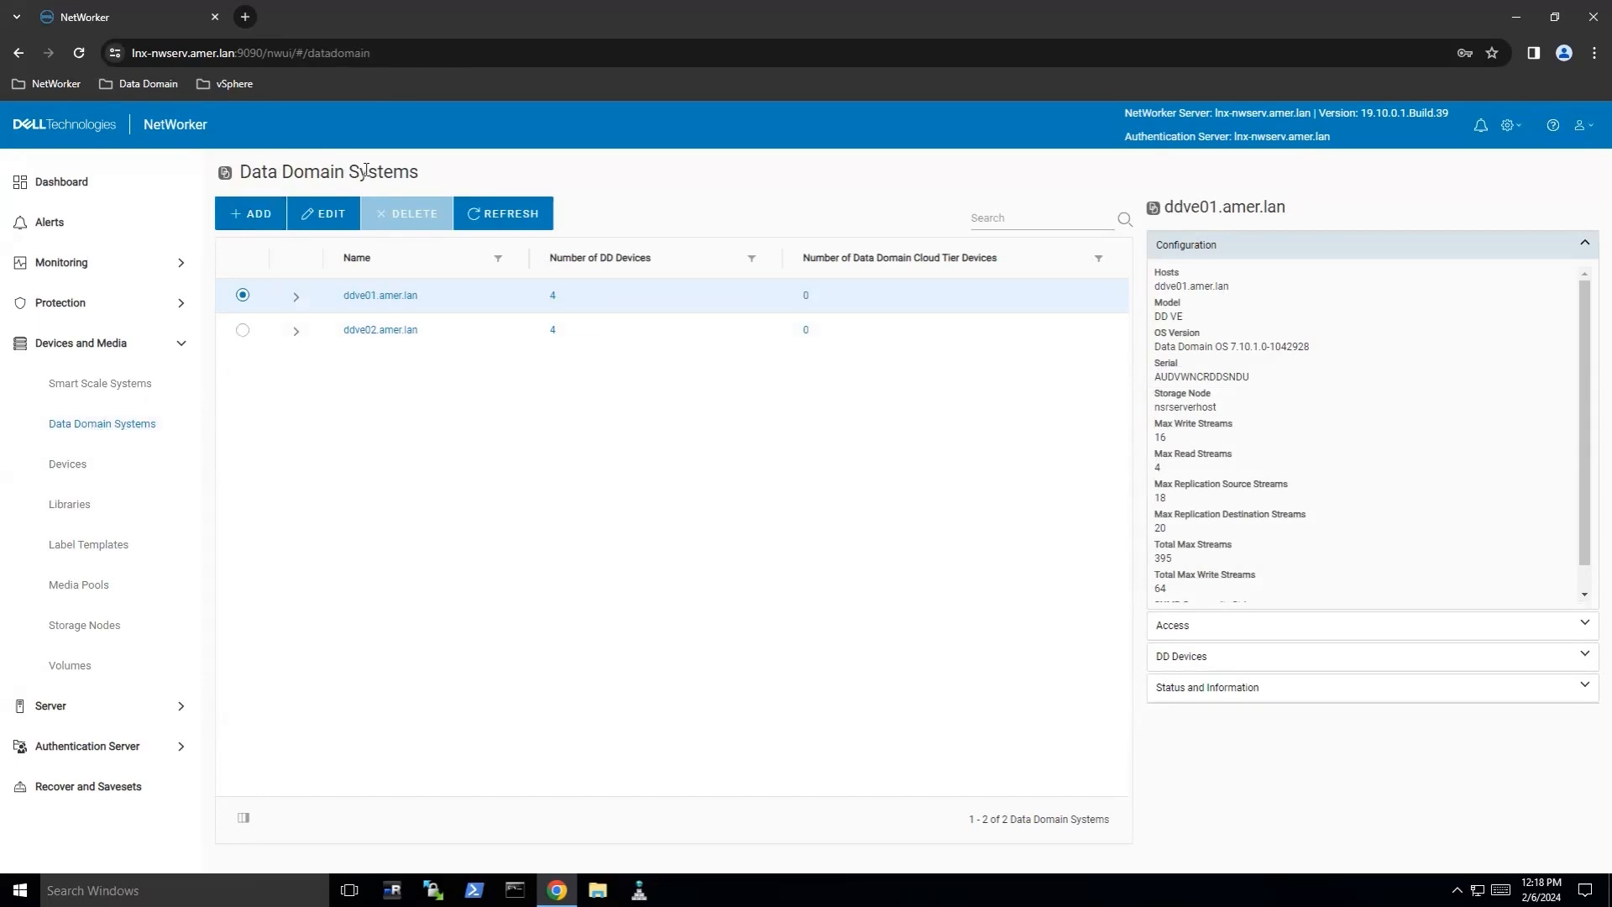
Start adding a Data Domain system, visit the Name, Username and Password fields, then cancel.
{"action": "left_click", "coordinate": [258, 212]}
{"action": "left_click", "coordinate": [411, 211]}
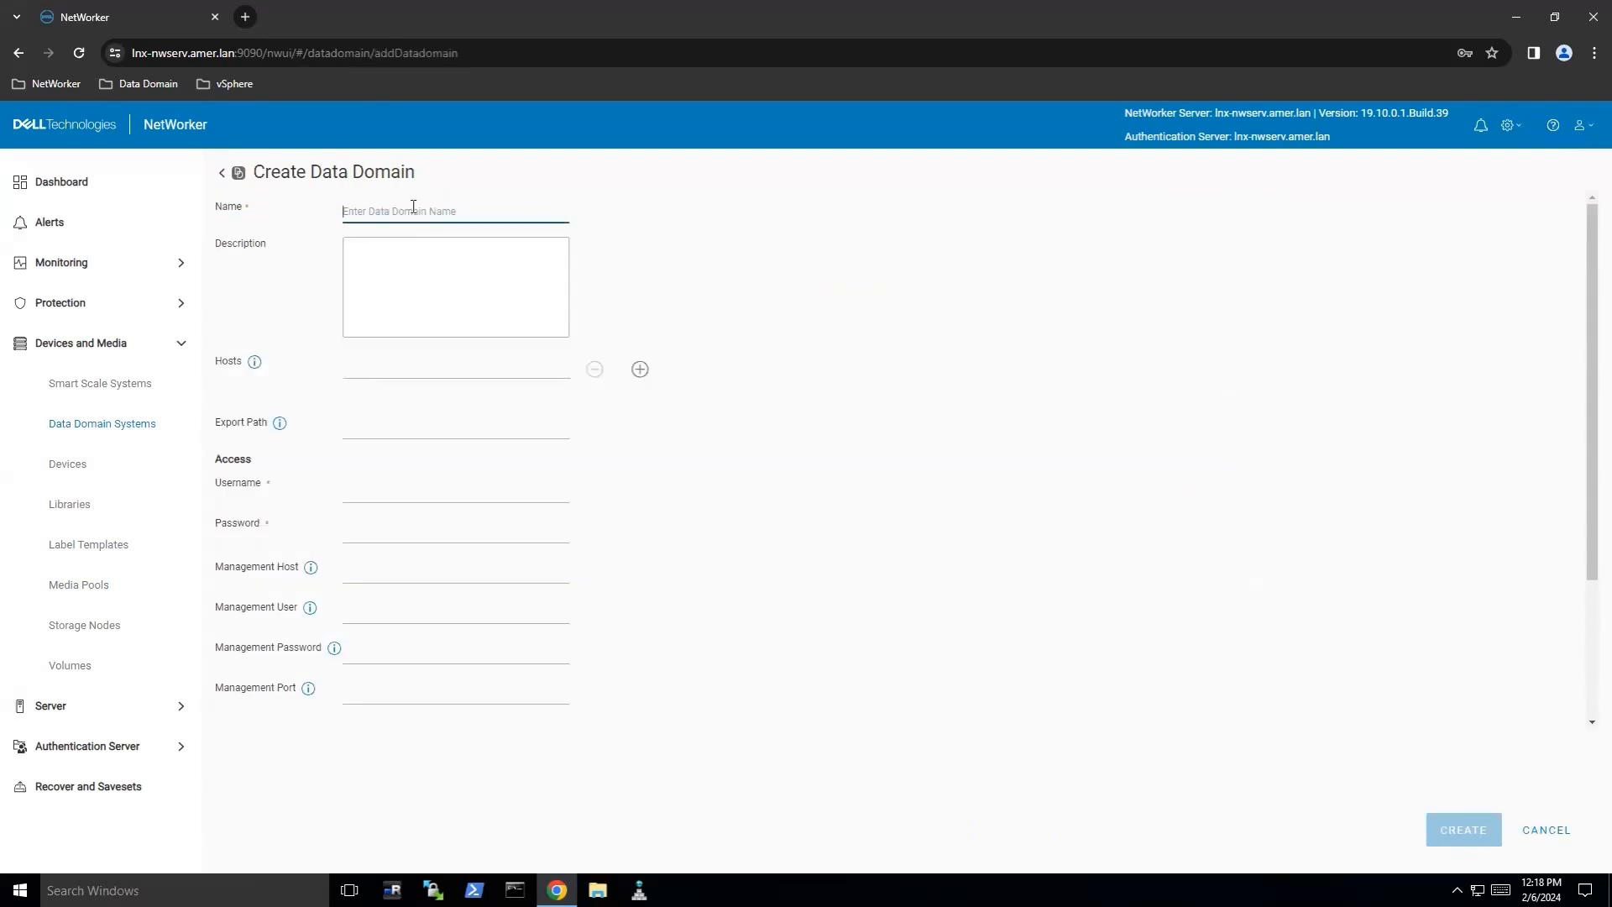
{"action": "left_click", "coordinate": [401, 492]}
{"action": "left_click", "coordinate": [385, 524]}
{"action": "left_click", "coordinate": [1542, 831]}
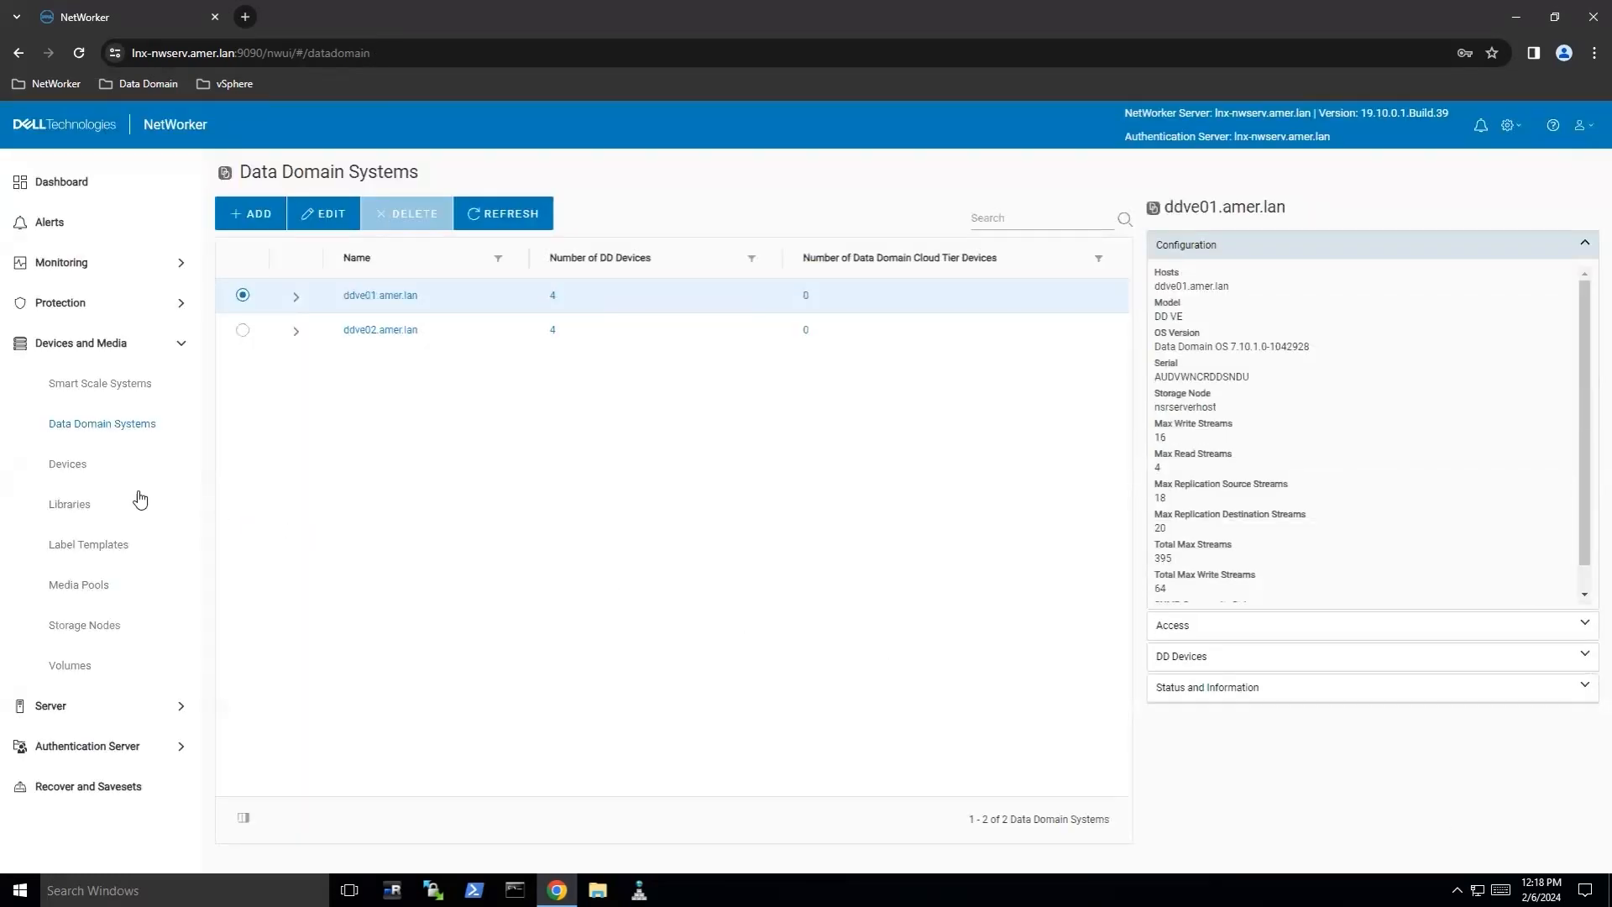
Start a new media pool named Test-Pool and begin a new label template for it.
{"action": "left_click", "coordinate": [108, 592]}
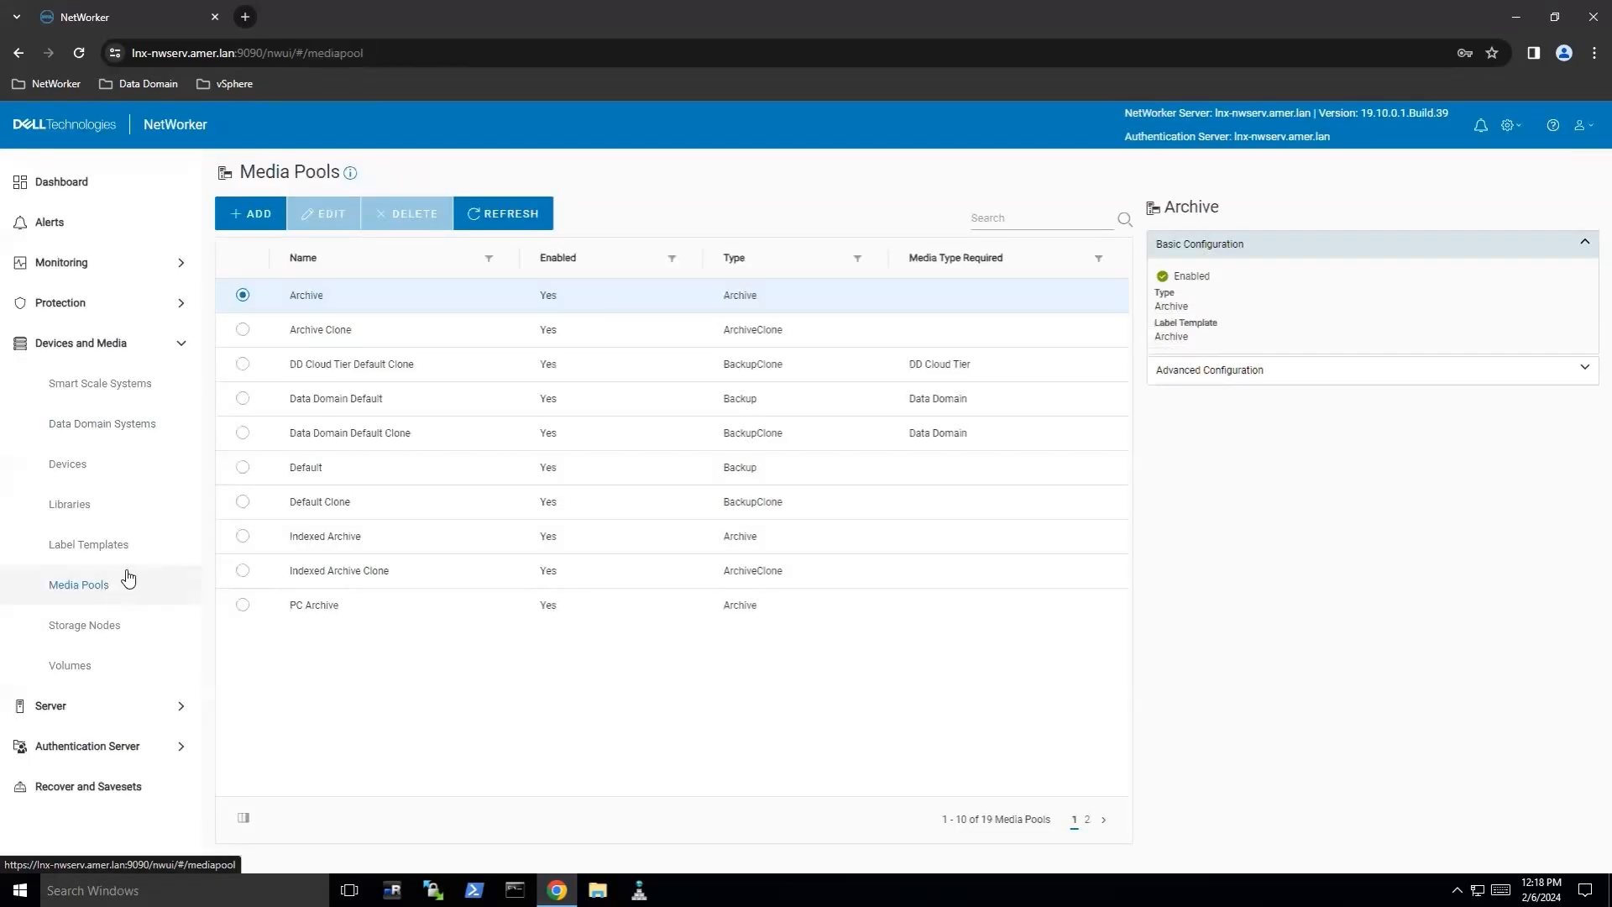
{"action": "left_click", "coordinate": [250, 214]}
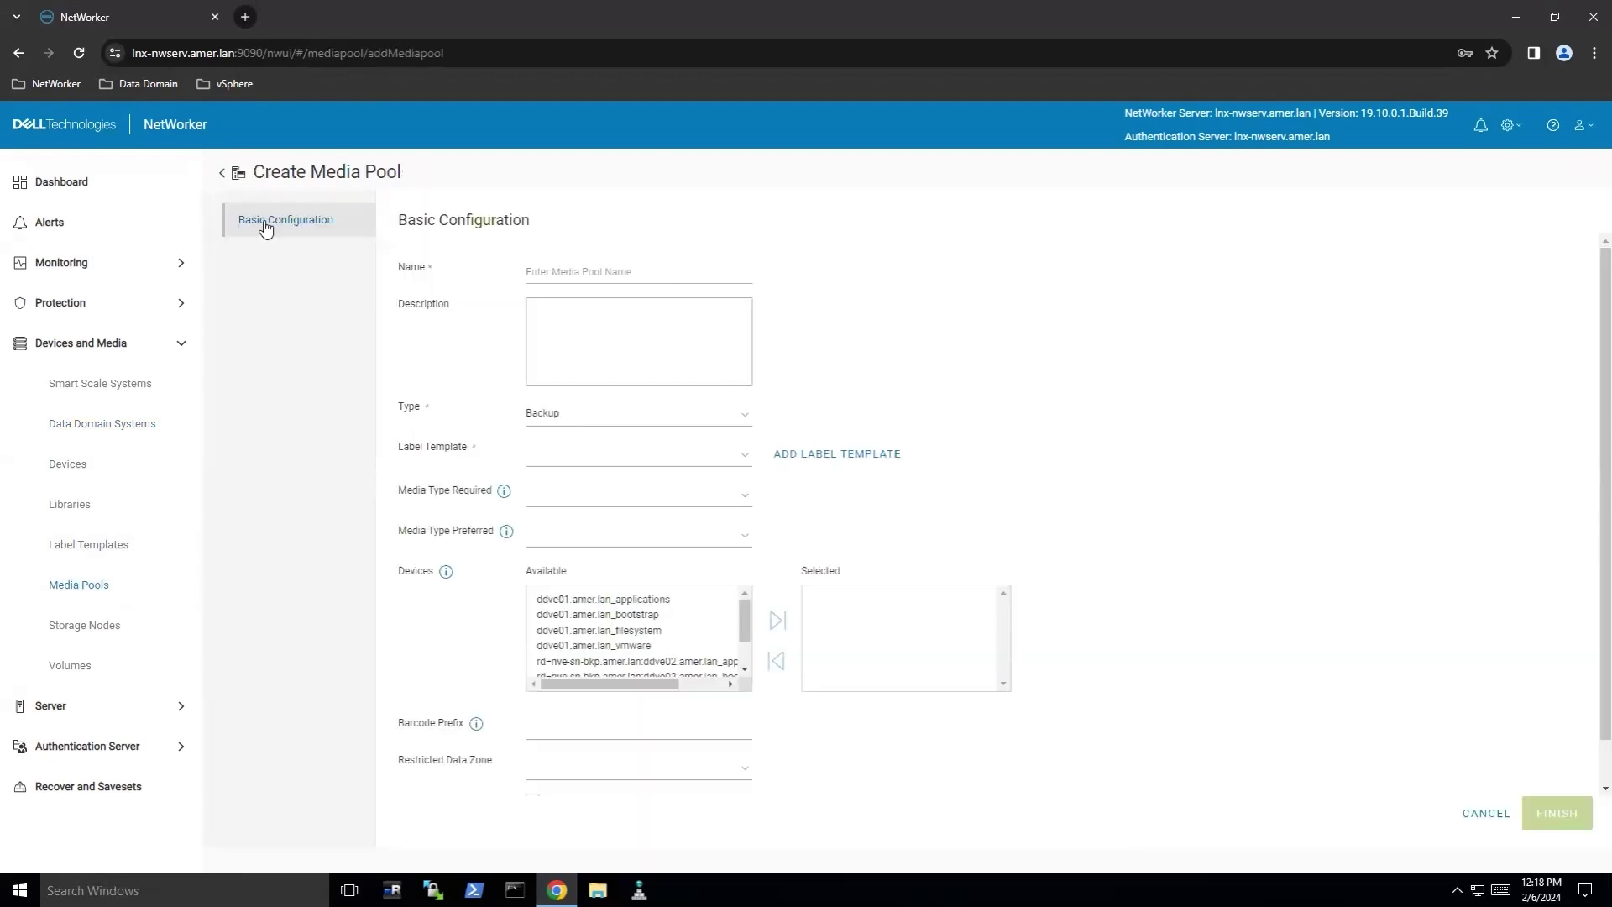
{"action": "left_click", "coordinate": [557, 267]}
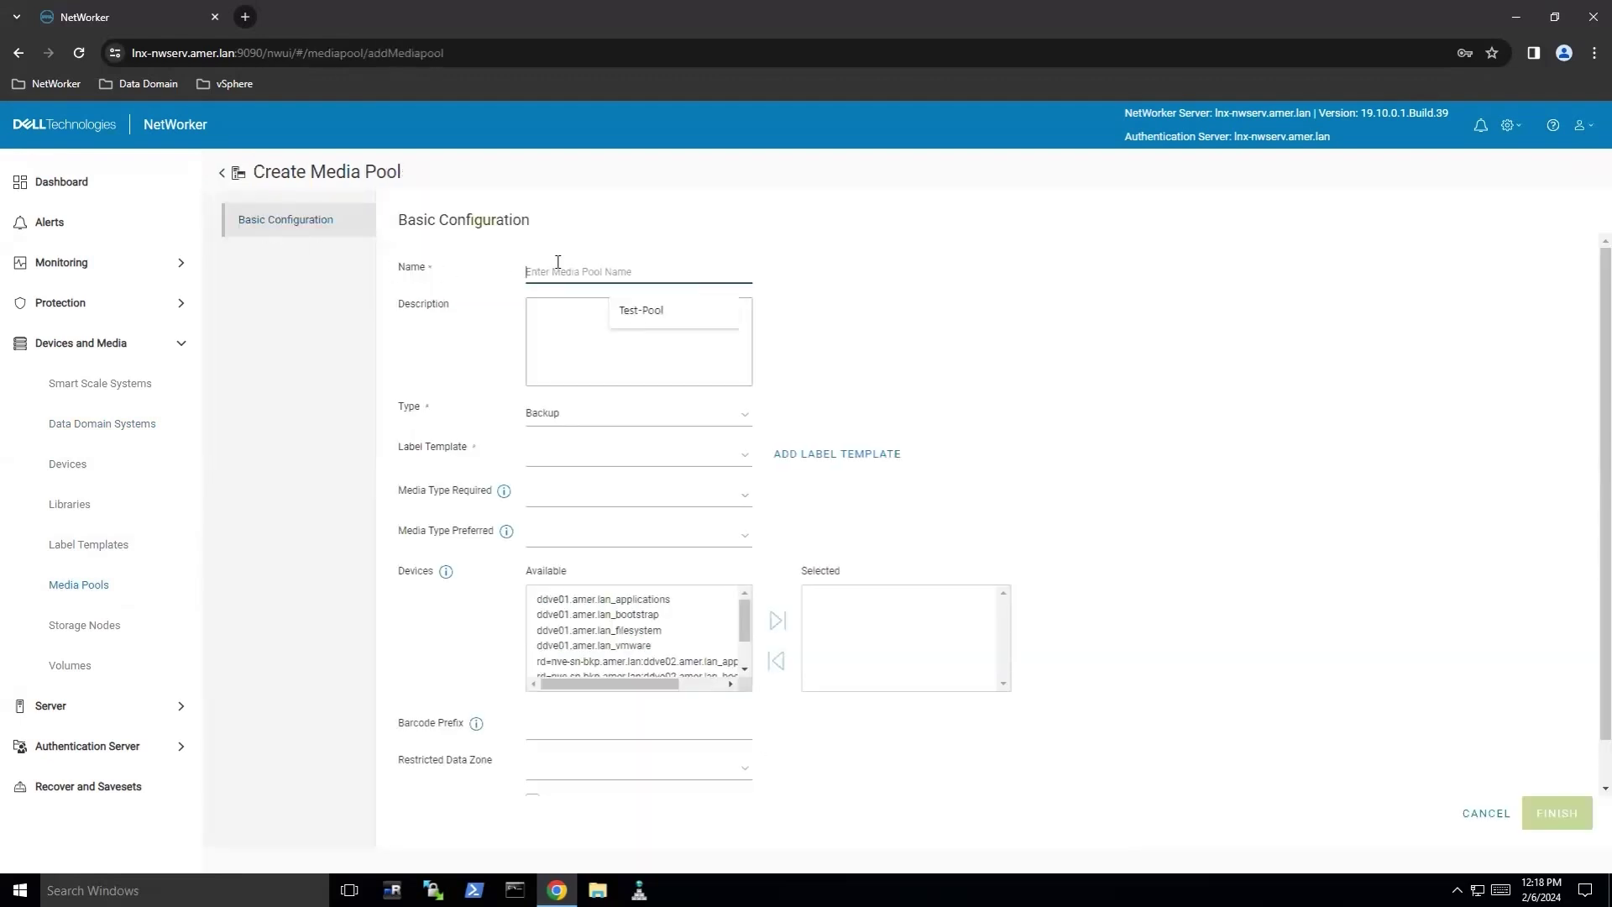
{"action": "left_click", "coordinate": [661, 316]}
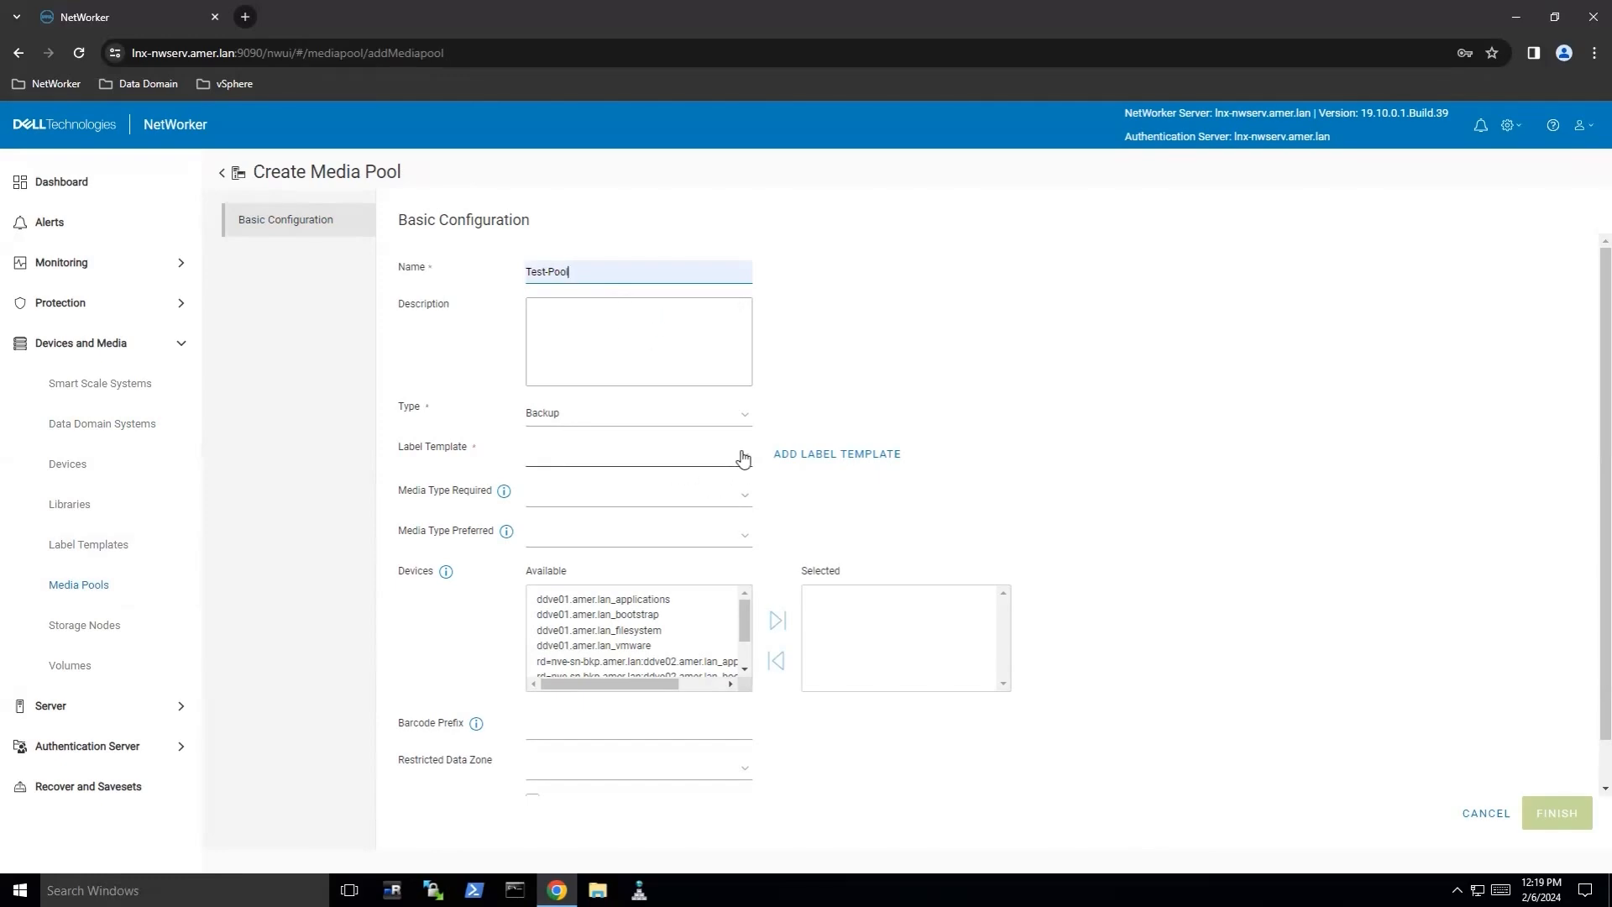
{"action": "left_click", "coordinate": [795, 465]}
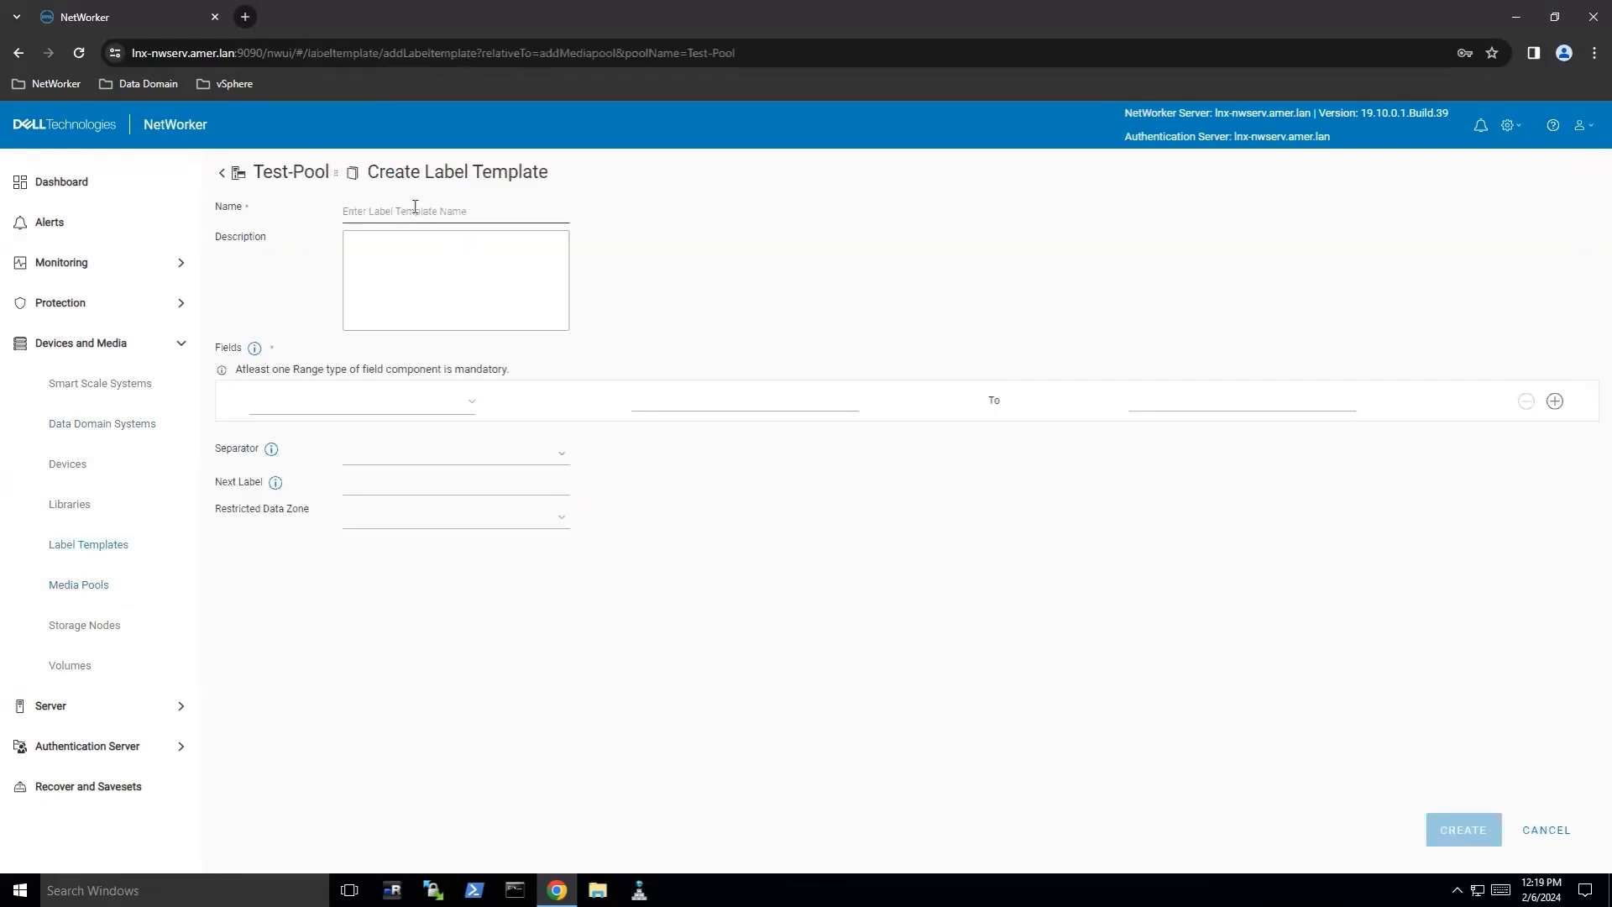
Name the template TestPool with a Character String field and a Range of Numbers field 001–999.
{"action": "left_click", "coordinate": [429, 206]}
{"action": "type", "text": "Tes"}
{"action": "type", "text": "t"}
{"action": "type", "text": "Pool"}
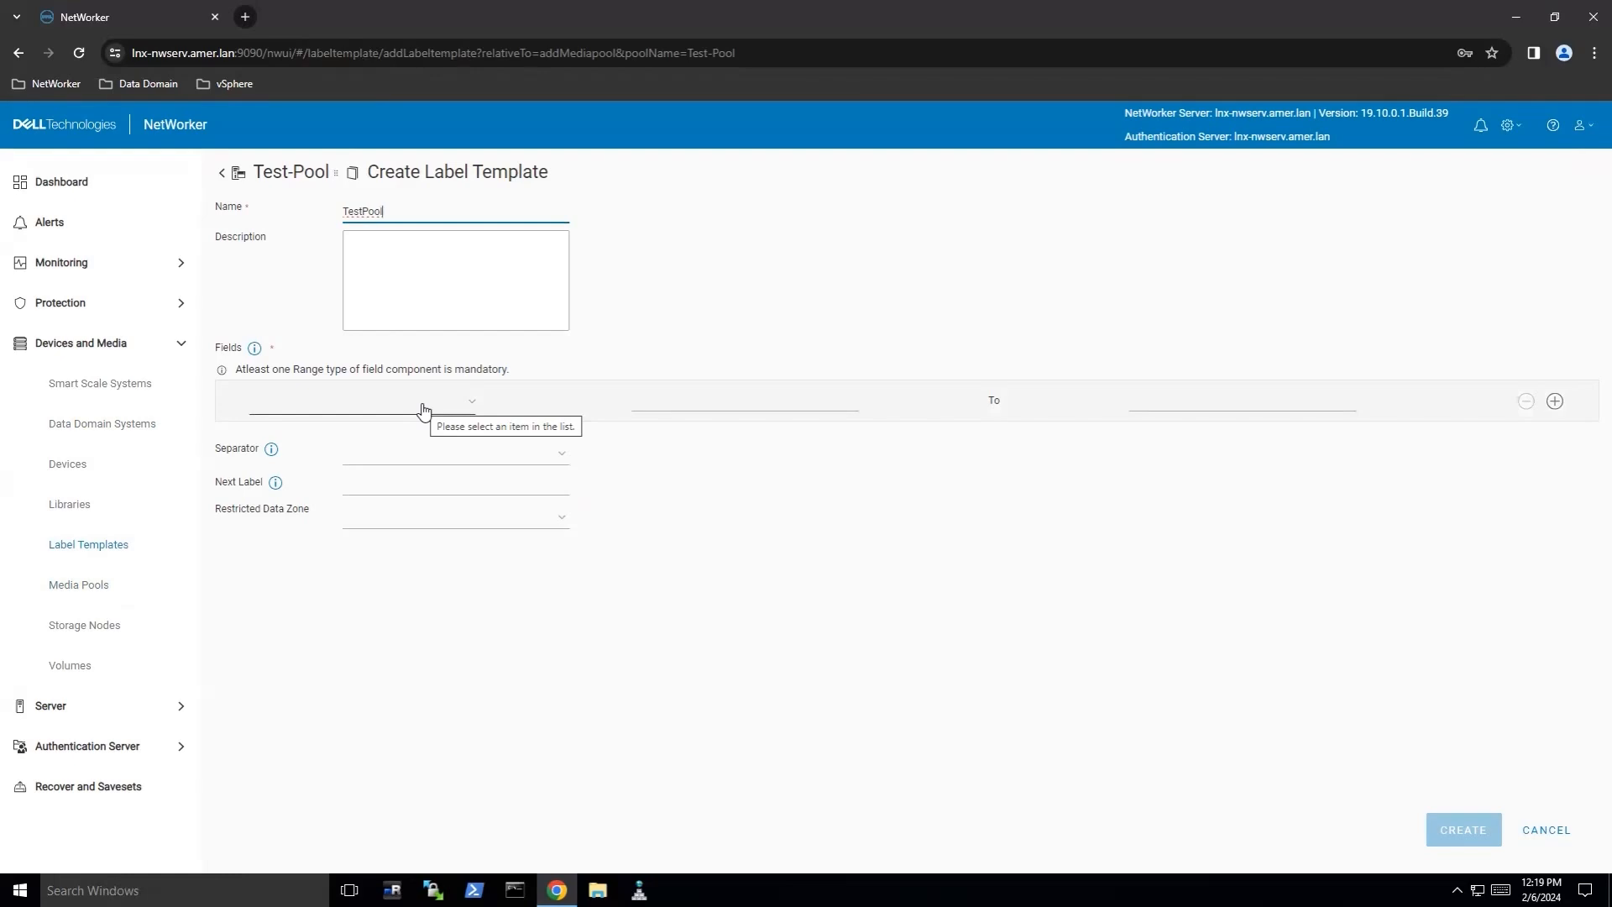
{"action": "left_click", "coordinate": [423, 411]}
{"action": "left_click", "coordinate": [416, 422]}
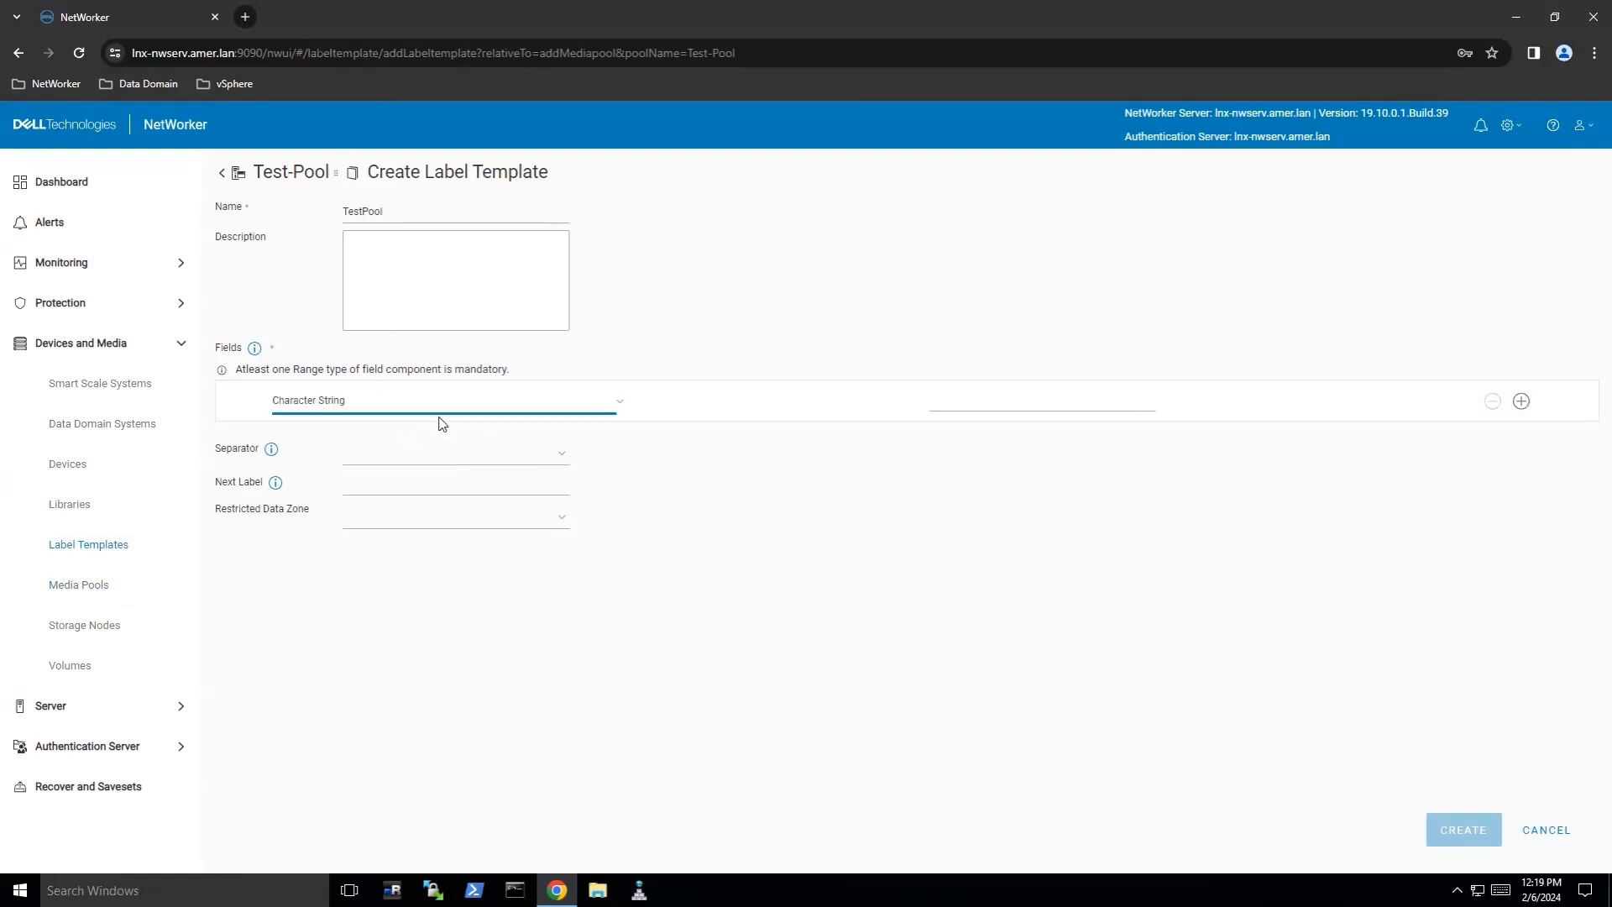
{"action": "left_click", "coordinate": [964, 400]}
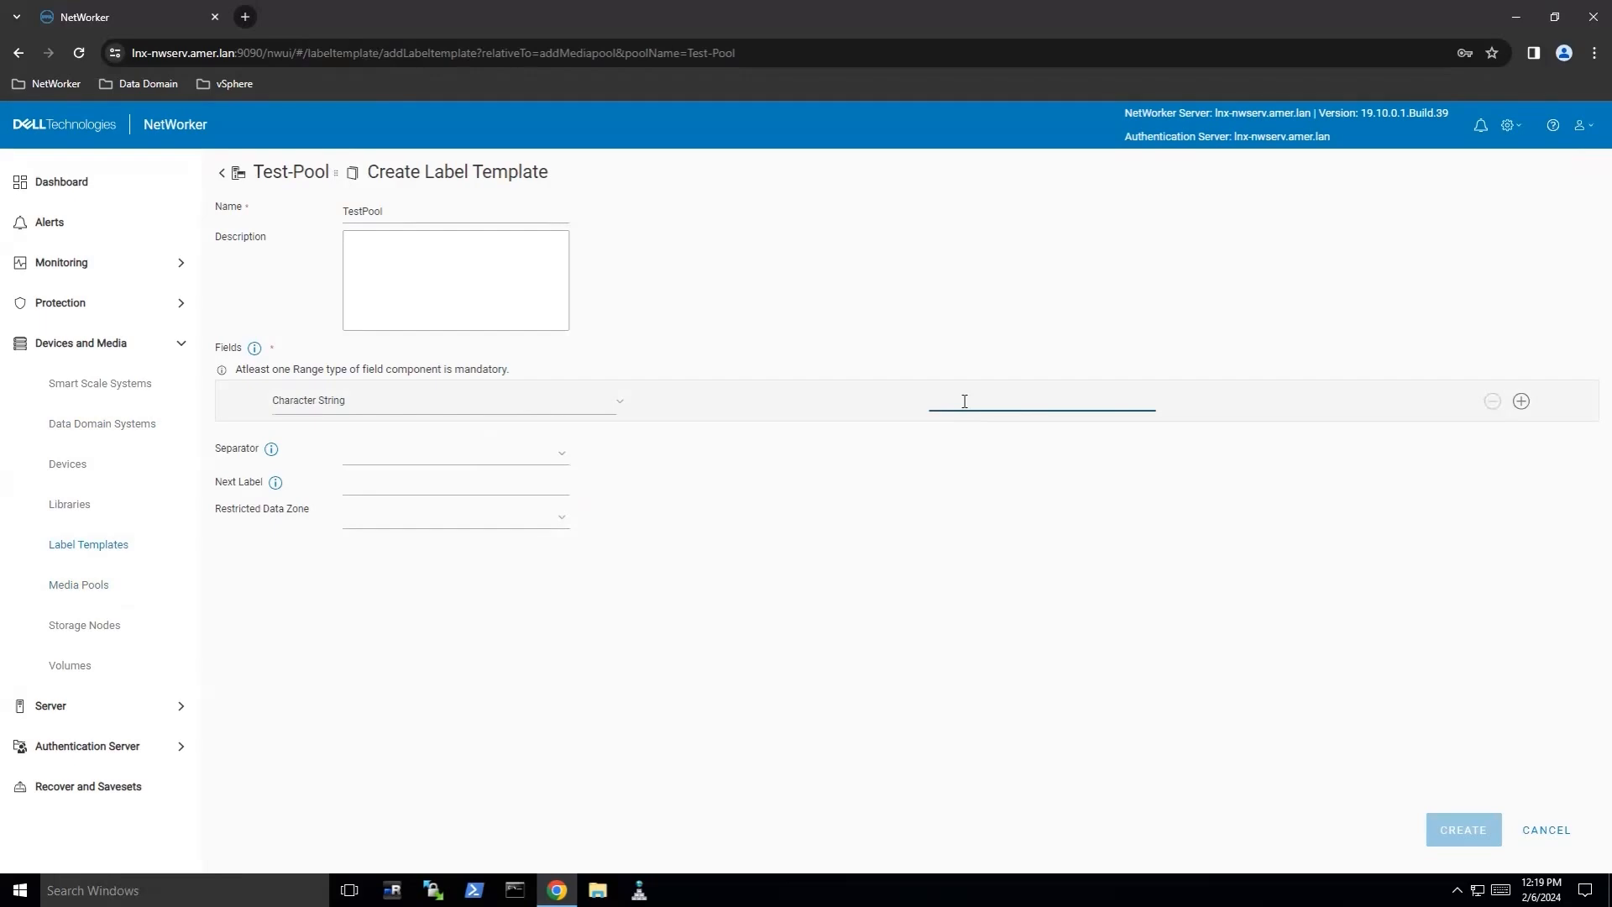
{"action": "type", "text": "TestPool"}
{"action": "left_click", "coordinate": [1521, 400]}
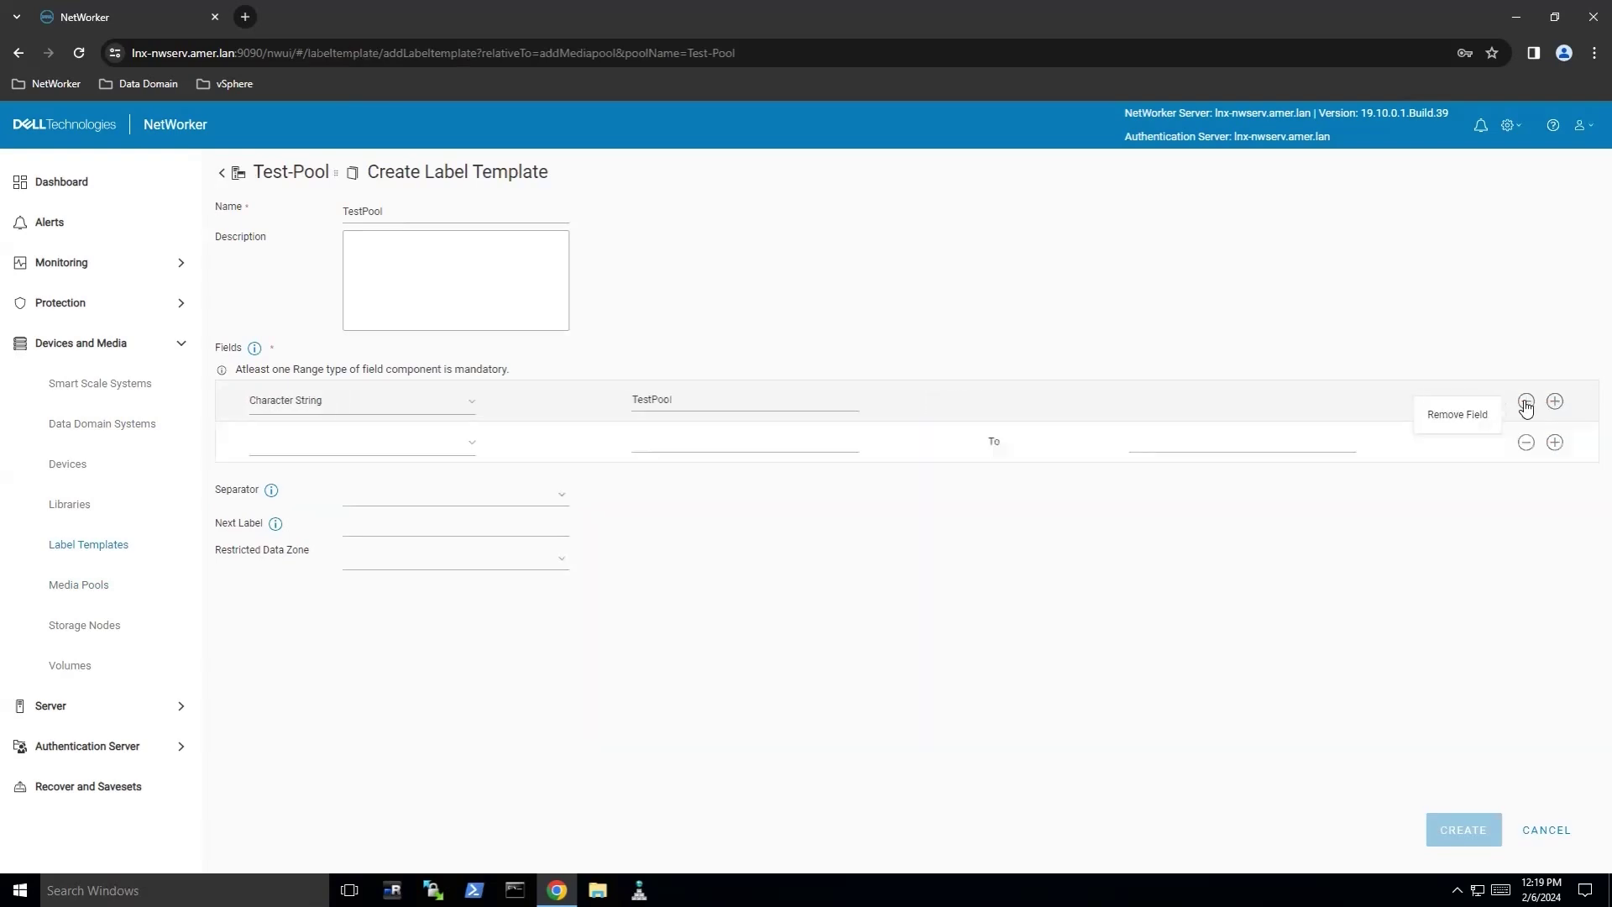
{"action": "left_click", "coordinate": [448, 449]}
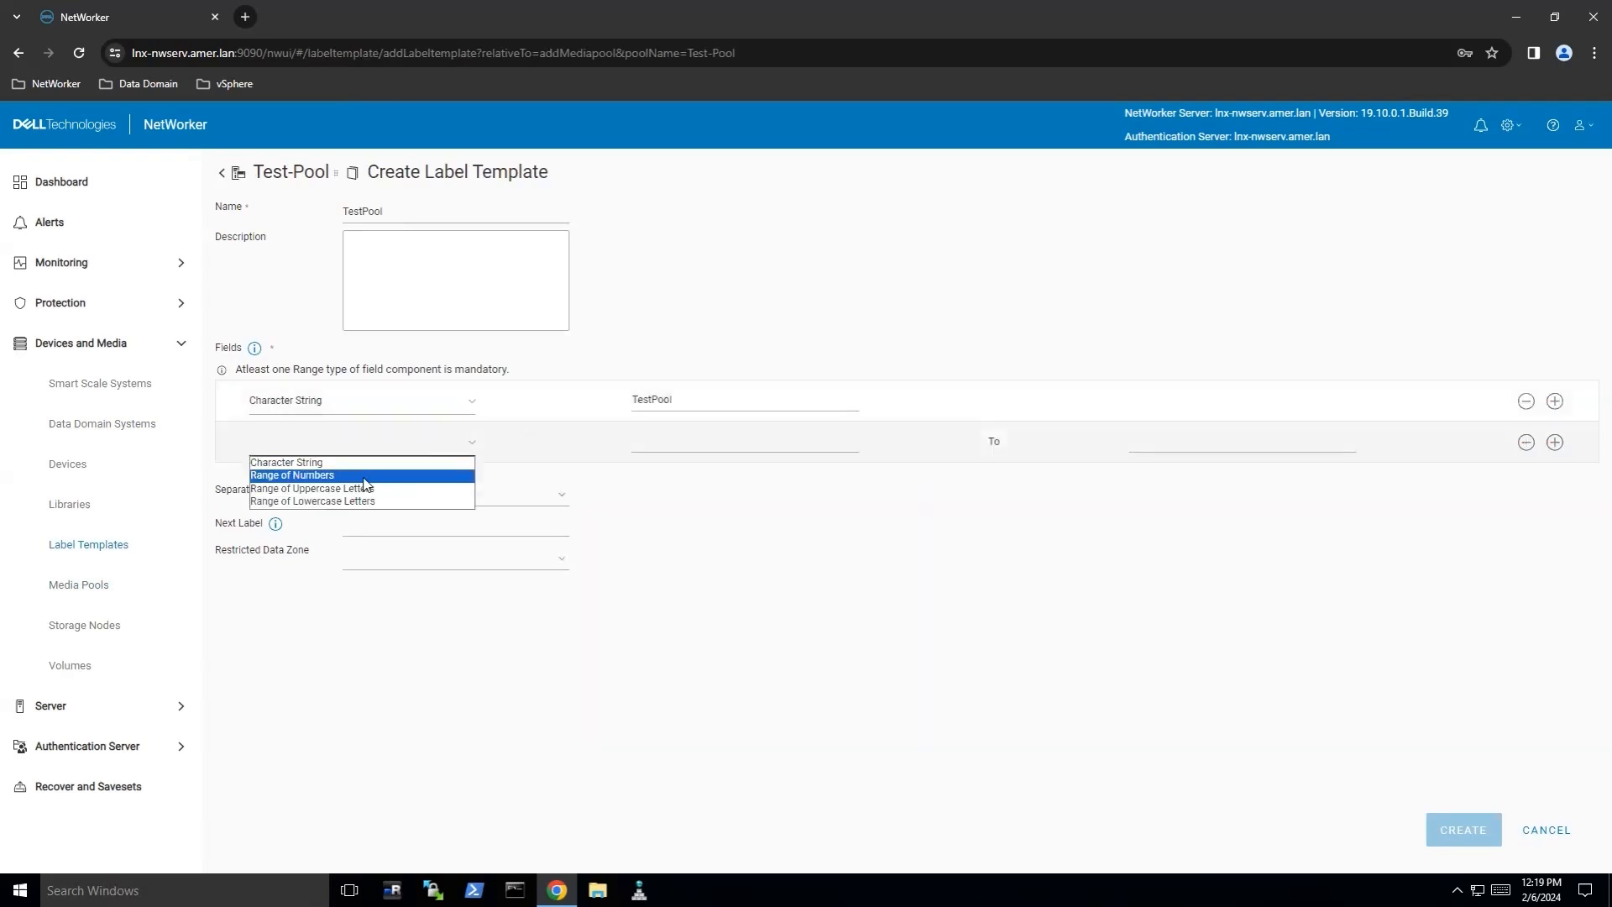
{"action": "left_click", "coordinate": [403, 471]}
{"action": "left_click", "coordinate": [694, 450]}
{"action": "type", "text": "00"}
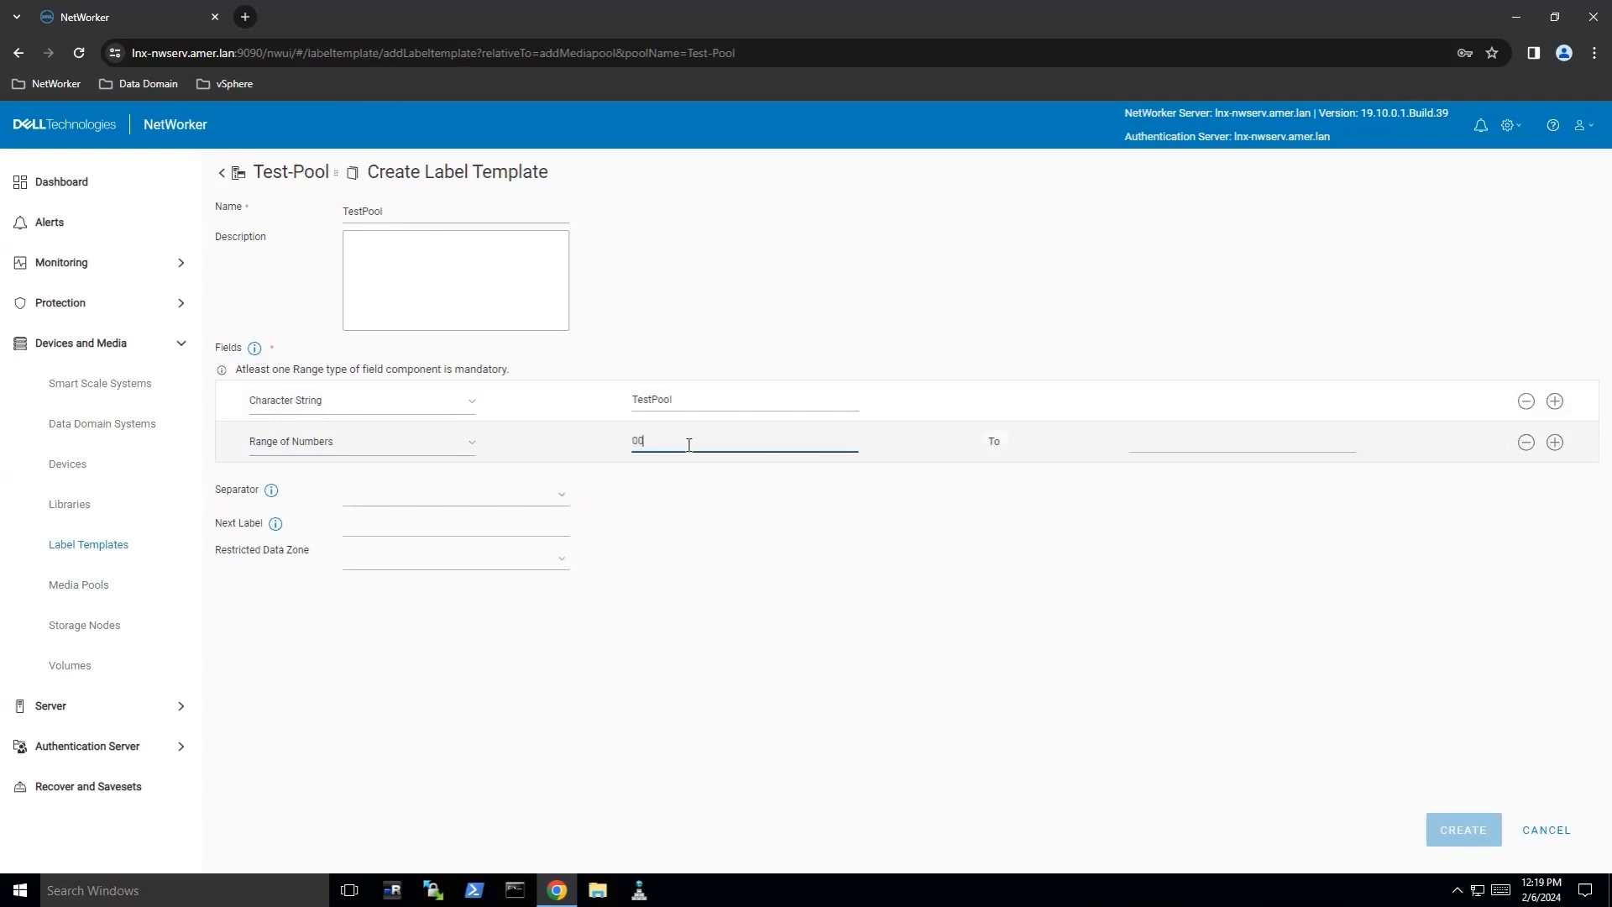
{"action": "type", "text": "0"}
{"action": "key", "text": "BackSpace"}
{"action": "type", "text": "1"}
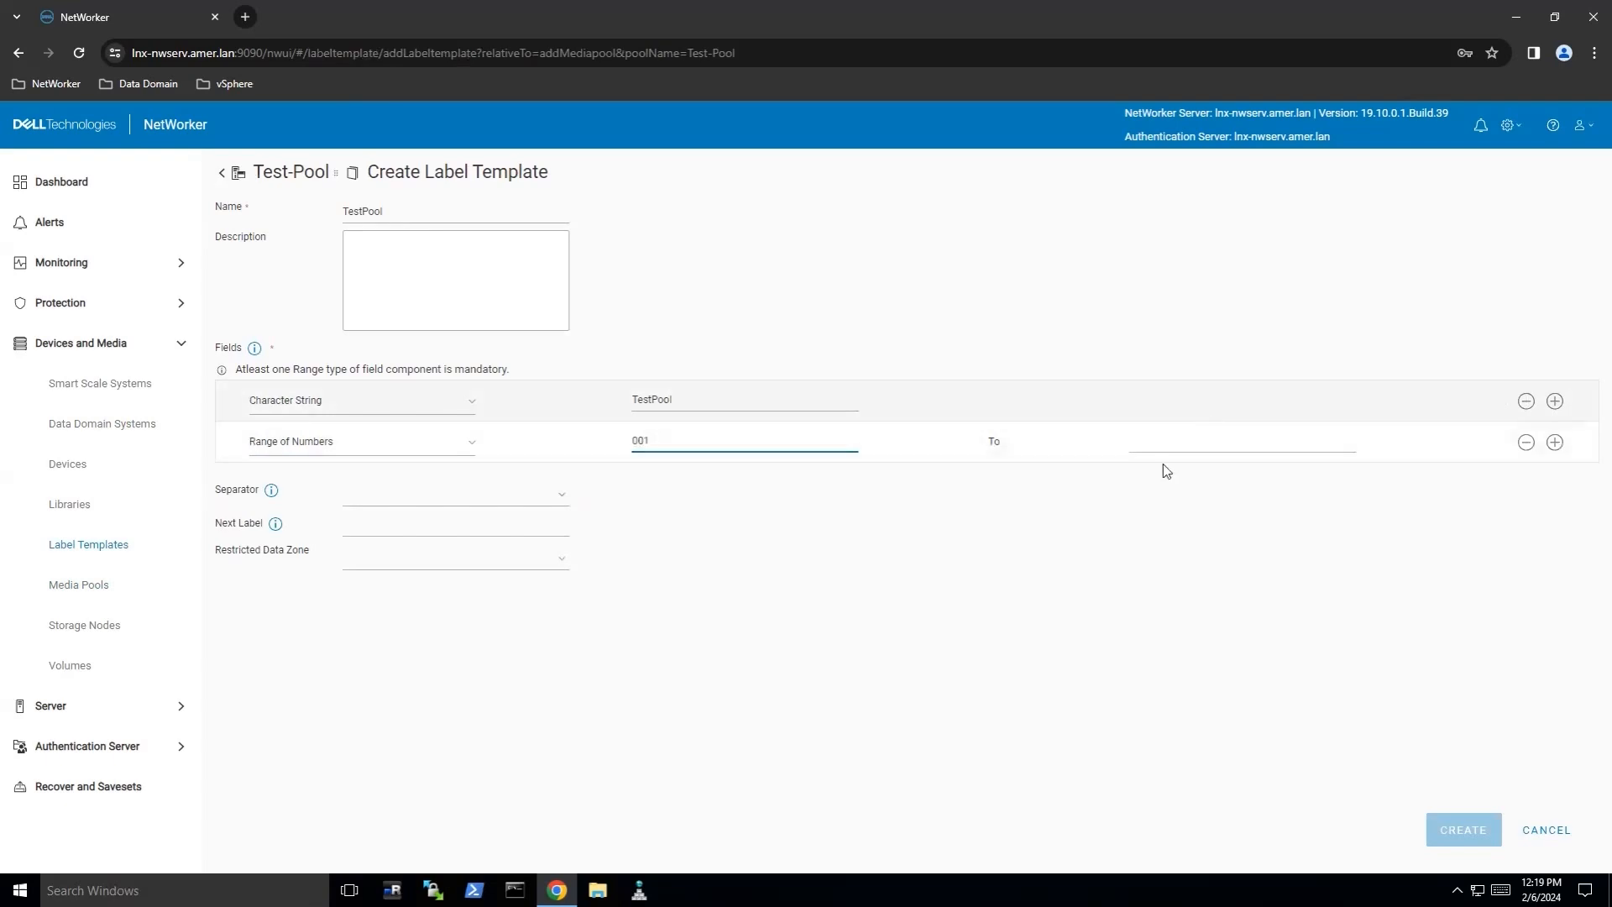
{"action": "left_click", "coordinate": [1181, 451]}
{"action": "type", "text": "999"}
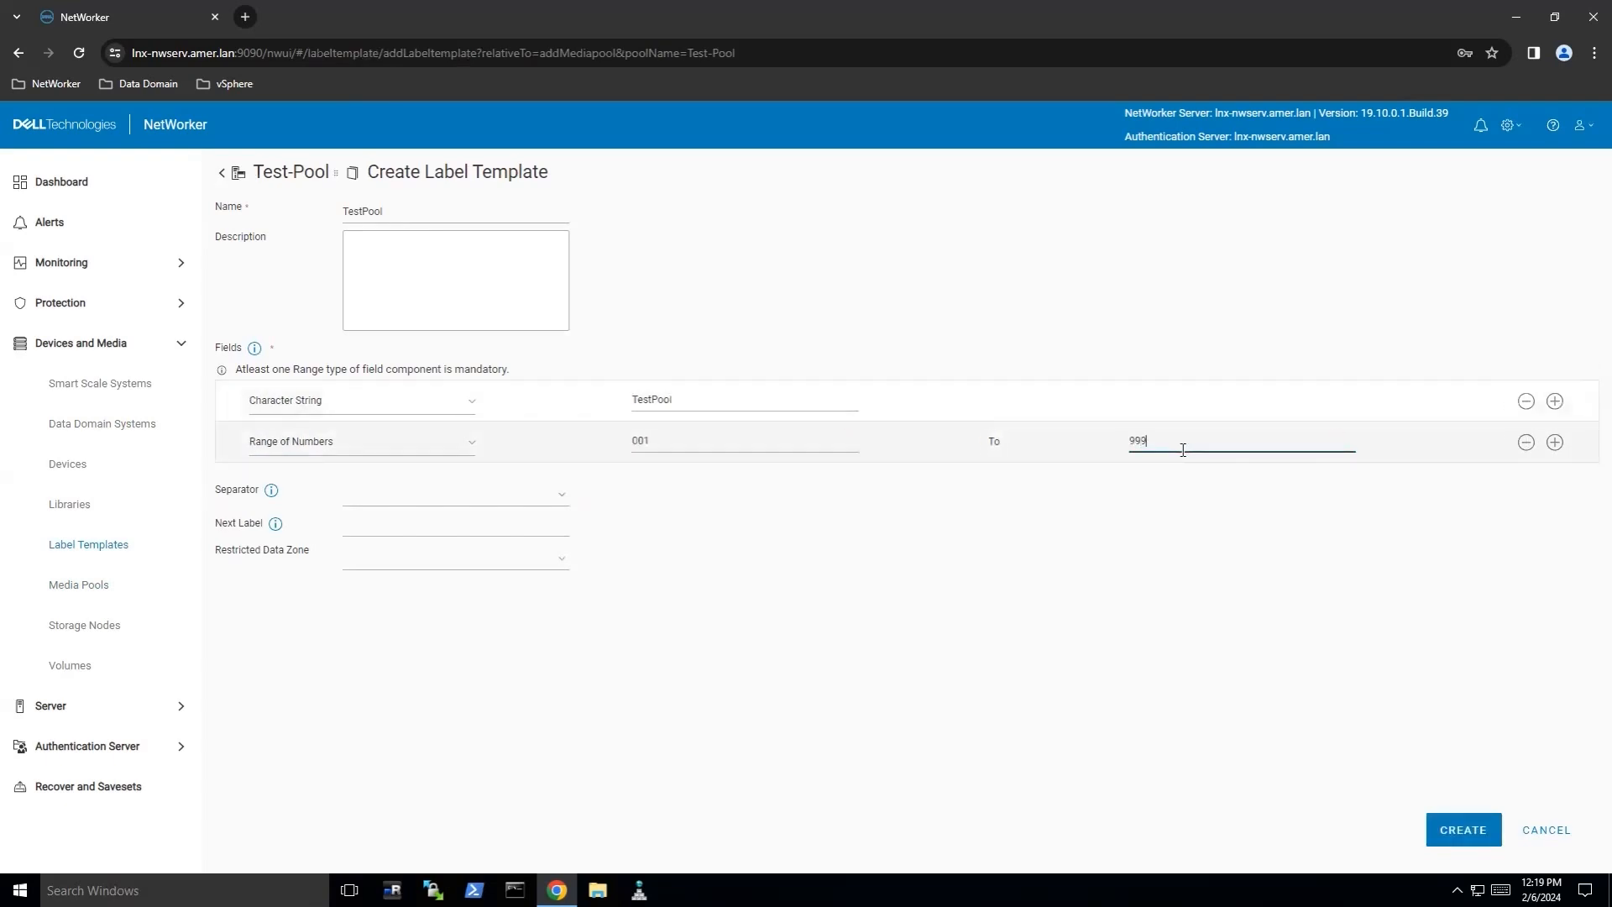
Set the separator to Dot, accept next label TestPool.001, and create the TestPool template.
{"action": "left_click", "coordinate": [556, 497]}
{"action": "left_click", "coordinate": [486, 524]}
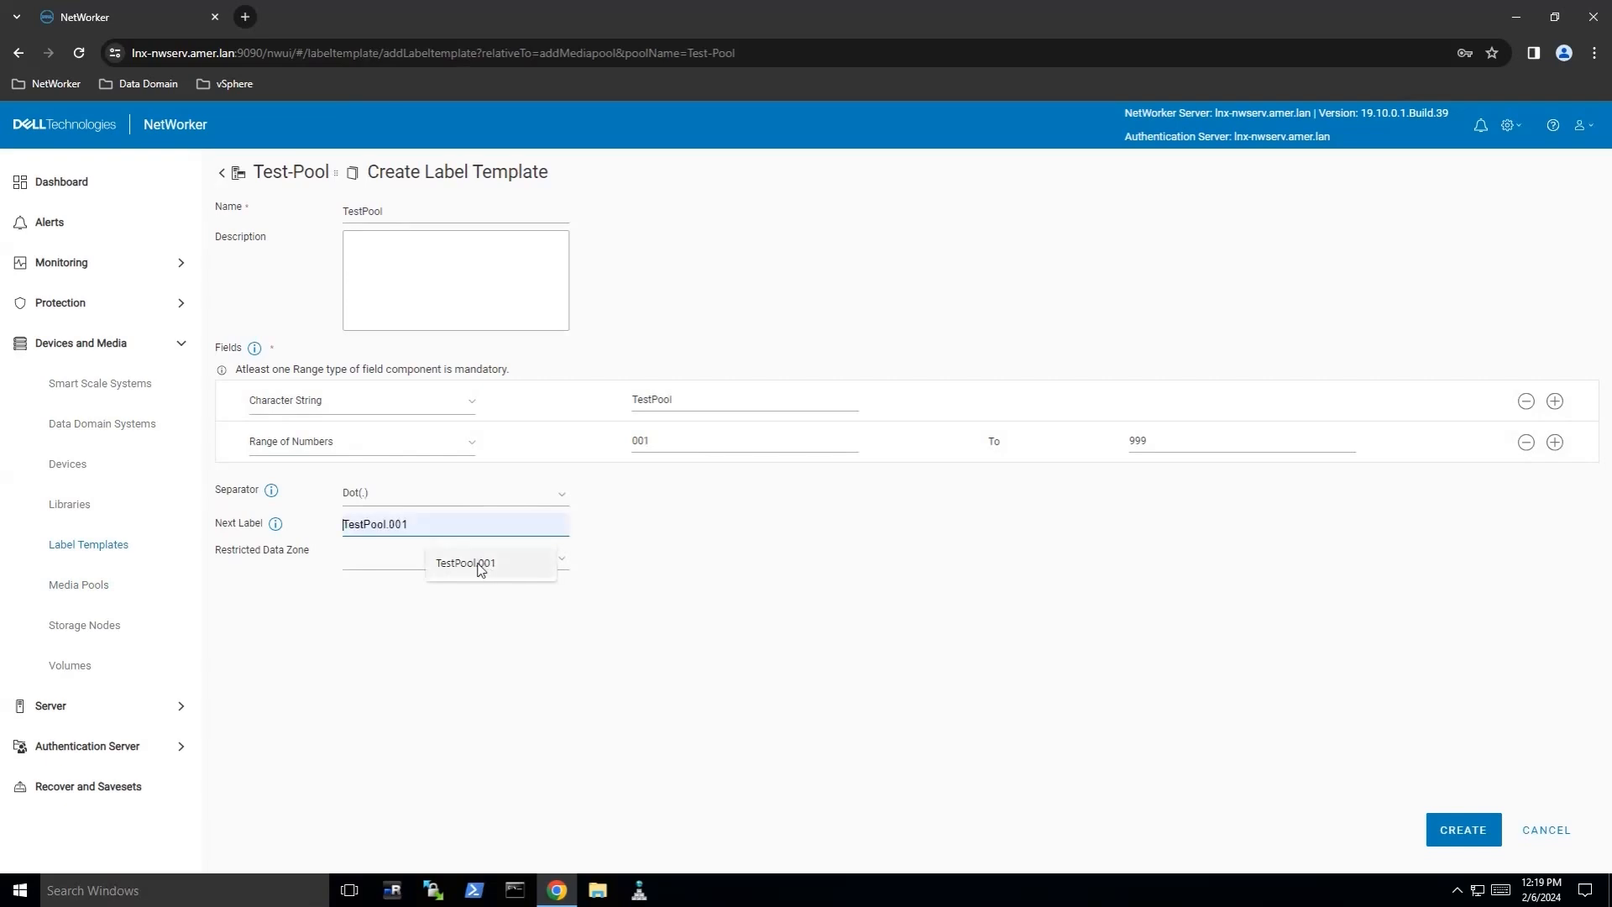
{"action": "left_click", "coordinate": [480, 568]}
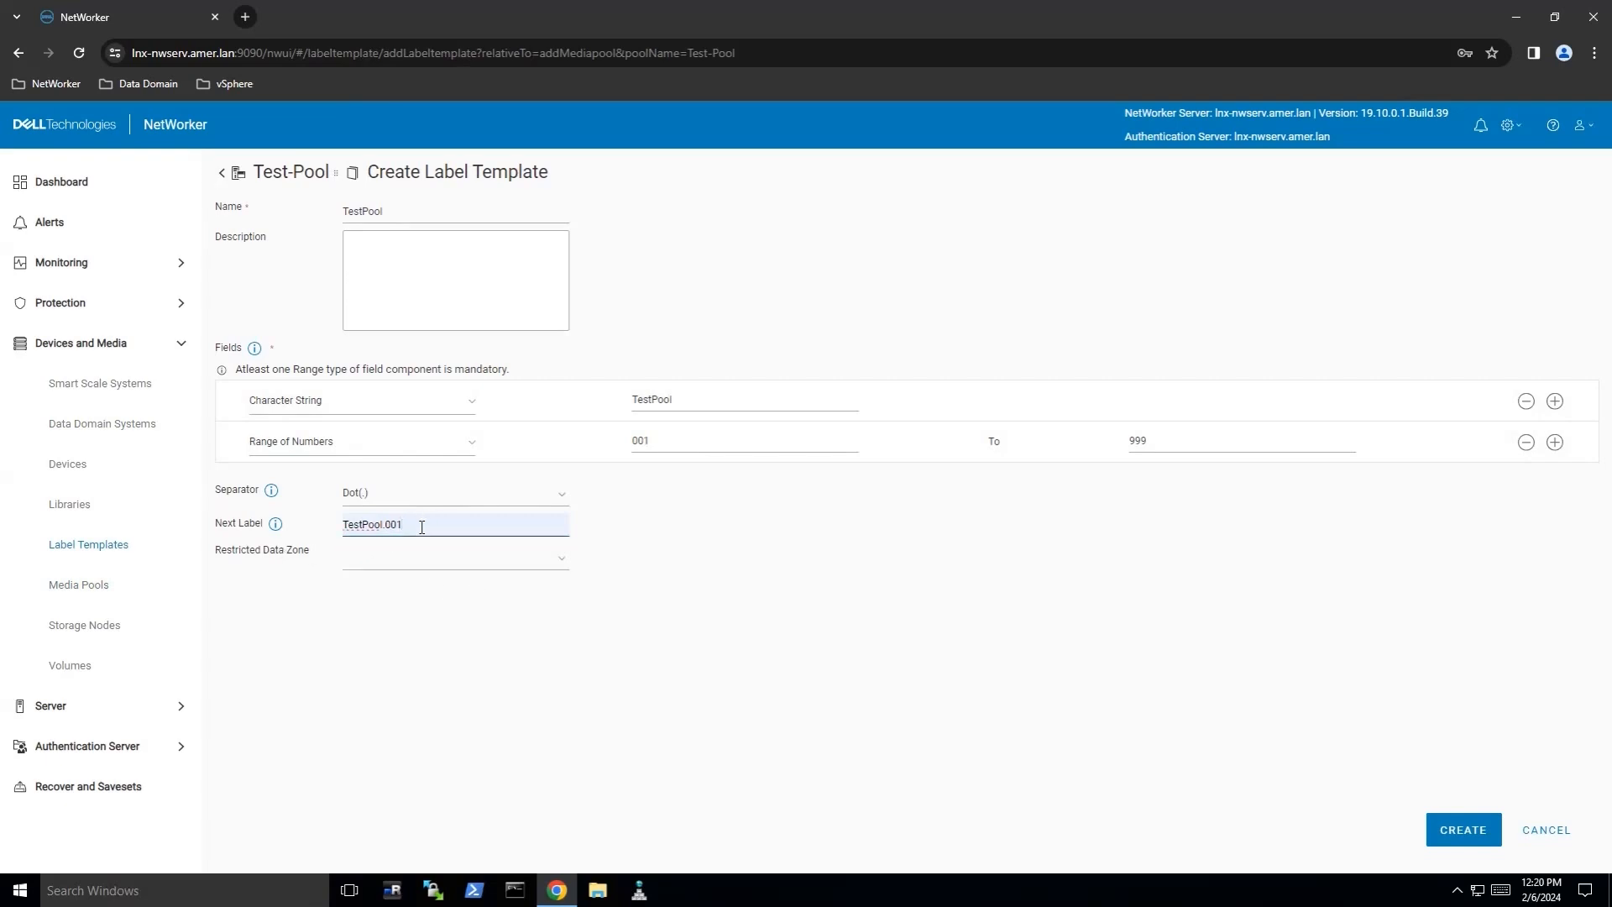
{"action": "left_click", "coordinate": [1459, 831]}
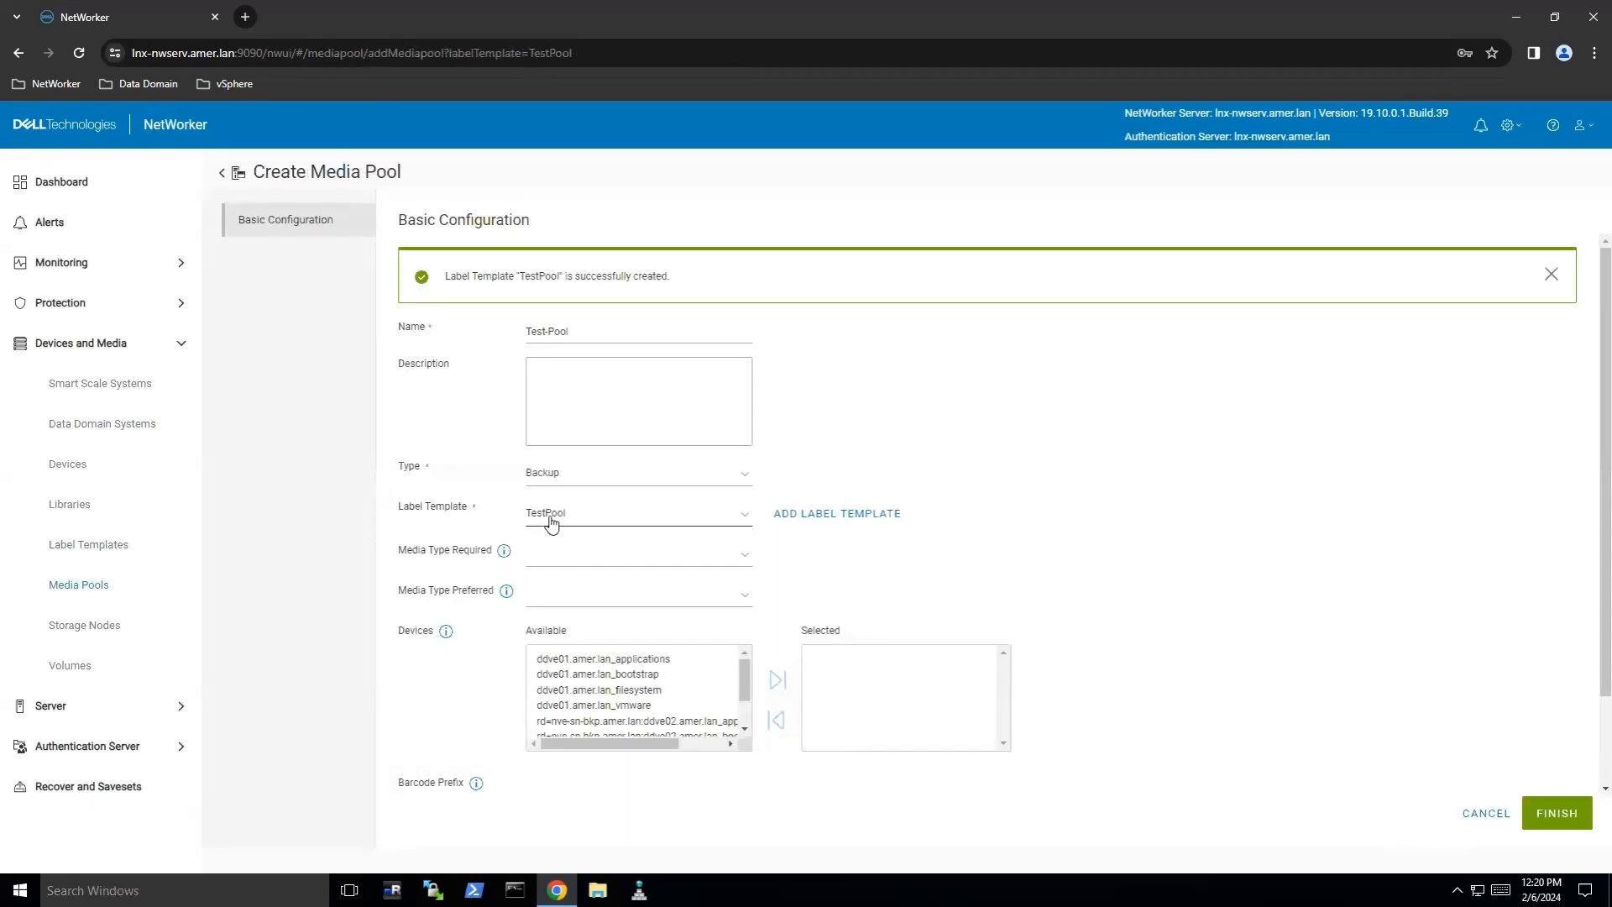
Require Data Domain media for Test-Pool and finish creating the media pool.
{"action": "left_click", "coordinate": [594, 558]}
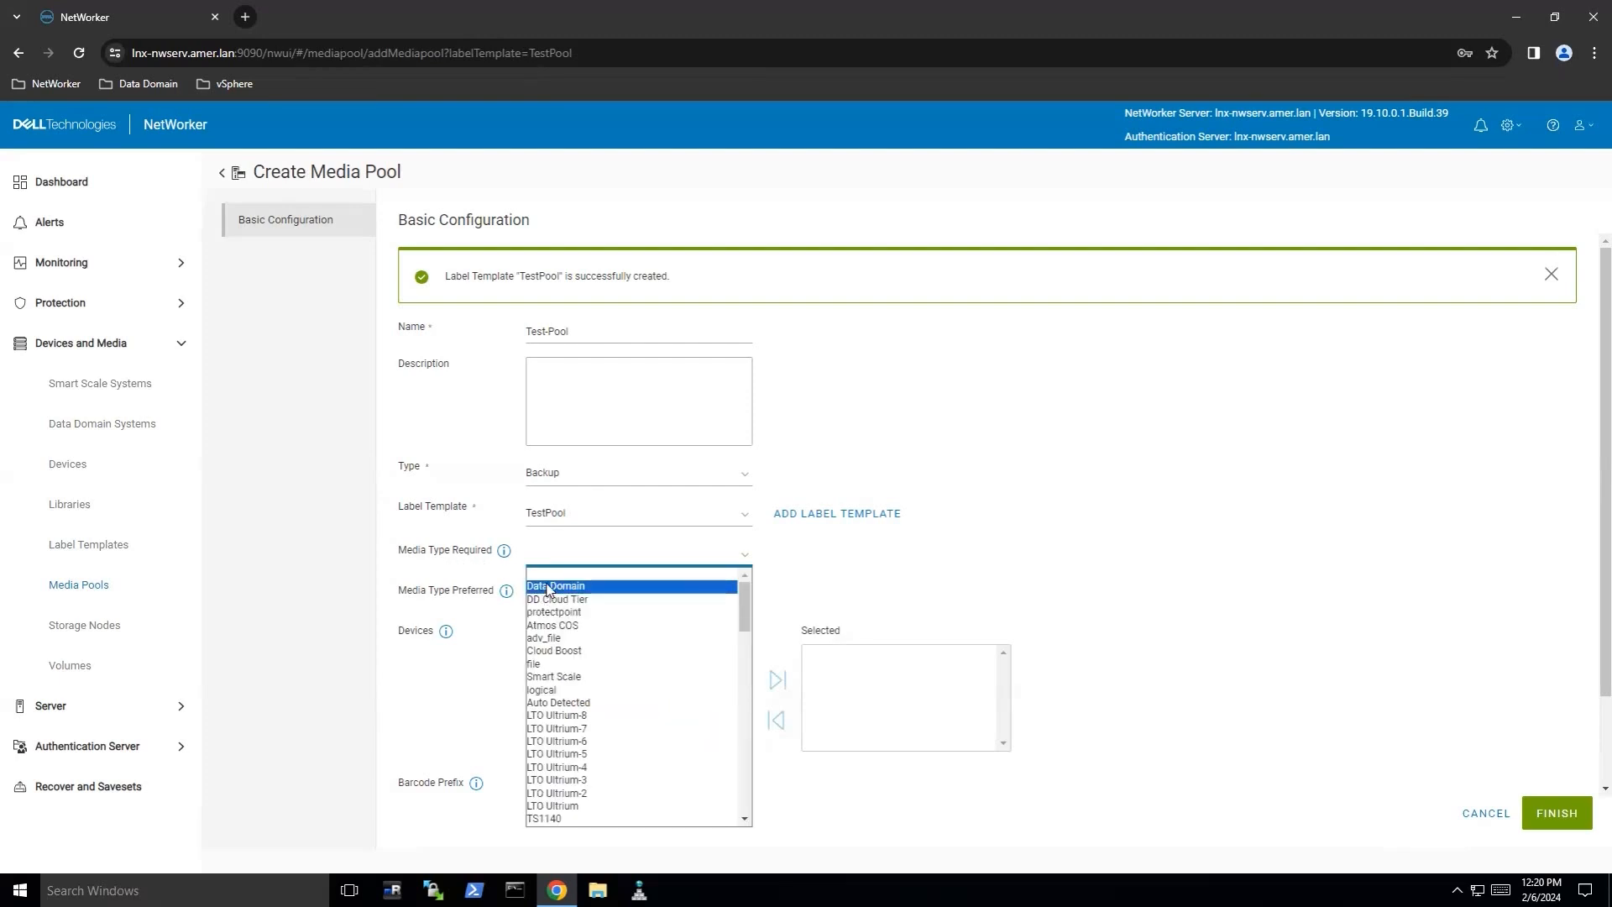
{"action": "left_click", "coordinate": [576, 588]}
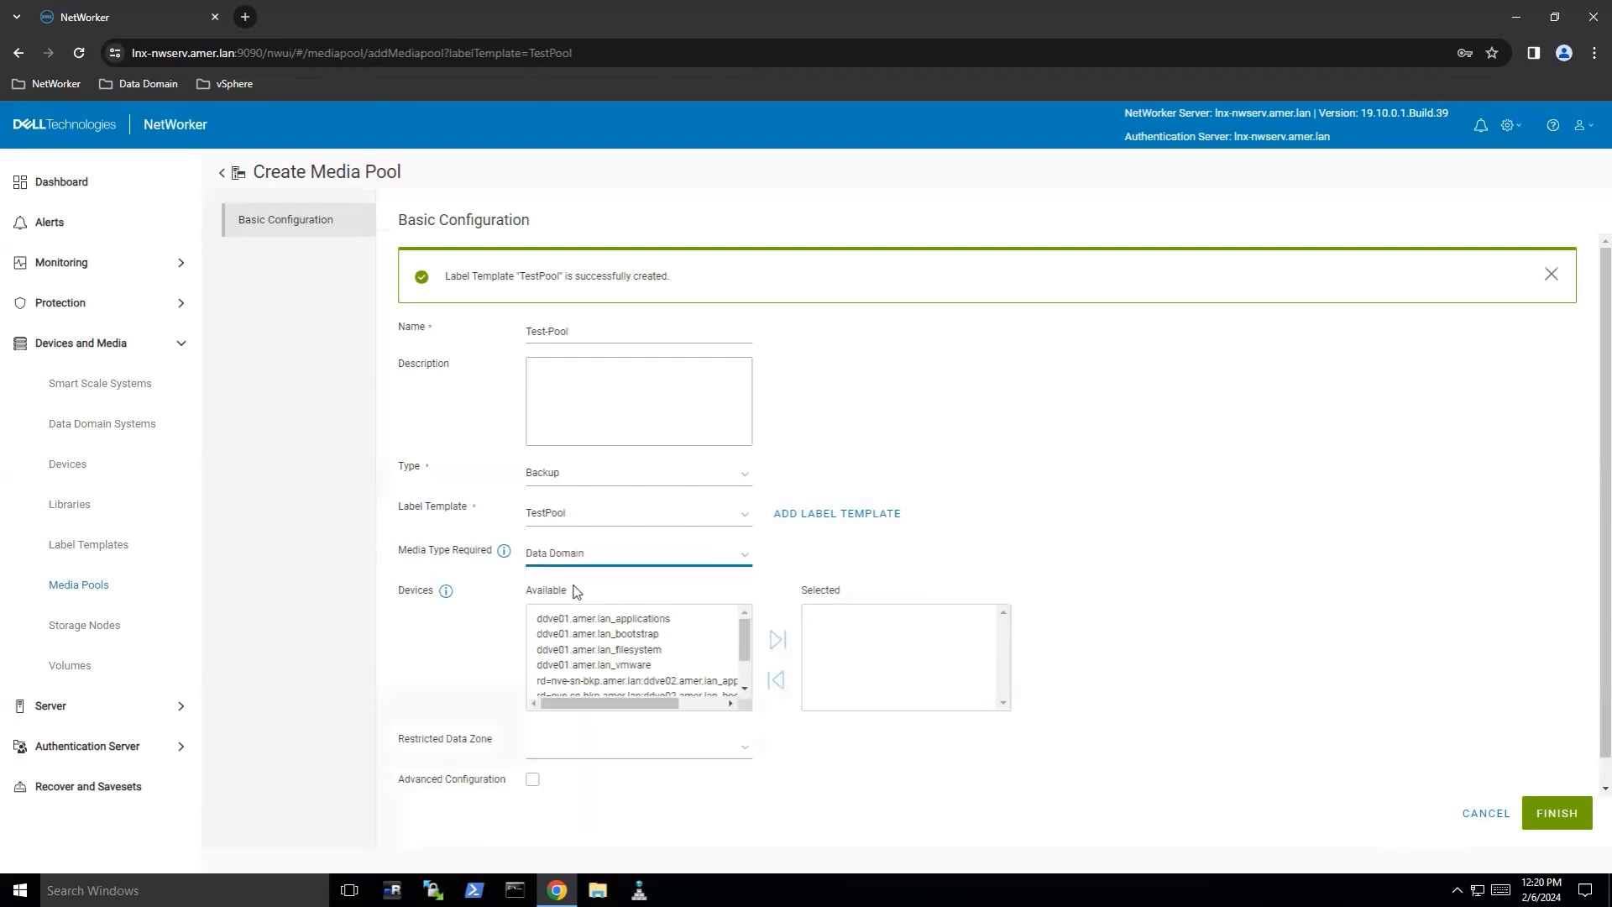
{"action": "left_click", "coordinate": [1552, 819]}
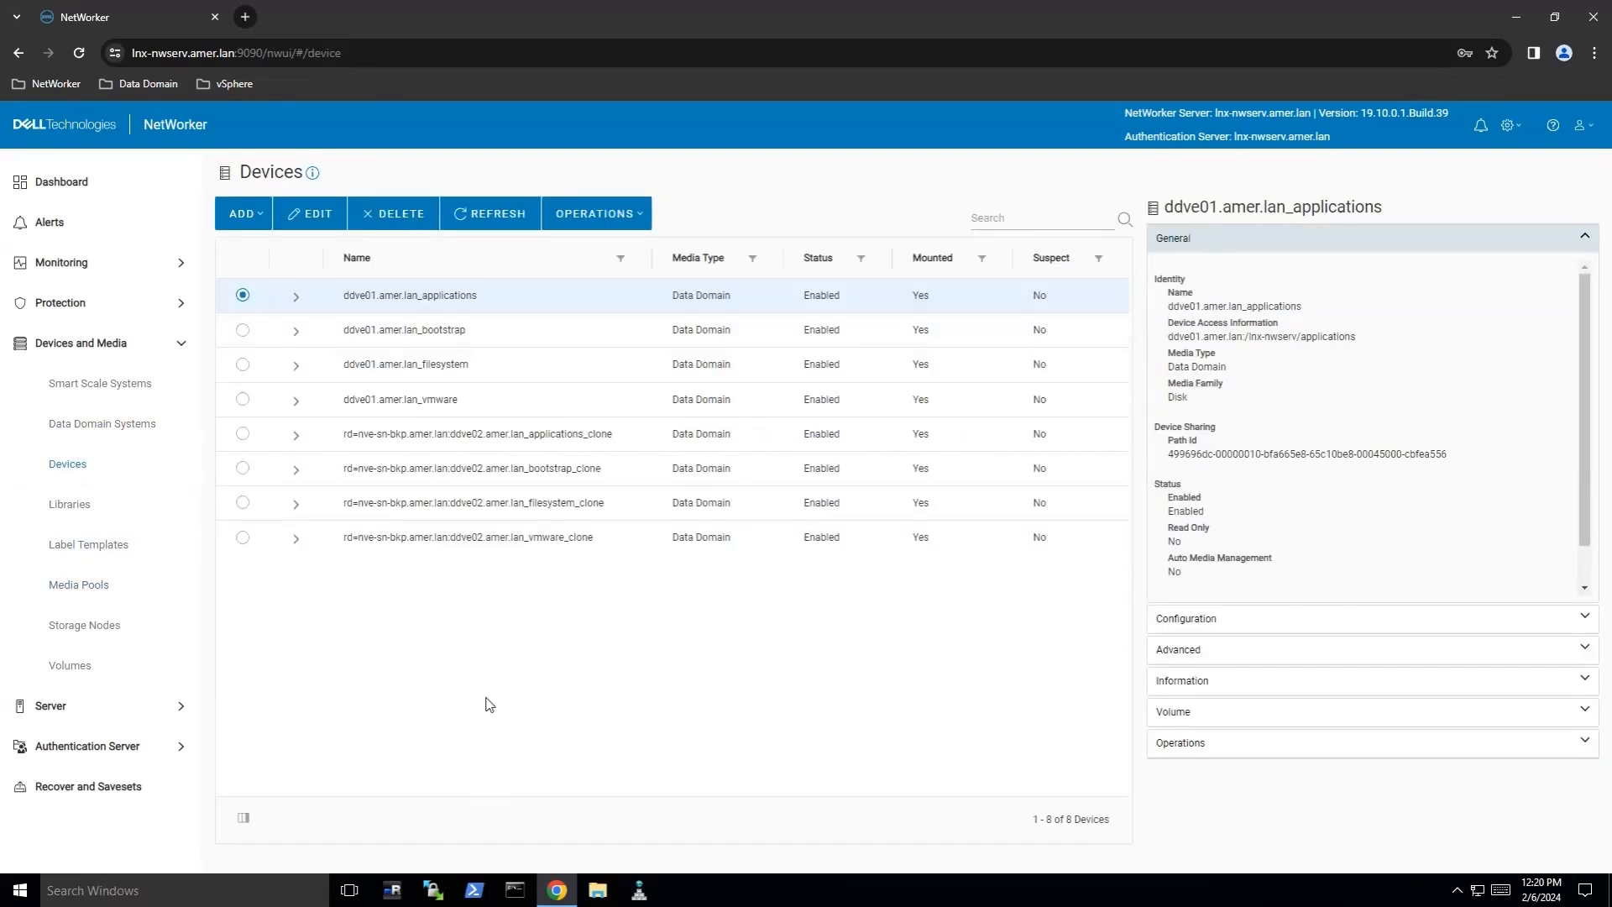
Add a Data Domain device on ddve01.amer.lan, connect with stored credentials, and reach folder selection.
{"action": "left_click", "coordinate": [240, 224]}
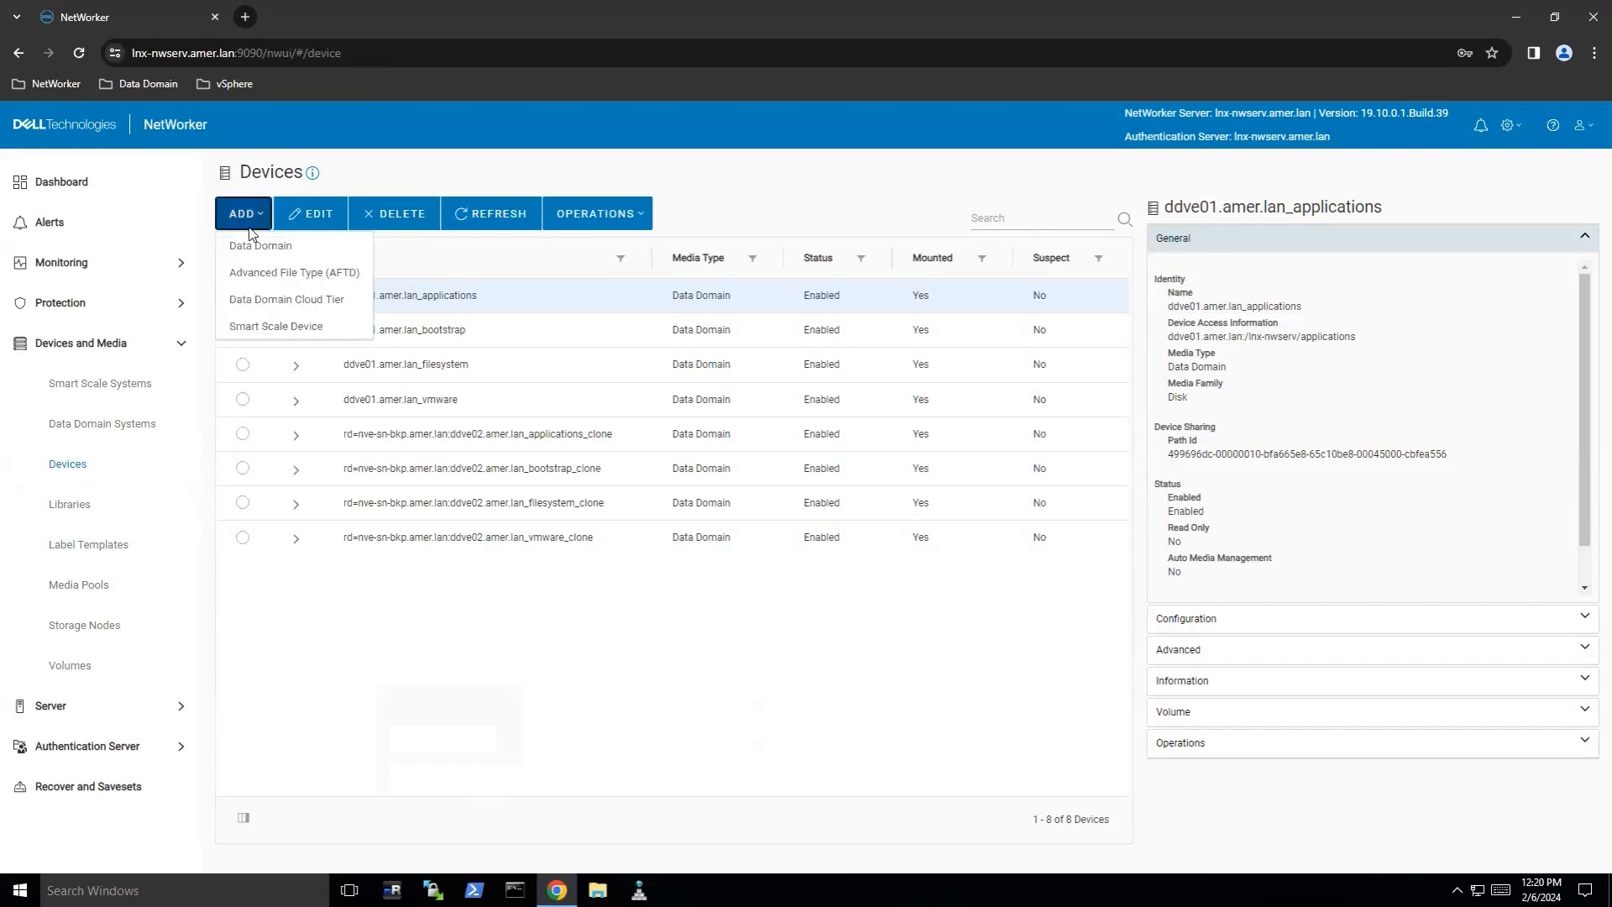
{"action": "left_click", "coordinate": [255, 246]}
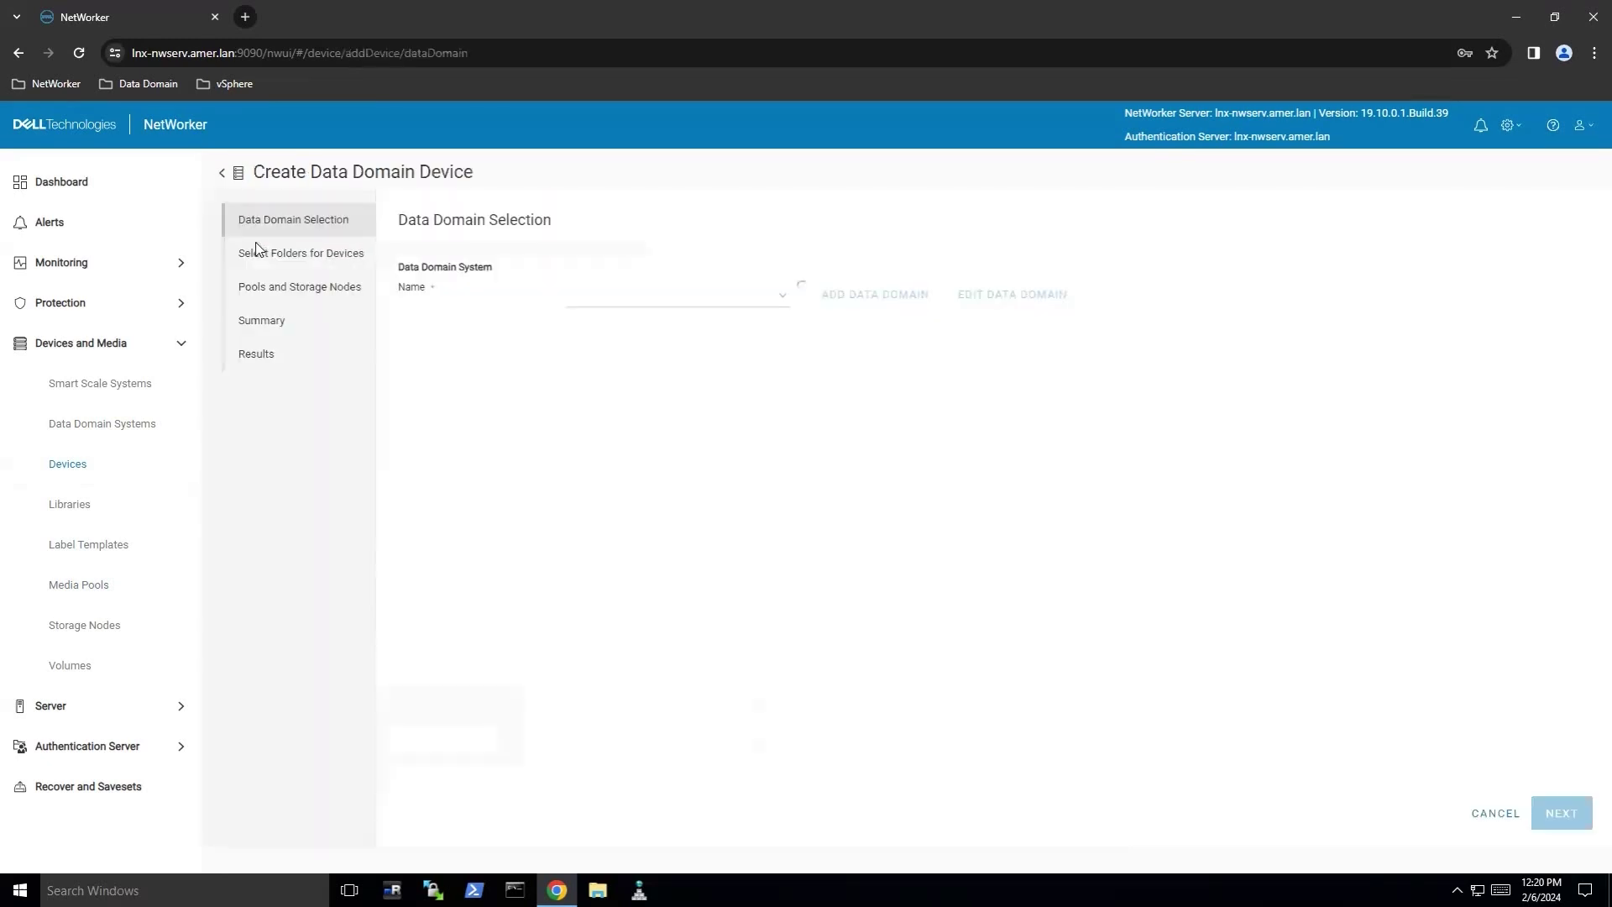
{"action": "left_click", "coordinate": [622, 308]}
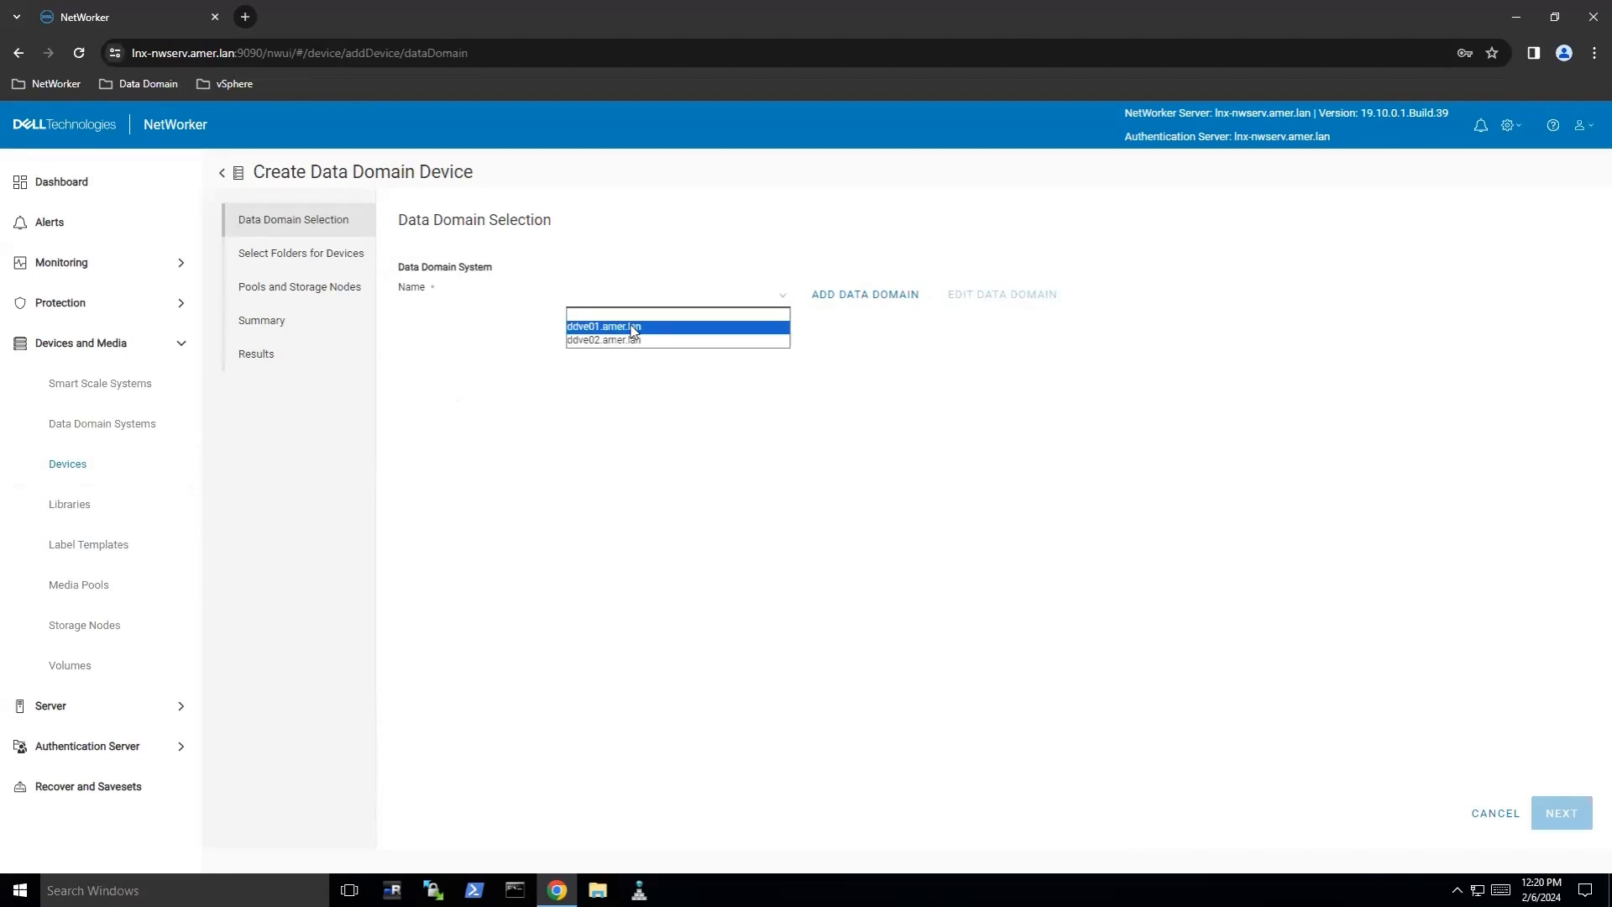
{"action": "left_click", "coordinate": [633, 328]}
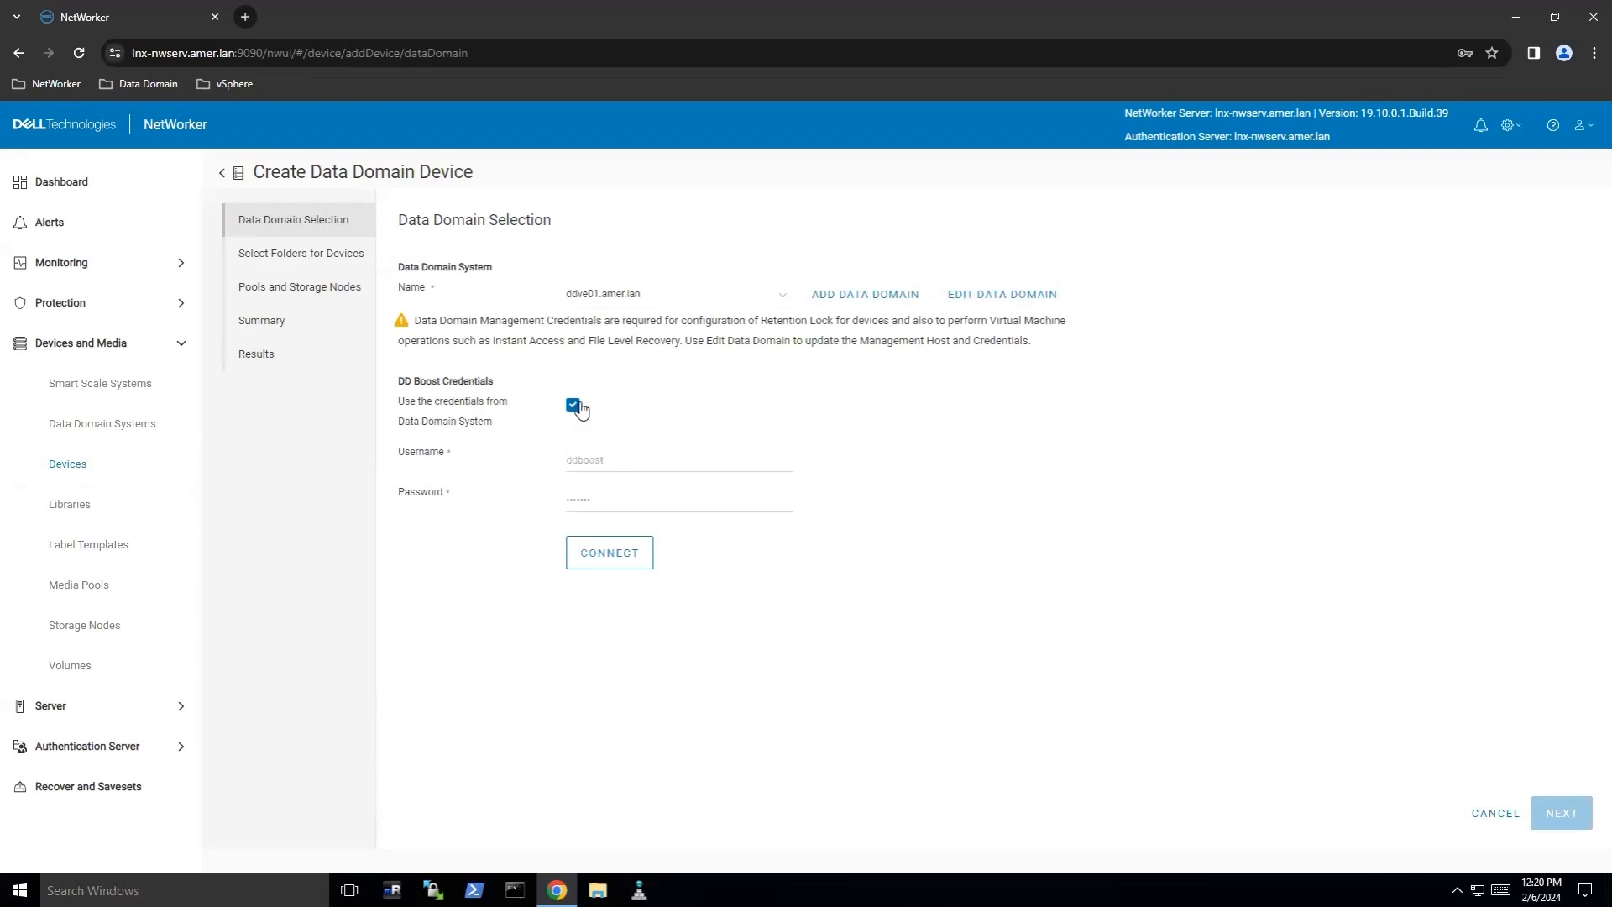
{"action": "left_click", "coordinate": [616, 557]}
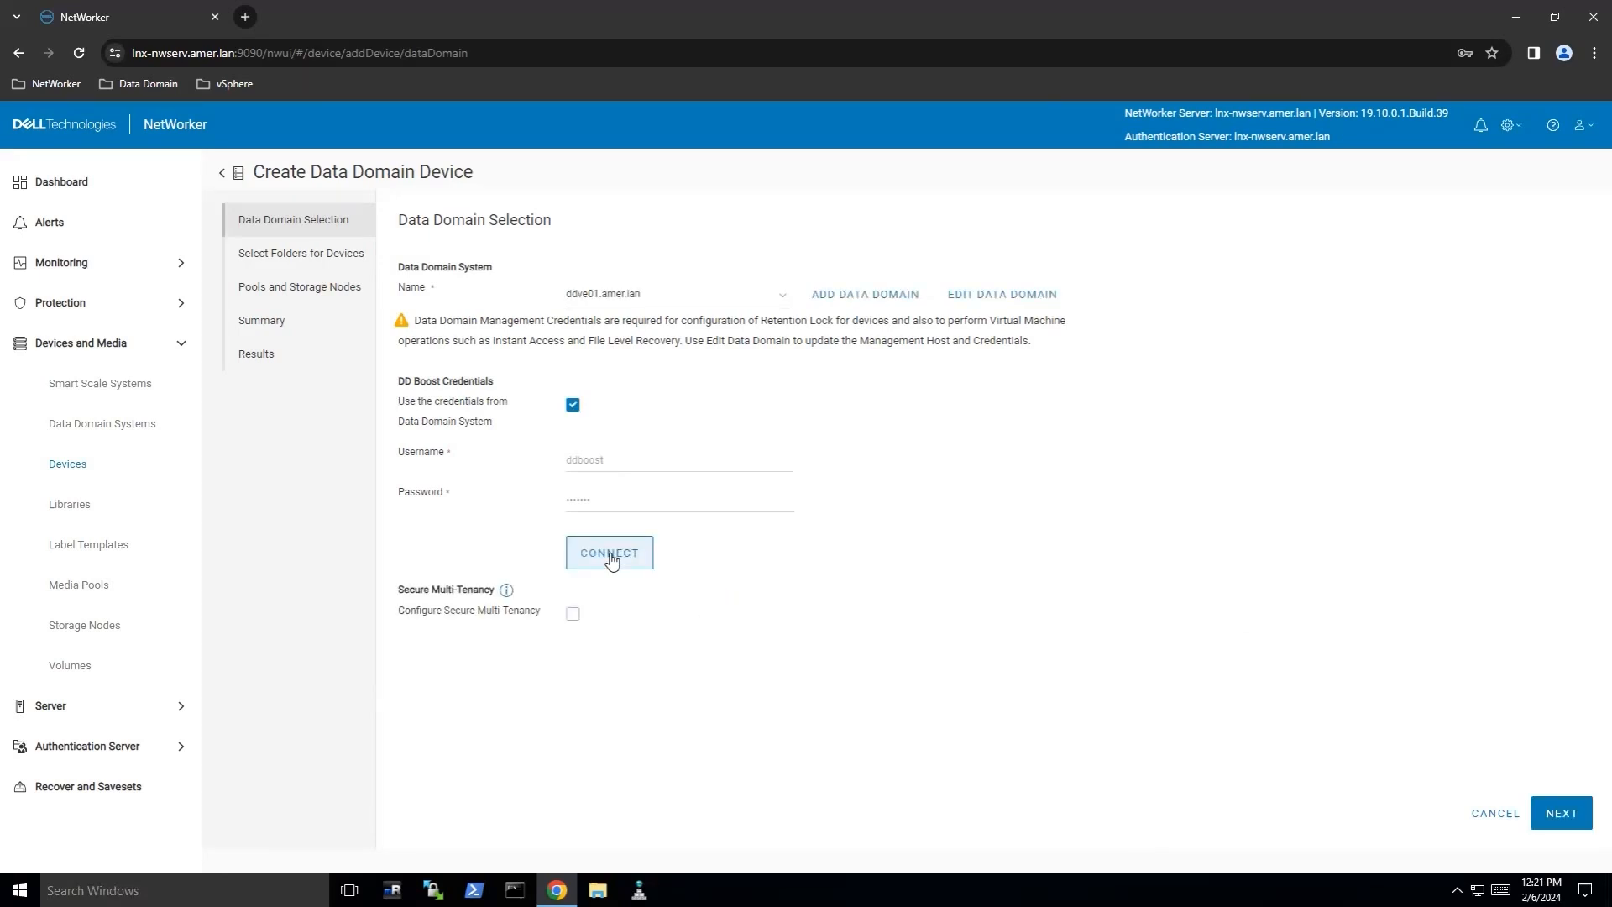
{"action": "left_click", "coordinate": [1562, 818]}
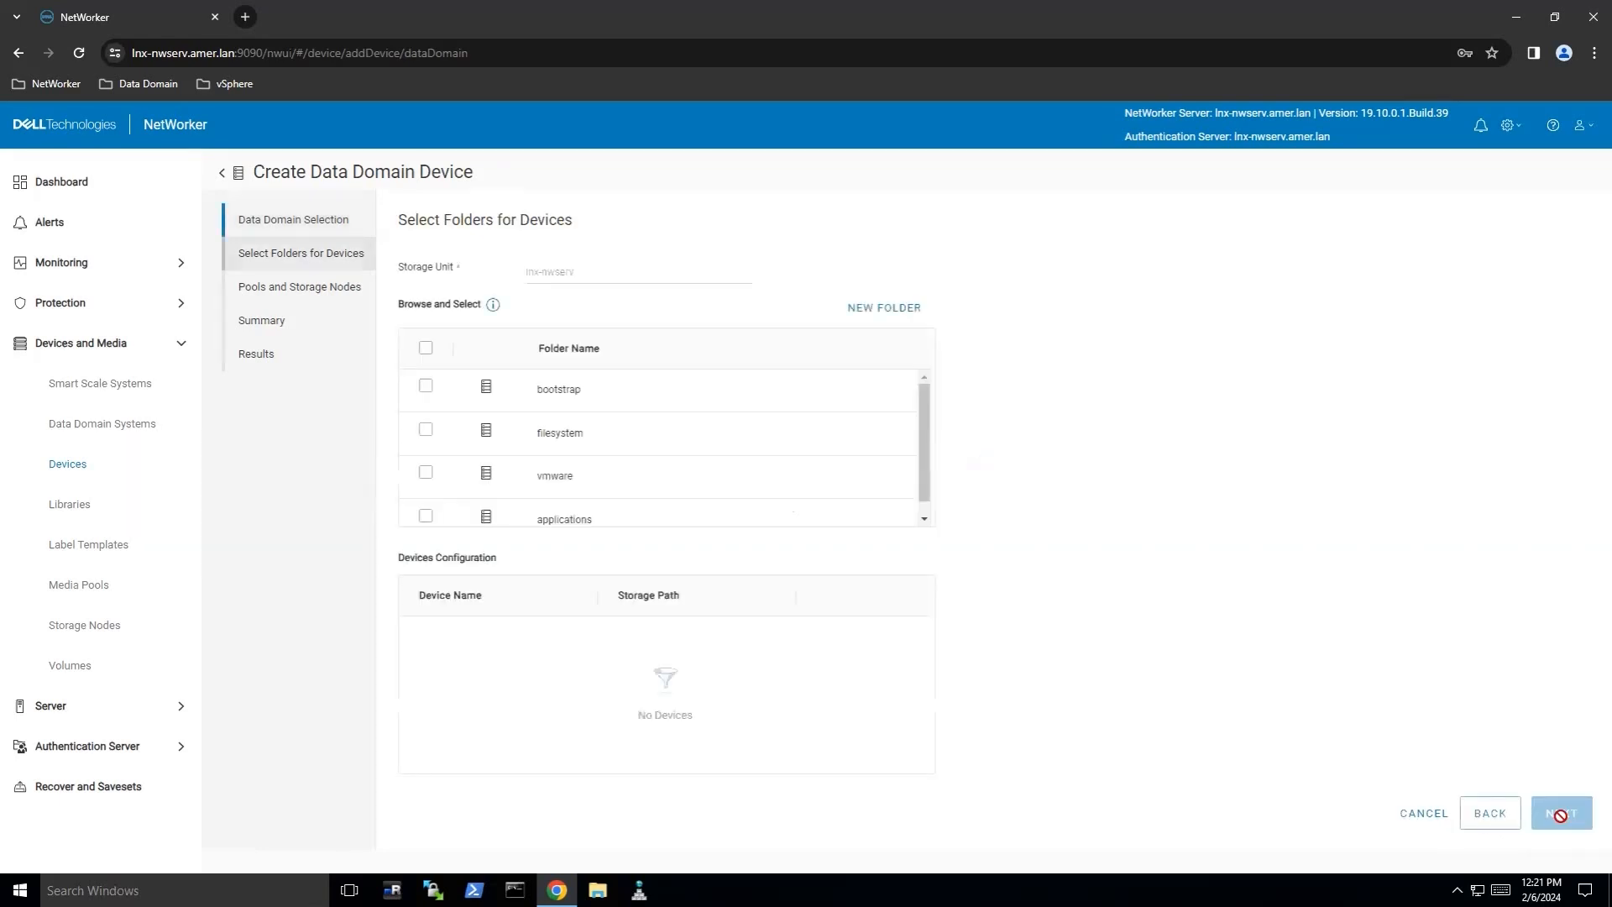
{"action": "scroll", "coordinate": [622, 469], "scroll_direction": "down", "scroll_amount": 1}
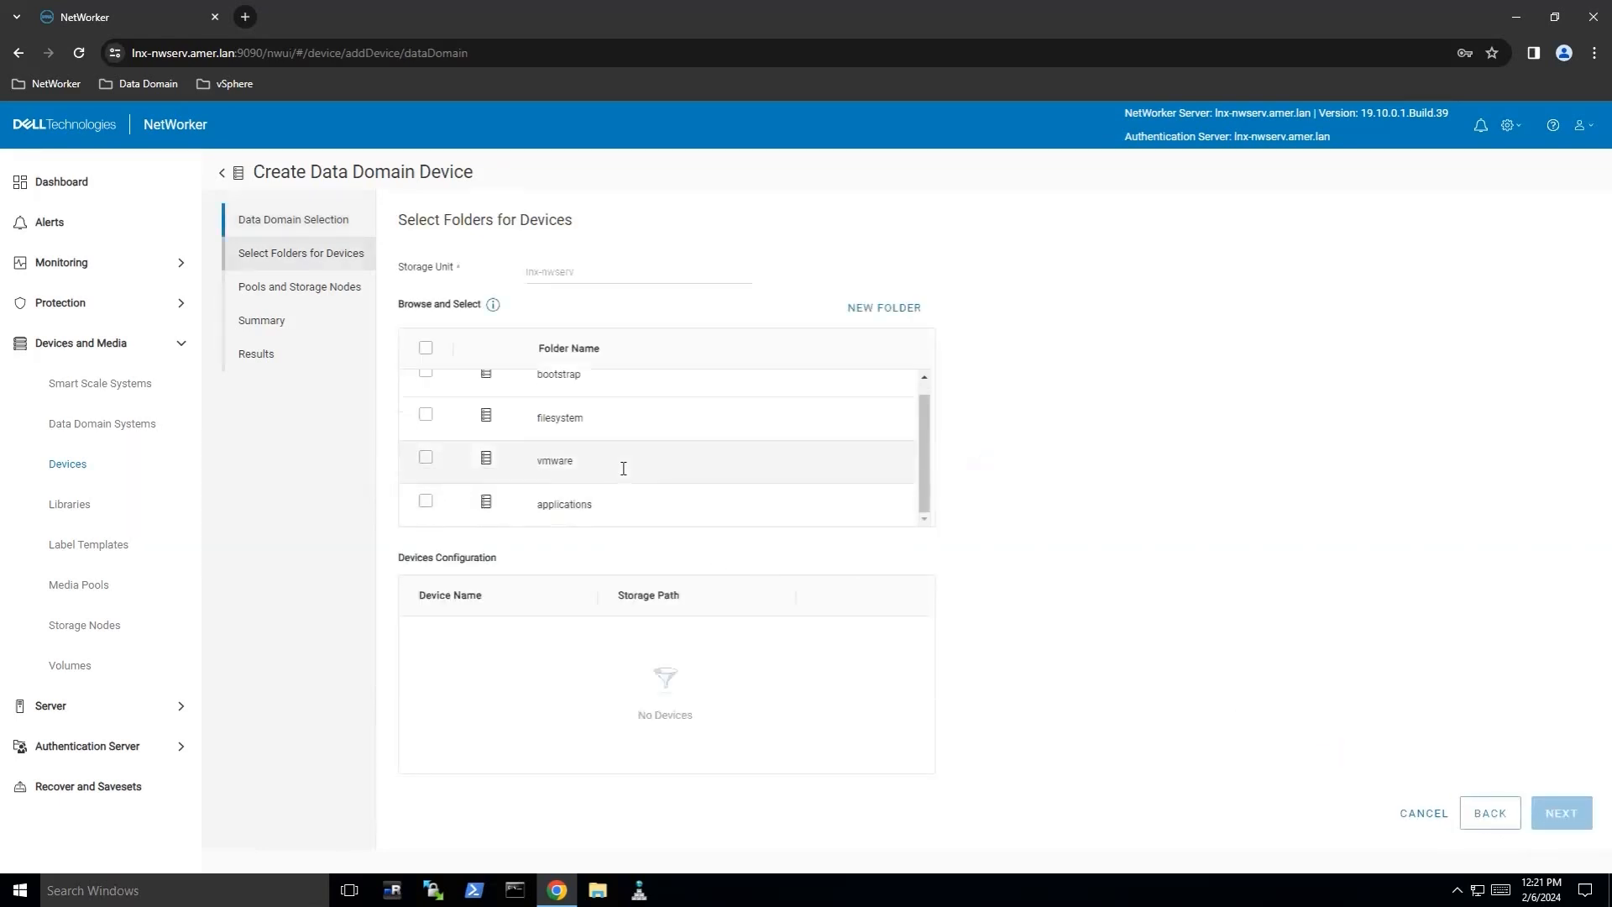
Create a Test folder on the storage unit, select it for the device, and continue to pools.
{"action": "left_click", "coordinate": [903, 311]}
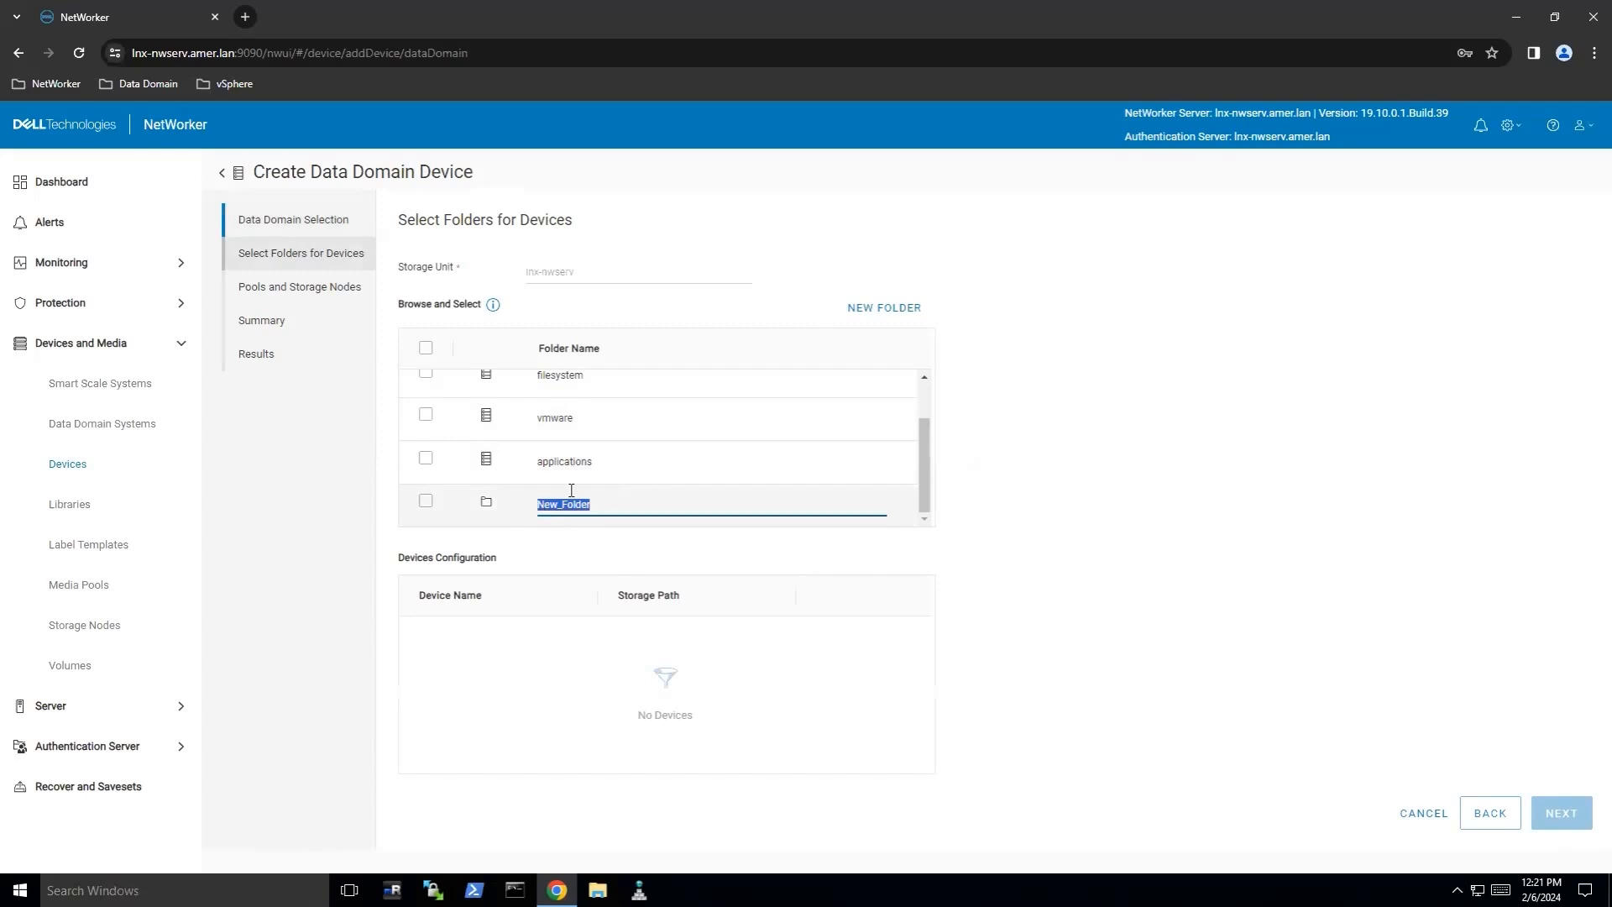
{"action": "type", "text": "Test"}
{"action": "left_click", "coordinate": [425, 505]}
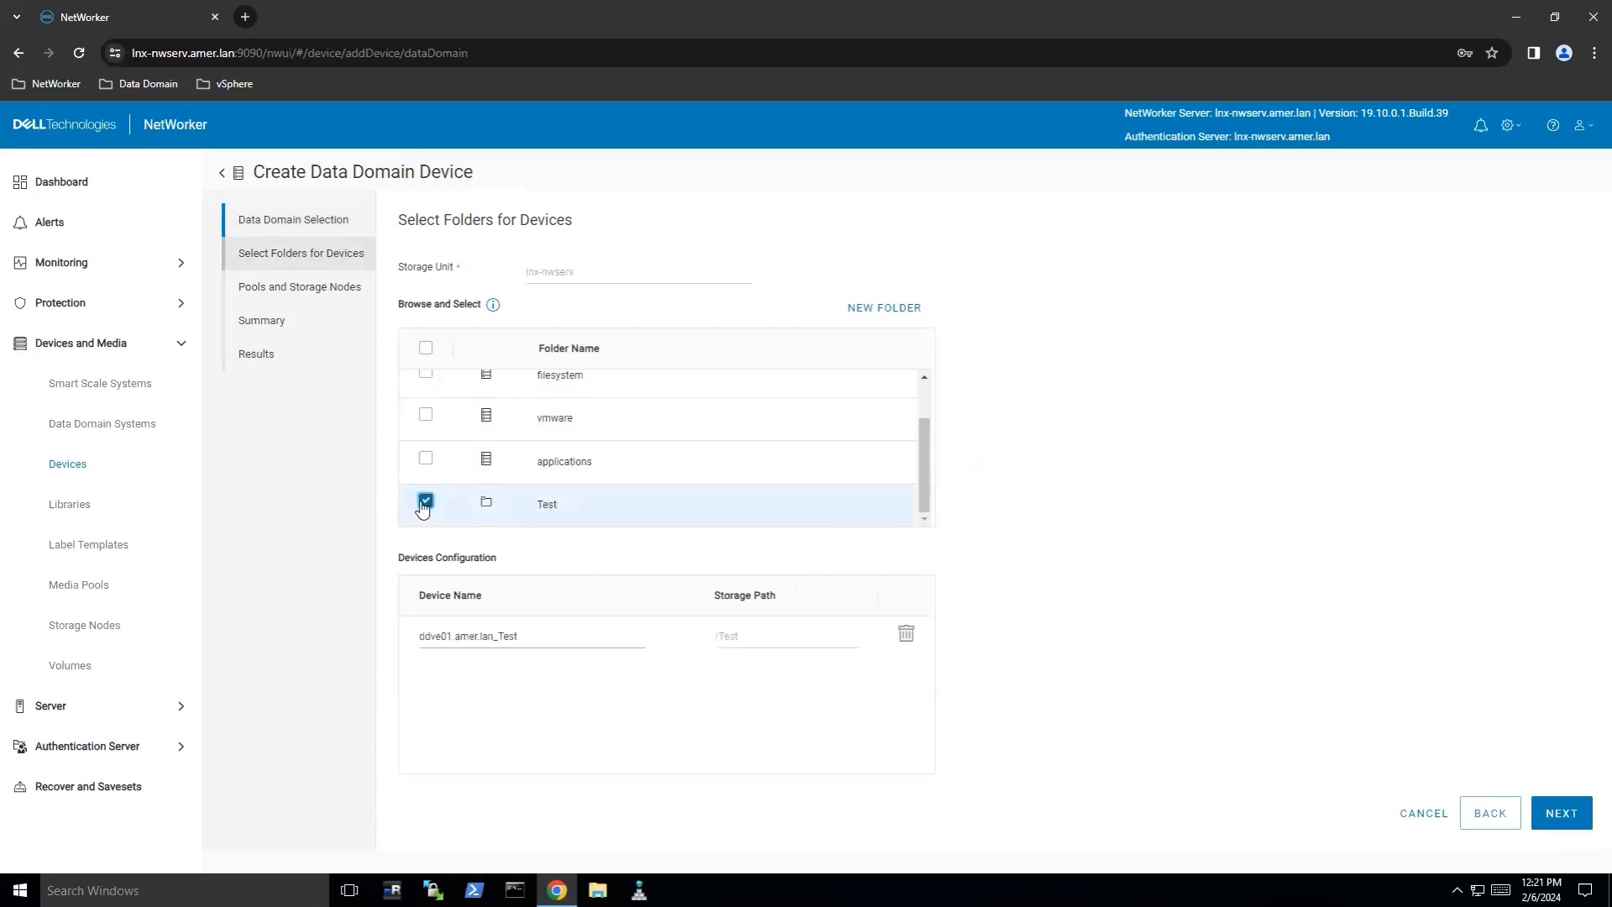
{"action": "left_click", "coordinate": [1560, 813]}
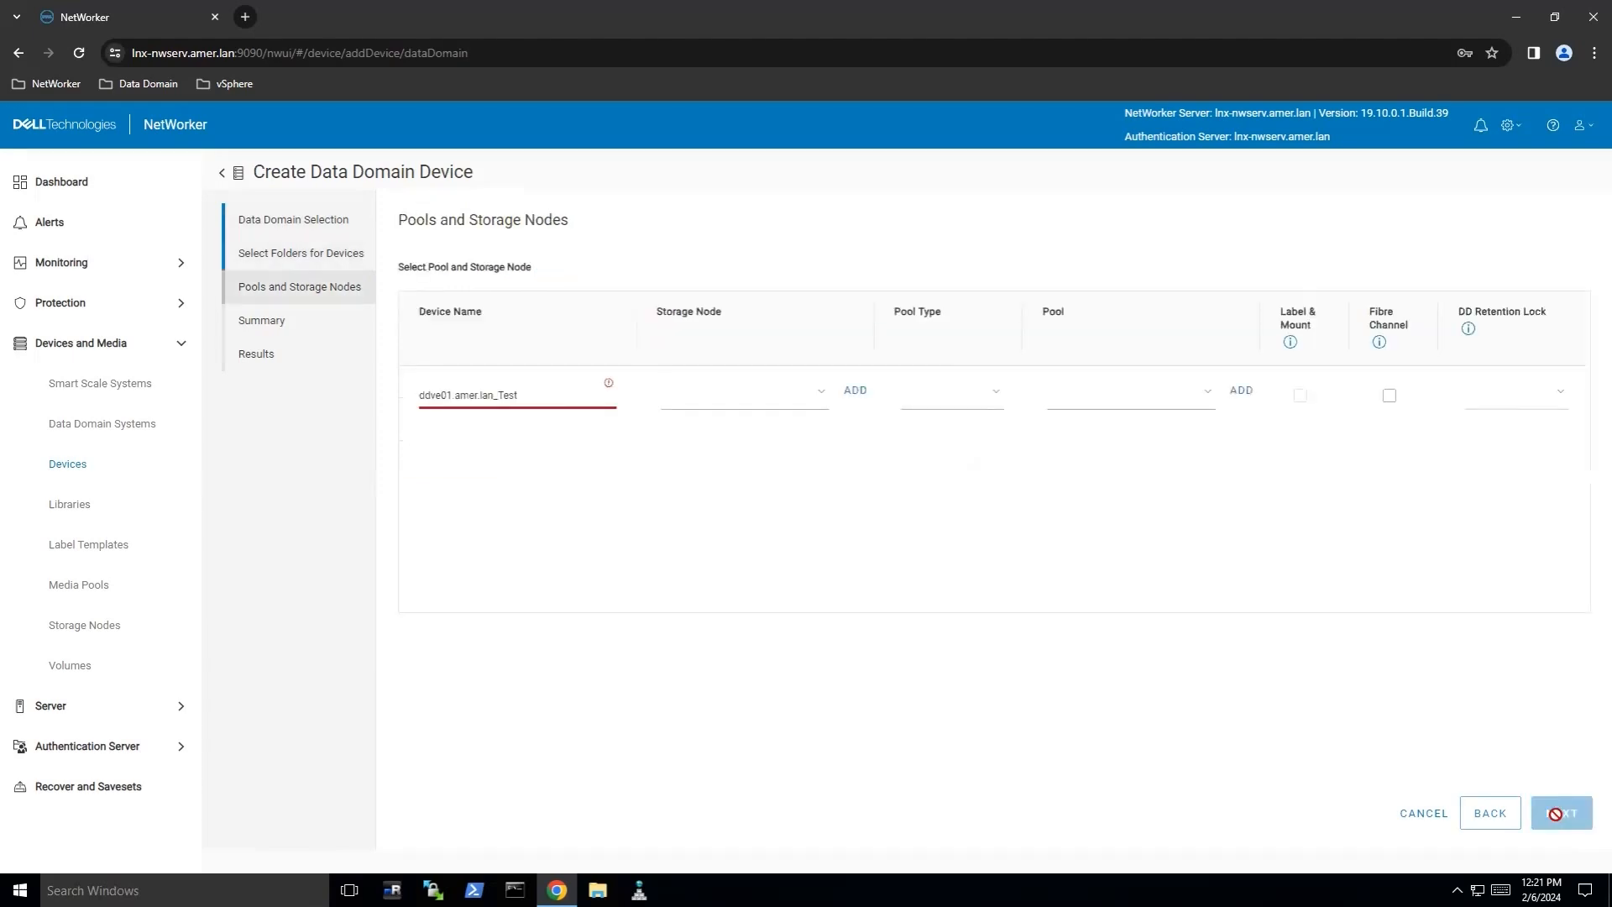
Assign storage node lnx-nwserv.amer.lan, pool type Backup and pool Test-Pool to the device.
{"action": "left_click", "coordinate": [715, 408]}
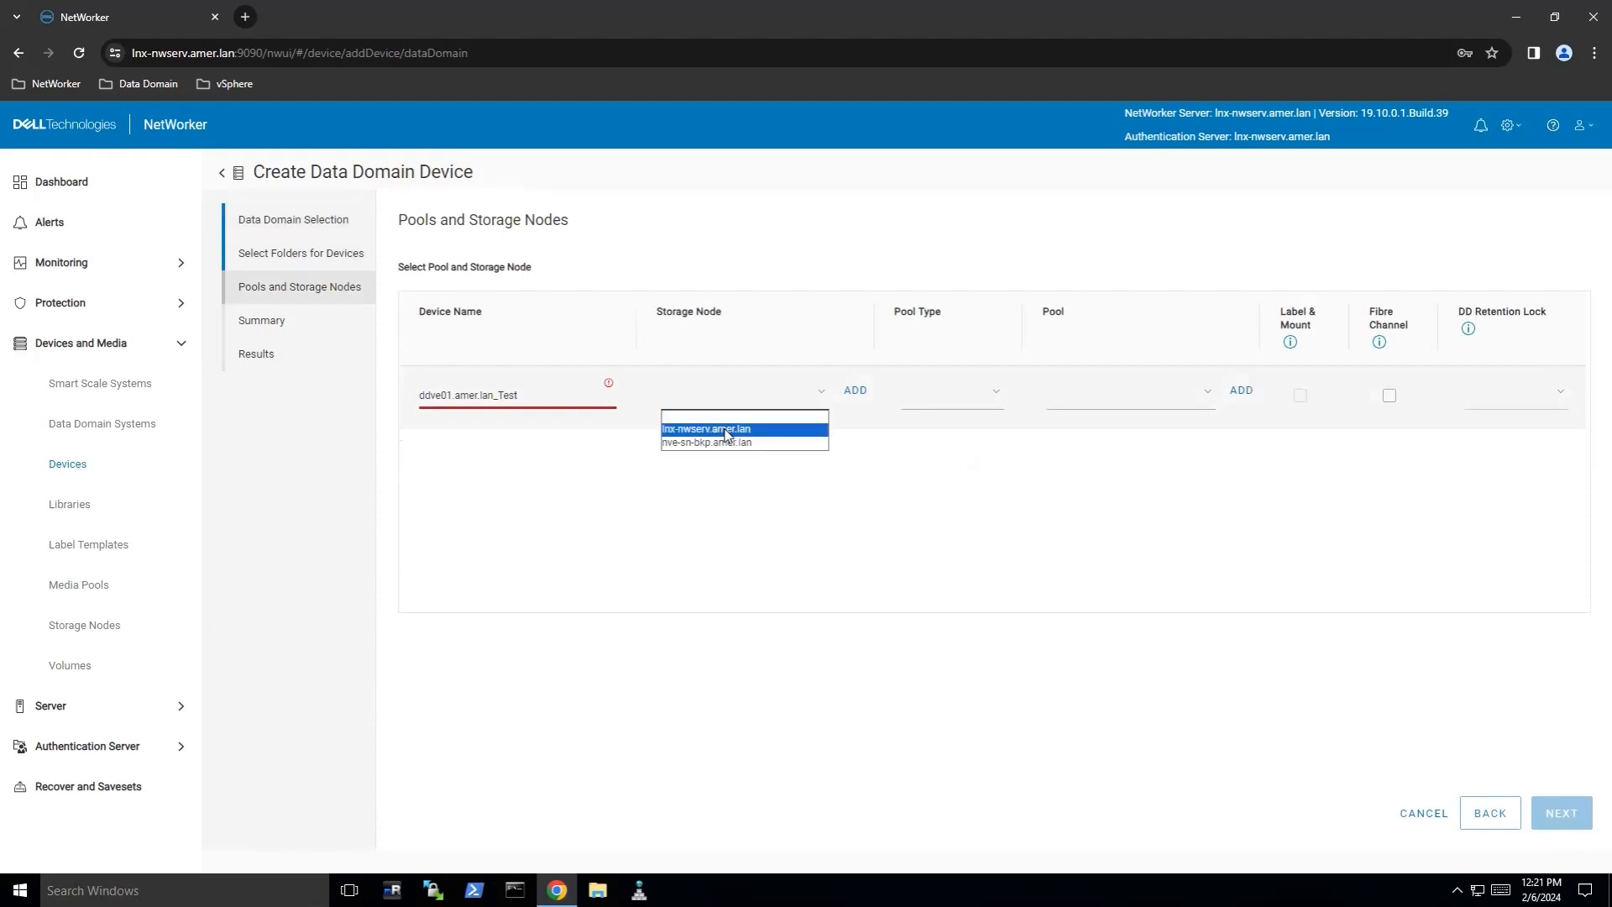
{"action": "left_click", "coordinate": [725, 430]}
{"action": "left_click", "coordinate": [945, 404]}
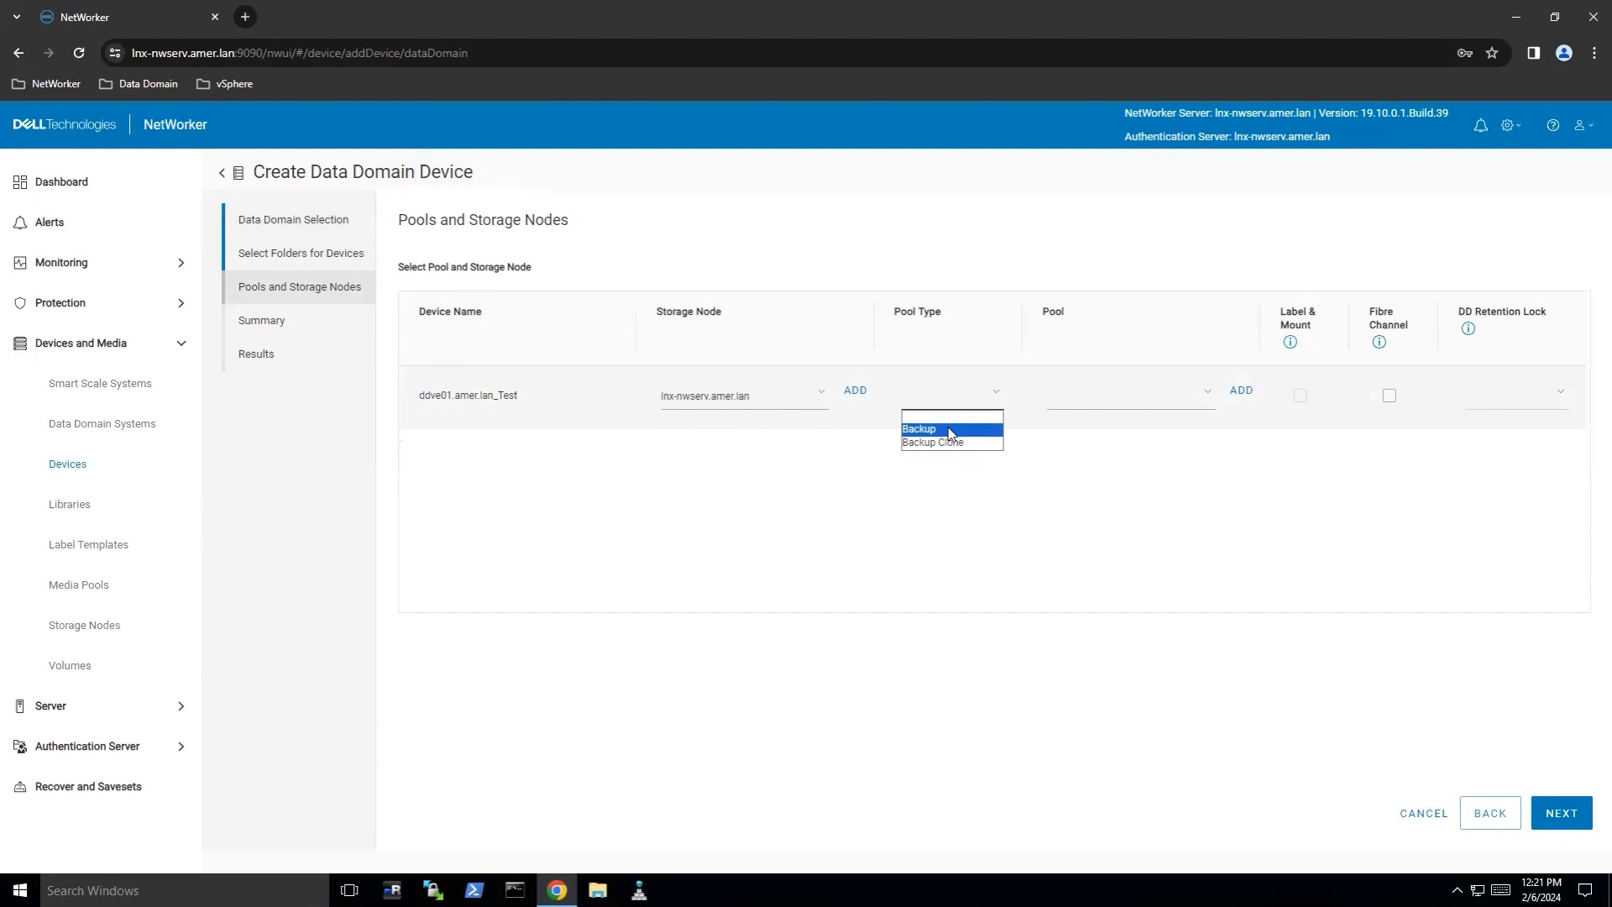
{"action": "left_click", "coordinate": [950, 430]}
{"action": "left_click", "coordinate": [1073, 413]}
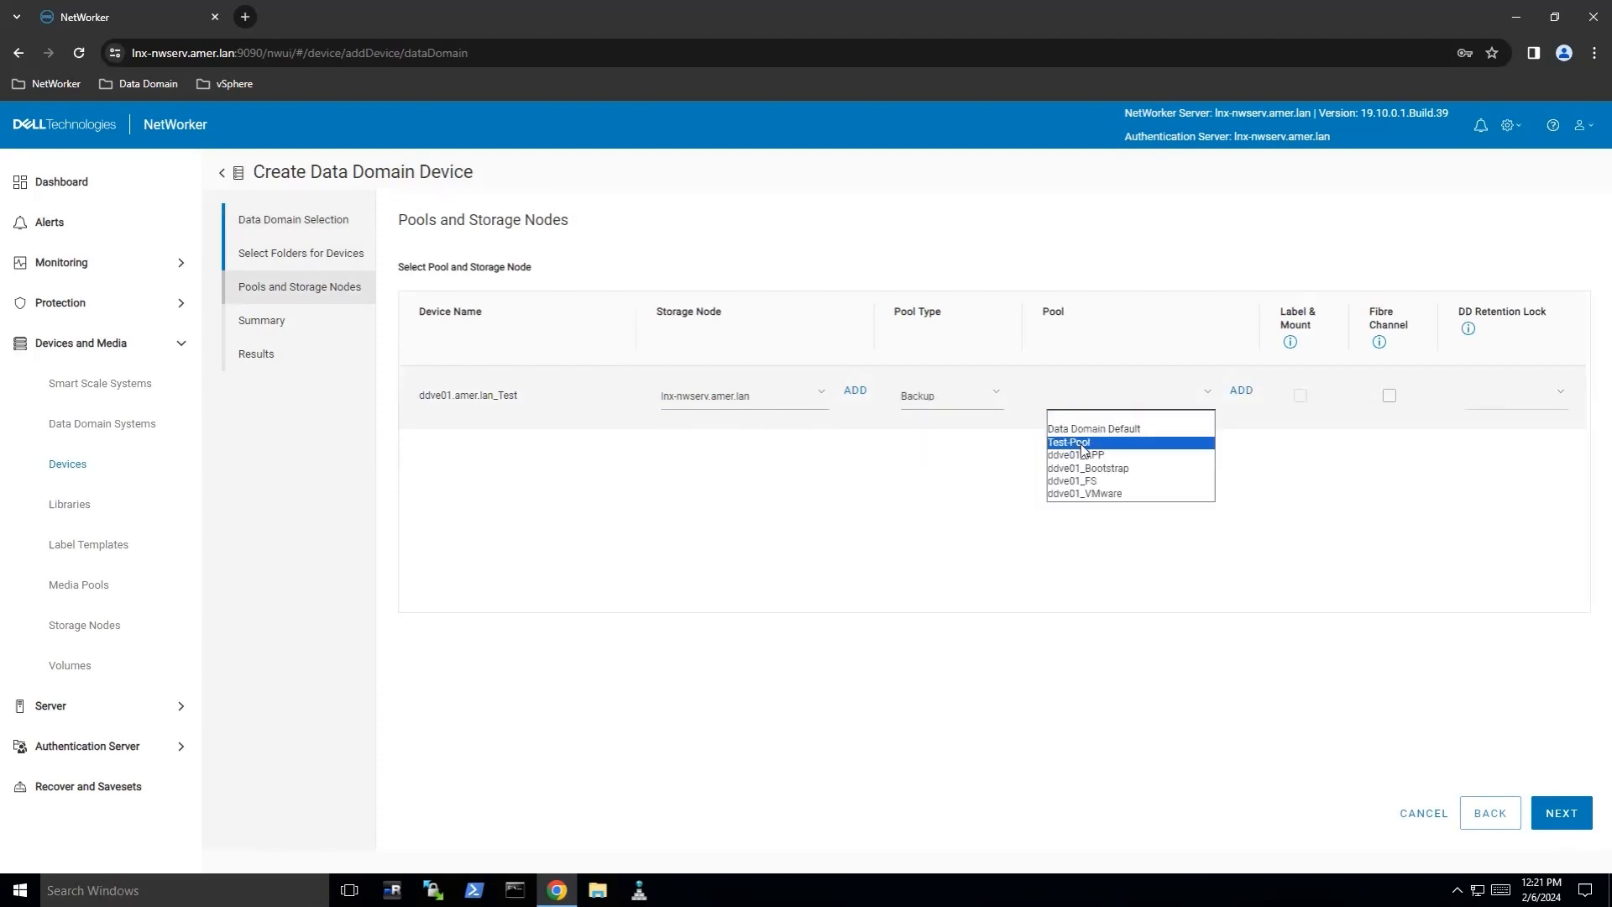
{"action": "left_click", "coordinate": [1083, 443]}
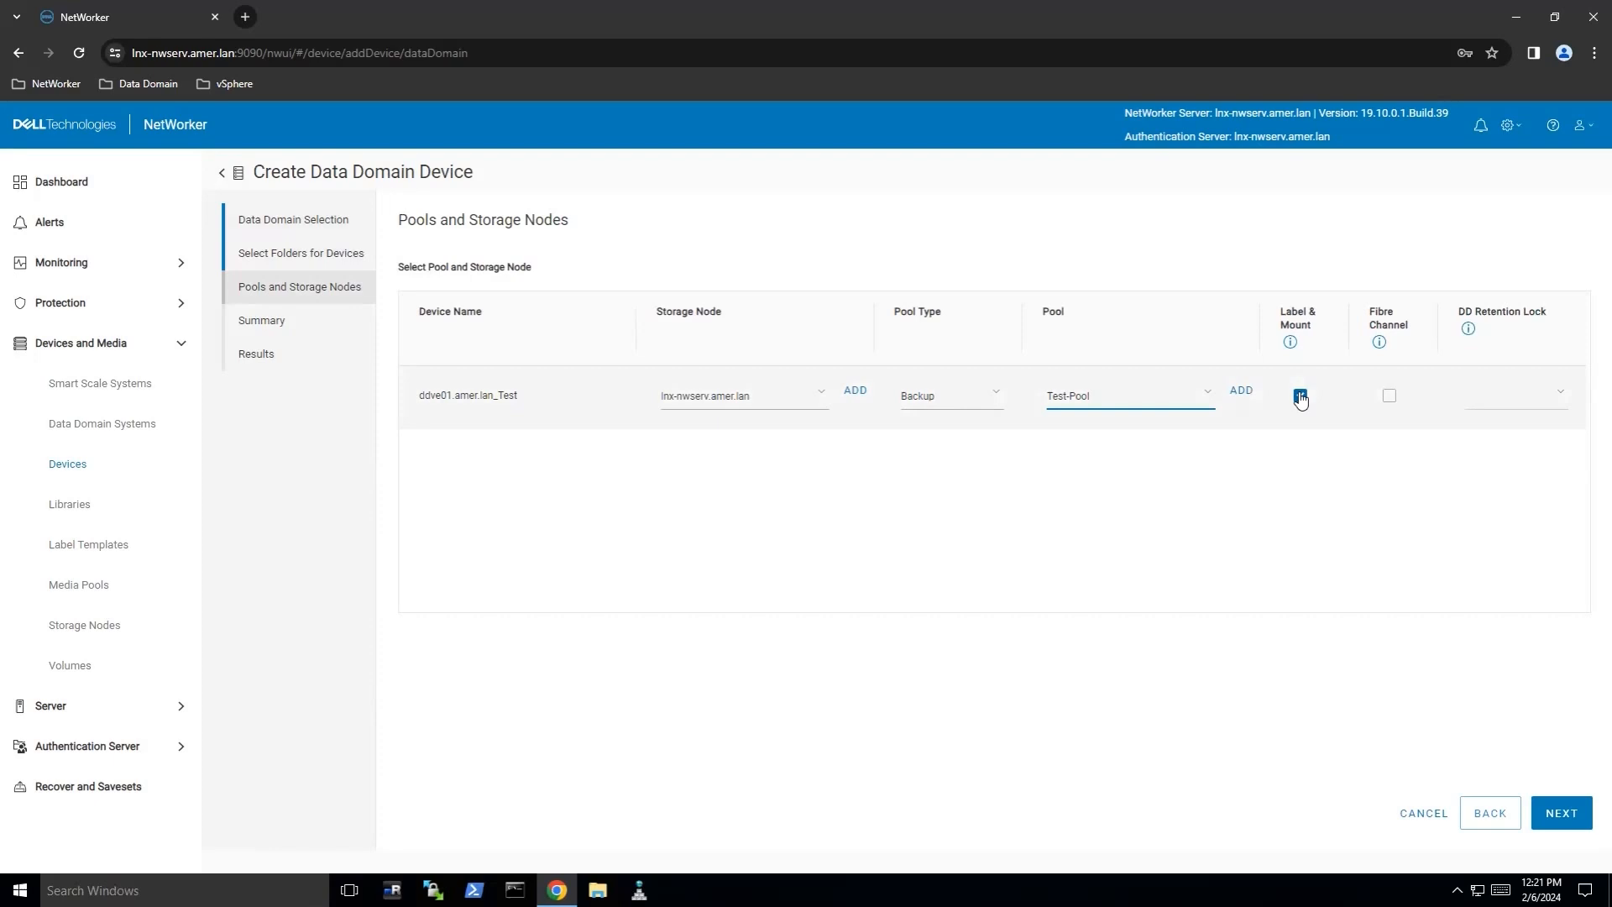
Review the summary, create the ddve01.amer.lan_Test device, and finish the wizard.
{"action": "left_click", "coordinate": [1556, 814]}
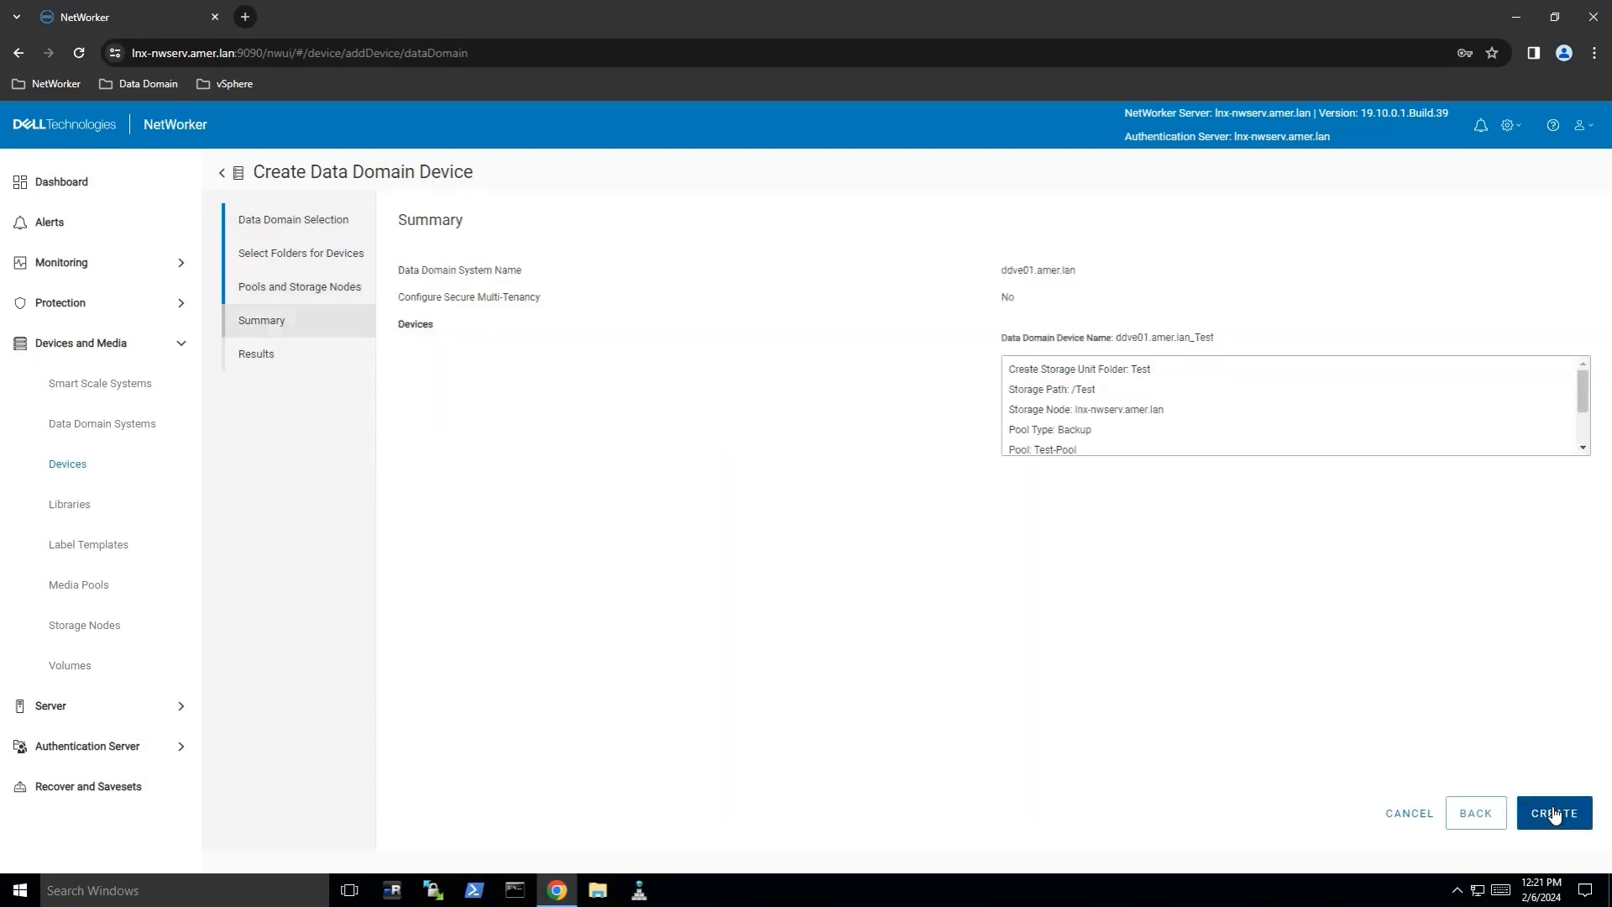
{"action": "left_click", "coordinate": [1557, 816]}
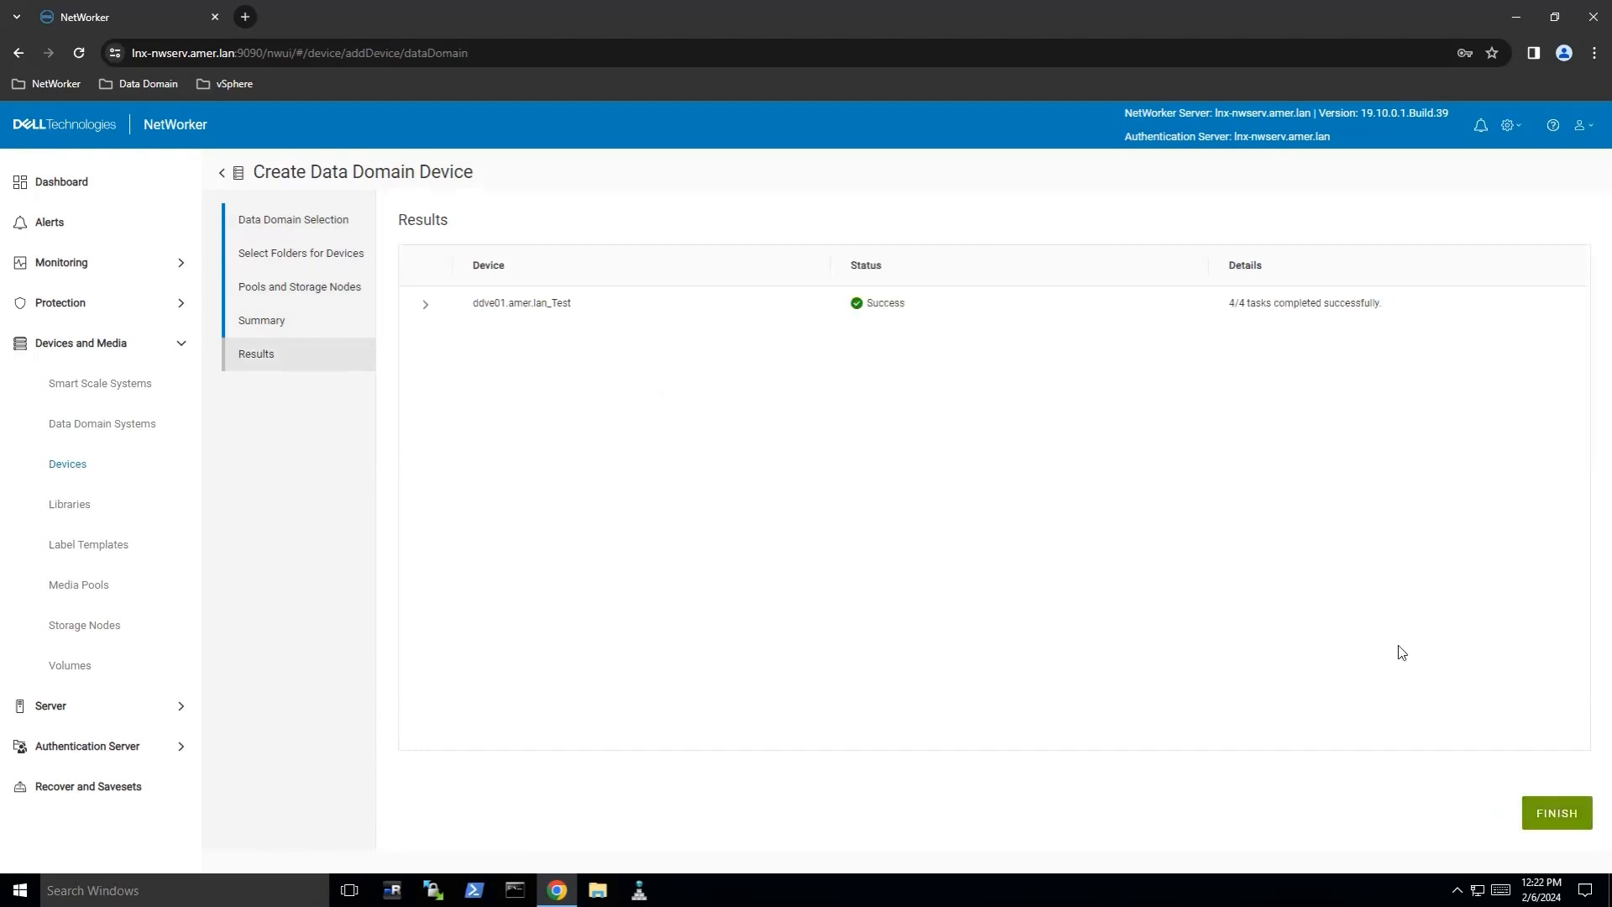
{"action": "left_click", "coordinate": [1558, 815]}
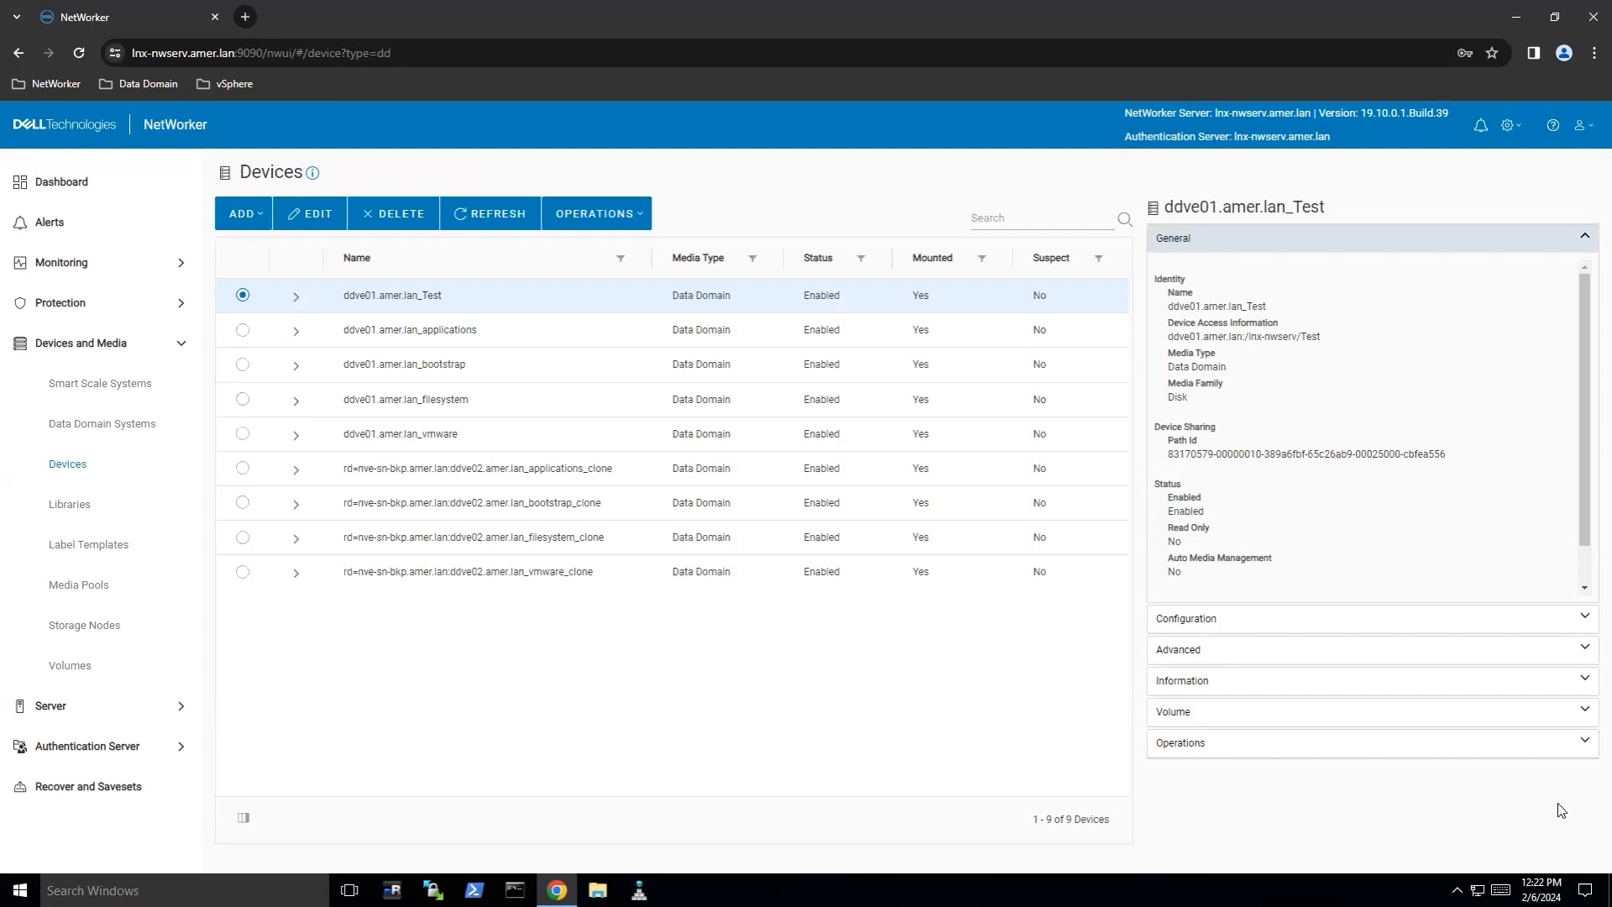
View the Operations menu for ddve01.amer.lan_Test and dismiss it without choosing anything.
{"action": "left_click", "coordinate": [610, 215]}
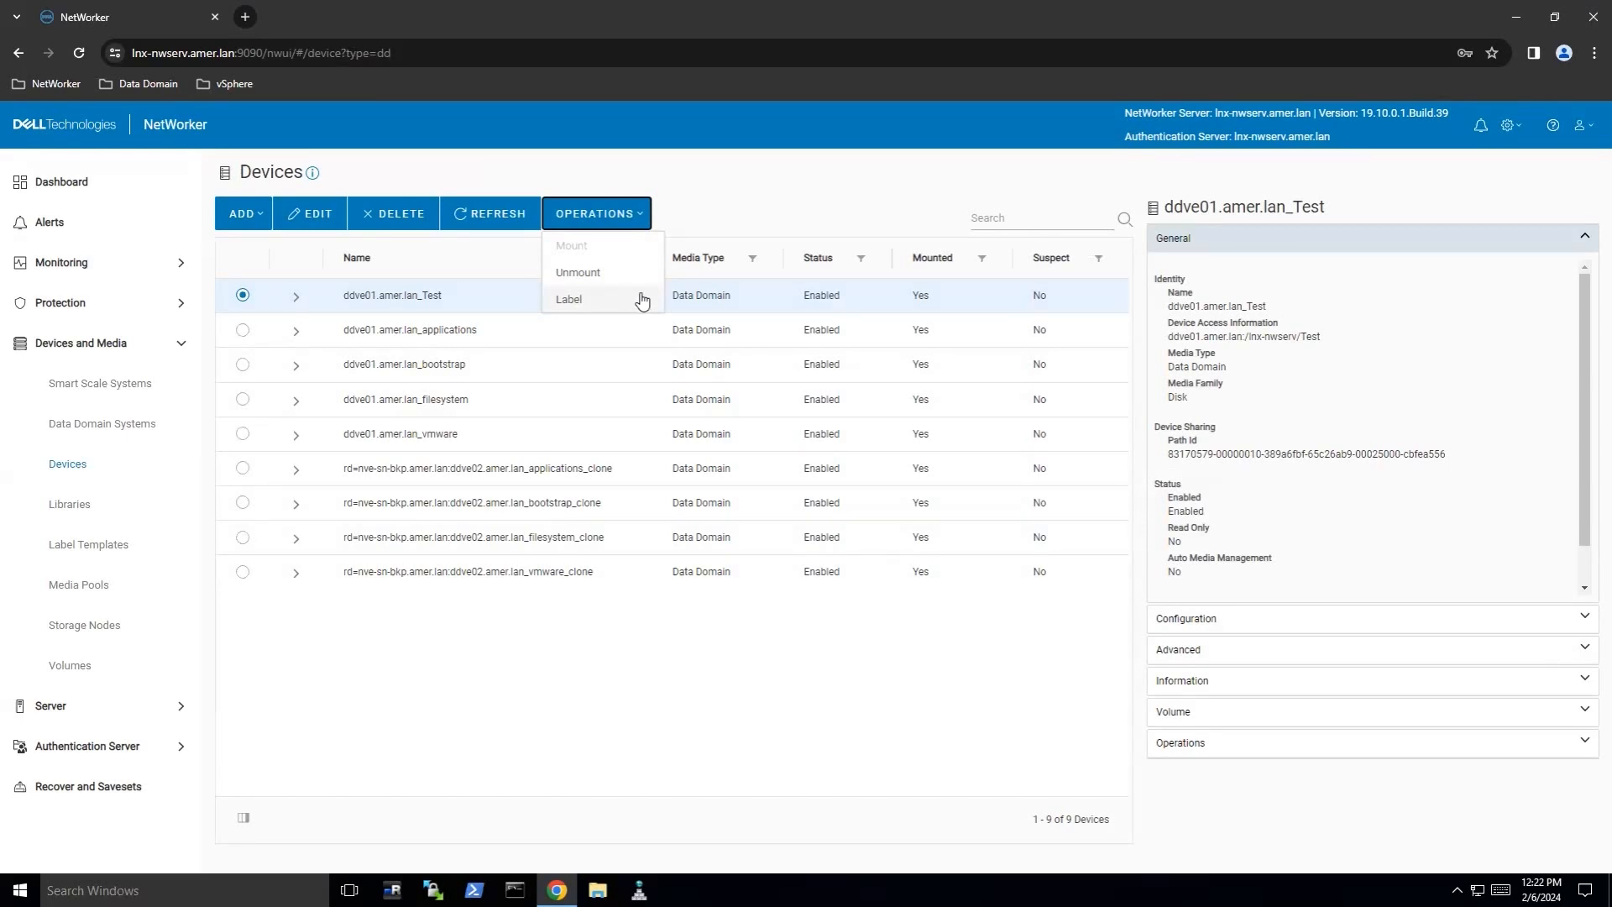
{"action": "left_click", "coordinate": [721, 219]}
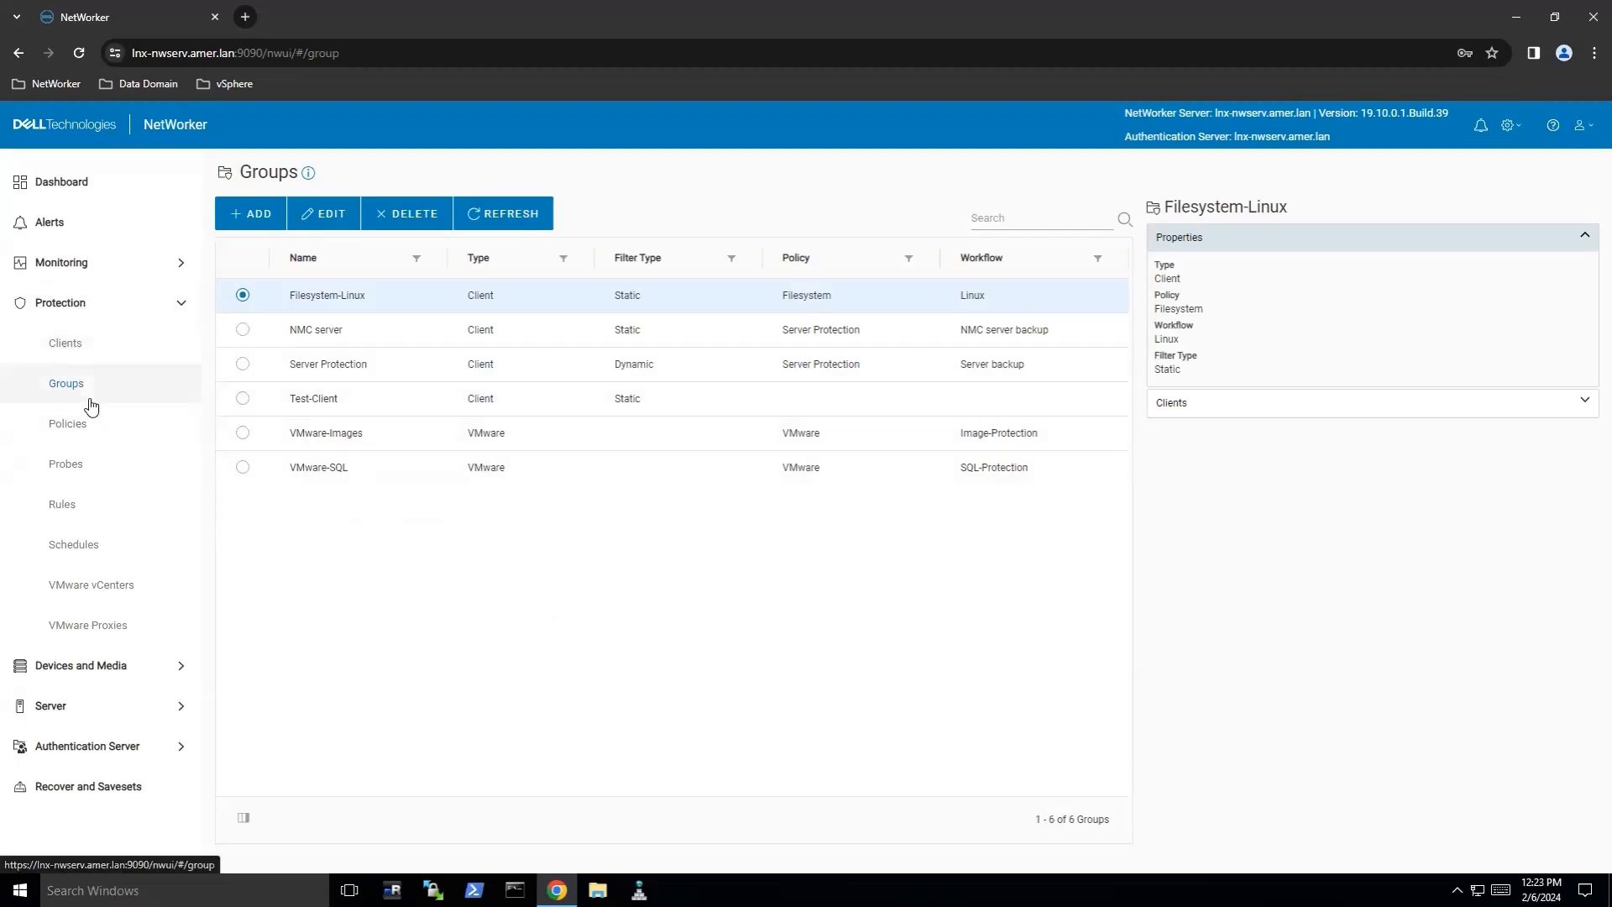
Start a new group named Test-VMware with its type set to VMware.
{"action": "left_click", "coordinate": [226, 214]}
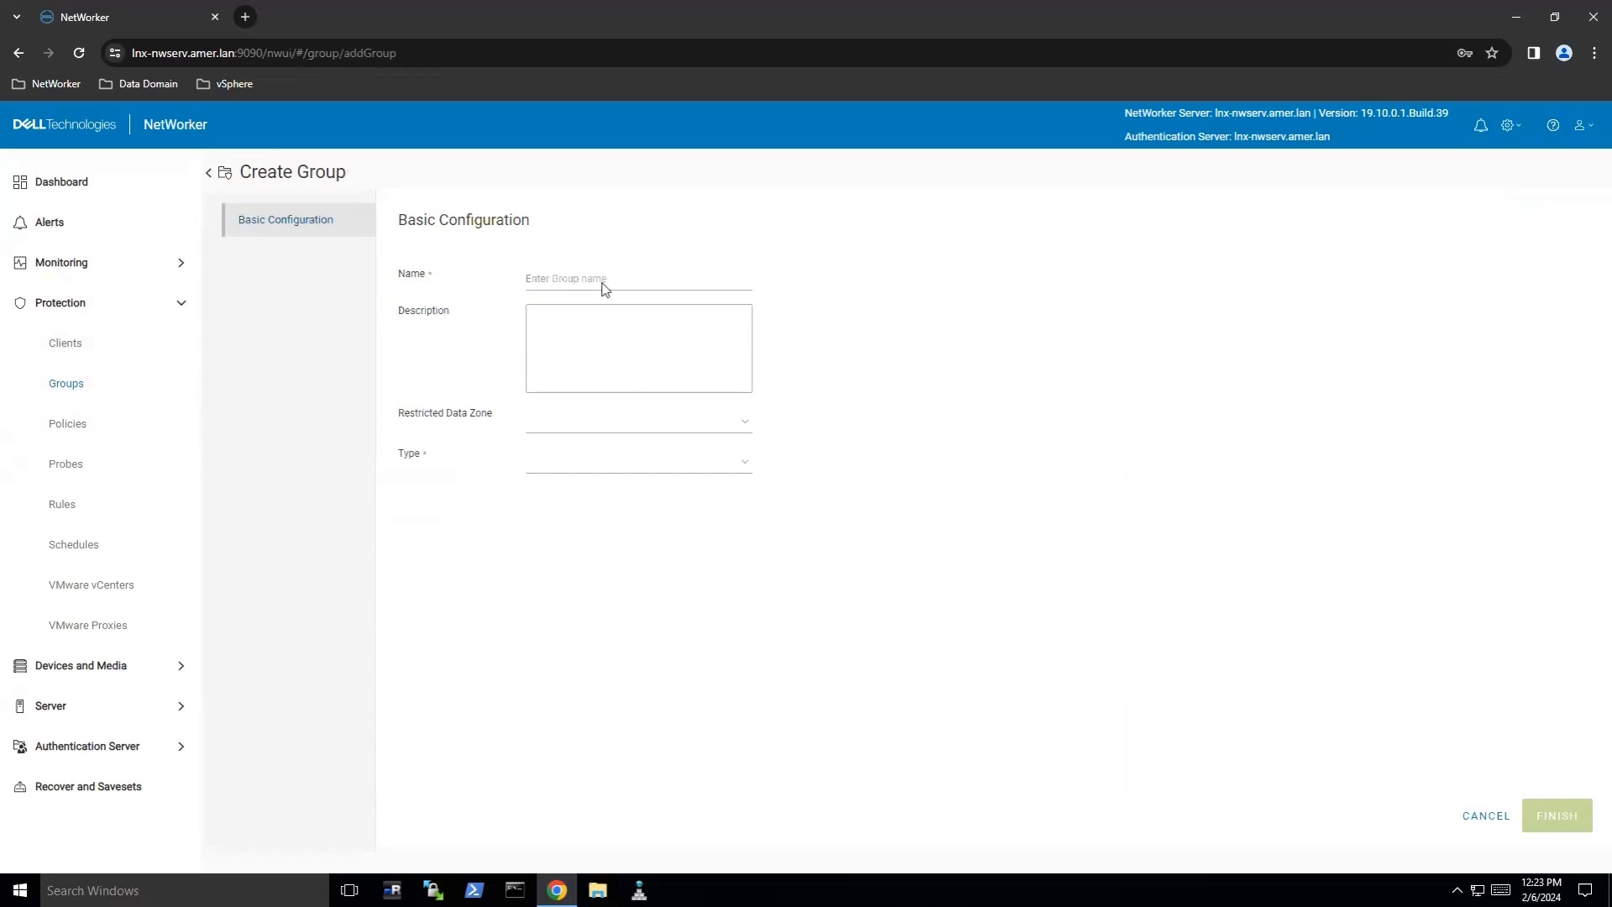
{"action": "left_click", "coordinate": [590, 278]}
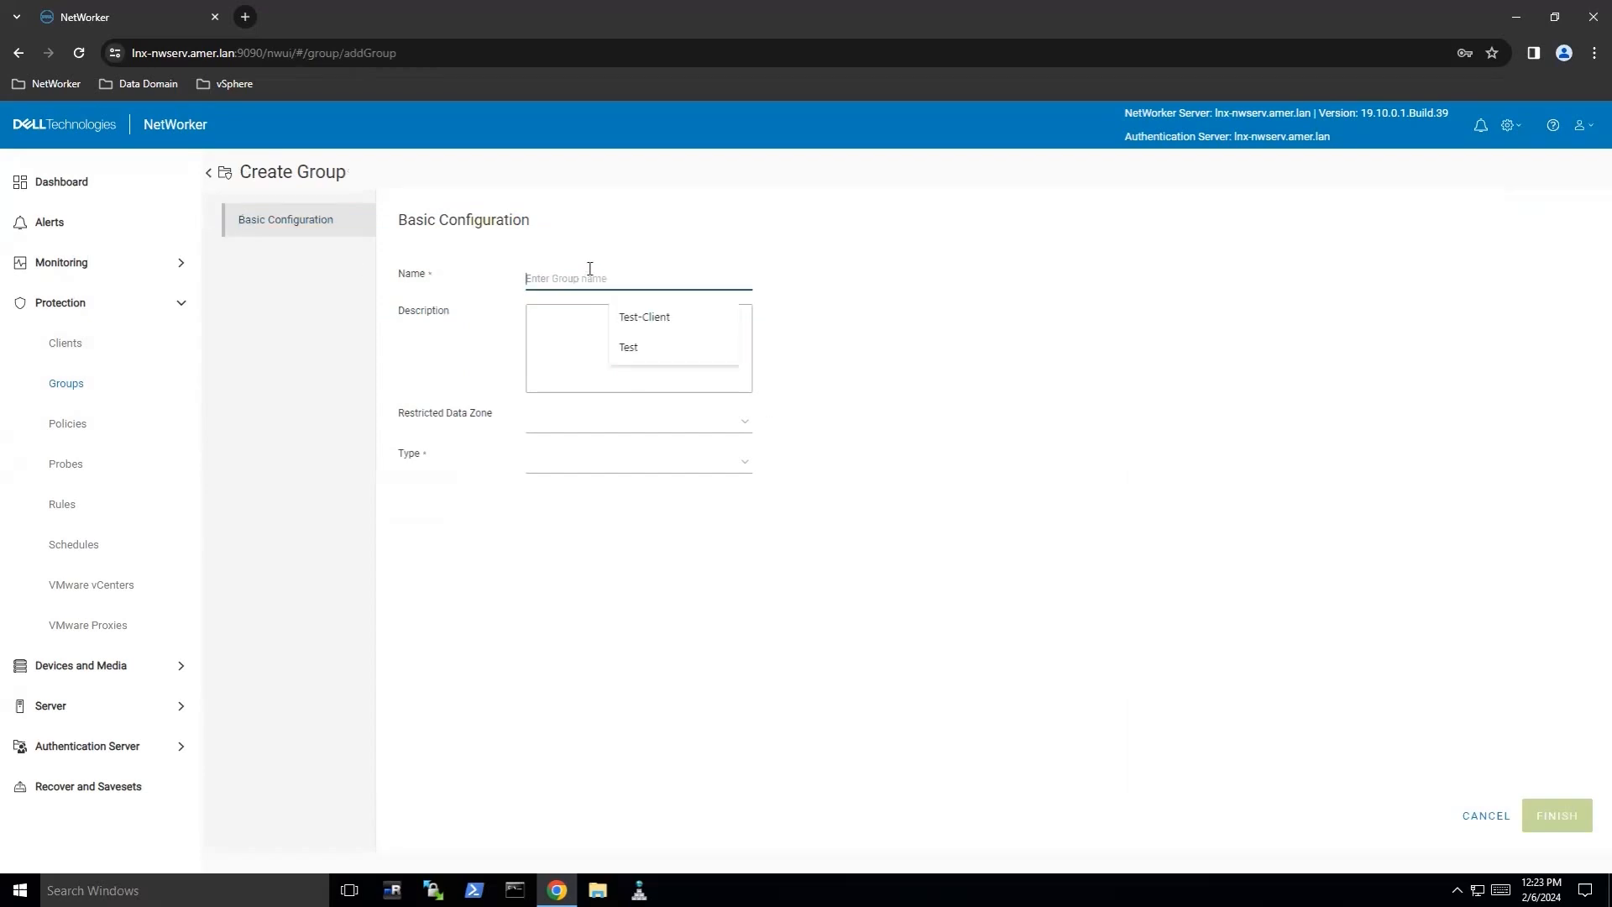
{"action": "left_click", "coordinate": [639, 351]}
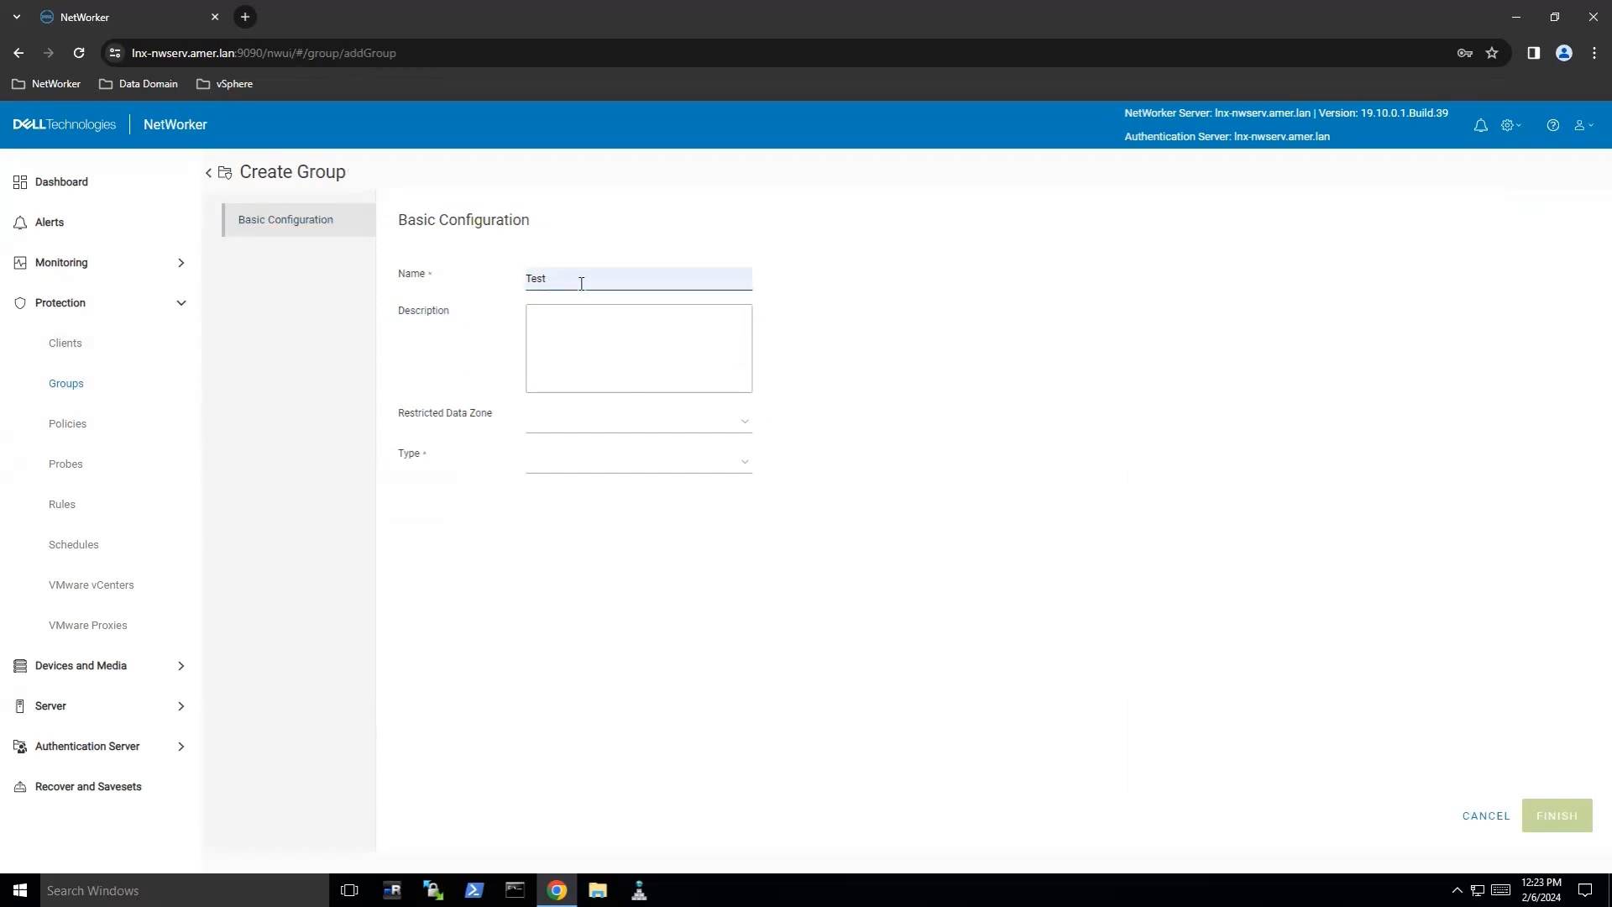
{"action": "type", "text": "-VMware"}
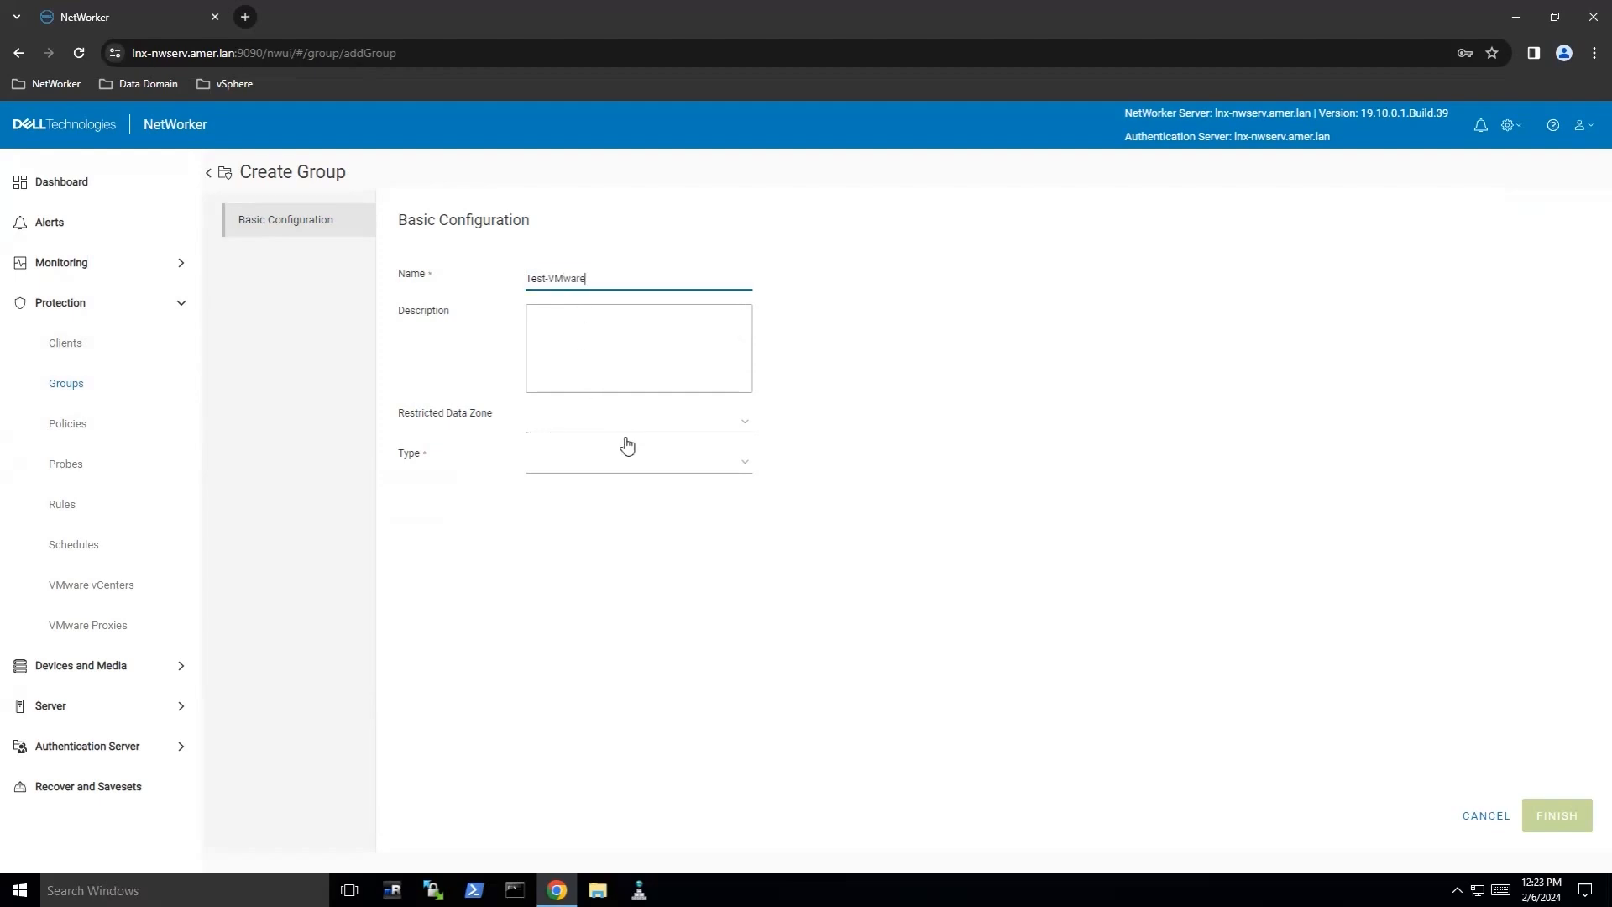
{"action": "left_click", "coordinate": [633, 469]}
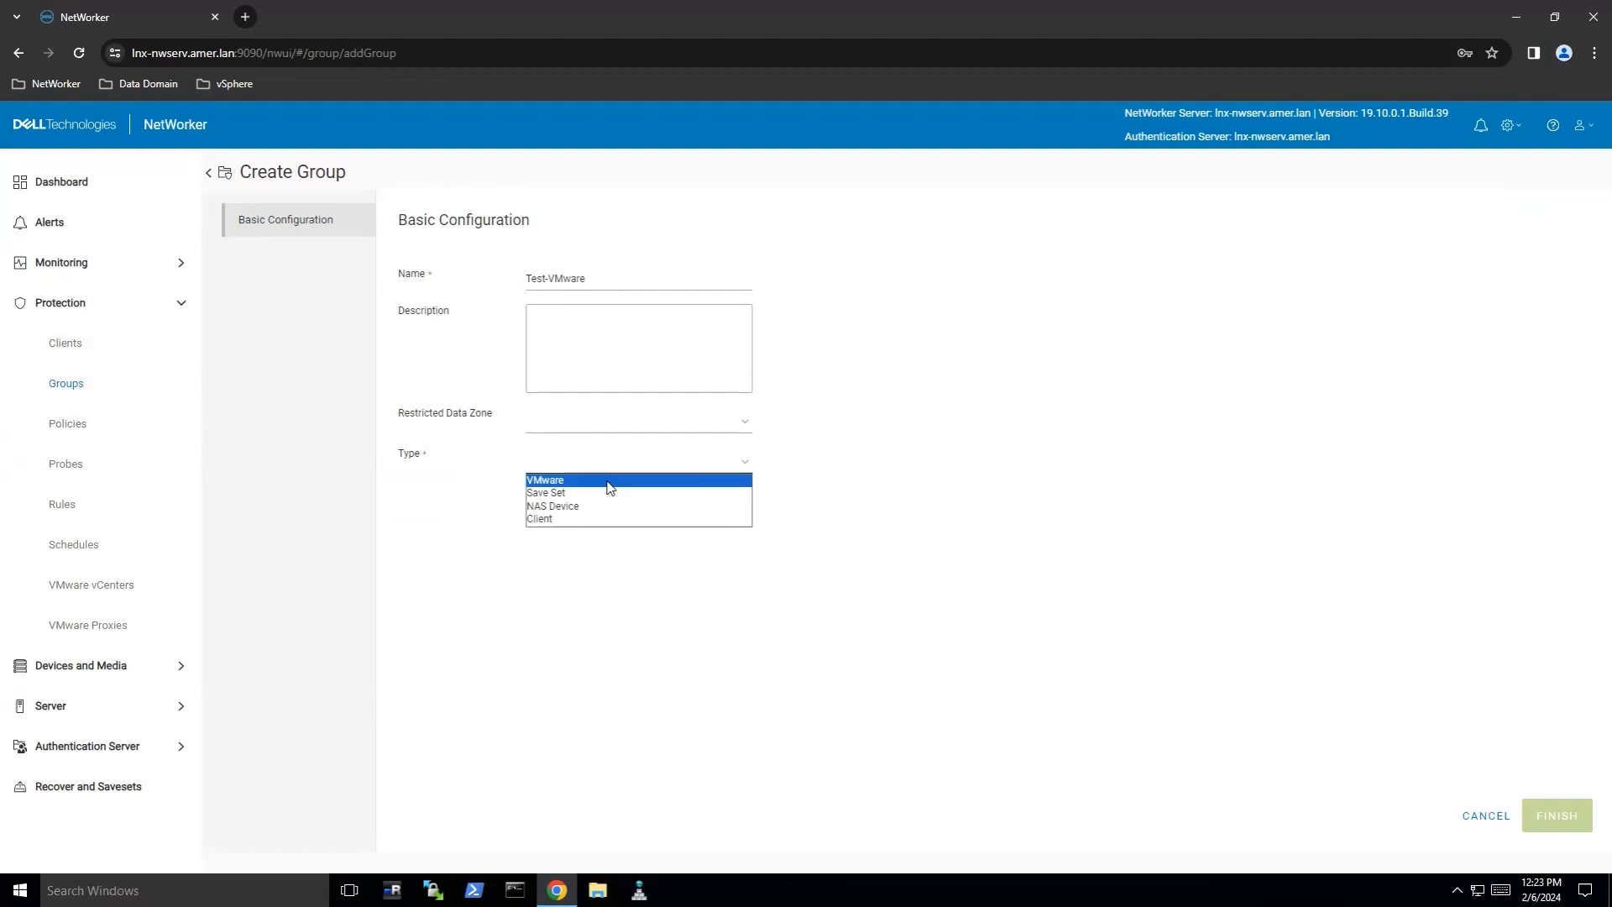
{"action": "left_click", "coordinate": [612, 484]}
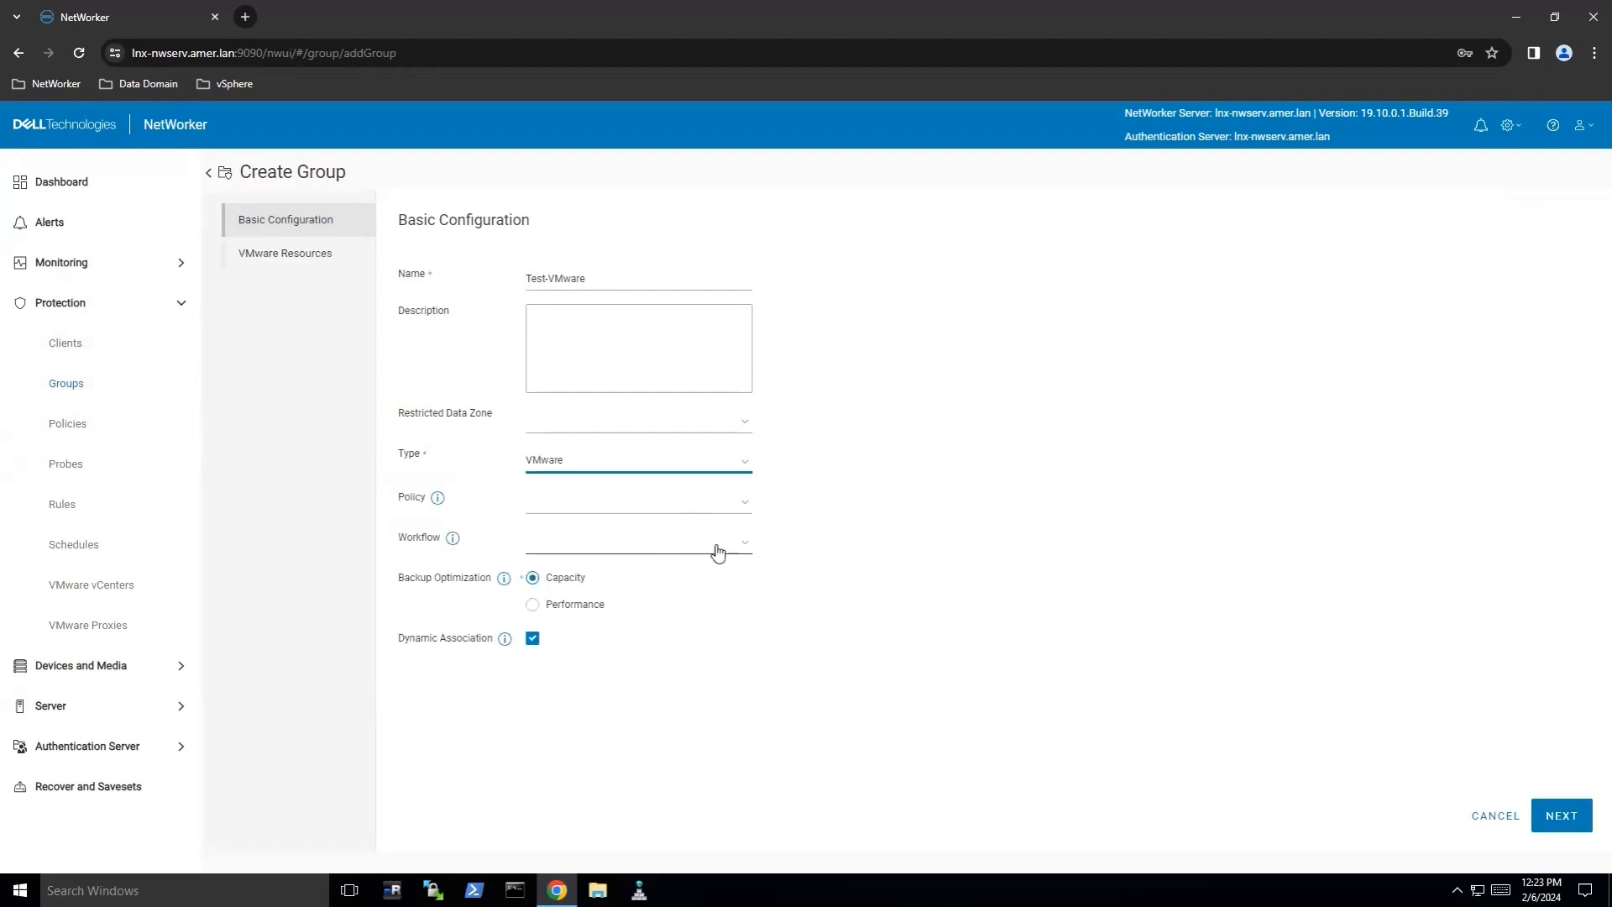
{"action": "left_click", "coordinate": [1575, 829]}
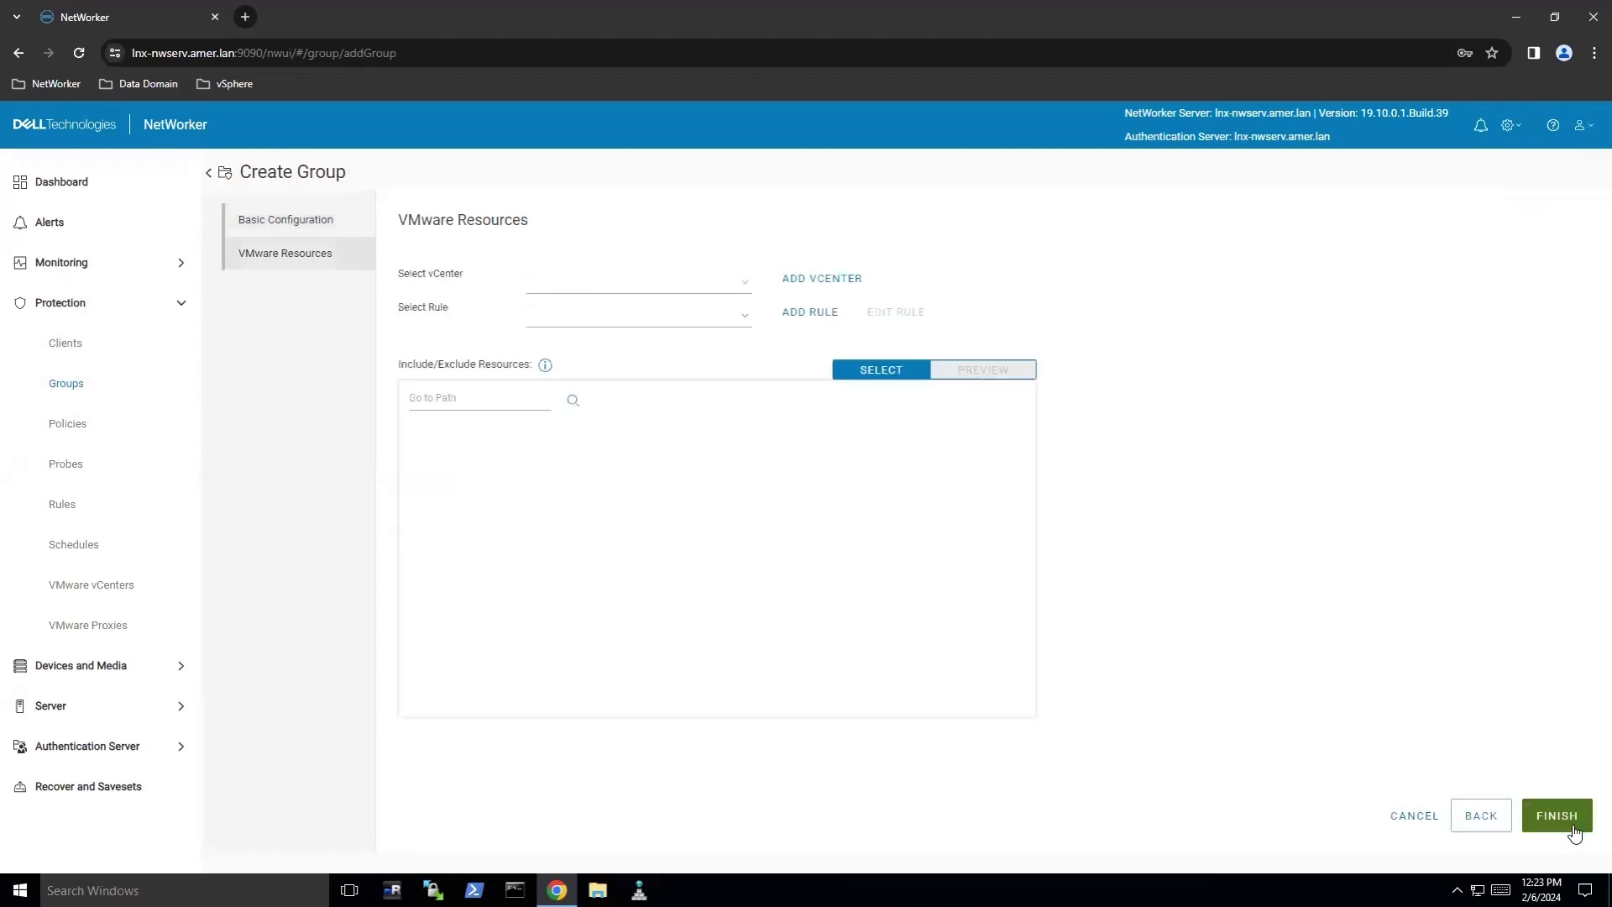
Select vCenter vcsa.amer.lan, include VM lnx-client01 under host esx02.amer.lan, and finish the group.
{"action": "left_click", "coordinate": [599, 292]}
{"action": "left_click", "coordinate": [587, 315]}
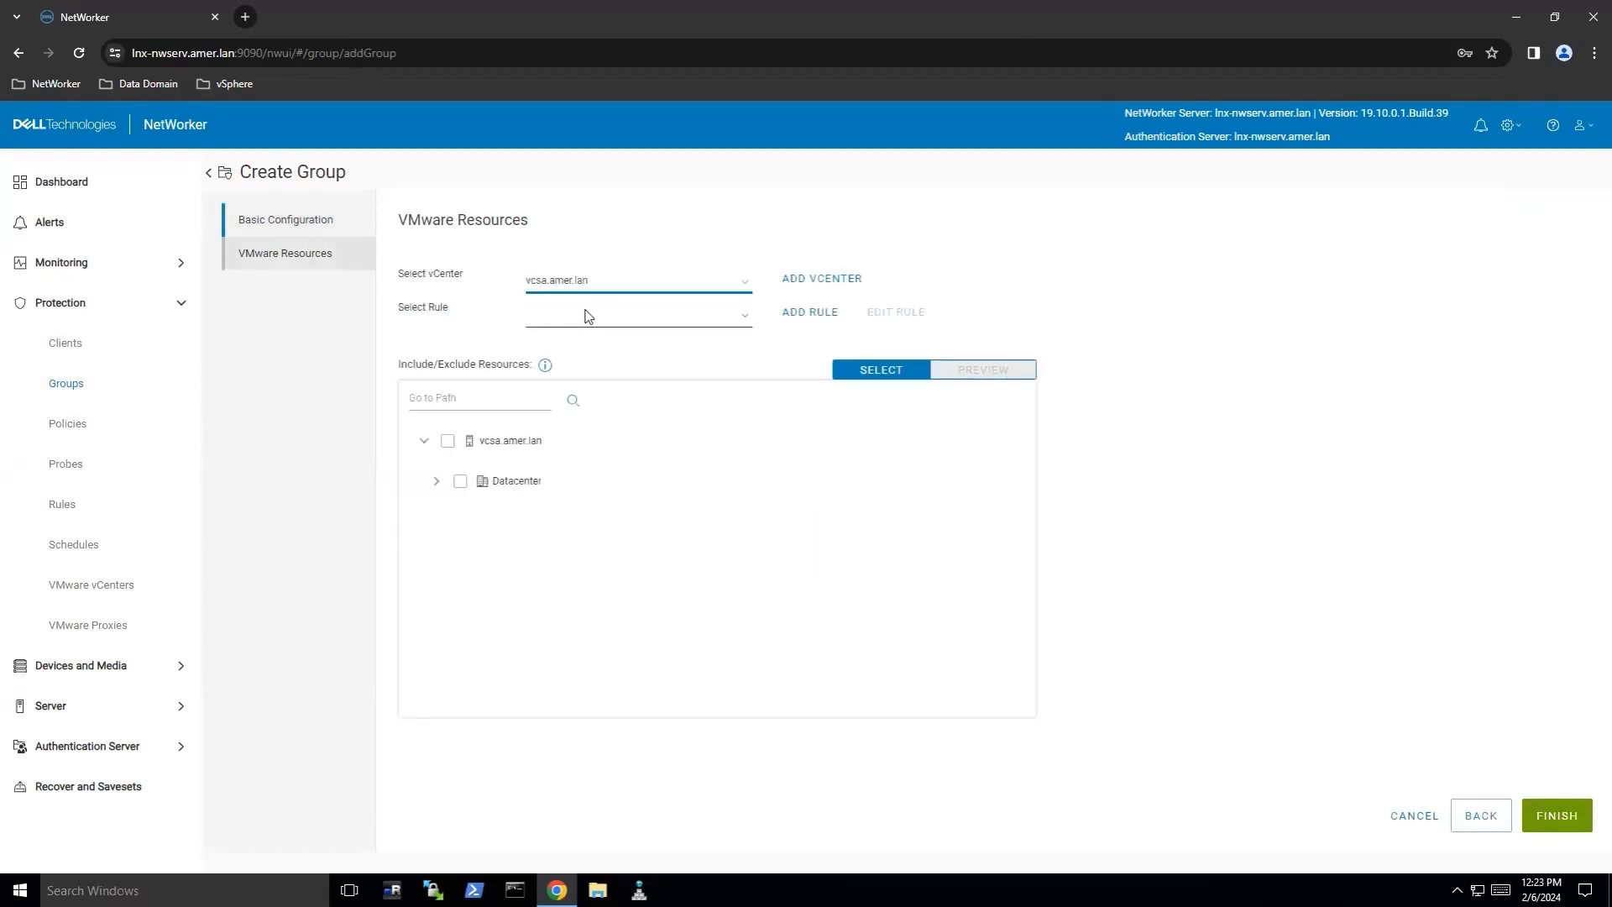
{"action": "left_click", "coordinate": [436, 482]}
{"action": "left_click", "coordinate": [449, 522]}
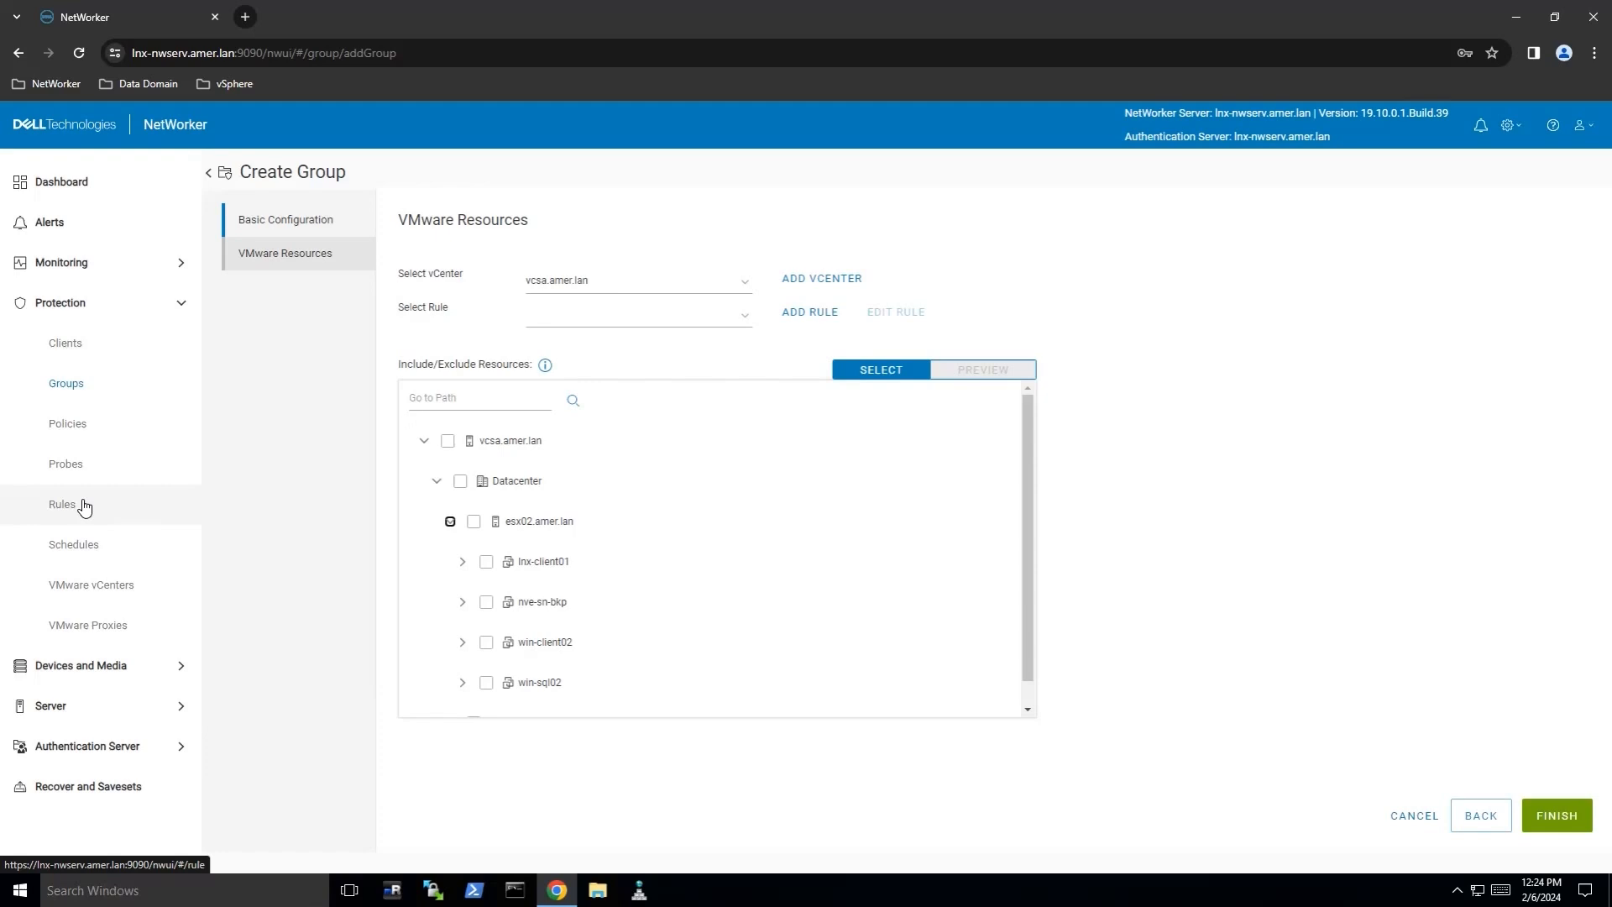
{"action": "left_click", "coordinate": [487, 563]}
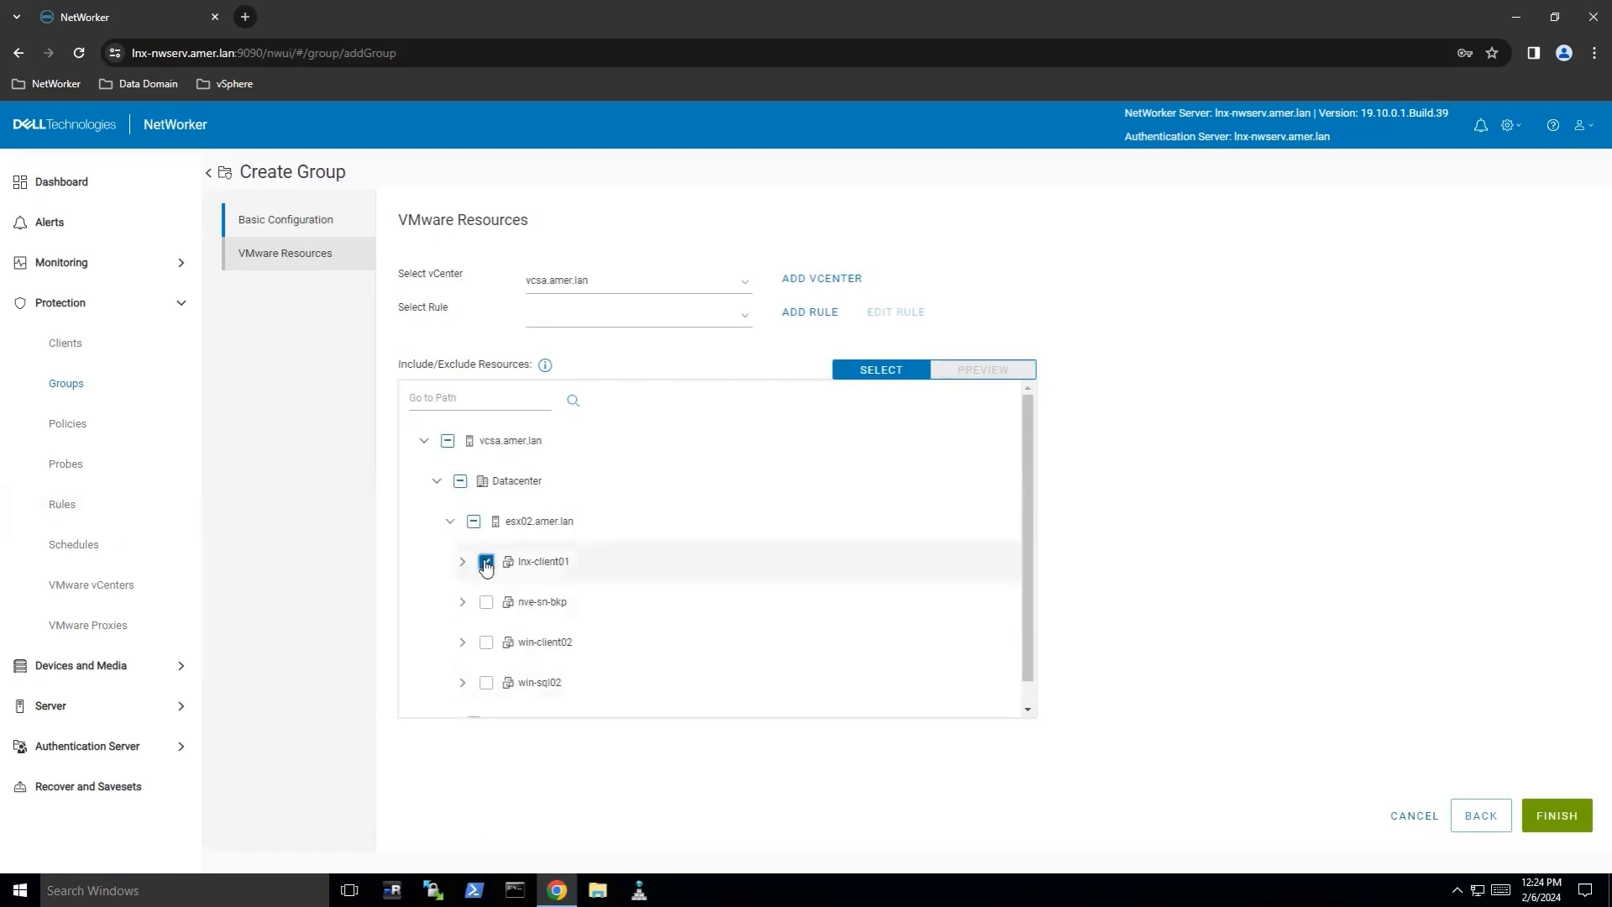
{"action": "left_click", "coordinate": [1558, 817]}
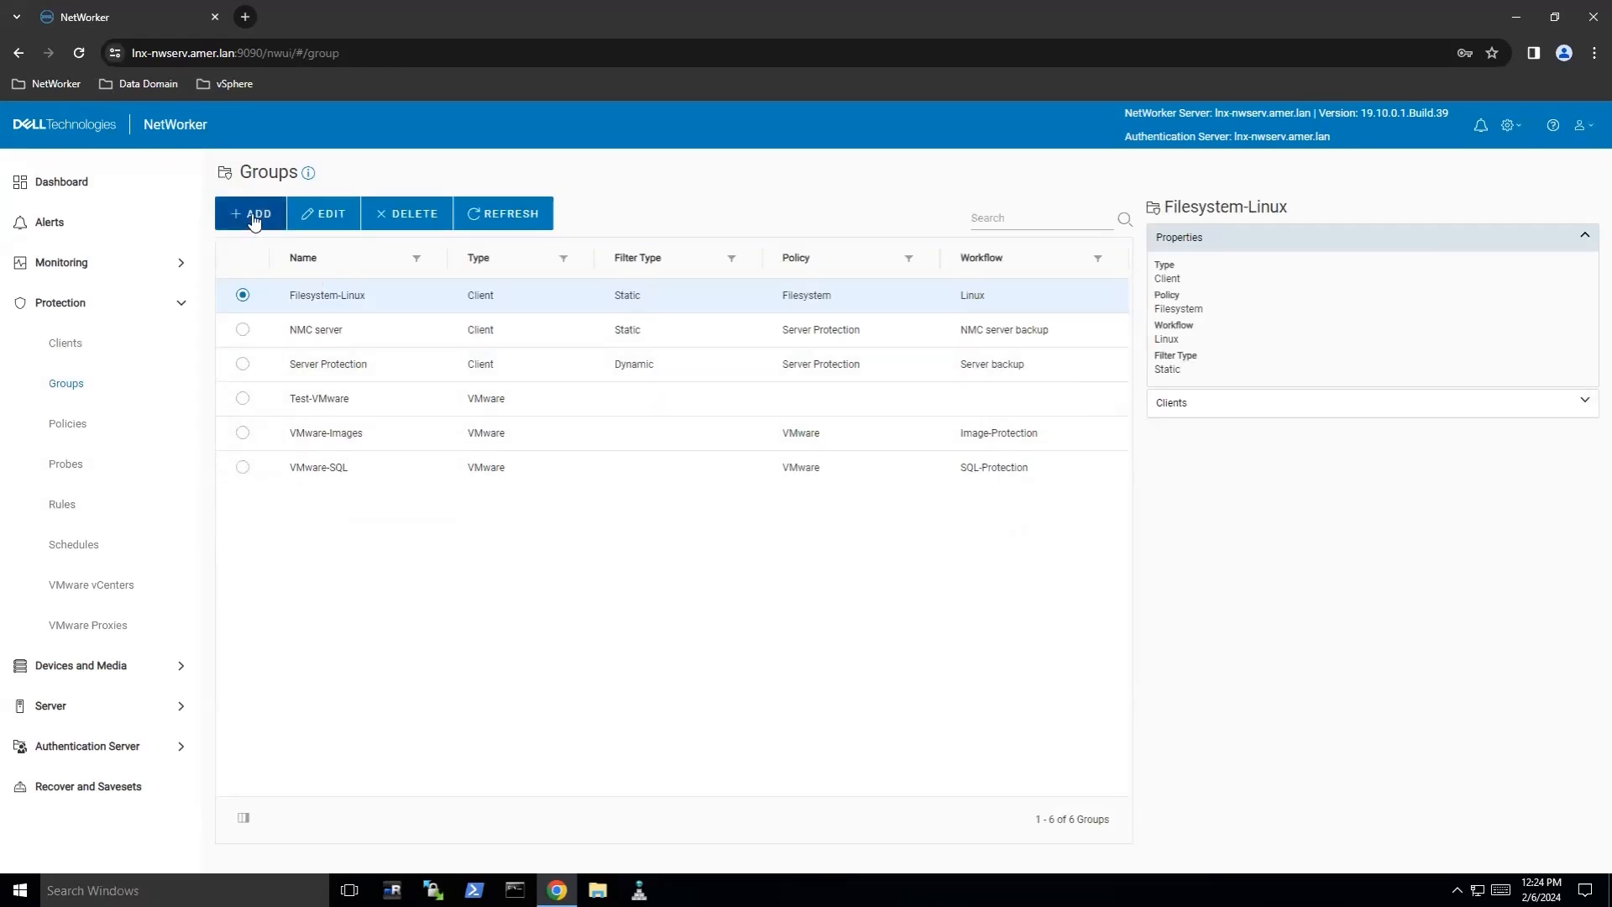
Create a Client-type group Test-Client containing lnx-client01.amer.lan.
{"action": "left_click", "coordinate": [255, 218]}
{"action": "left_click", "coordinate": [534, 278]}
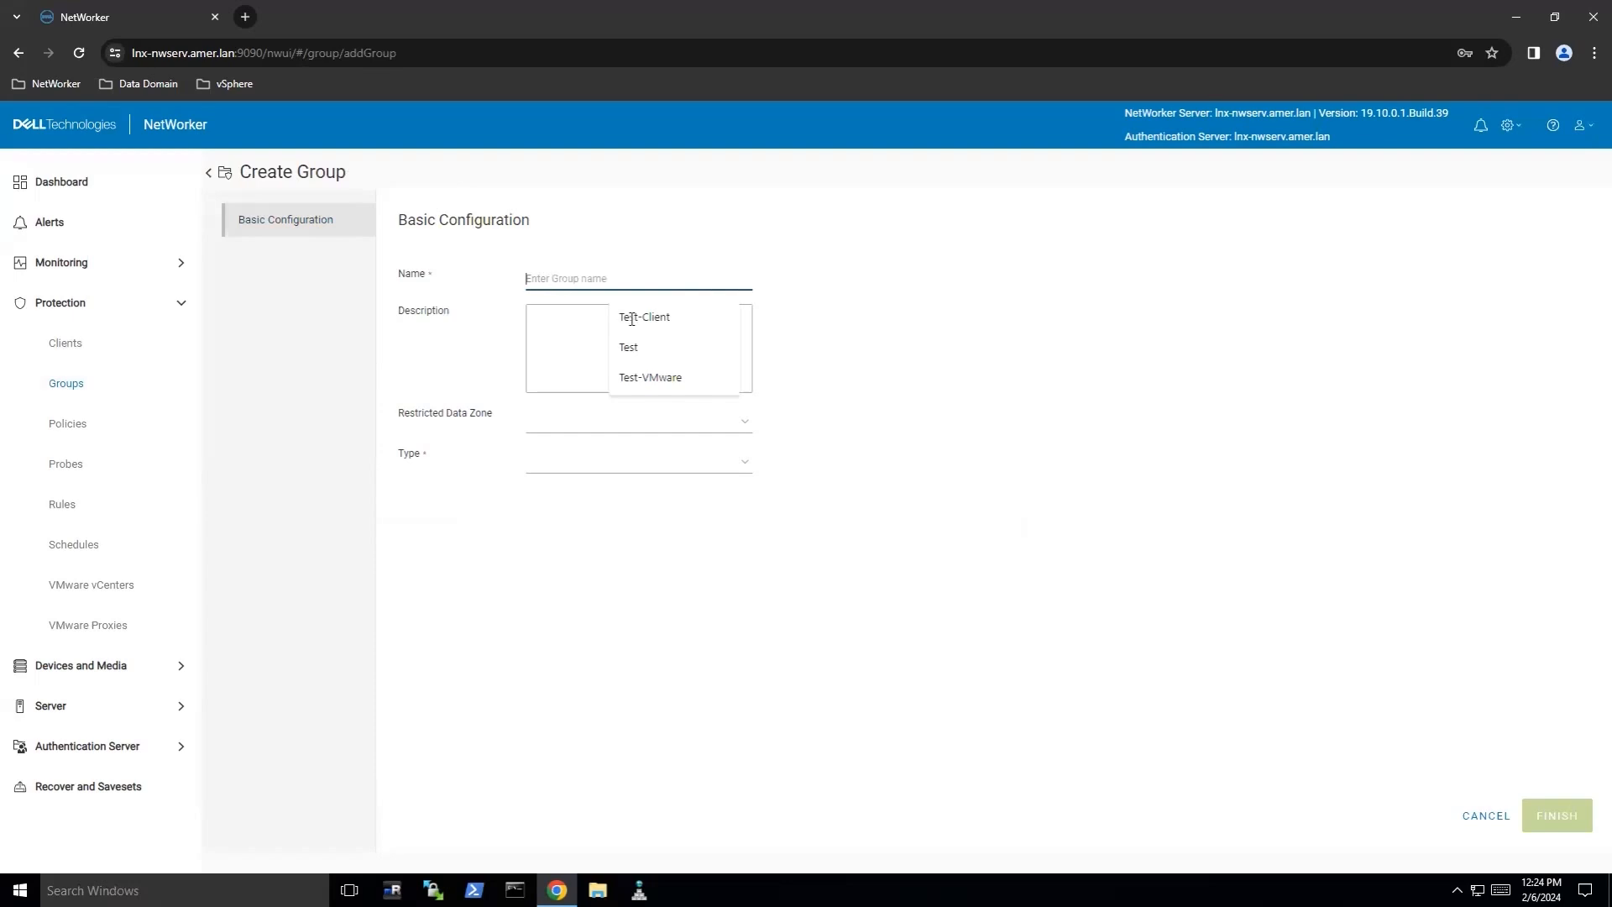
{"action": "left_click", "coordinate": [634, 322]}
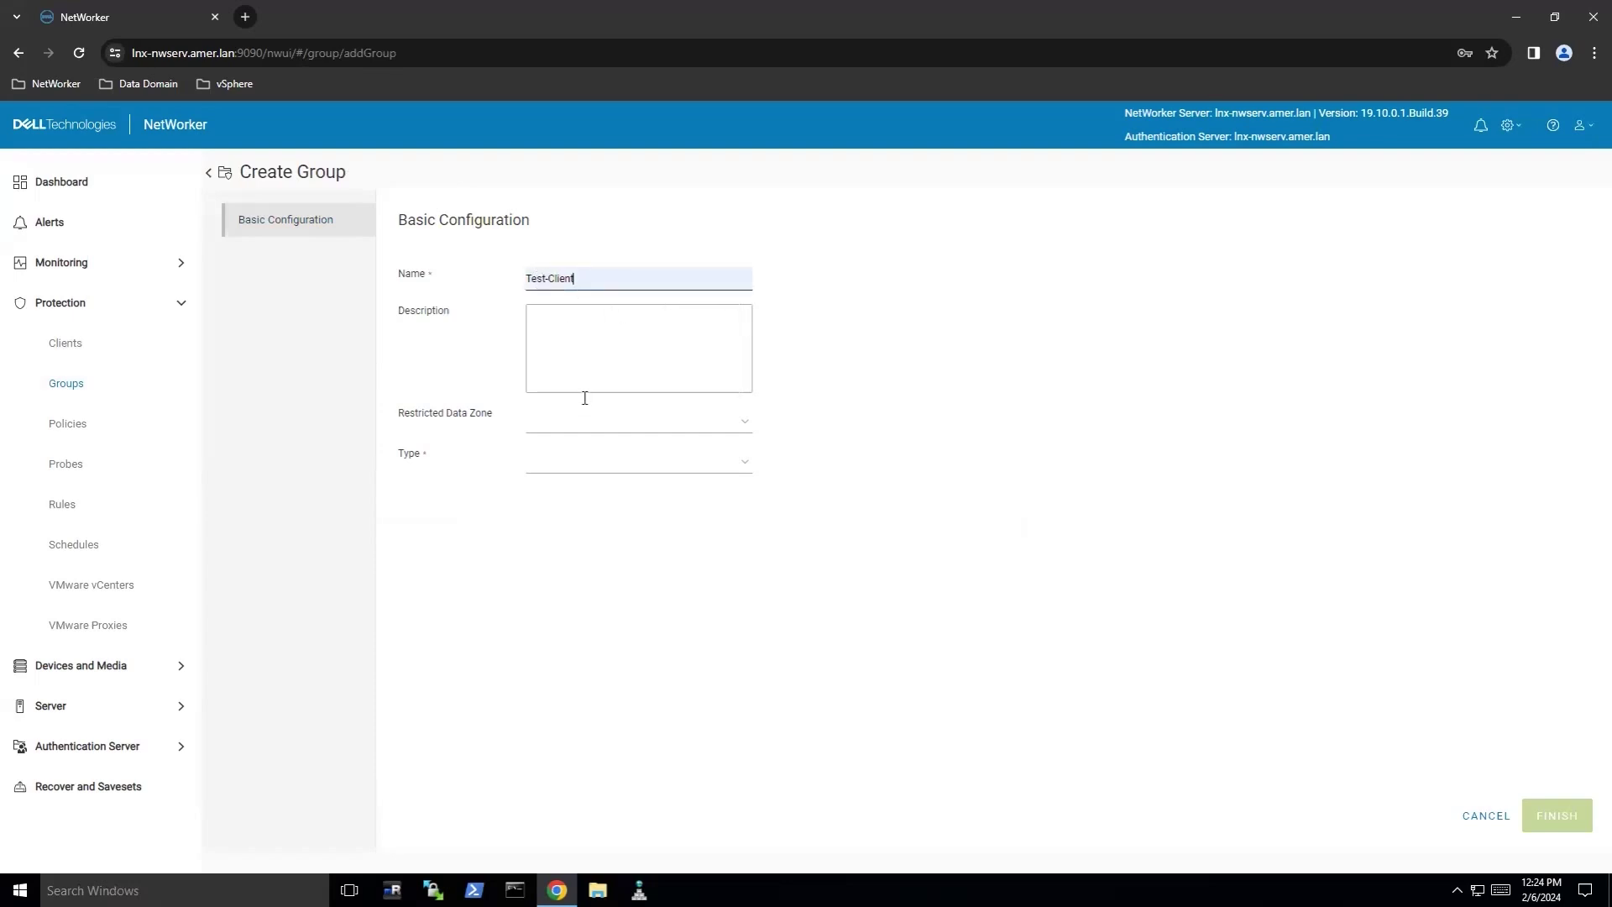
{"action": "left_click", "coordinate": [577, 462]}
{"action": "left_click", "coordinate": [575, 520]}
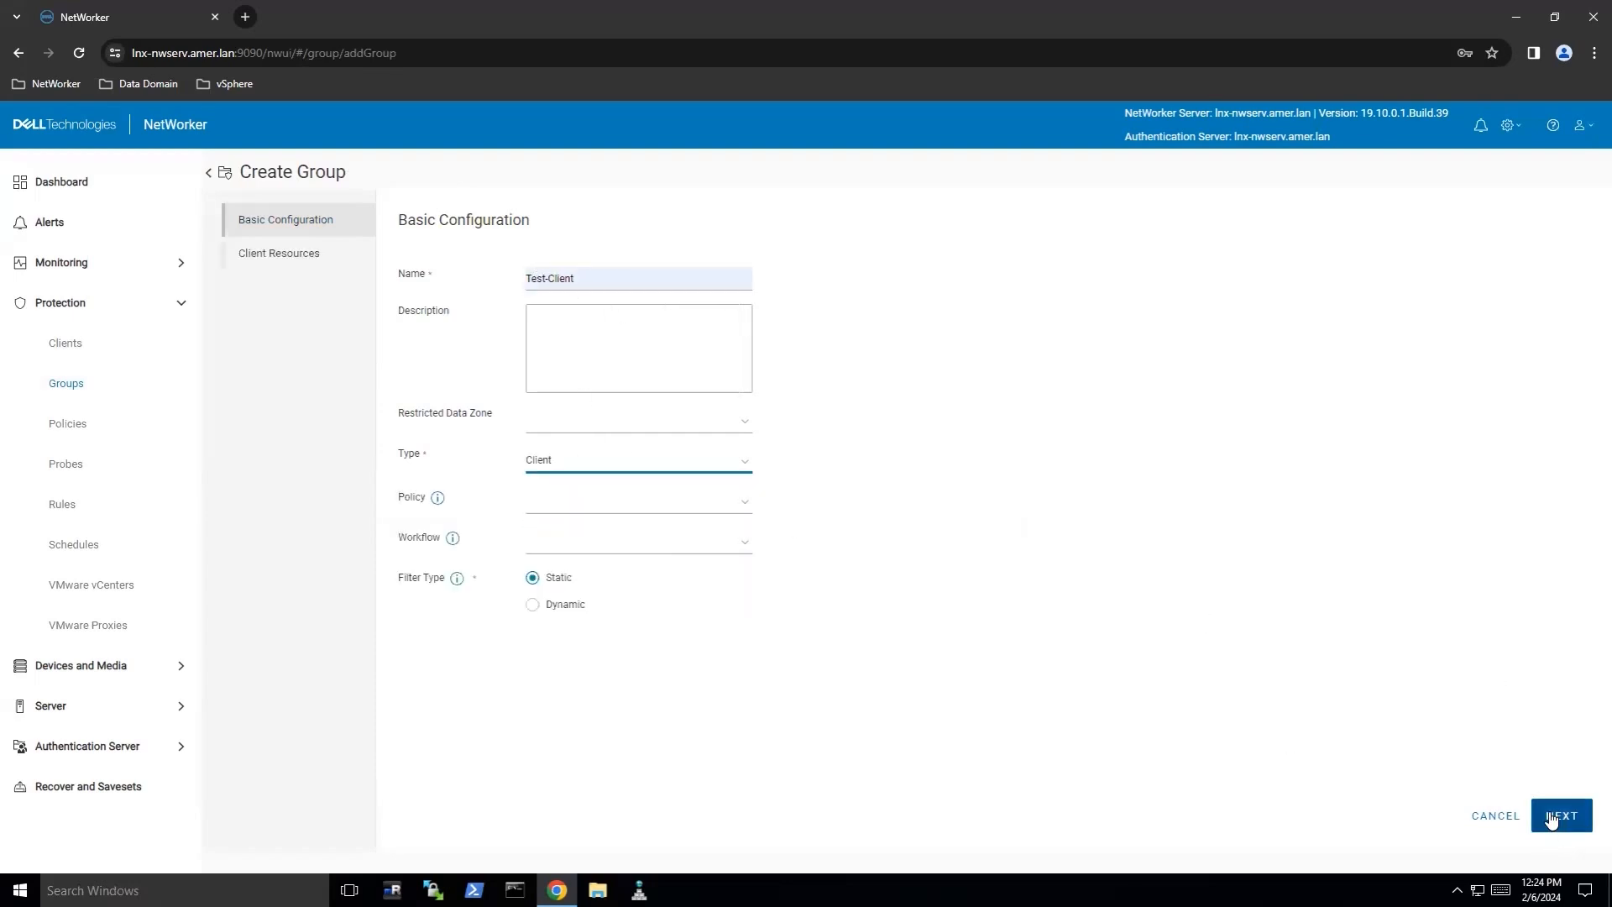
{"action": "left_click", "coordinate": [1563, 816]}
{"action": "left_click", "coordinate": [425, 349]}
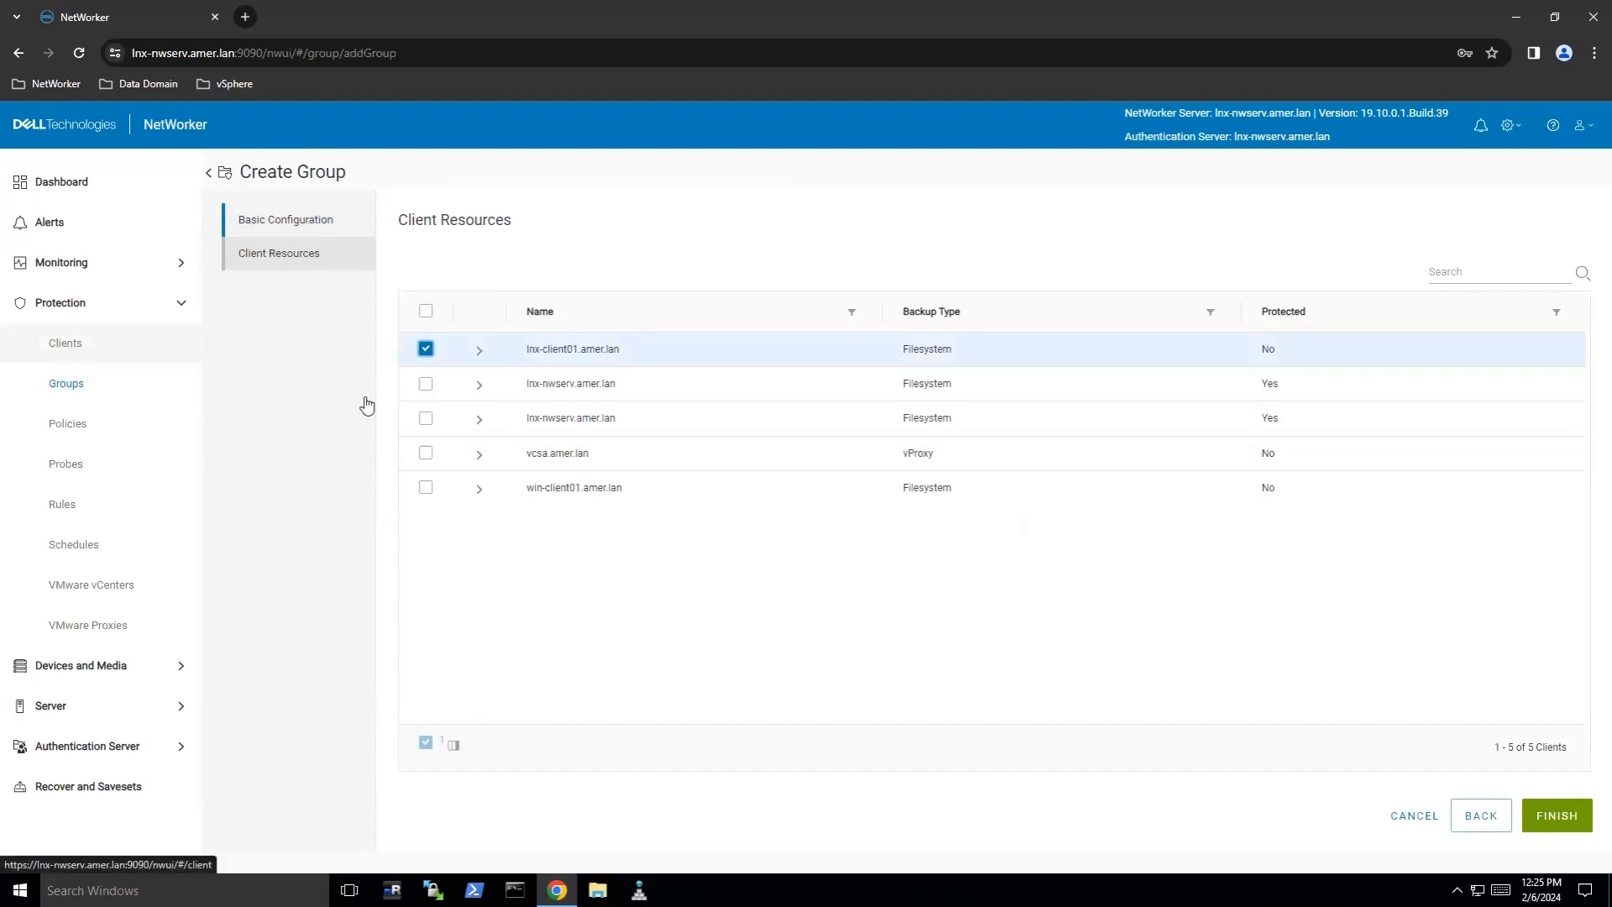
{"action": "left_click", "coordinate": [1549, 815]}
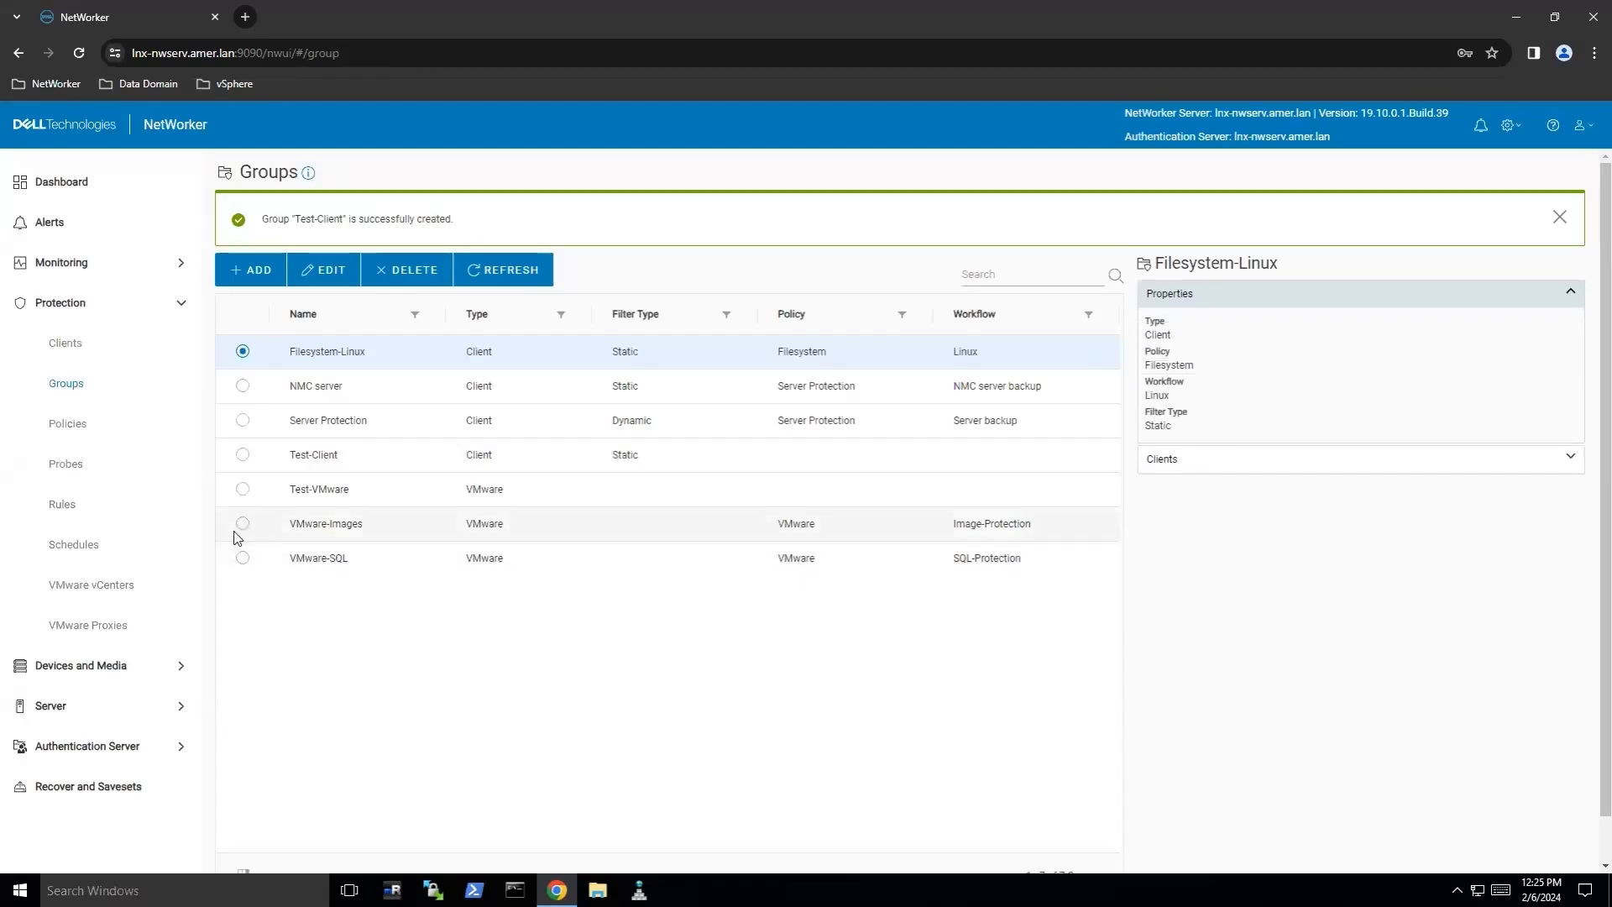
From Policies, start a policy named Test-VMware with a one-month protection period enabled.
{"action": "left_click", "coordinate": [68, 424]}
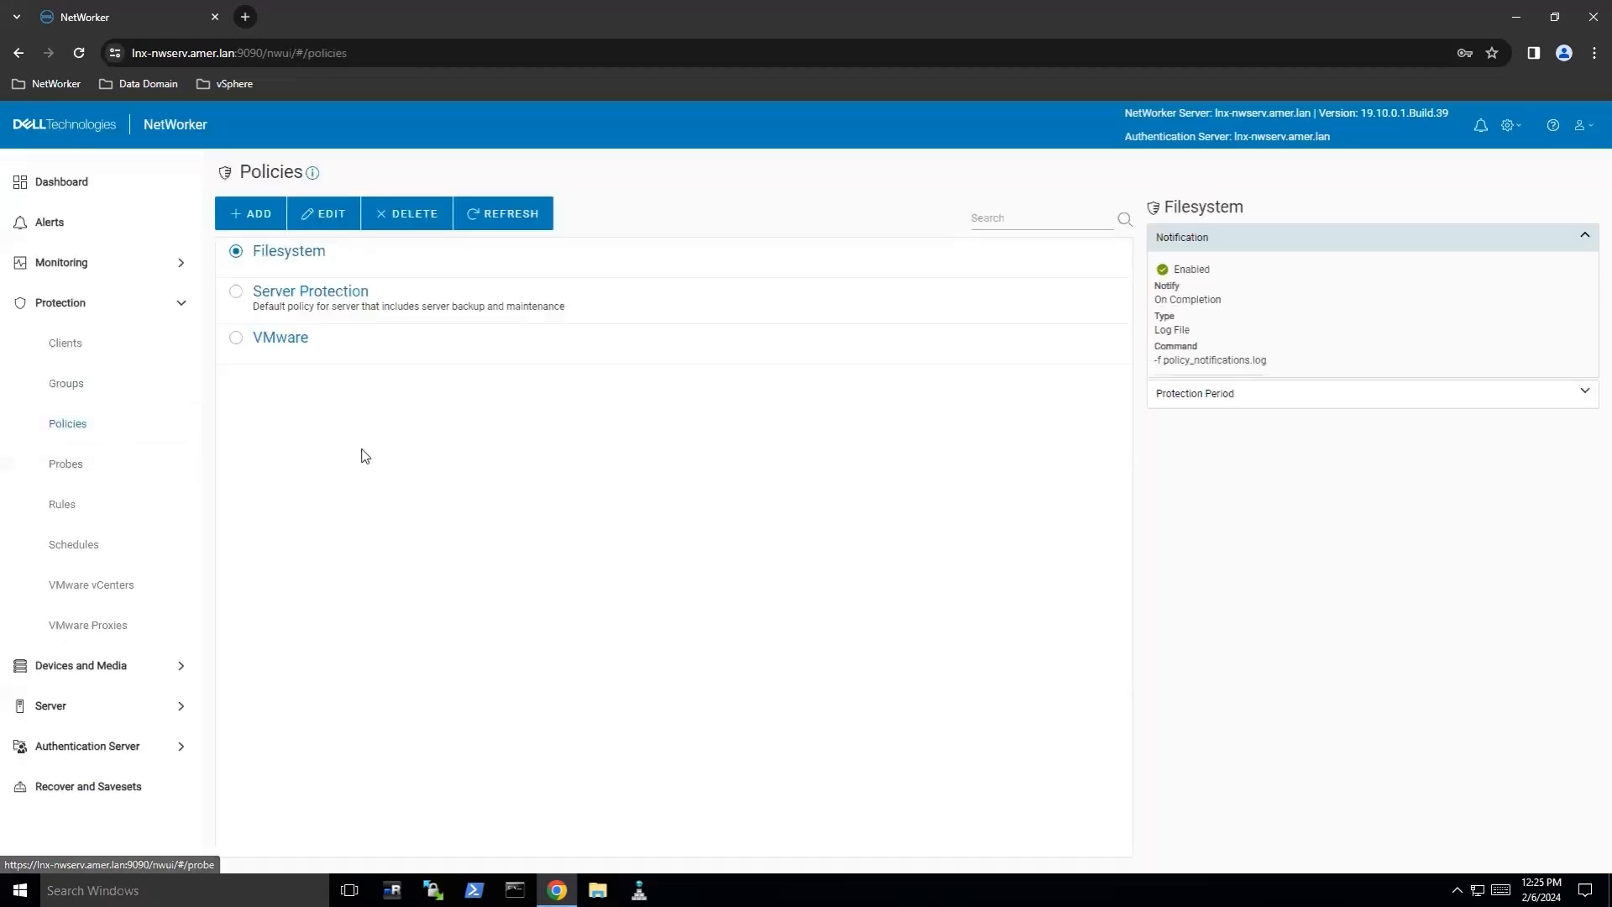
{"action": "left_click", "coordinate": [259, 215]}
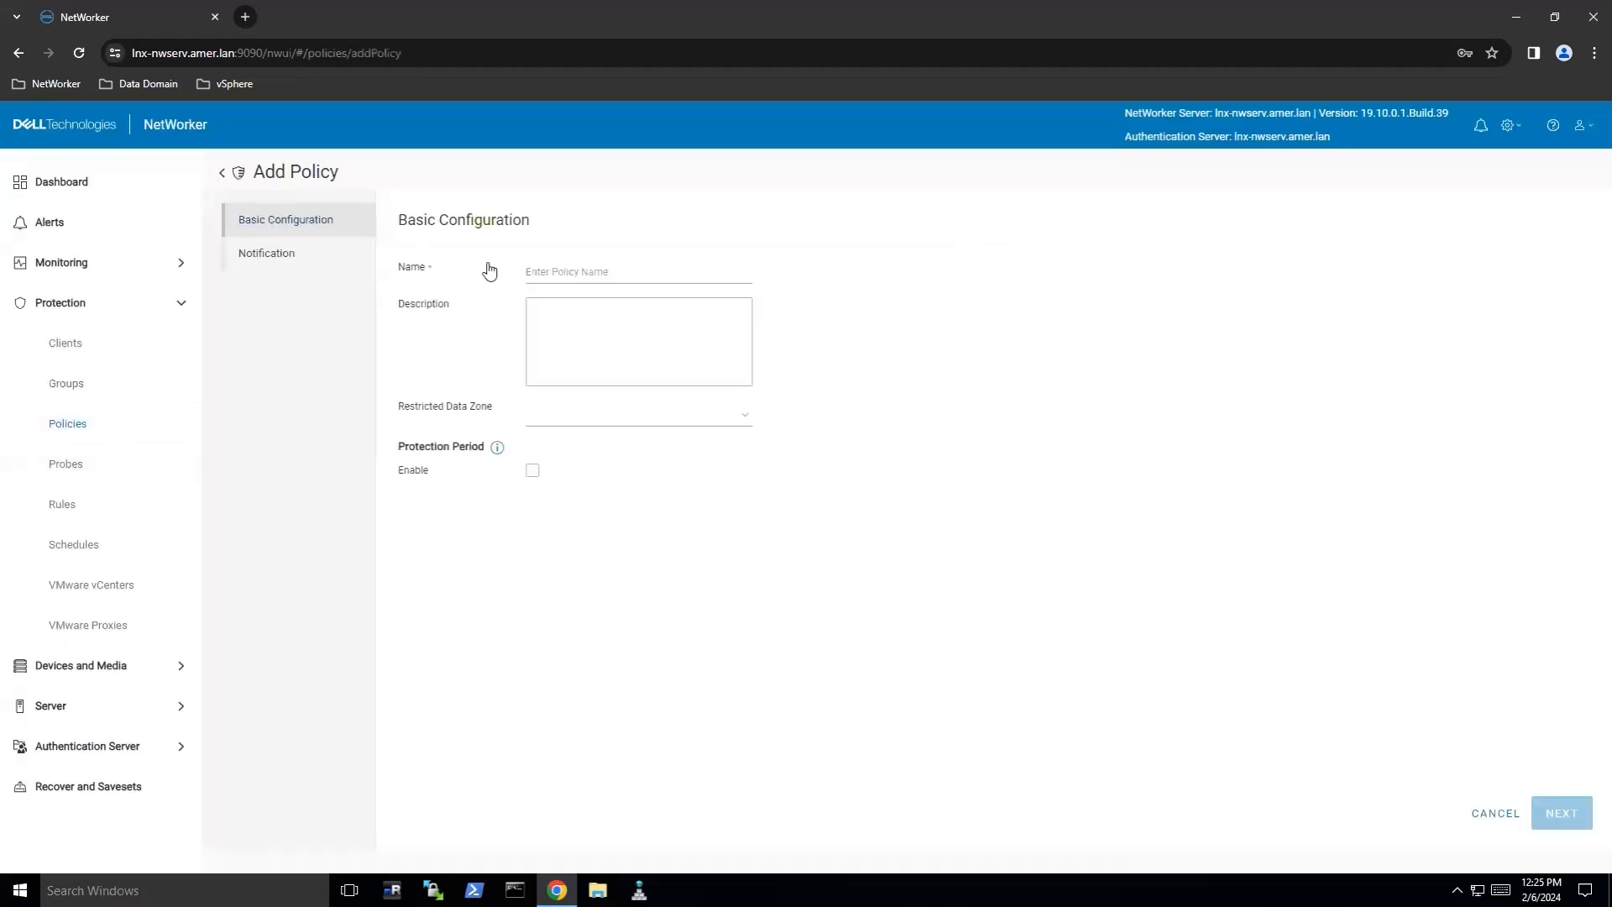
{"action": "left_click", "coordinate": [552, 274]}
{"action": "left_click", "coordinate": [661, 317]}
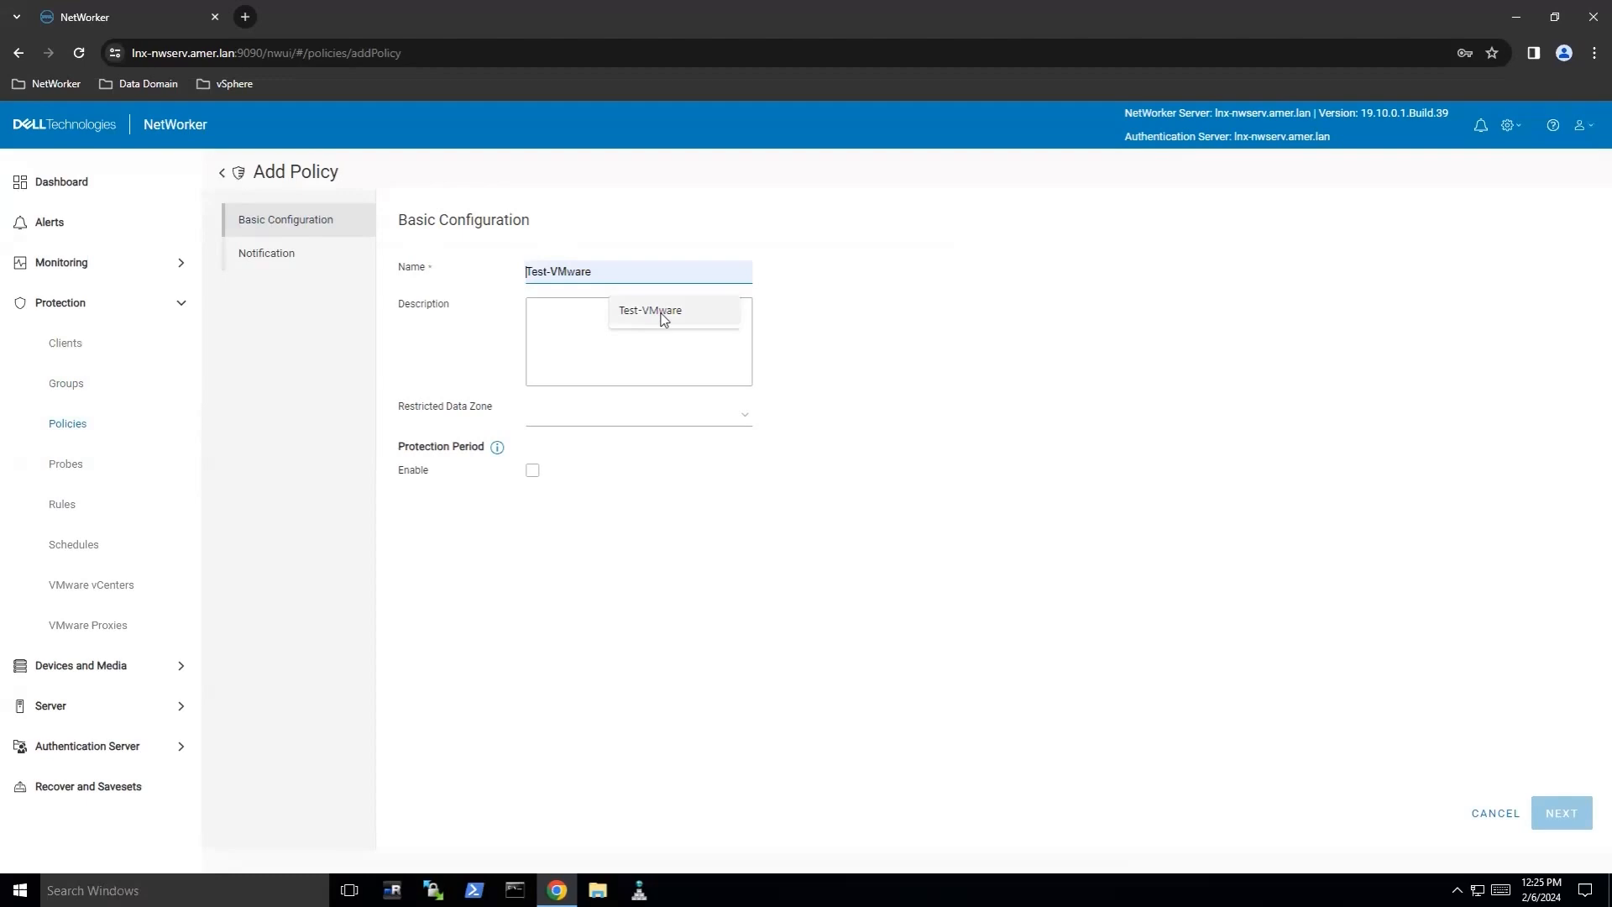
{"action": "left_click", "coordinate": [662, 316]}
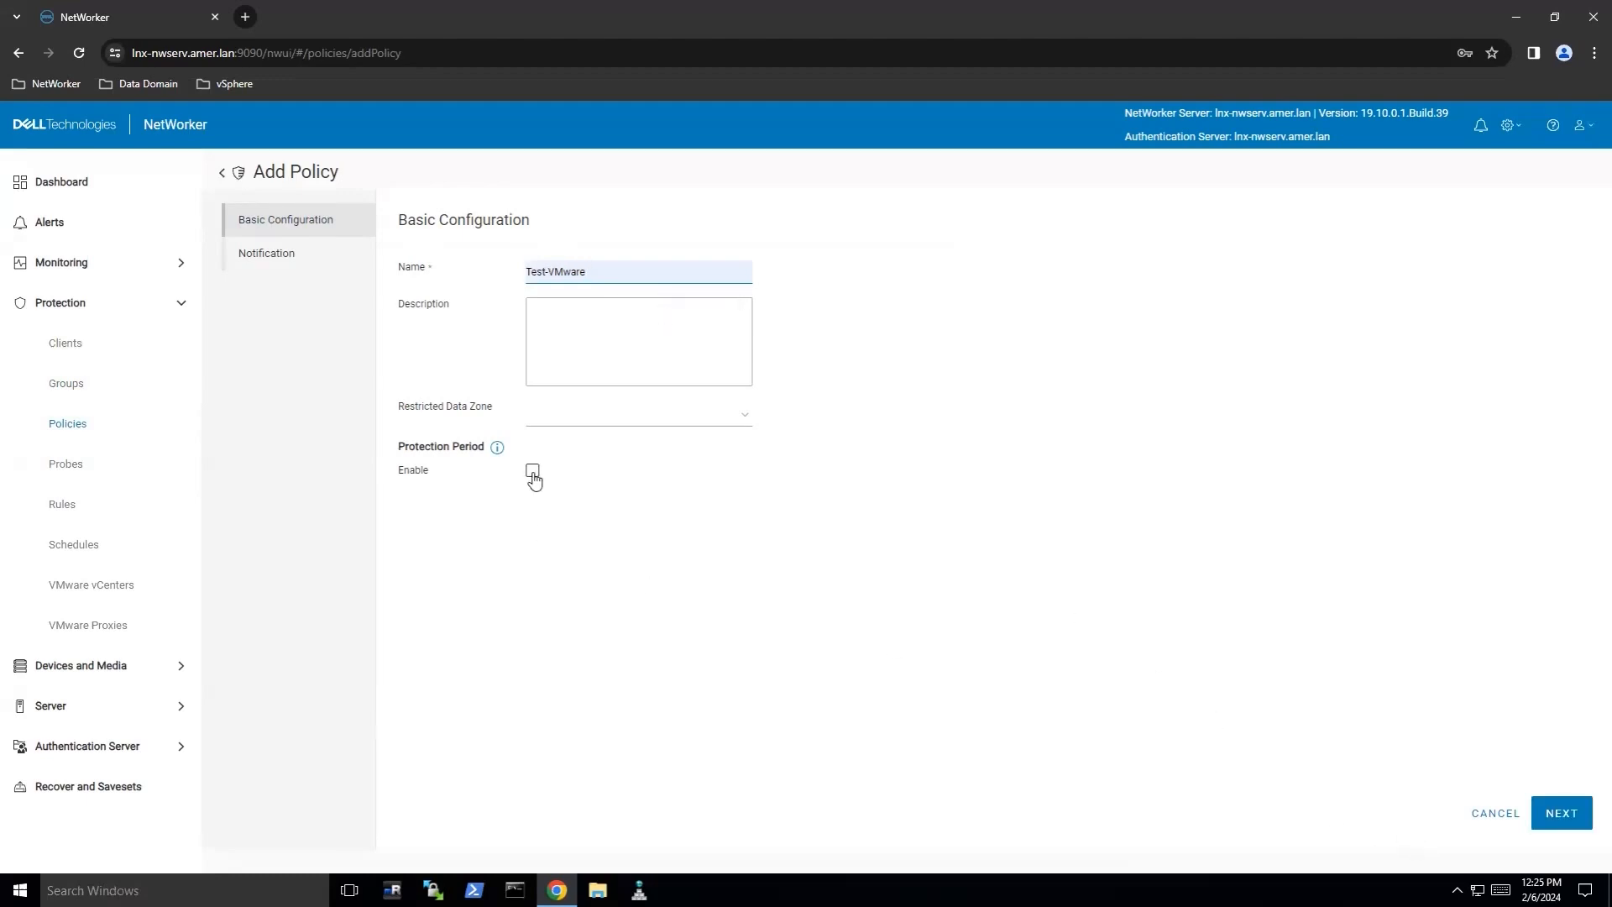
{"action": "left_click", "coordinate": [533, 475]}
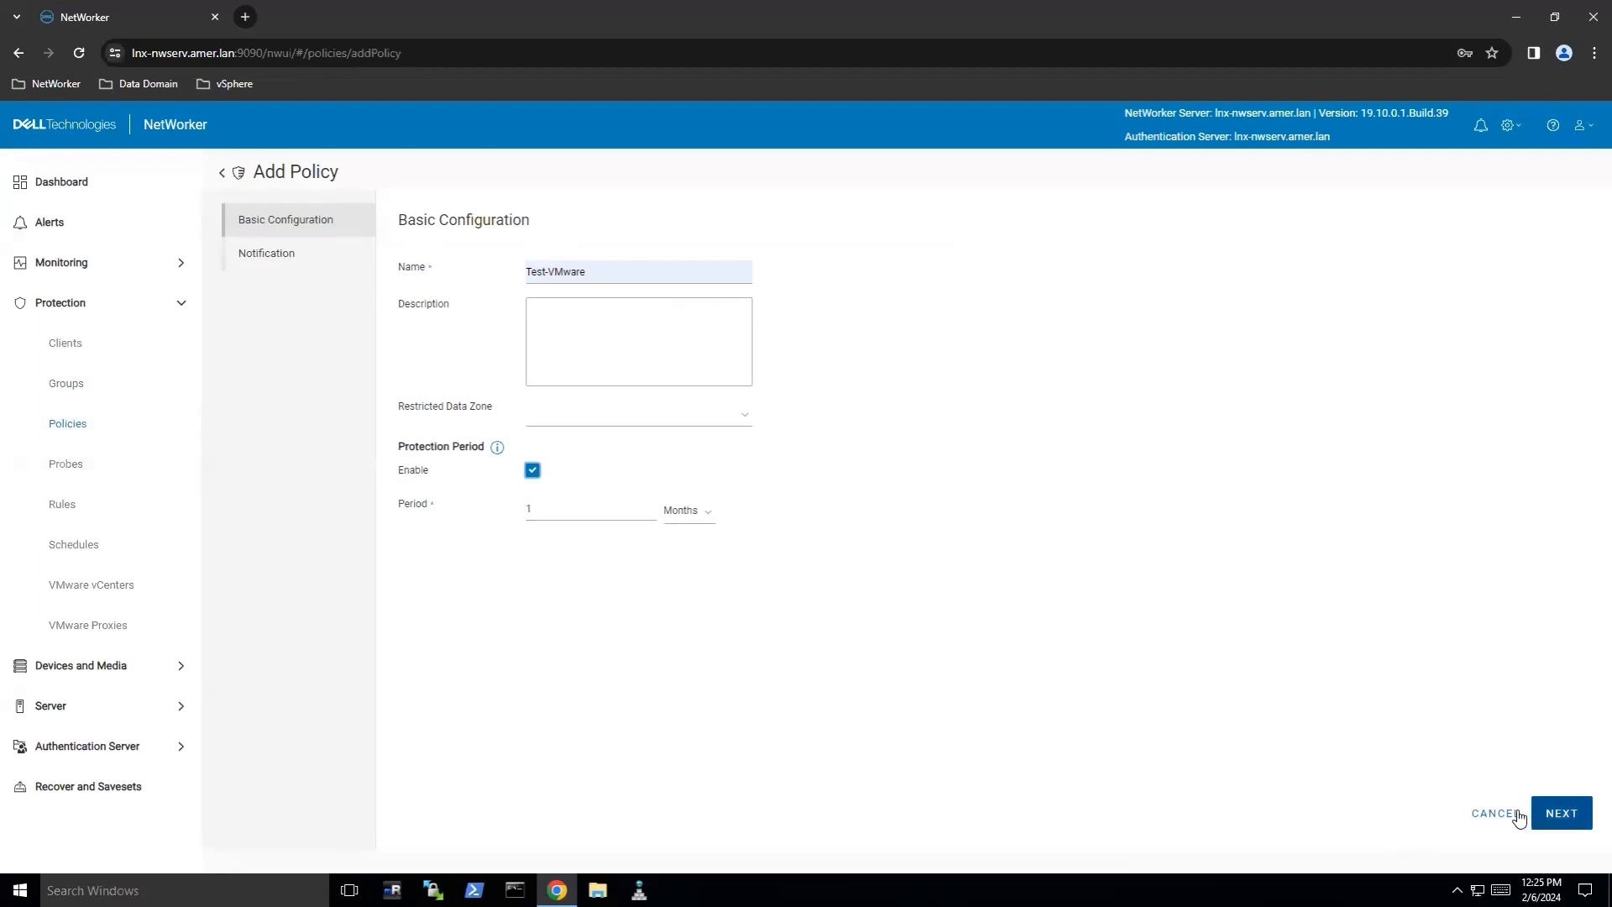
{"action": "left_click", "coordinate": [1563, 813]}
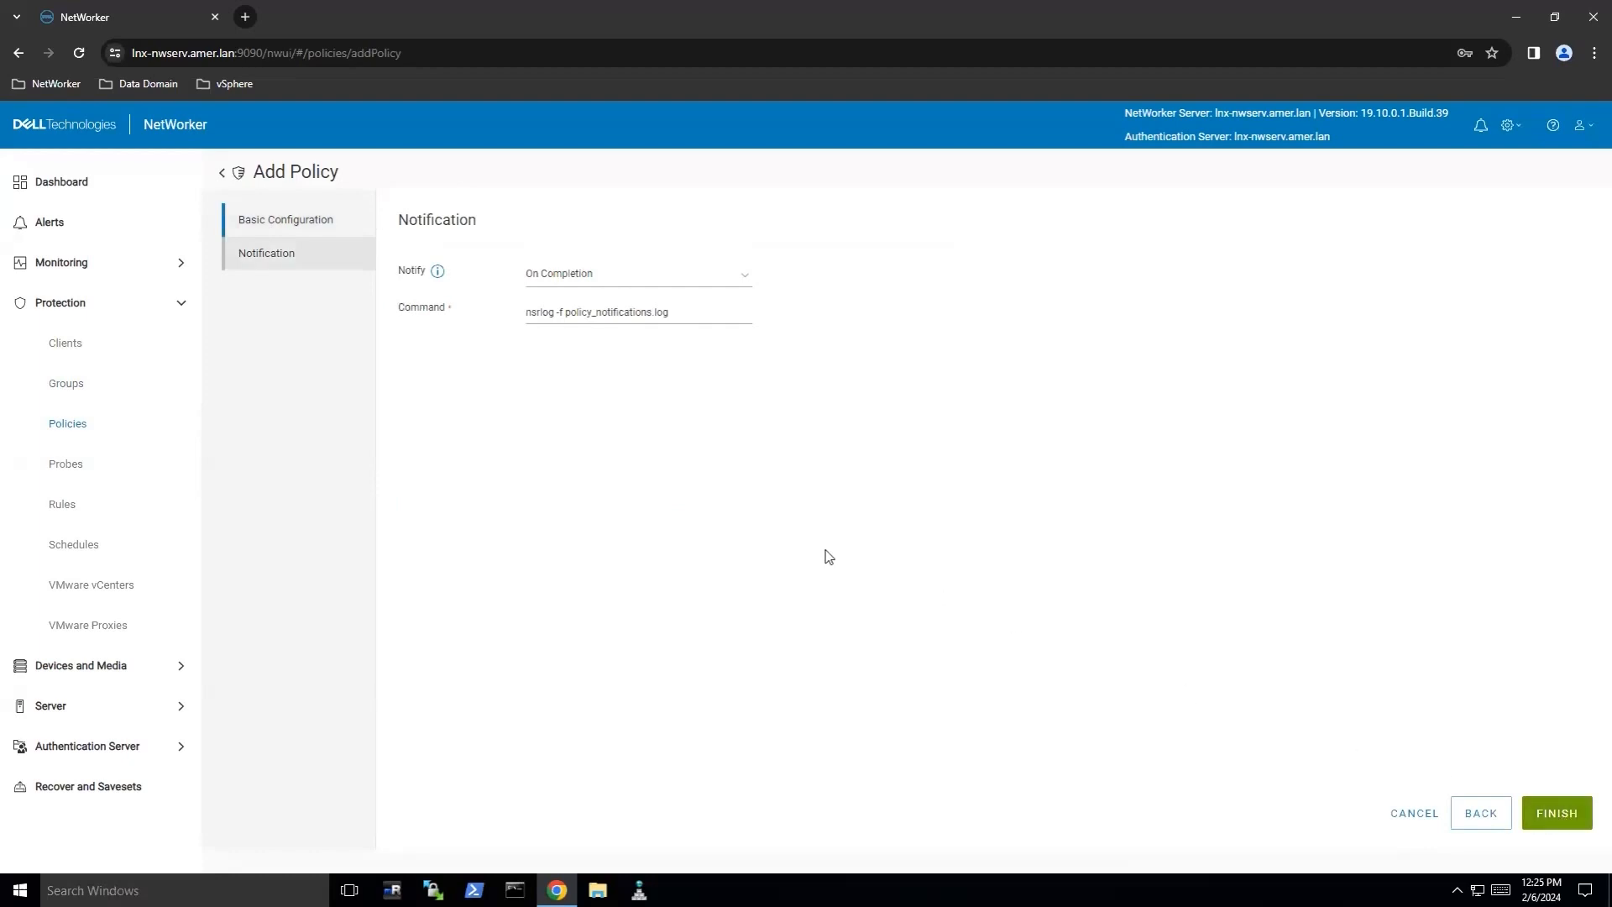
Set the policy to notify On Completion and finish creating it.
{"action": "left_click", "coordinate": [749, 285]}
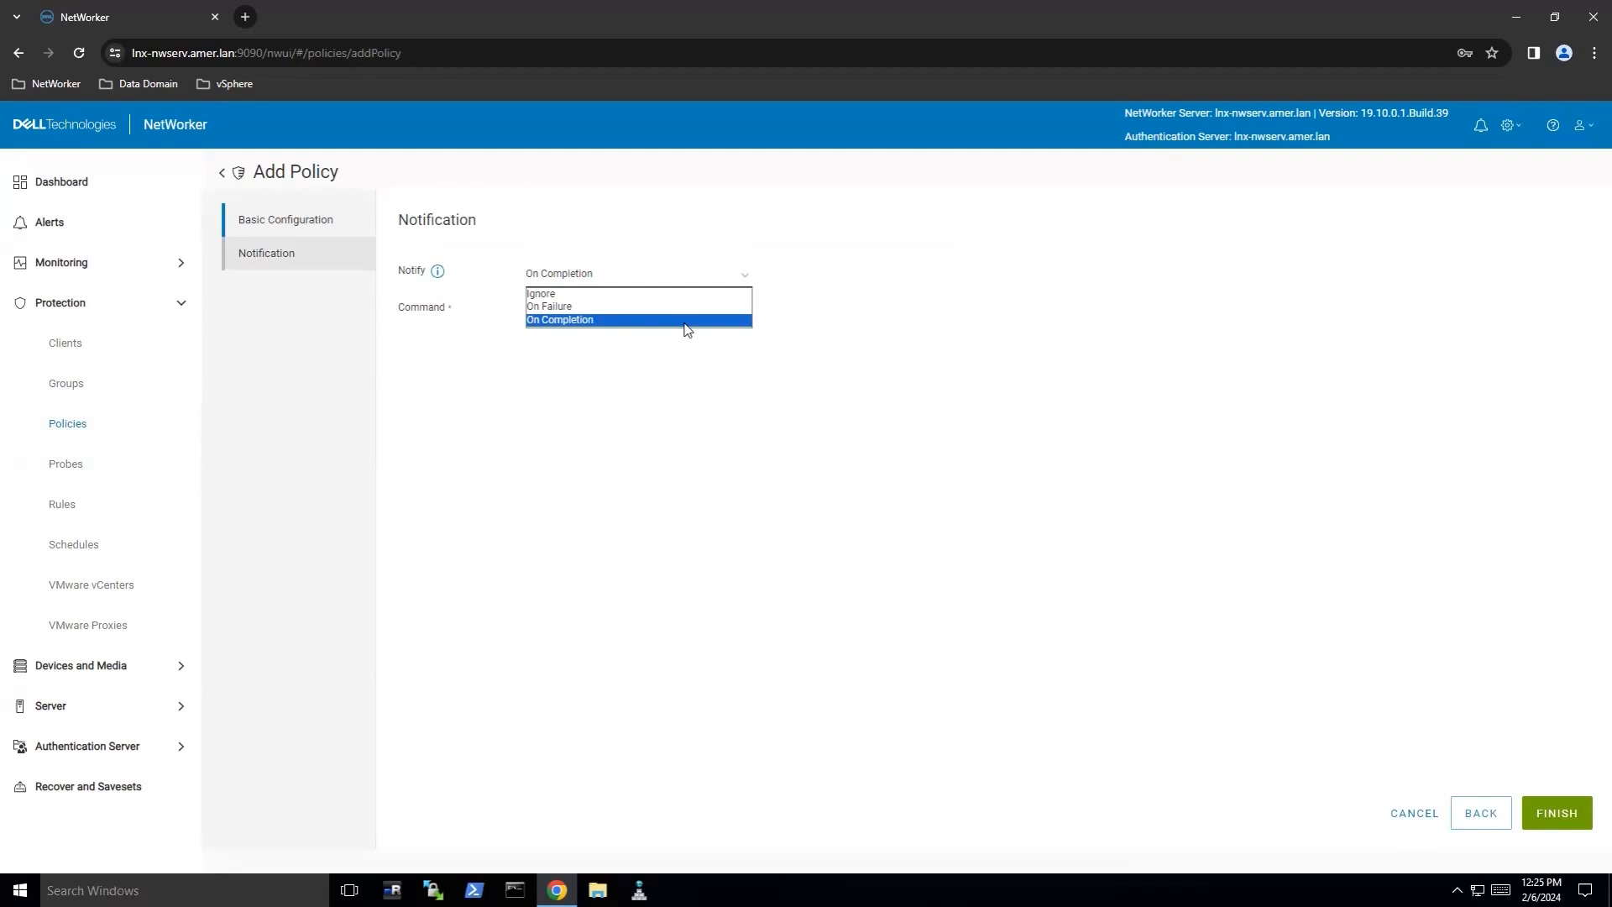
{"action": "left_click", "coordinate": [687, 325]}
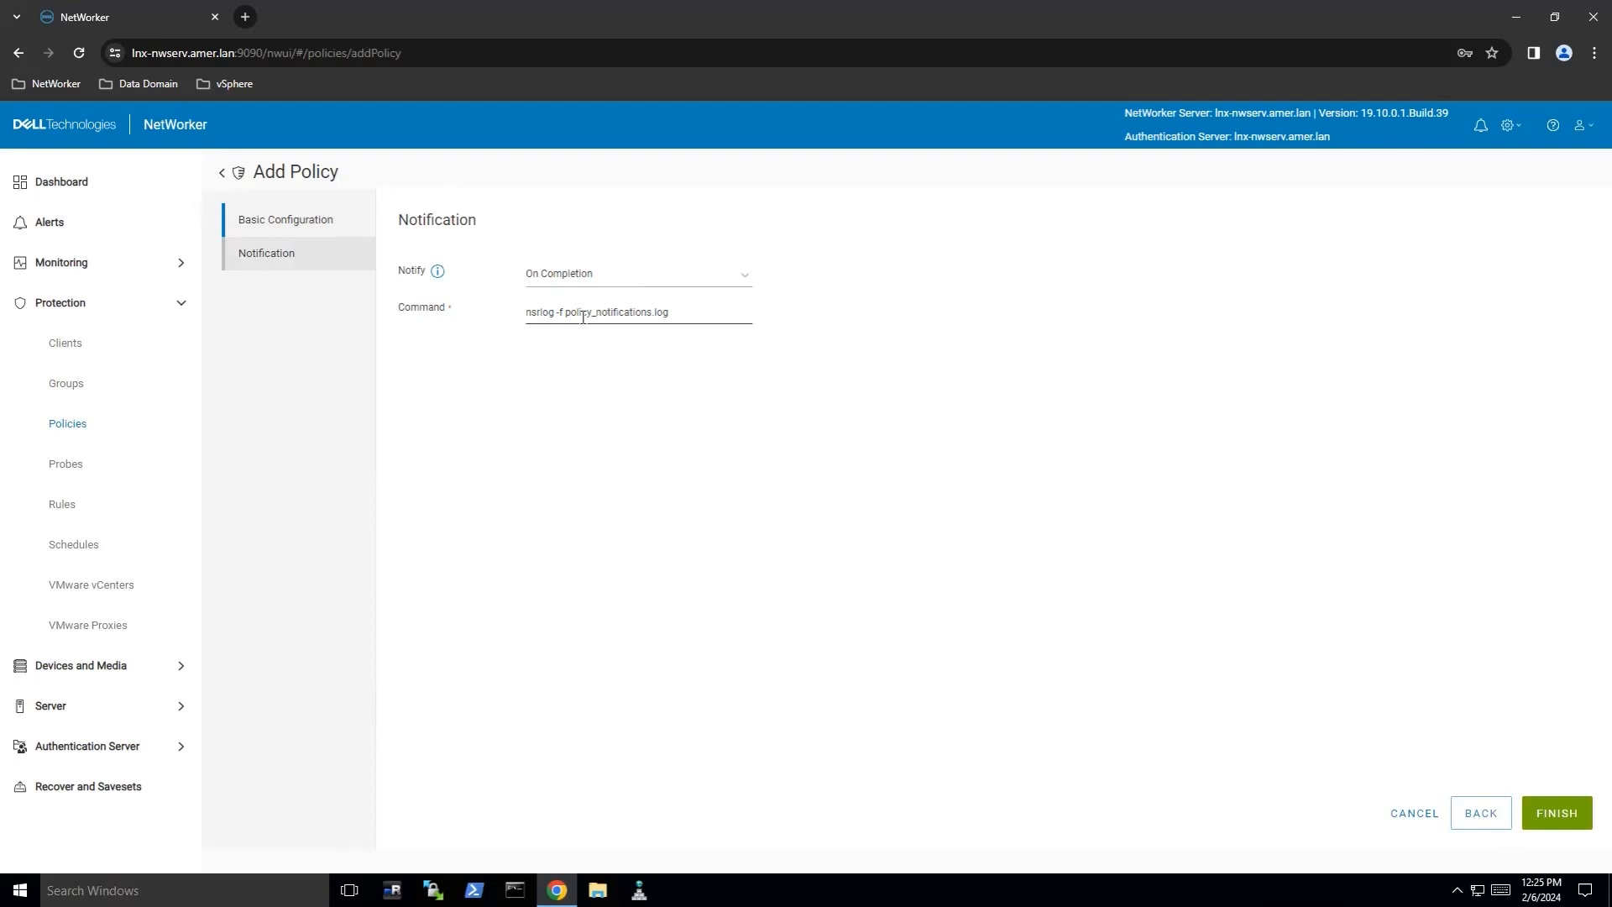
{"action": "left_click", "coordinate": [1552, 815]}
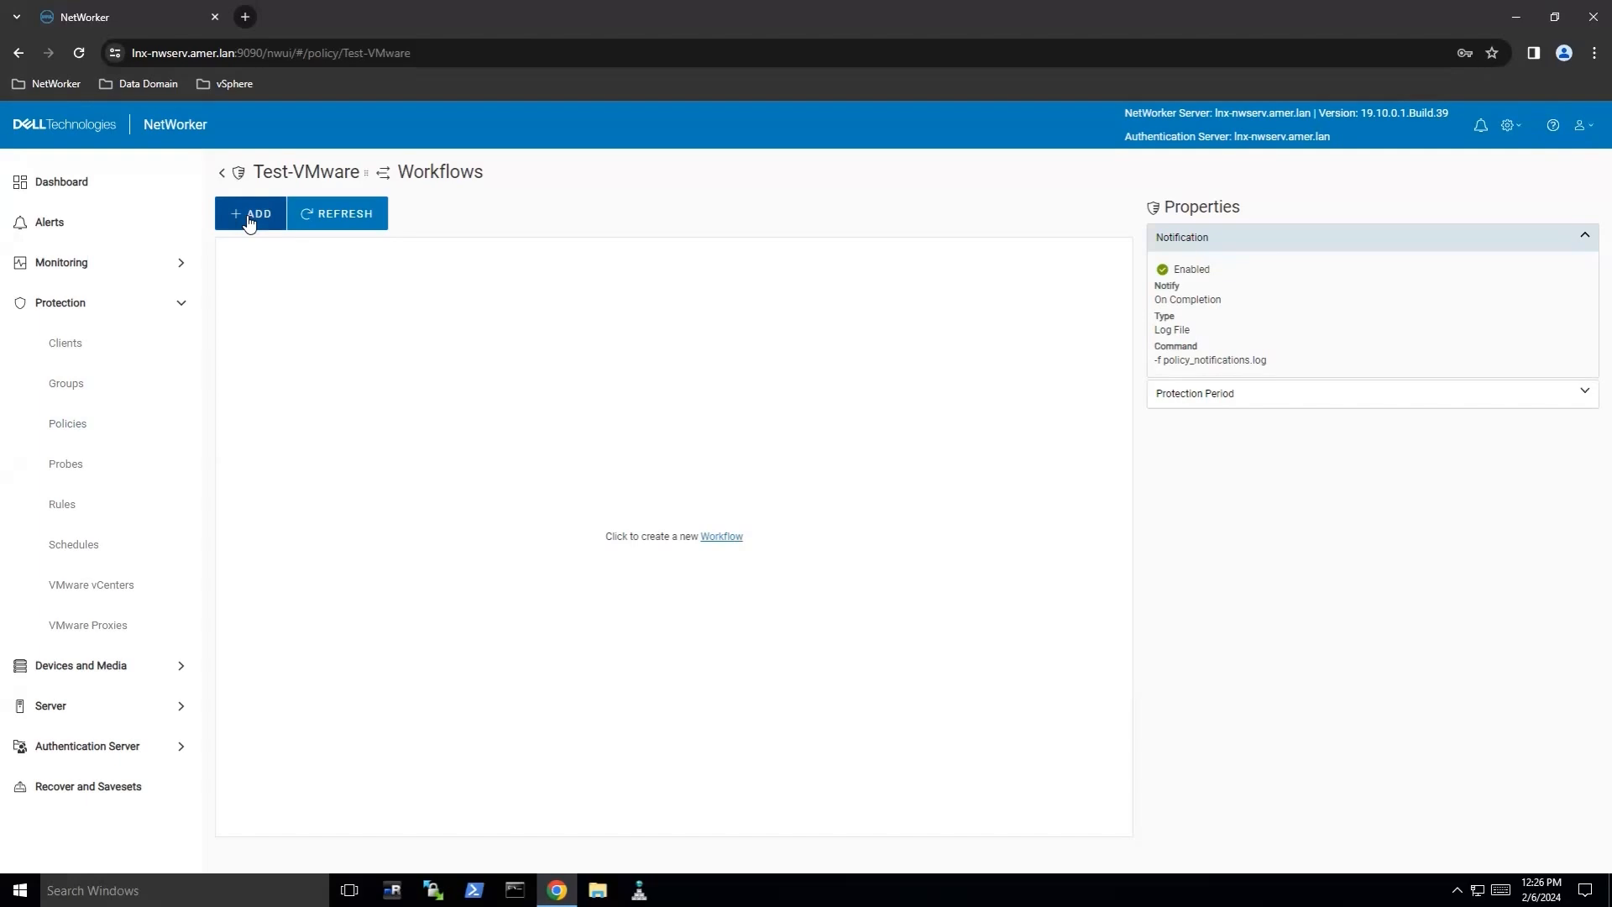
Create the VMWare workflow, keeping defaults and assigning it the Test-VMware group.
{"action": "left_click", "coordinate": [250, 215]}
{"action": "left_click_drag", "start_coordinate": [602, 284], "coordinate": [462, 276]}
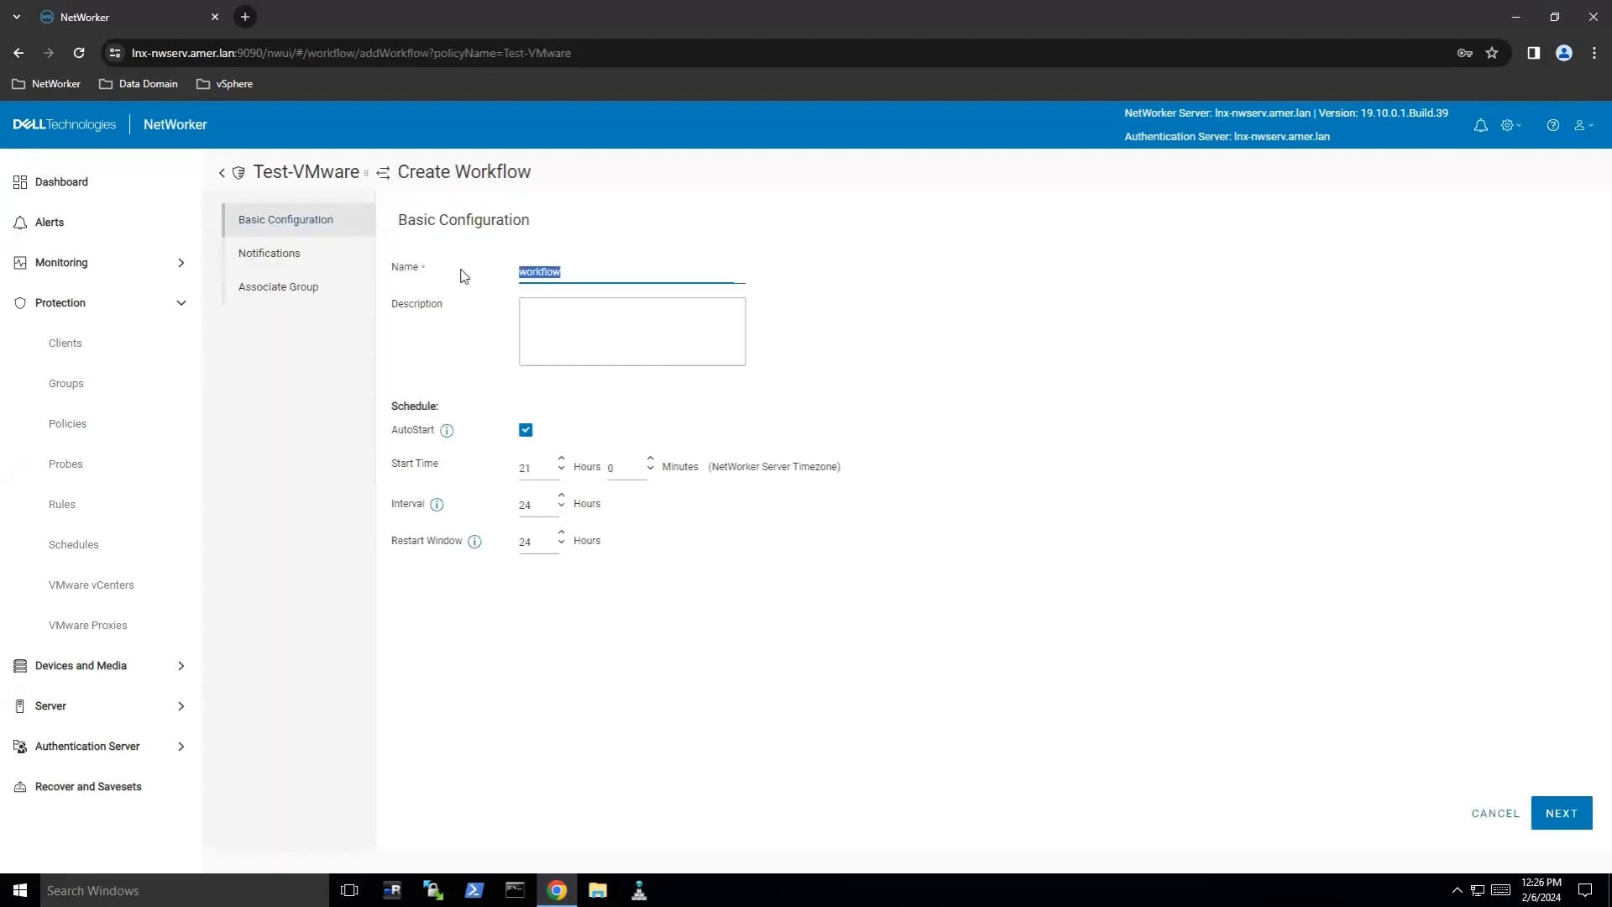
{"action": "type", "text": "VMWare"}
{"action": "left_click", "coordinate": [1562, 814]}
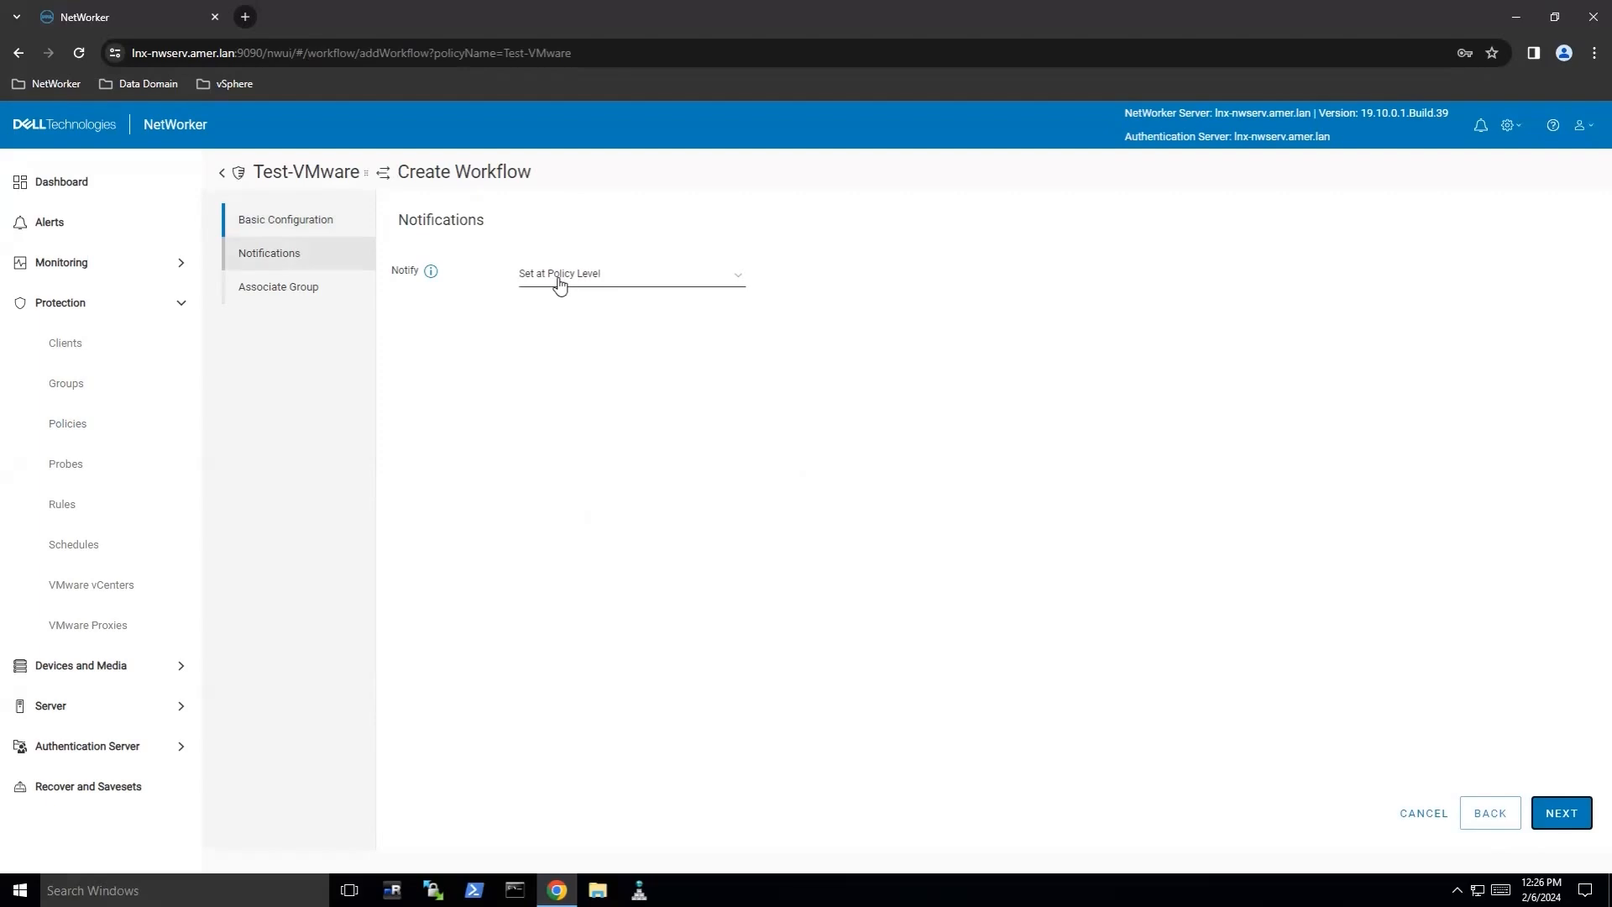
{"action": "left_click", "coordinate": [1562, 811]}
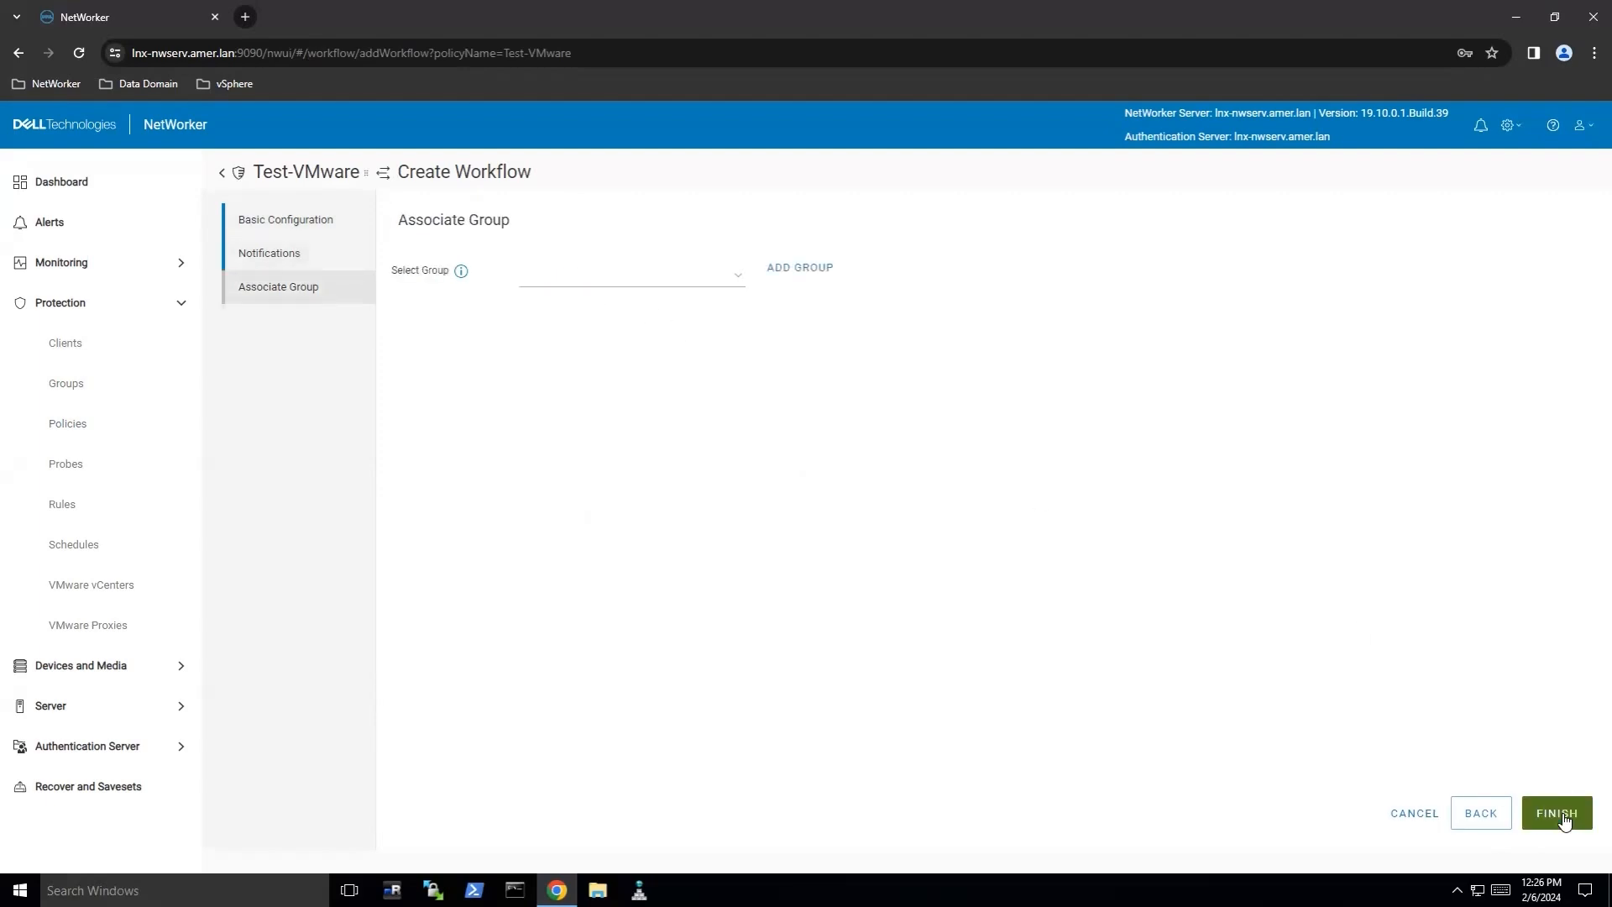
{"action": "left_click", "coordinate": [737, 282]}
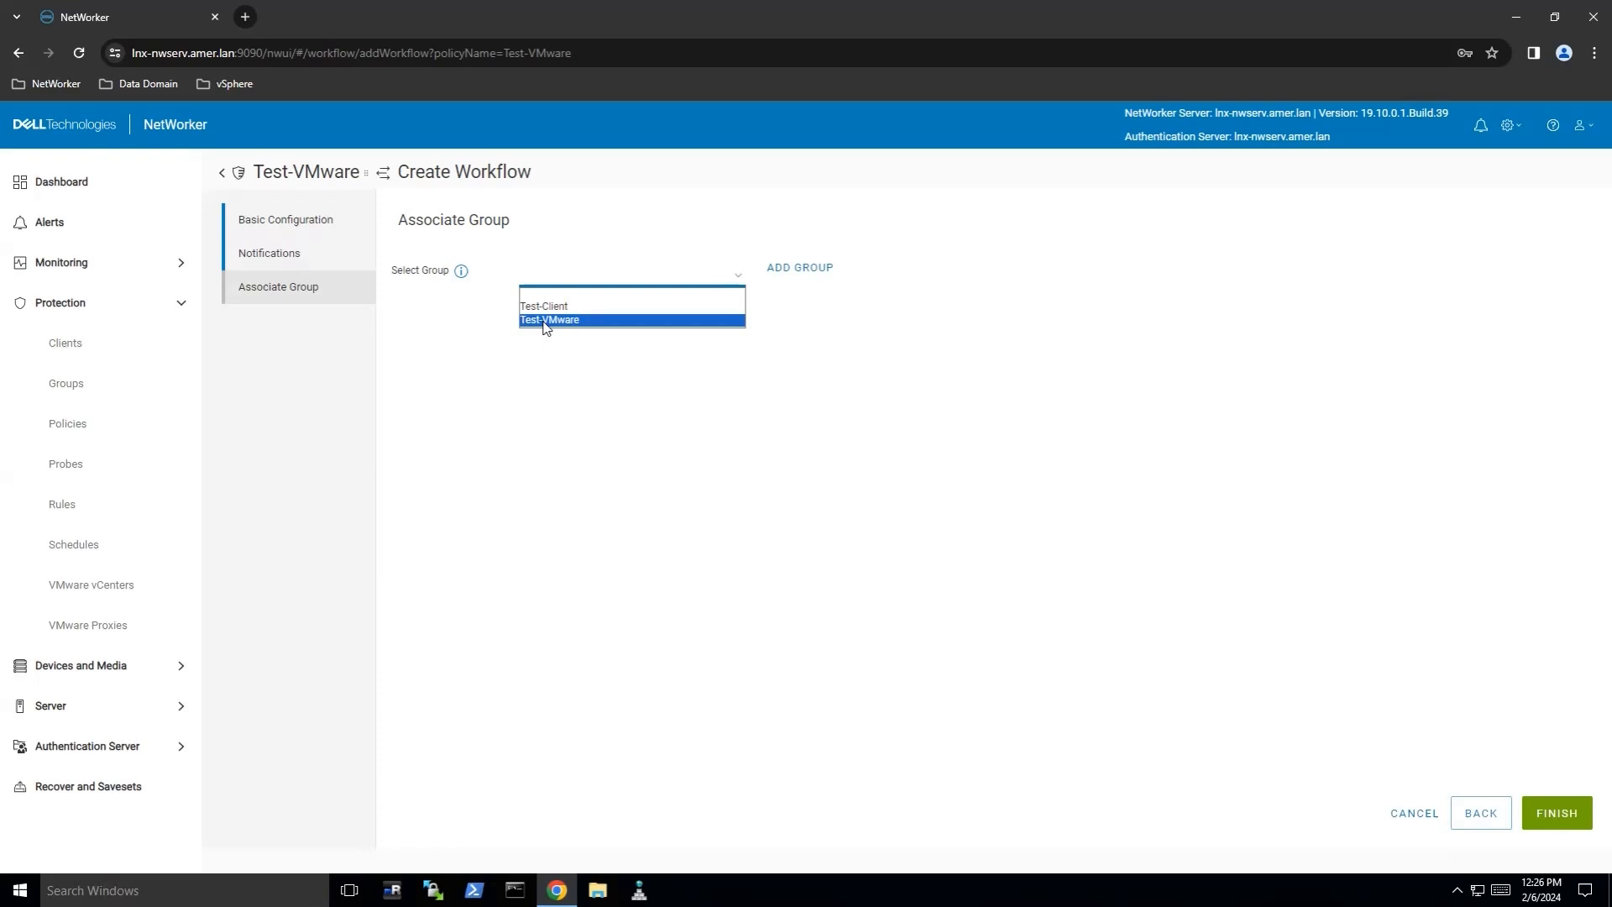
{"action": "left_click", "coordinate": [548, 320]}
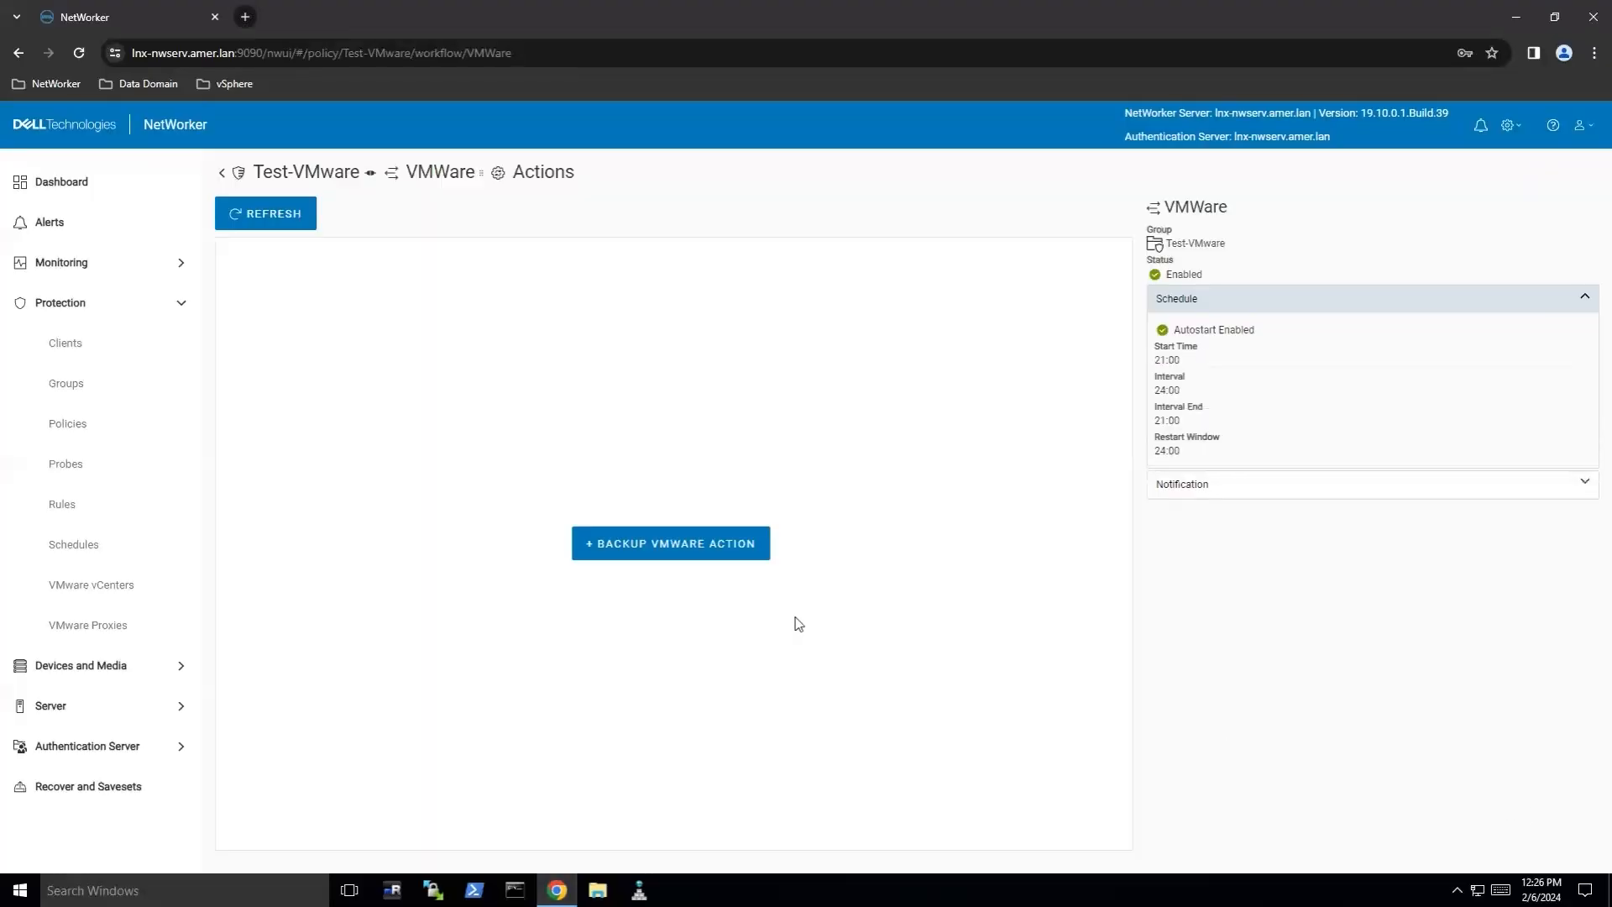
Add a VMware backup action sending backups to Test-Pool with one-month retention.
{"action": "left_click", "coordinate": [677, 555]}
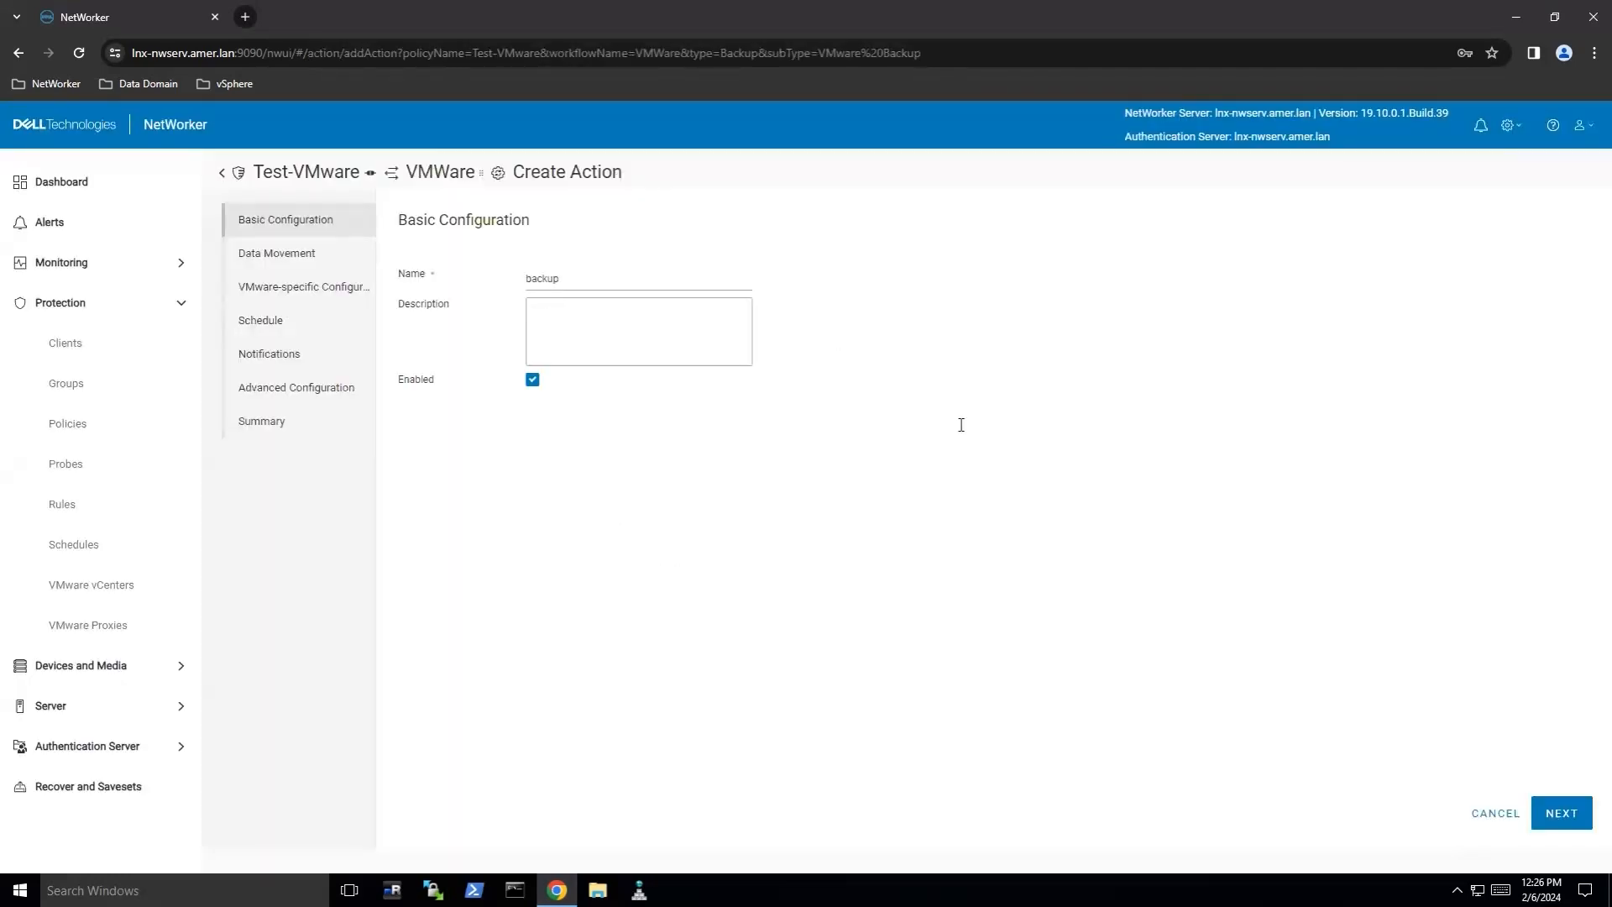
{"action": "left_click", "coordinate": [1556, 816]}
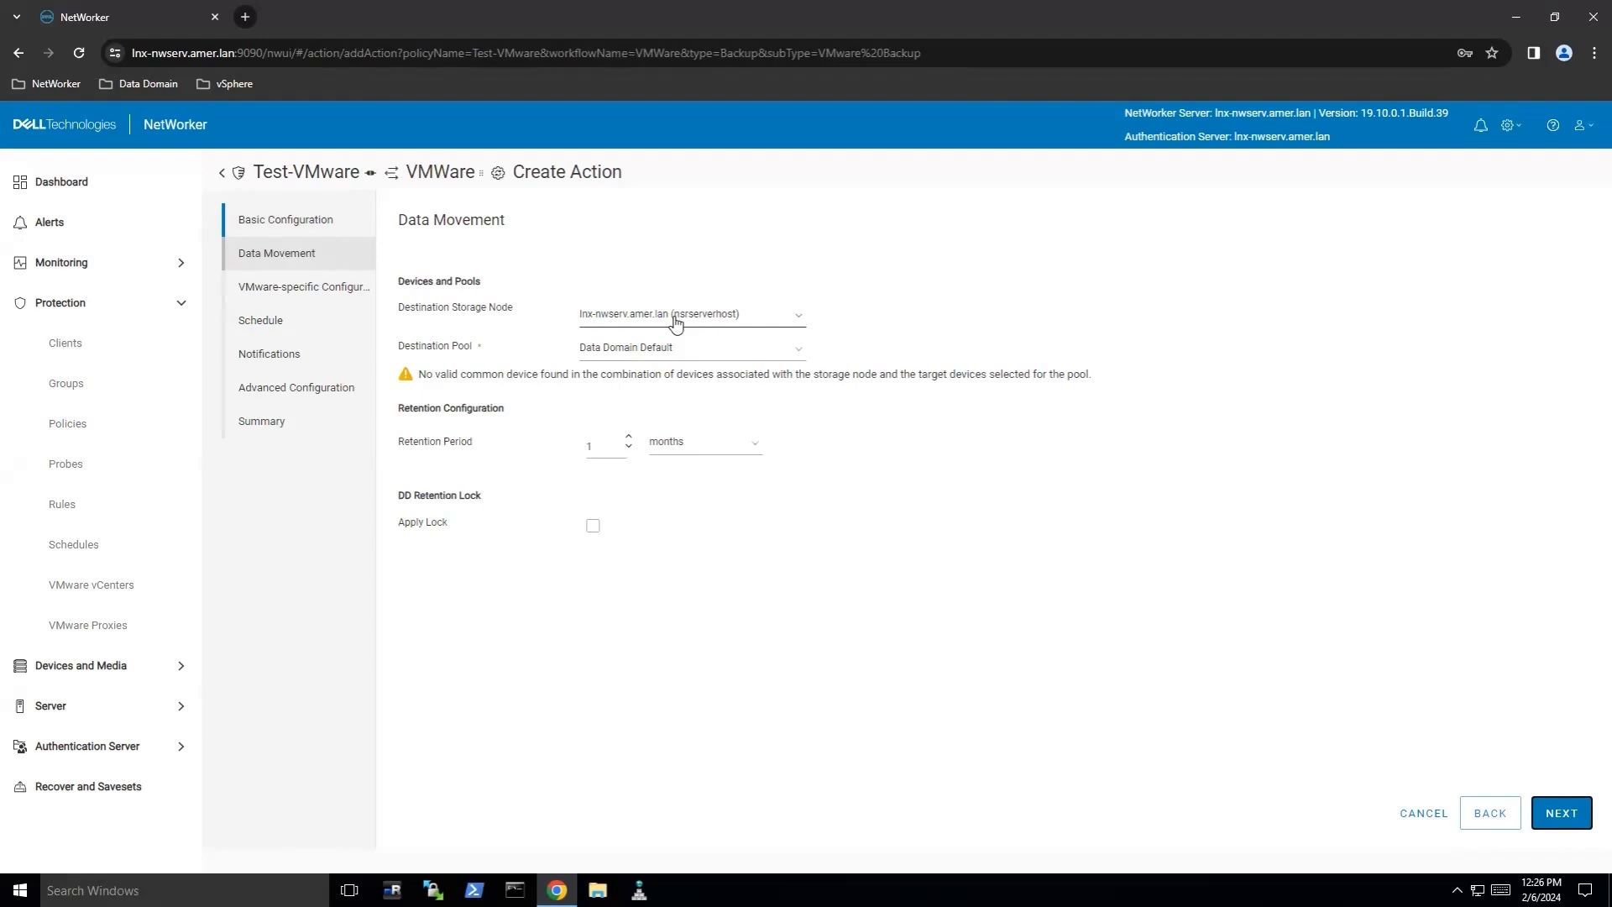
{"action": "left_click", "coordinate": [718, 353]}
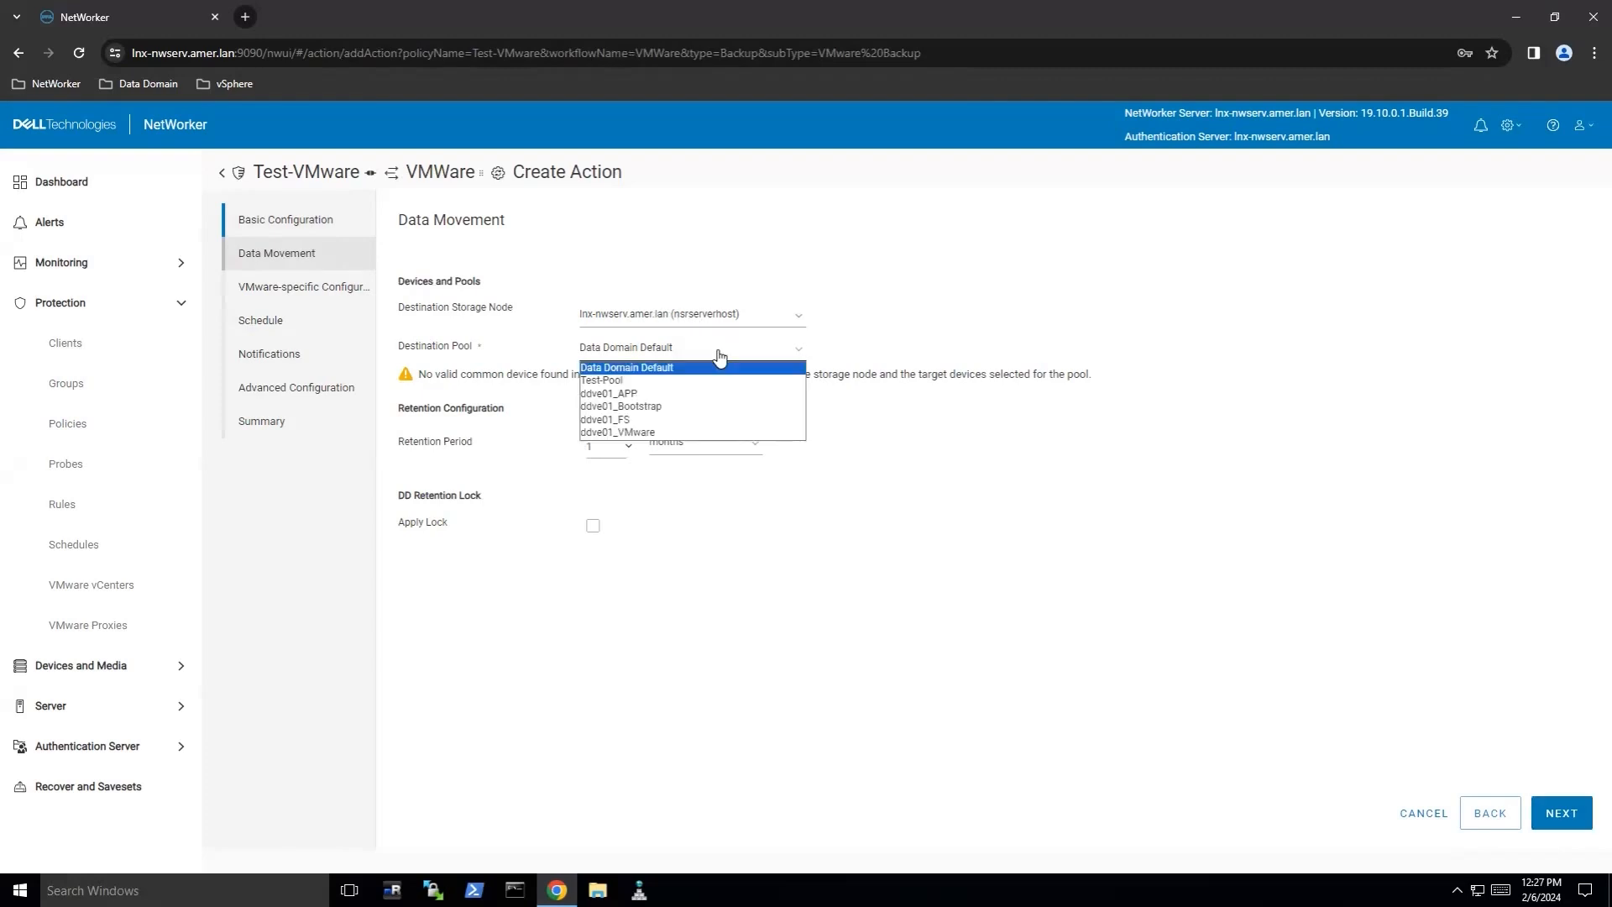
{"action": "left_click", "coordinate": [613, 381]}
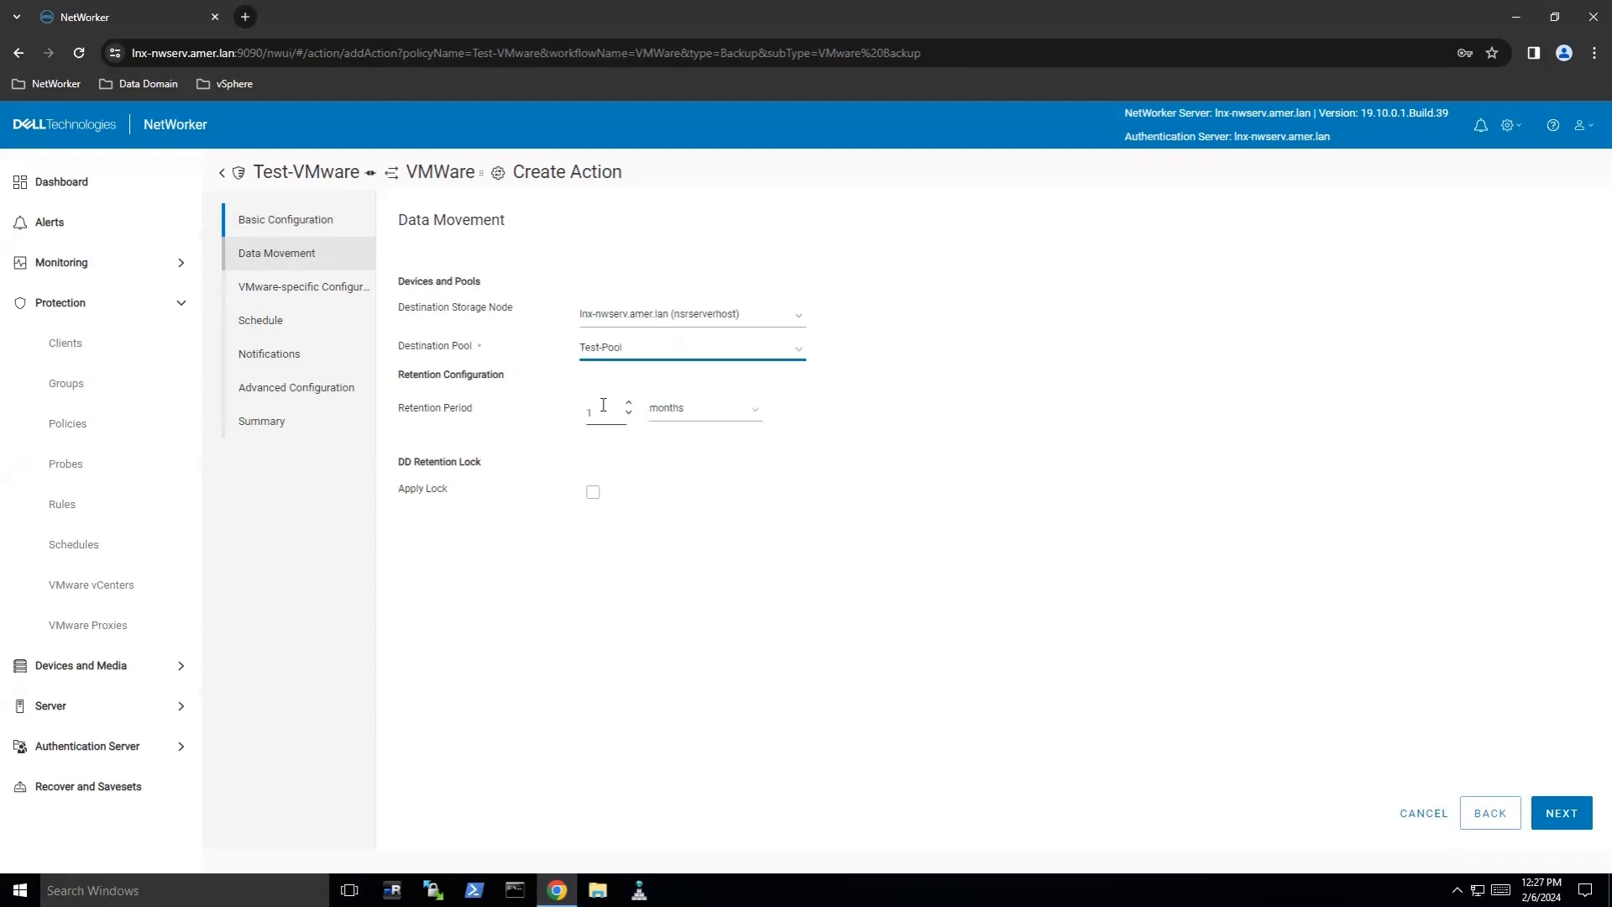
{"action": "left_click", "coordinate": [601, 408]}
{"action": "left_click", "coordinate": [1560, 815]}
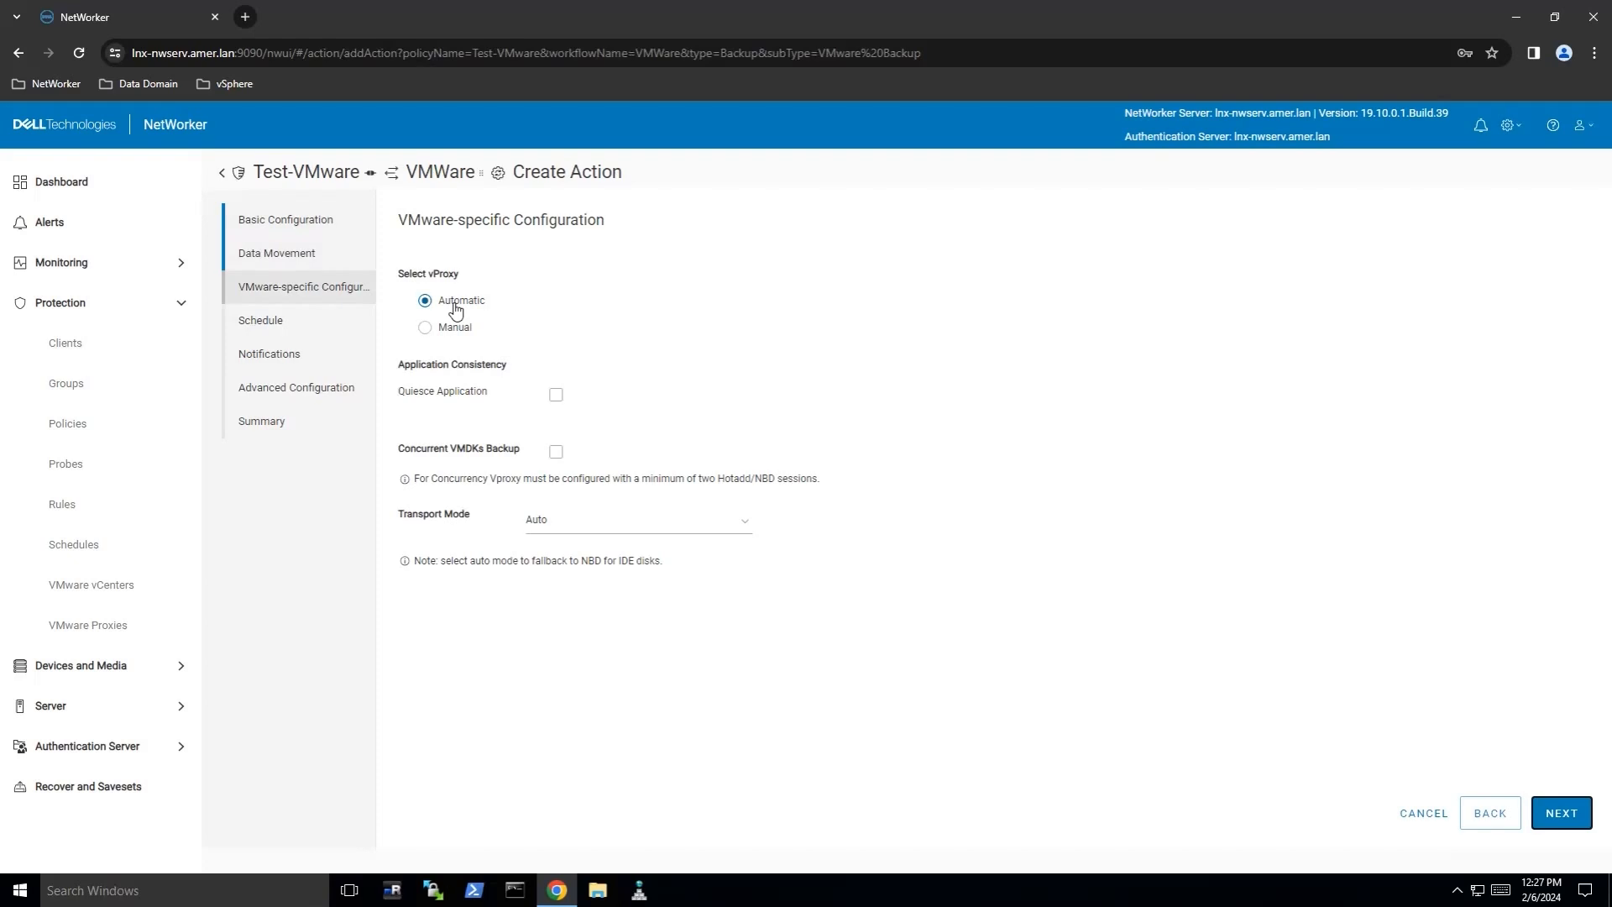
Explore advanced application quiescing with transaction log backup, then turn quiescing back off.
{"action": "left_click", "coordinate": [556, 395]}
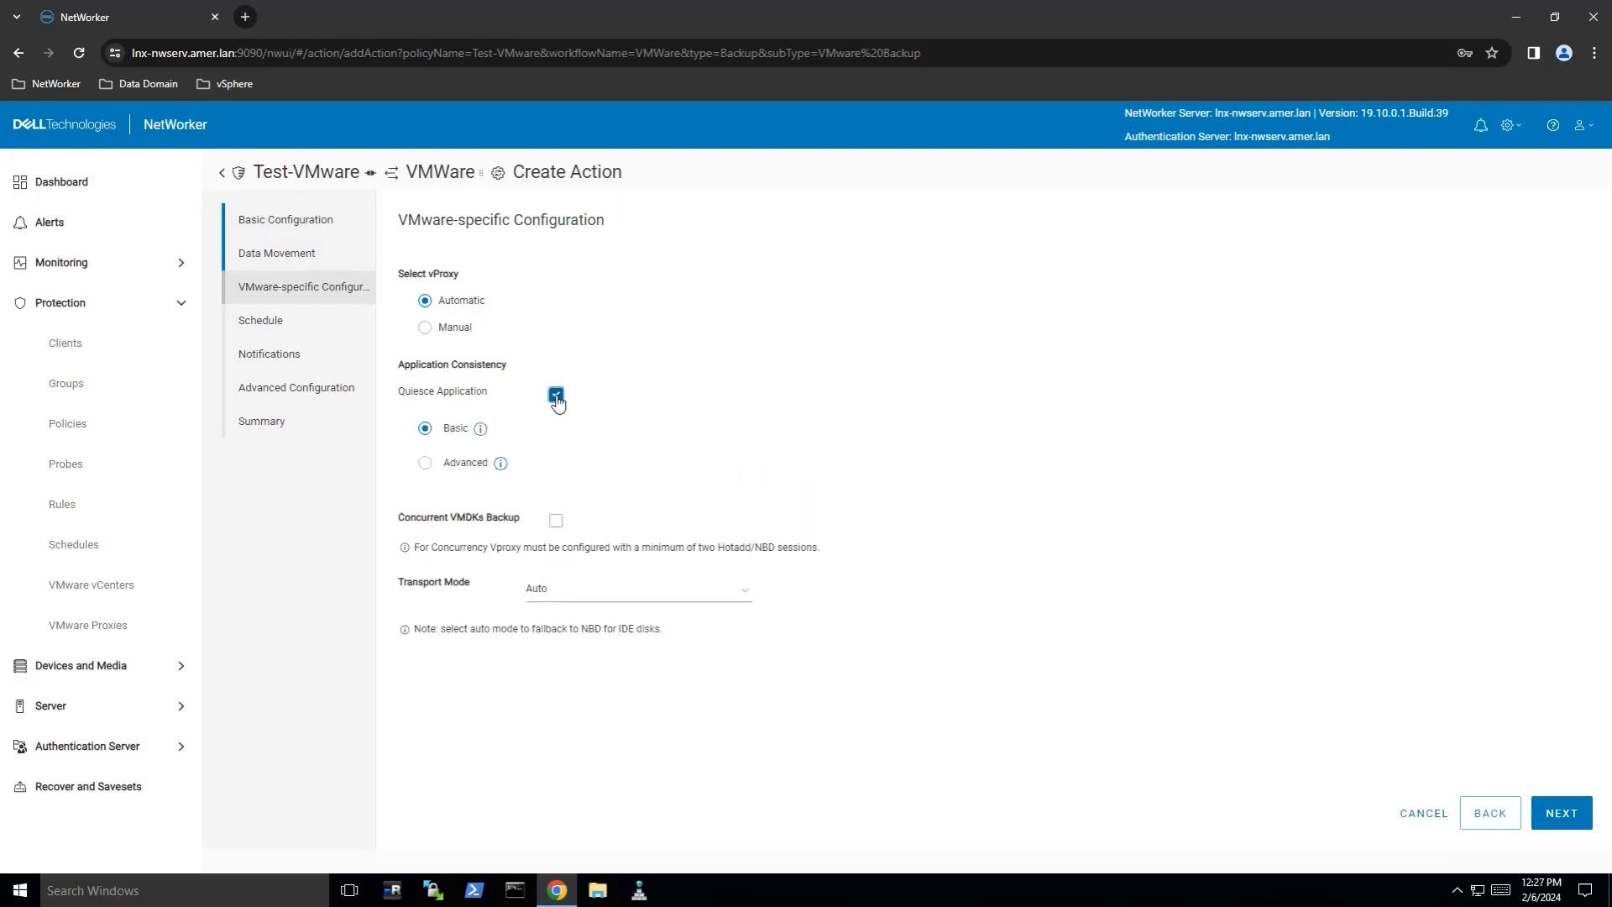
{"action": "left_click", "coordinate": [427, 464]}
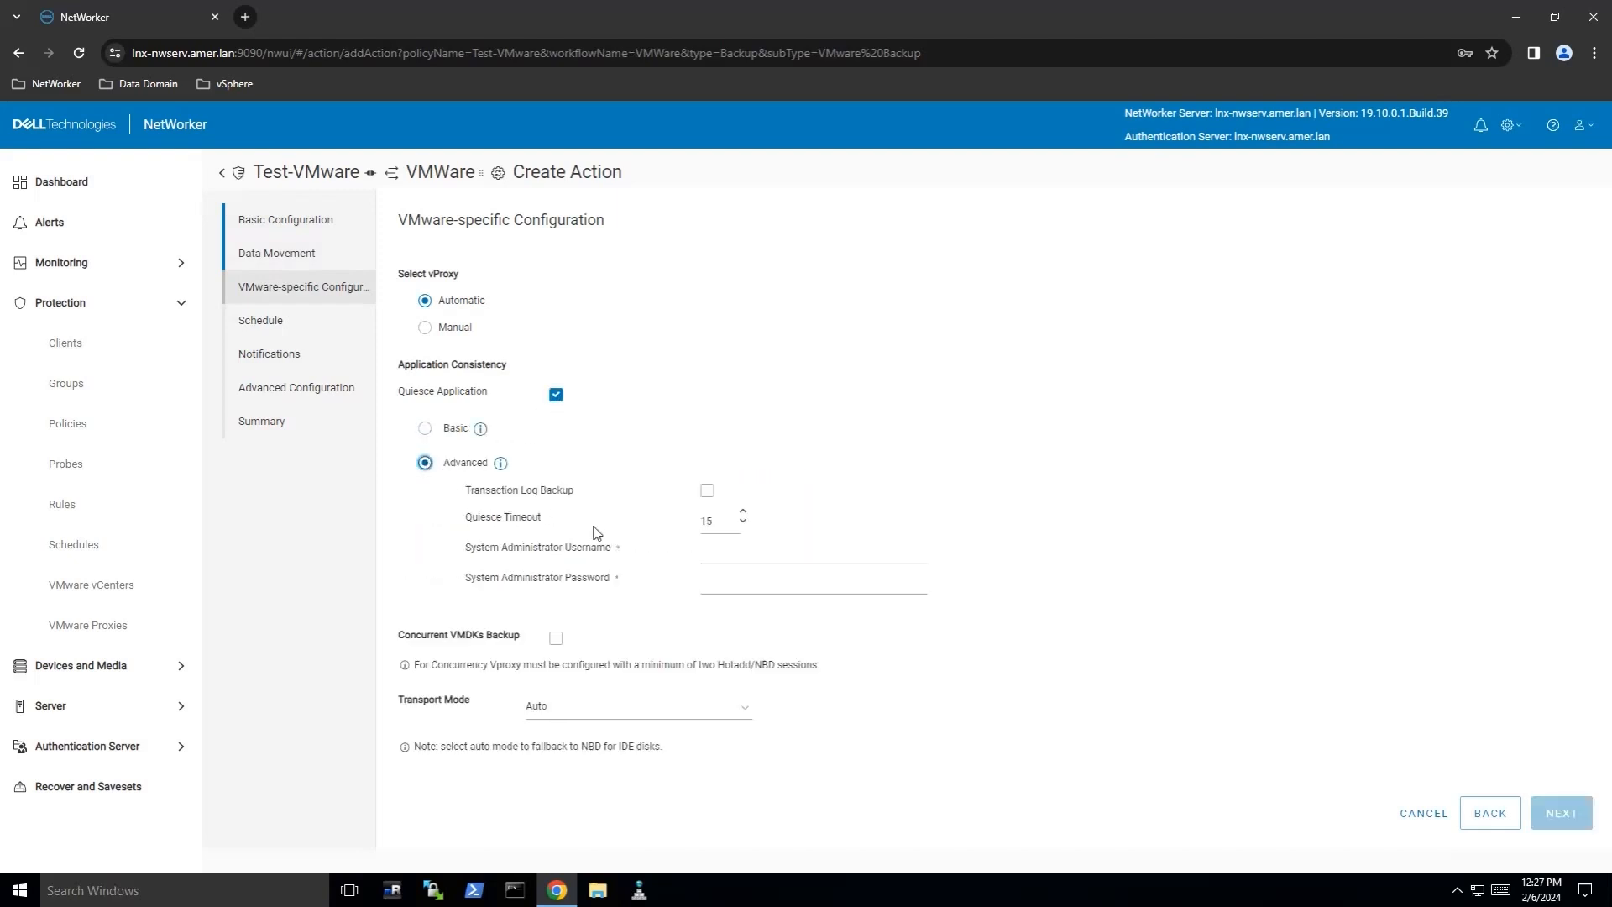
{"action": "left_click", "coordinate": [707, 492]}
{"action": "left_click", "coordinate": [709, 554]}
{"action": "left_click", "coordinate": [716, 581]}
{"action": "left_click", "coordinate": [555, 395]}
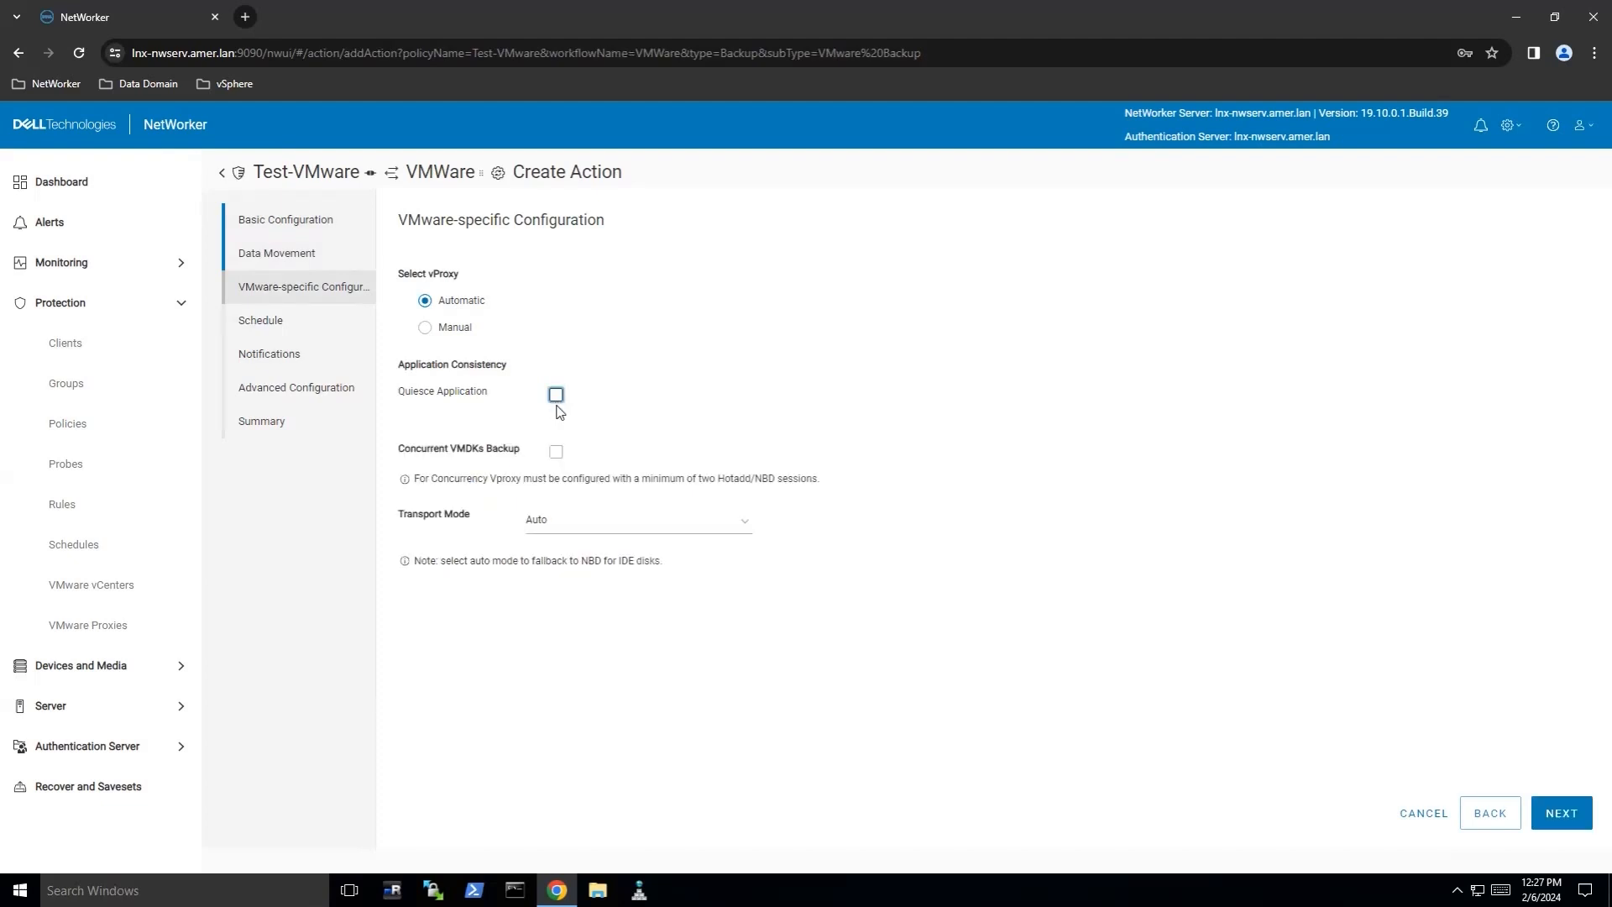
Enable concurrent VMDK backups with Auto transport mode and choose to define a weekly schedule.
{"action": "left_click", "coordinate": [555, 453]}
{"action": "left_click", "coordinate": [572, 524]}
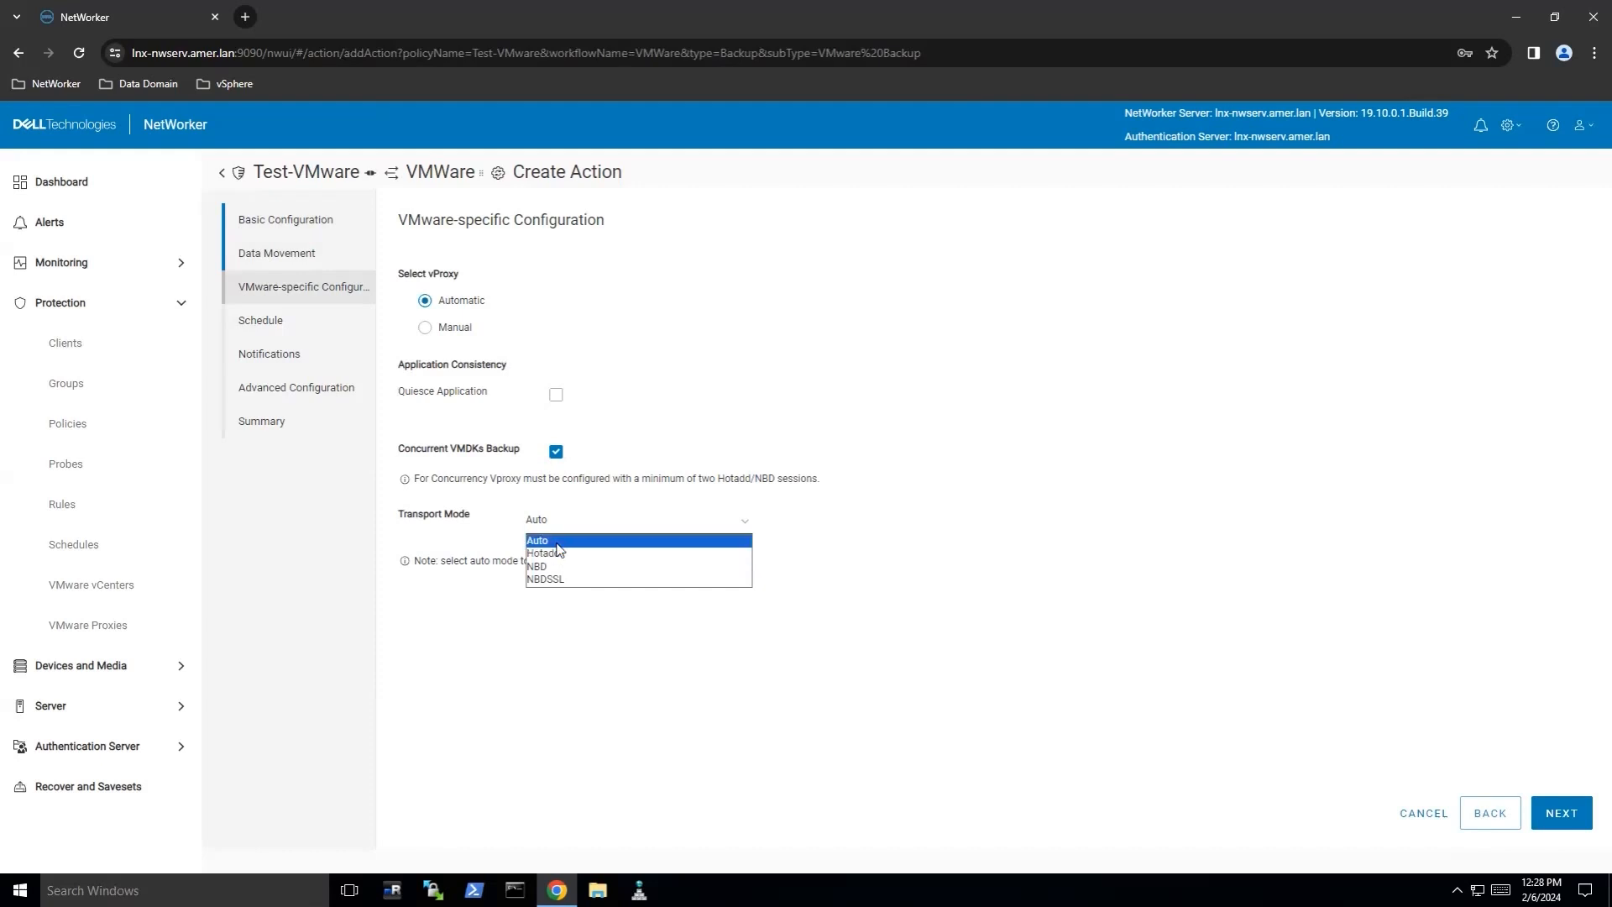
{"action": "left_click", "coordinate": [558, 542]}
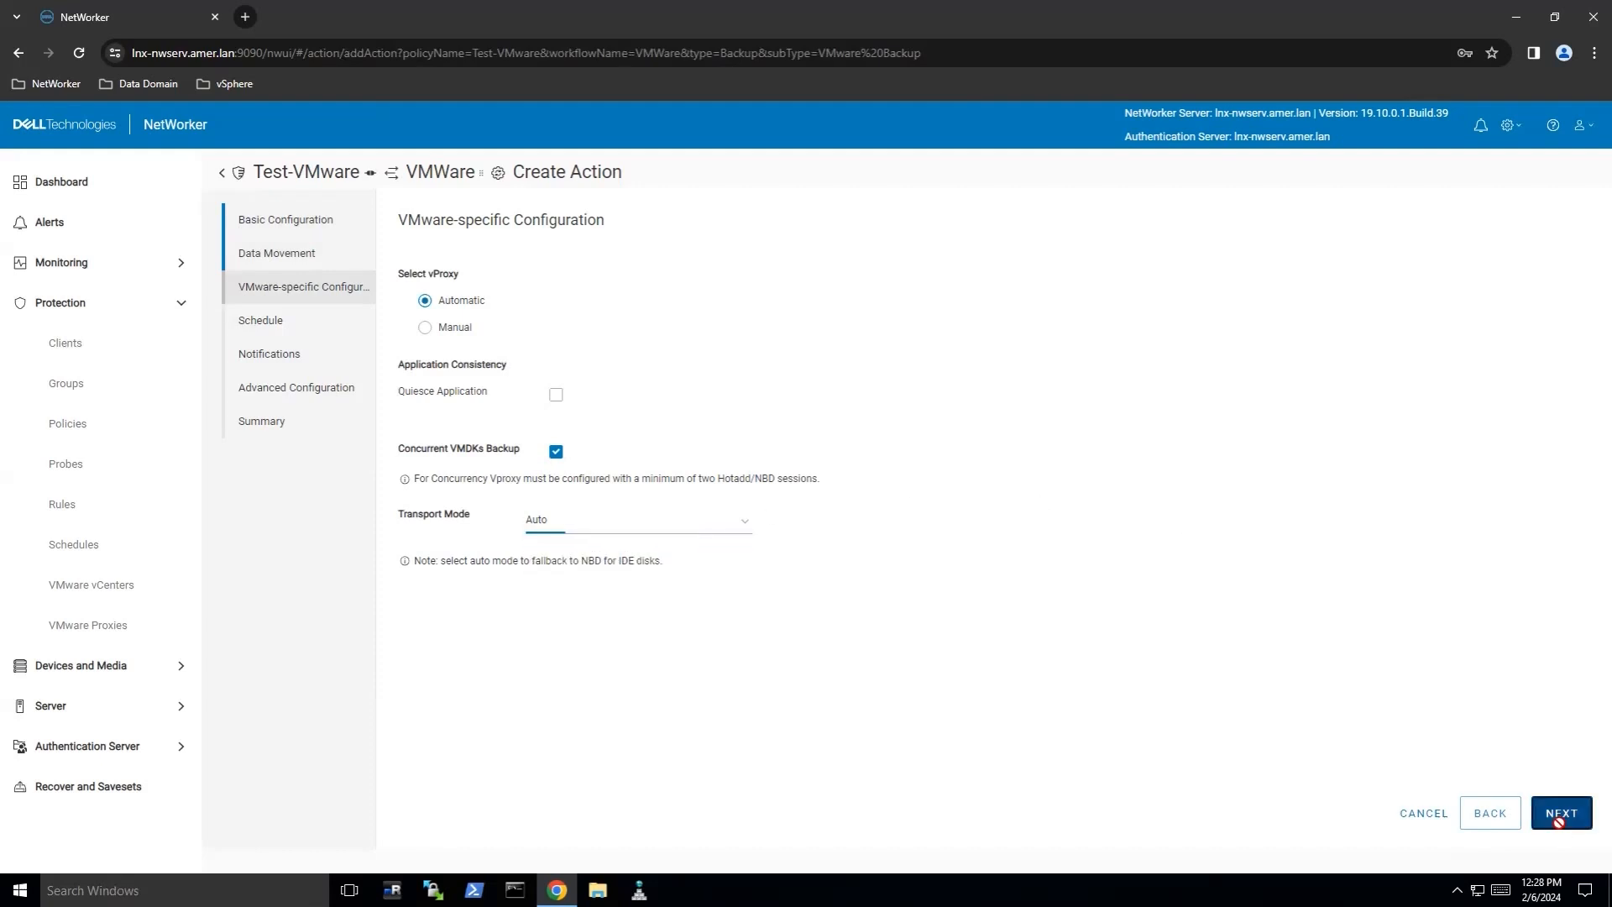
{"action": "left_click", "coordinate": [1561, 812]}
{"action": "left_click", "coordinate": [412, 377]}
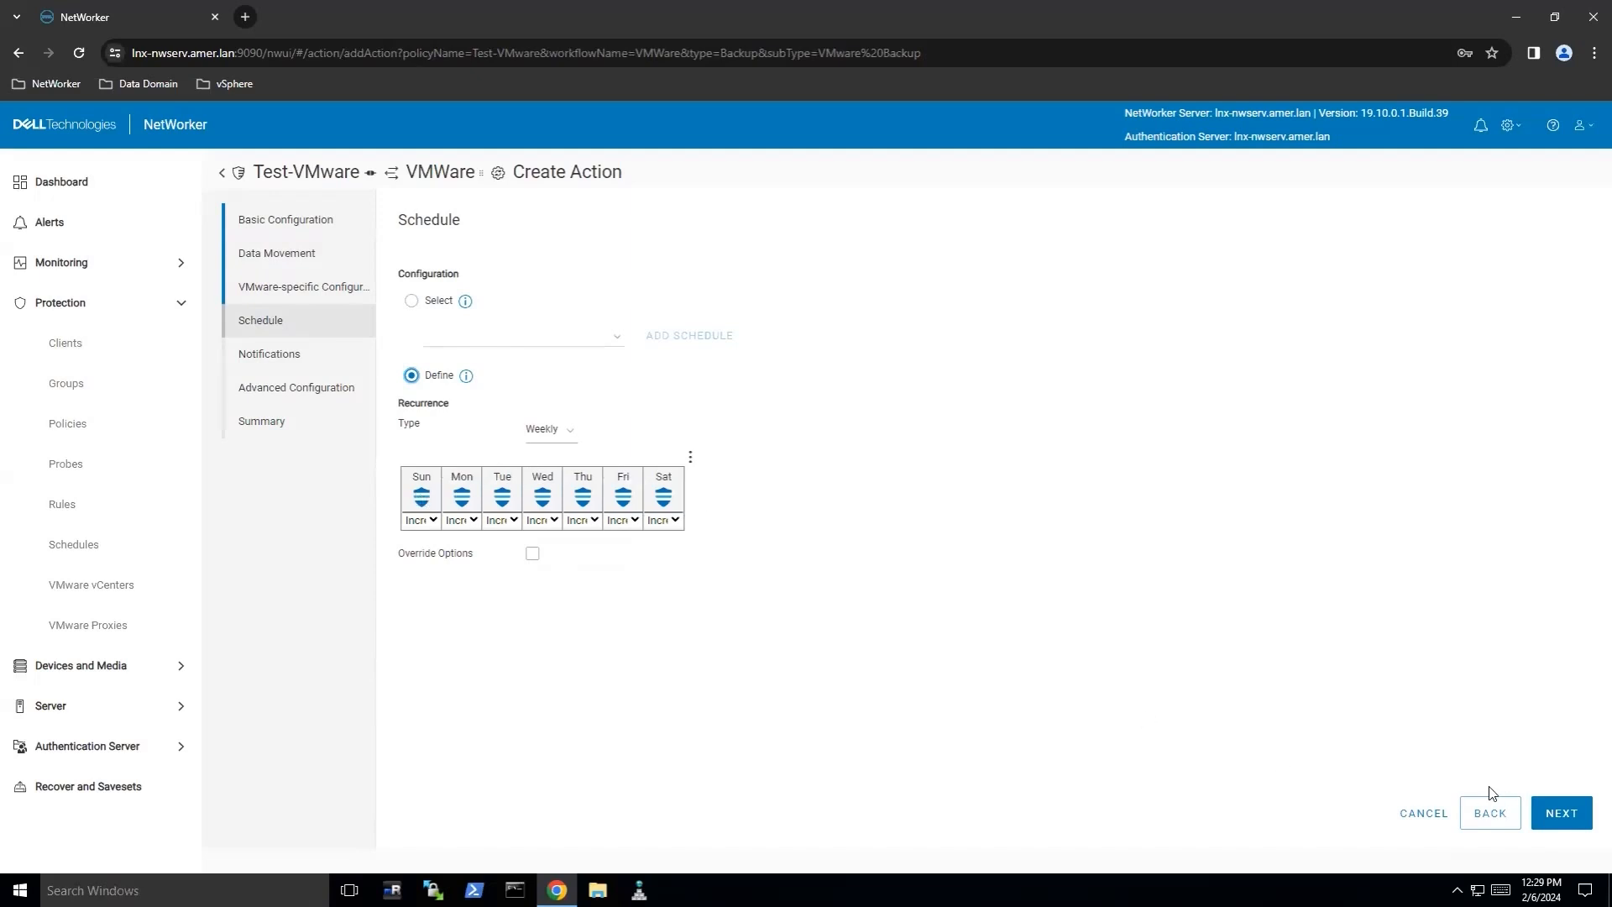
Keep On Completion notifications, accept the advanced configuration and summary, and finish the backup action.
{"action": "left_click", "coordinate": [1562, 815]}
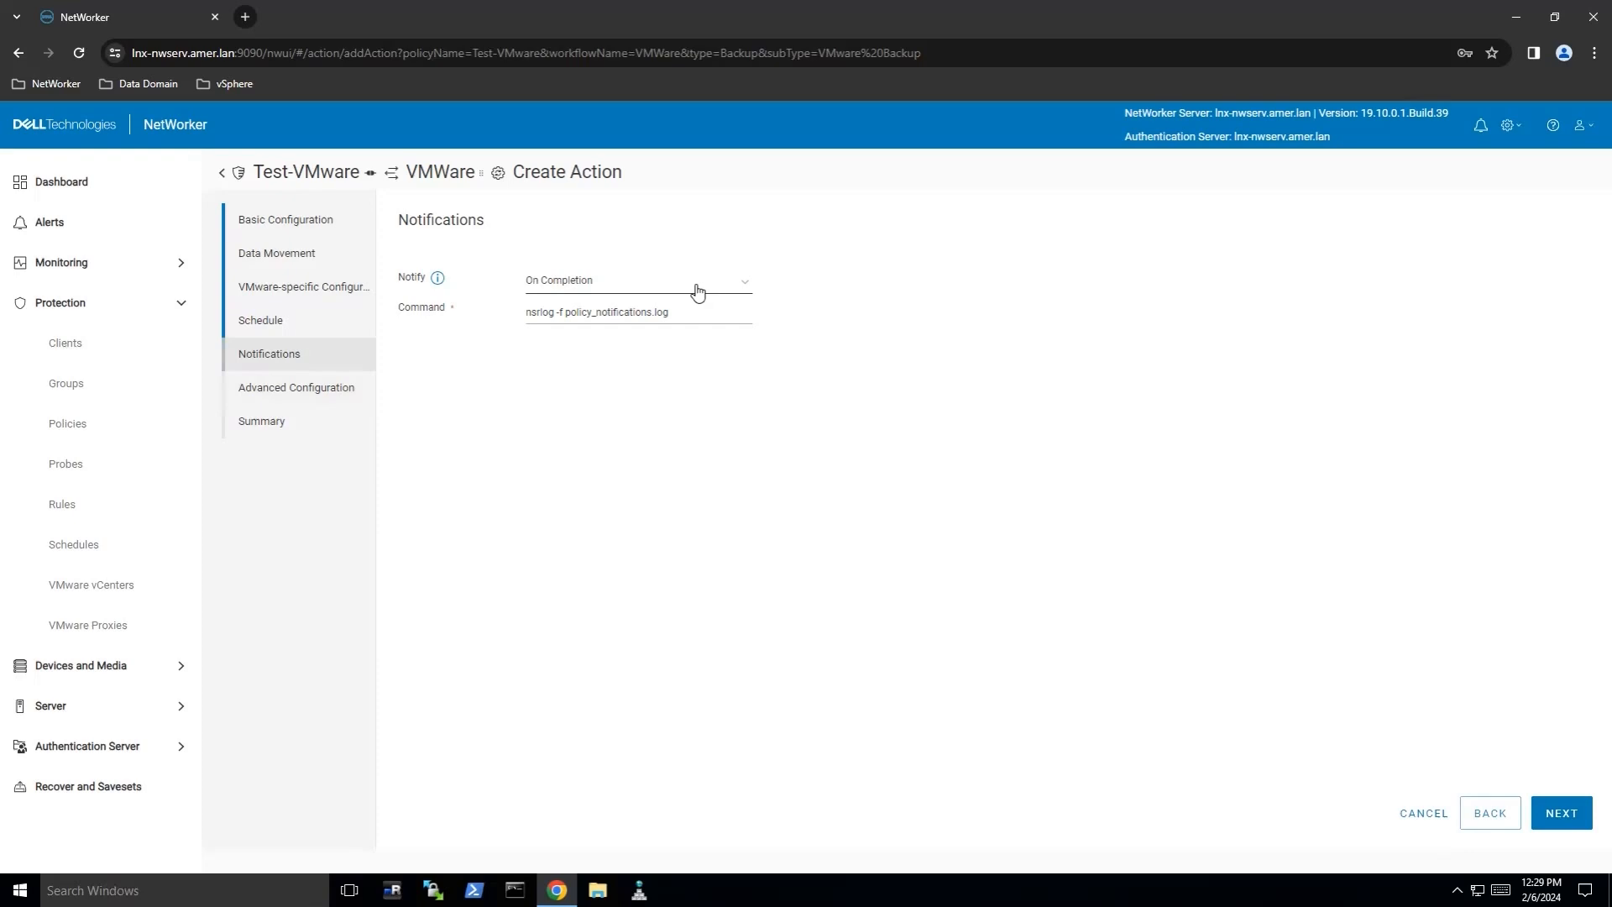
{"action": "left_click", "coordinate": [698, 292]}
{"action": "left_click", "coordinate": [699, 290]}
{"action": "left_click", "coordinate": [1562, 818]}
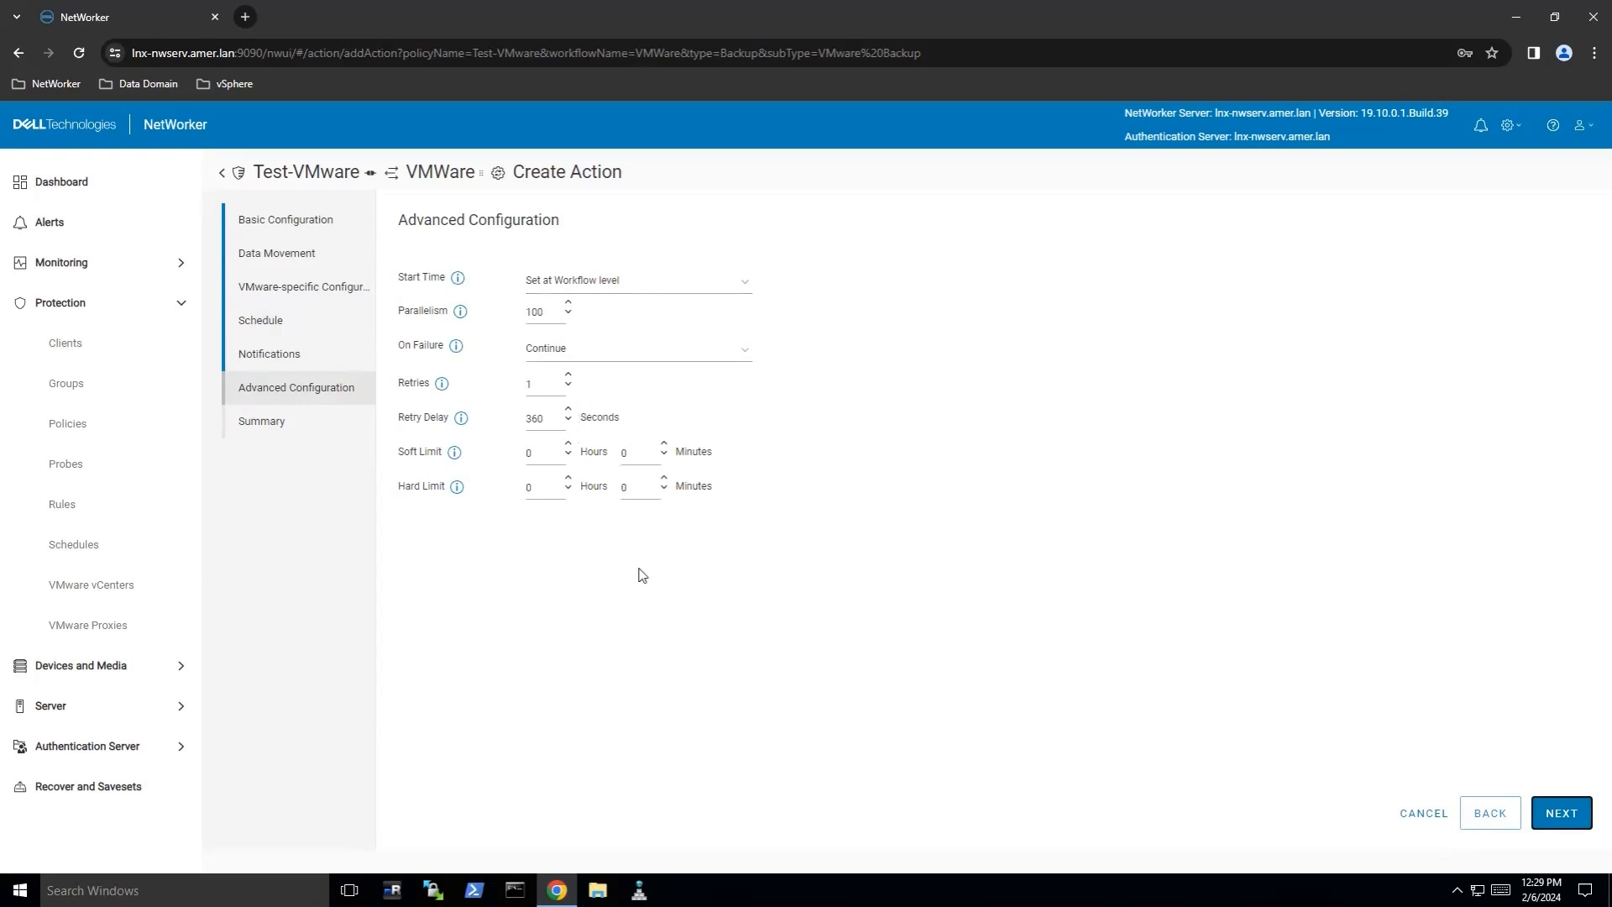
{"action": "left_click", "coordinate": [1582, 816]}
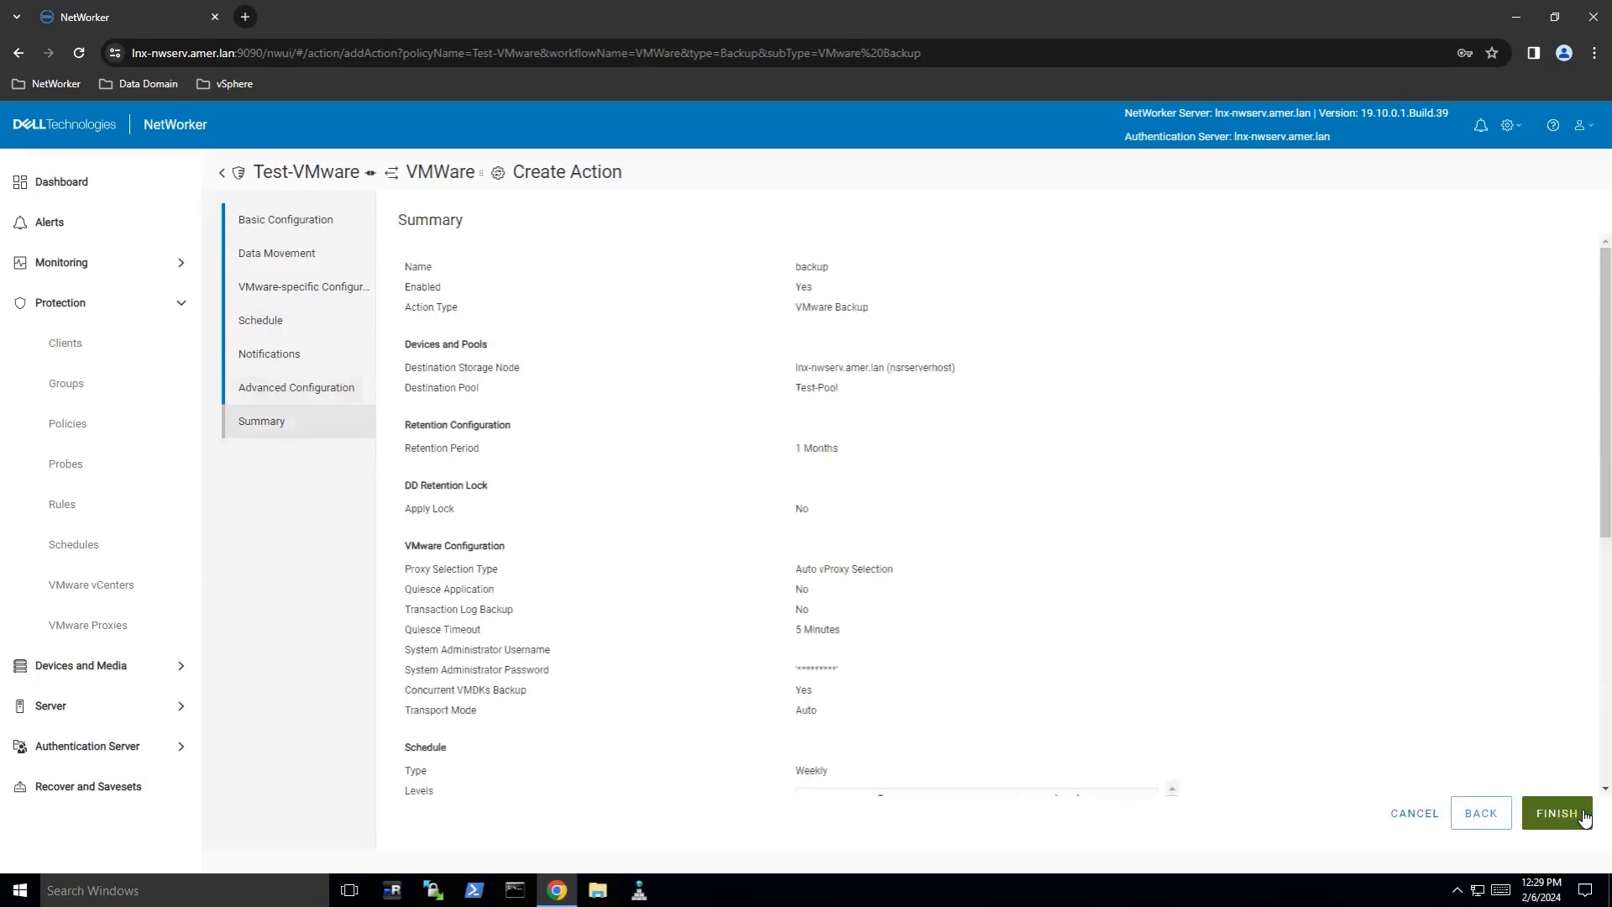
{"action": "scroll", "coordinate": [1406, 698], "scroll_direction": "down", "scroll_amount": 2}
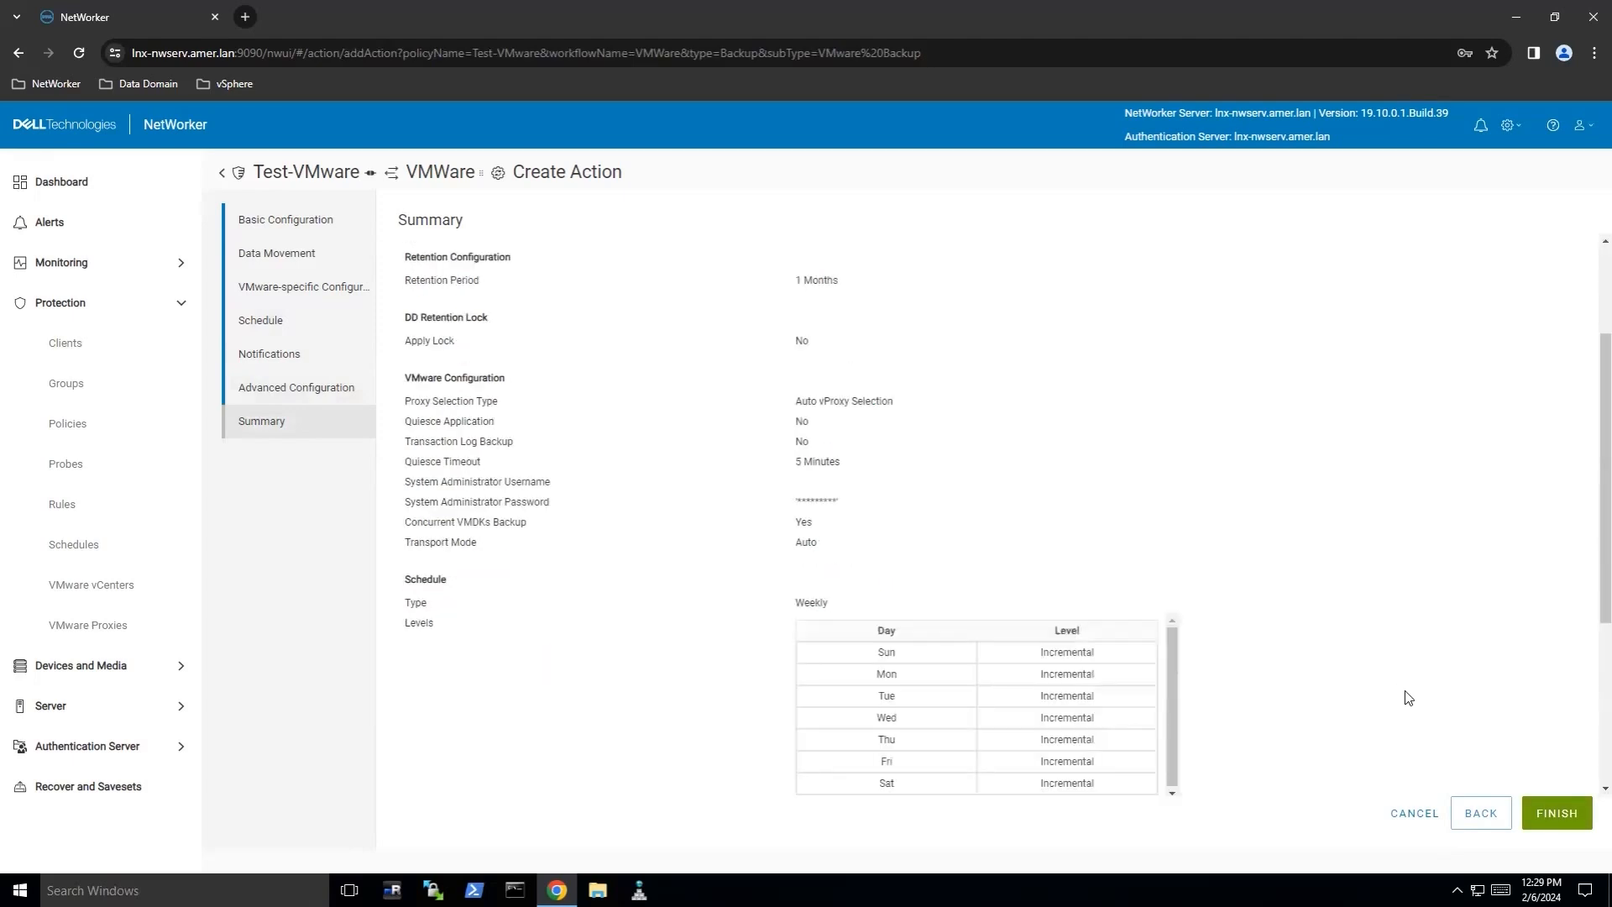
{"action": "scroll", "coordinate": [1408, 699], "scroll_direction": "up", "scroll_amount": 2}
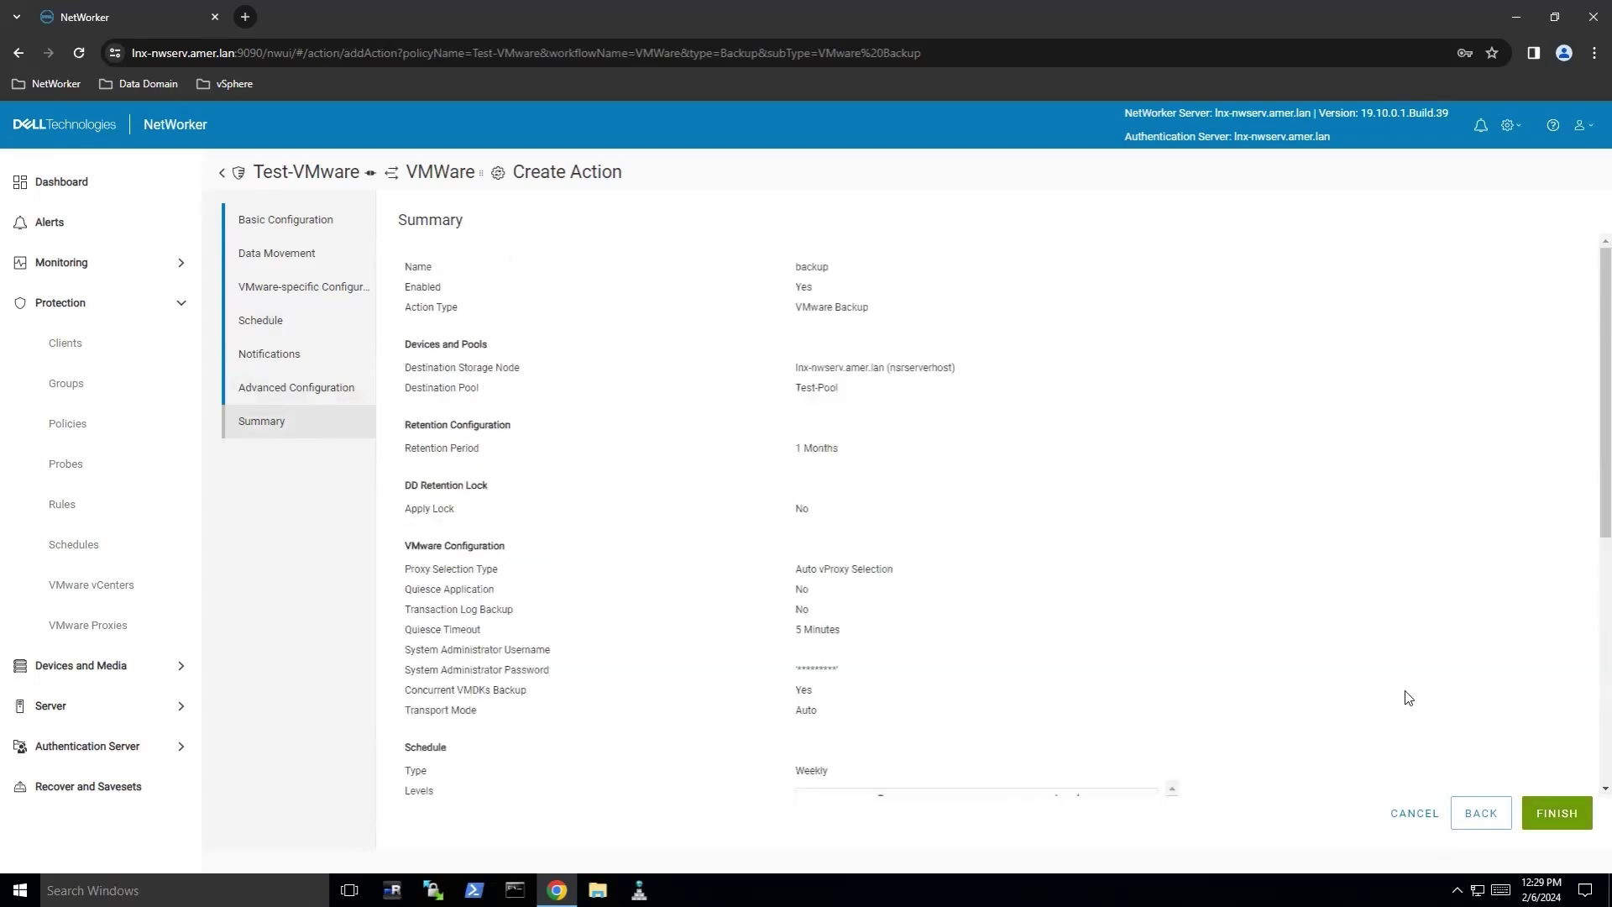
{"action": "left_click", "coordinate": [1550, 815]}
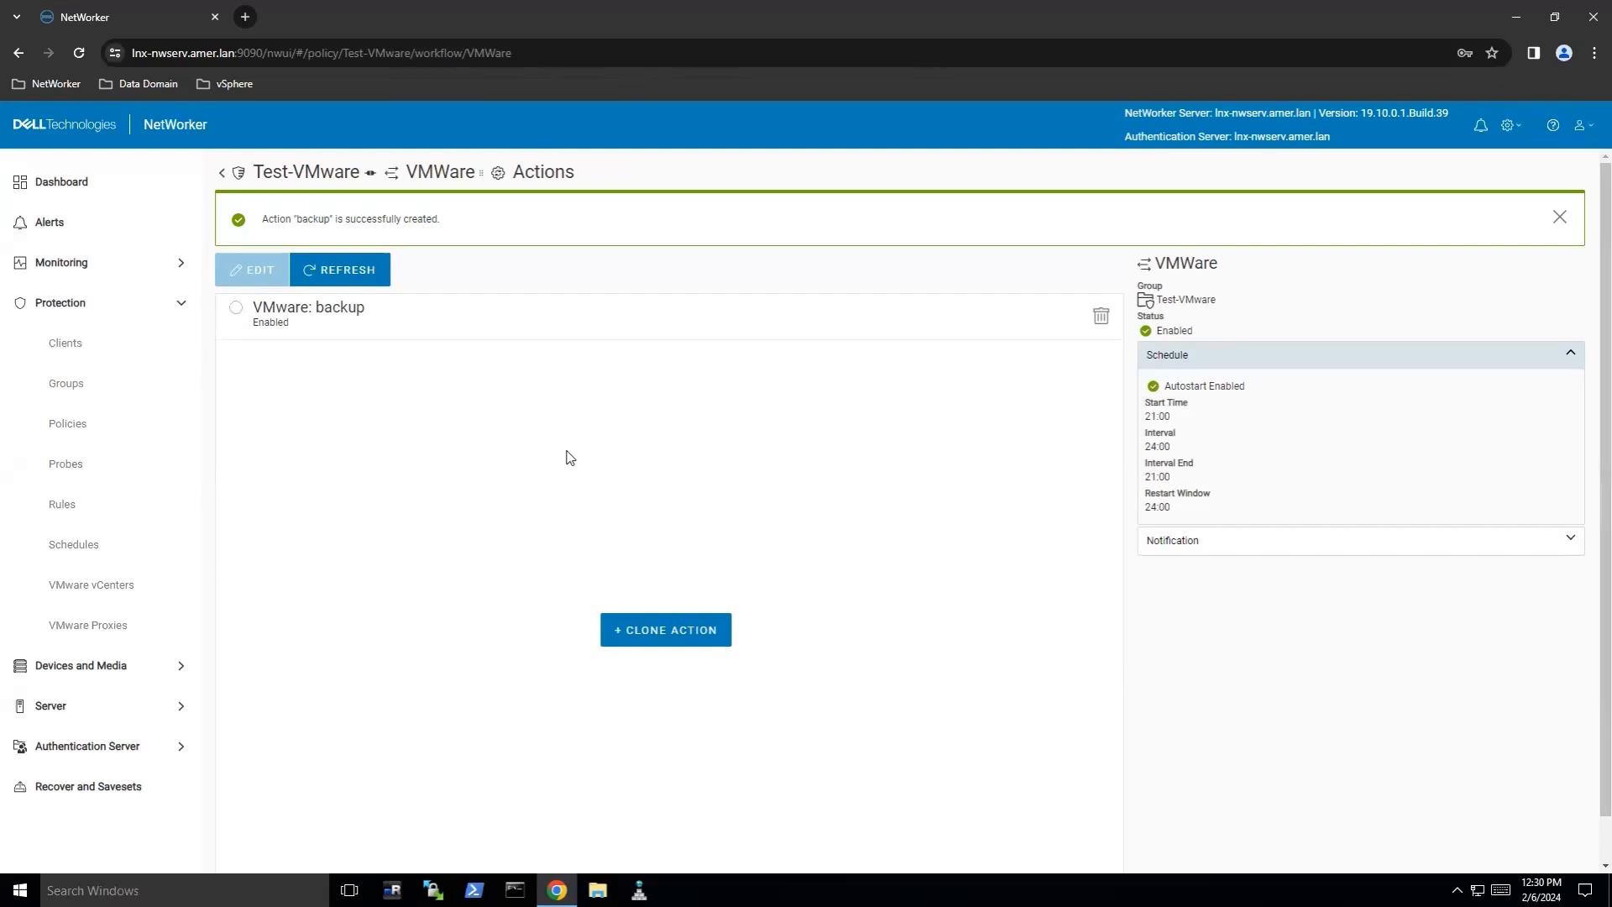
{"action": "left_click", "coordinate": [69, 423]}
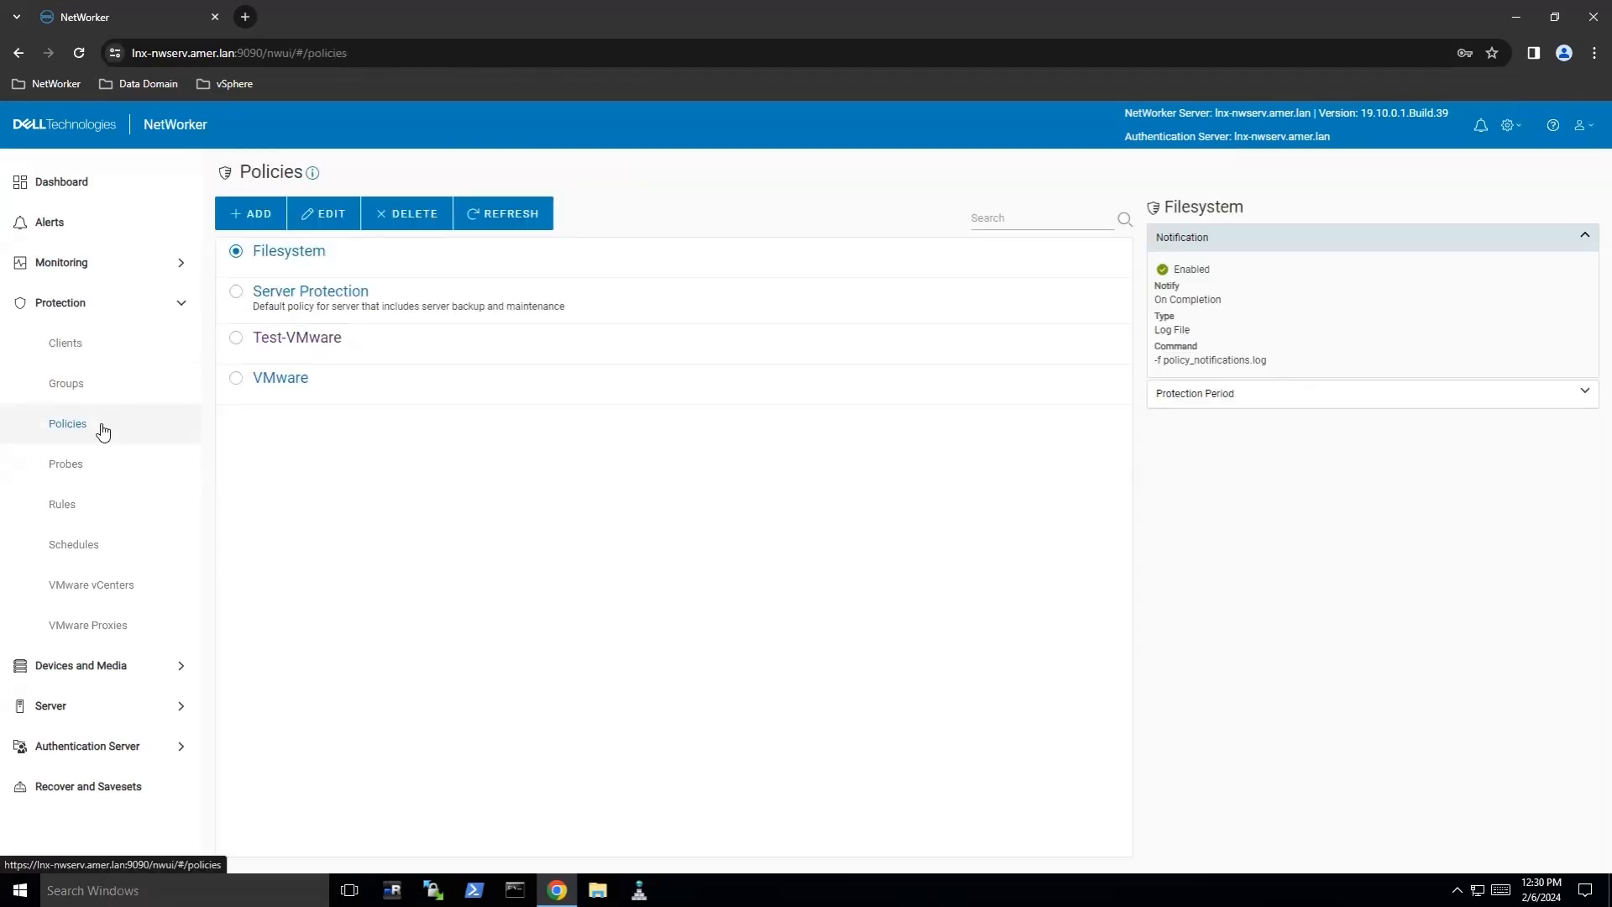
Start the VMware workflow of the Test-VMware policy and confirm the run.
{"action": "left_click", "coordinate": [291, 340]}
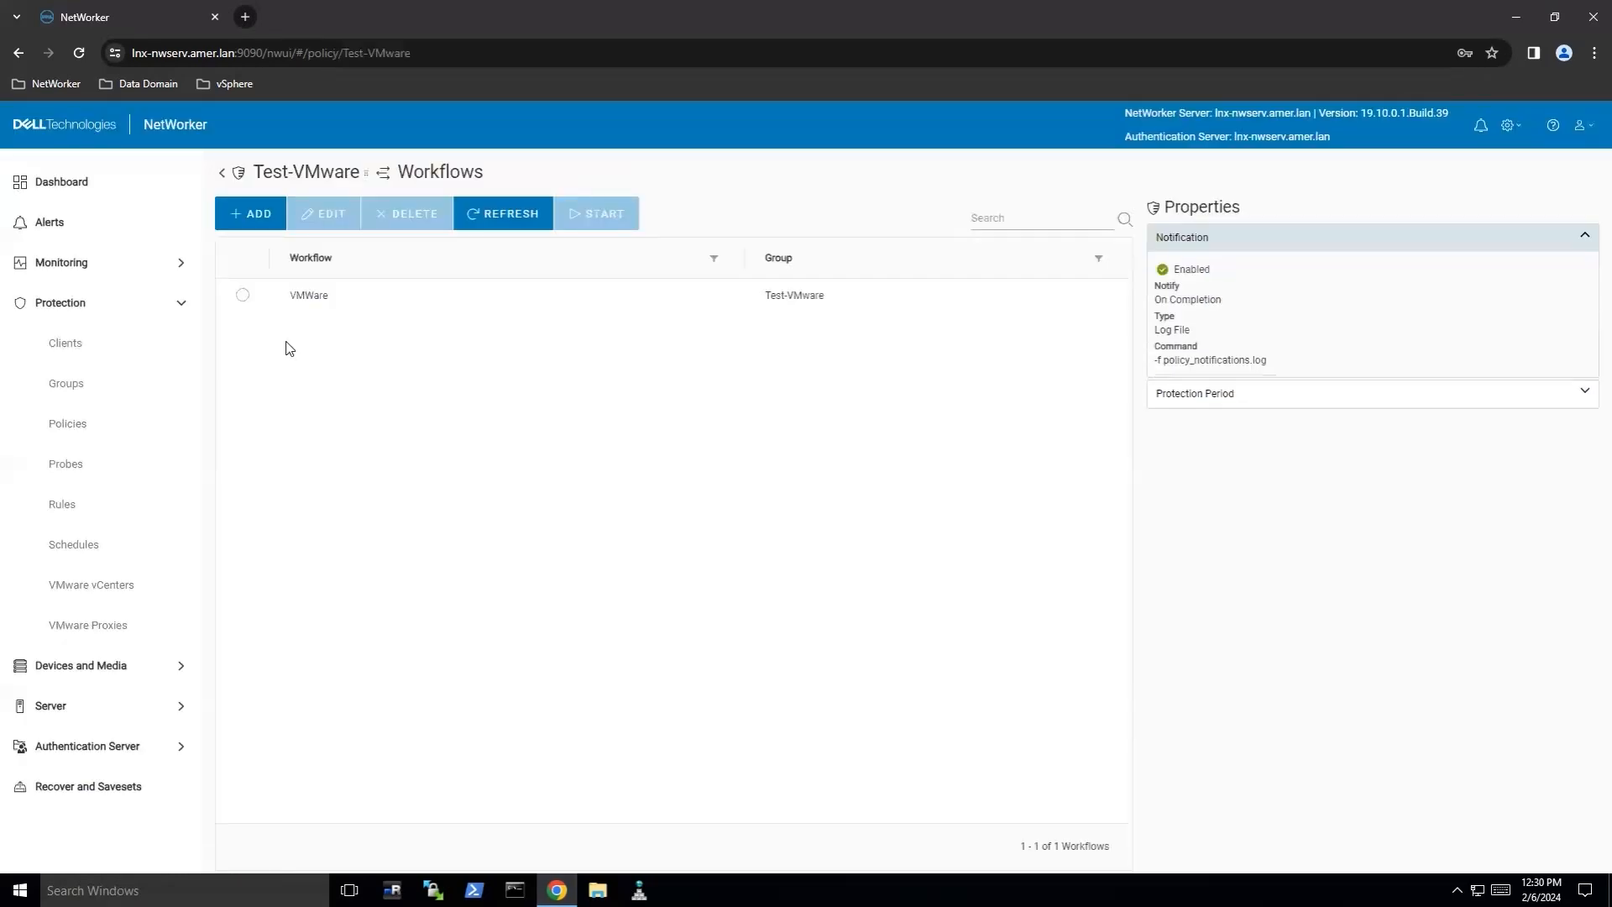
{"action": "left_click", "coordinate": [239, 295]}
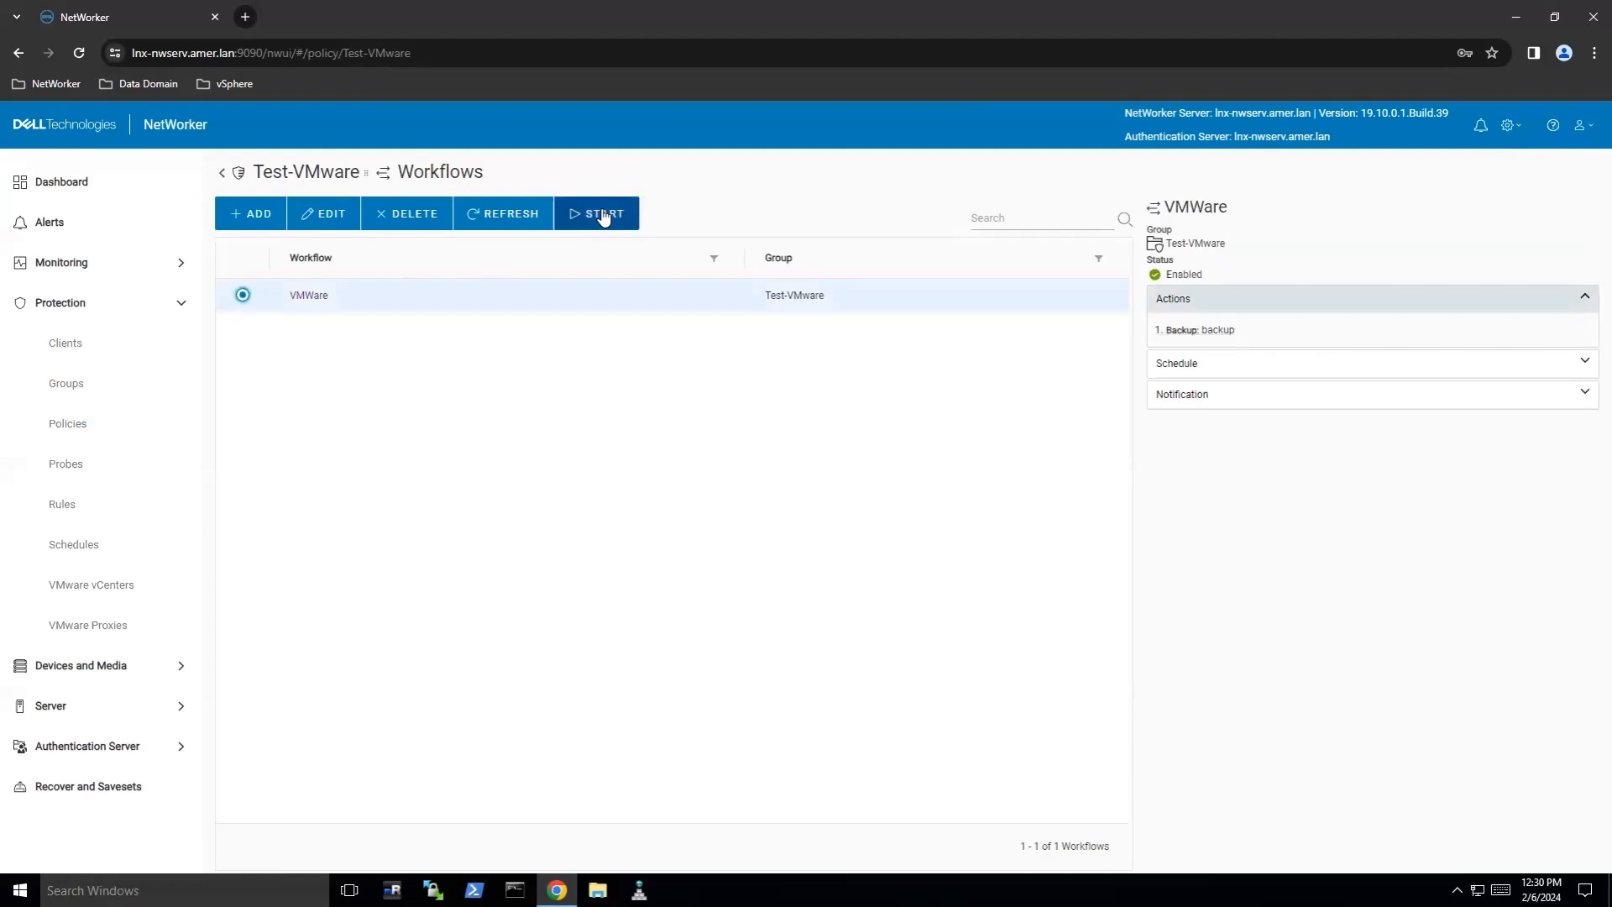
{"action": "left_click", "coordinate": [603, 215]}
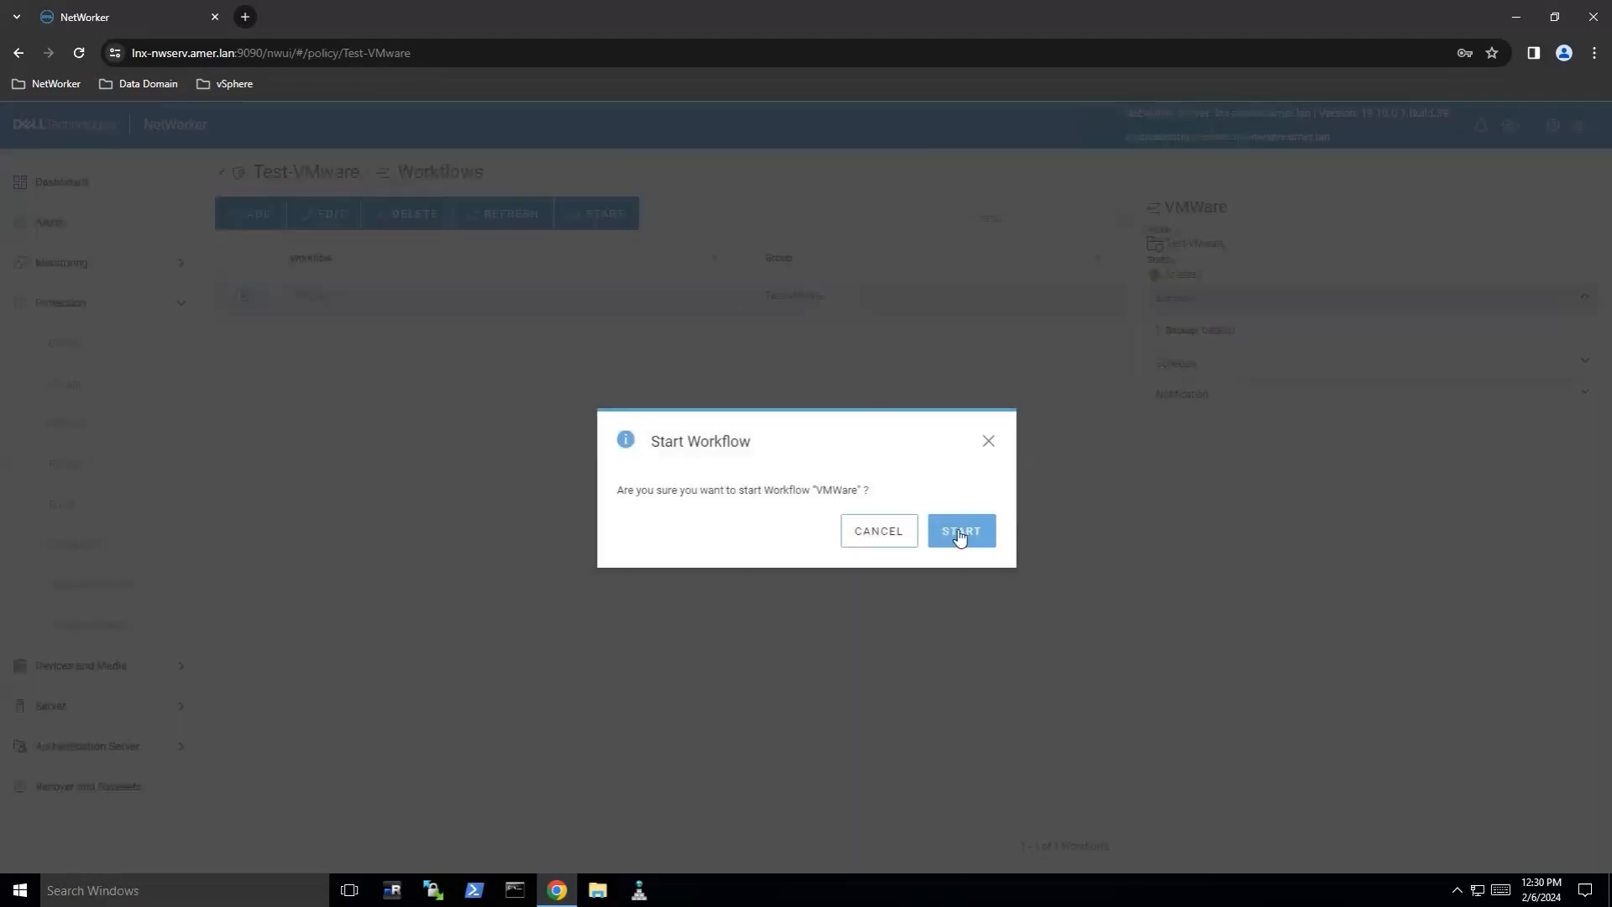
{"action": "left_click", "coordinate": [961, 530]}
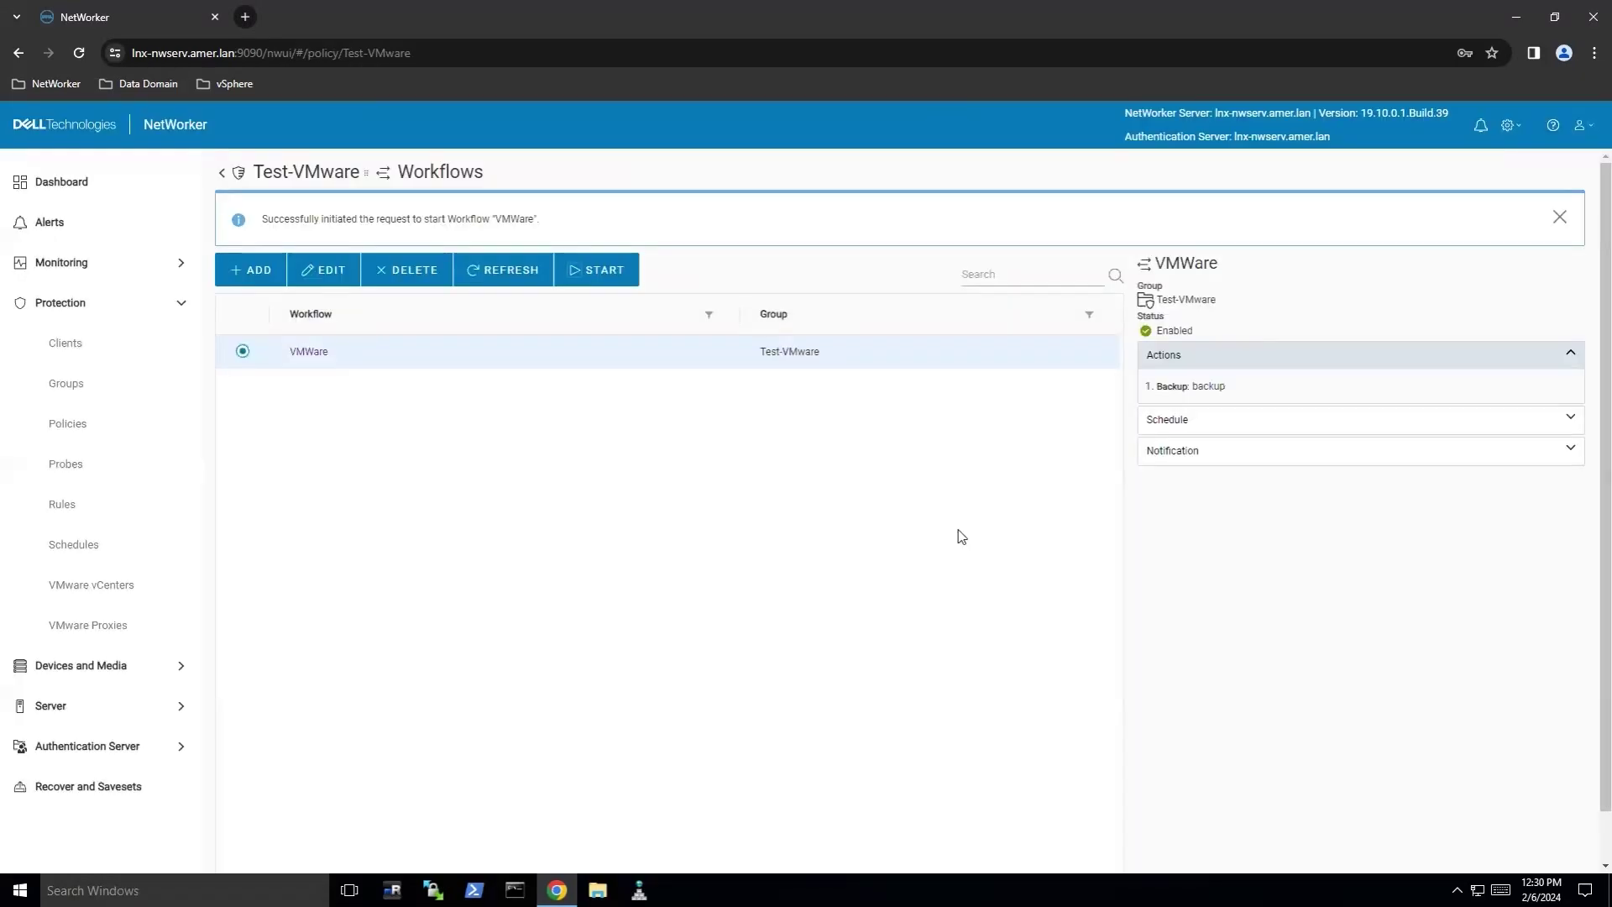
Check Monitoring's policy status, Test-VMware workflow status and active sessions to confirm the backup is running.
{"action": "left_click", "coordinate": [183, 305]}
{"action": "left_click", "coordinate": [184, 264]}
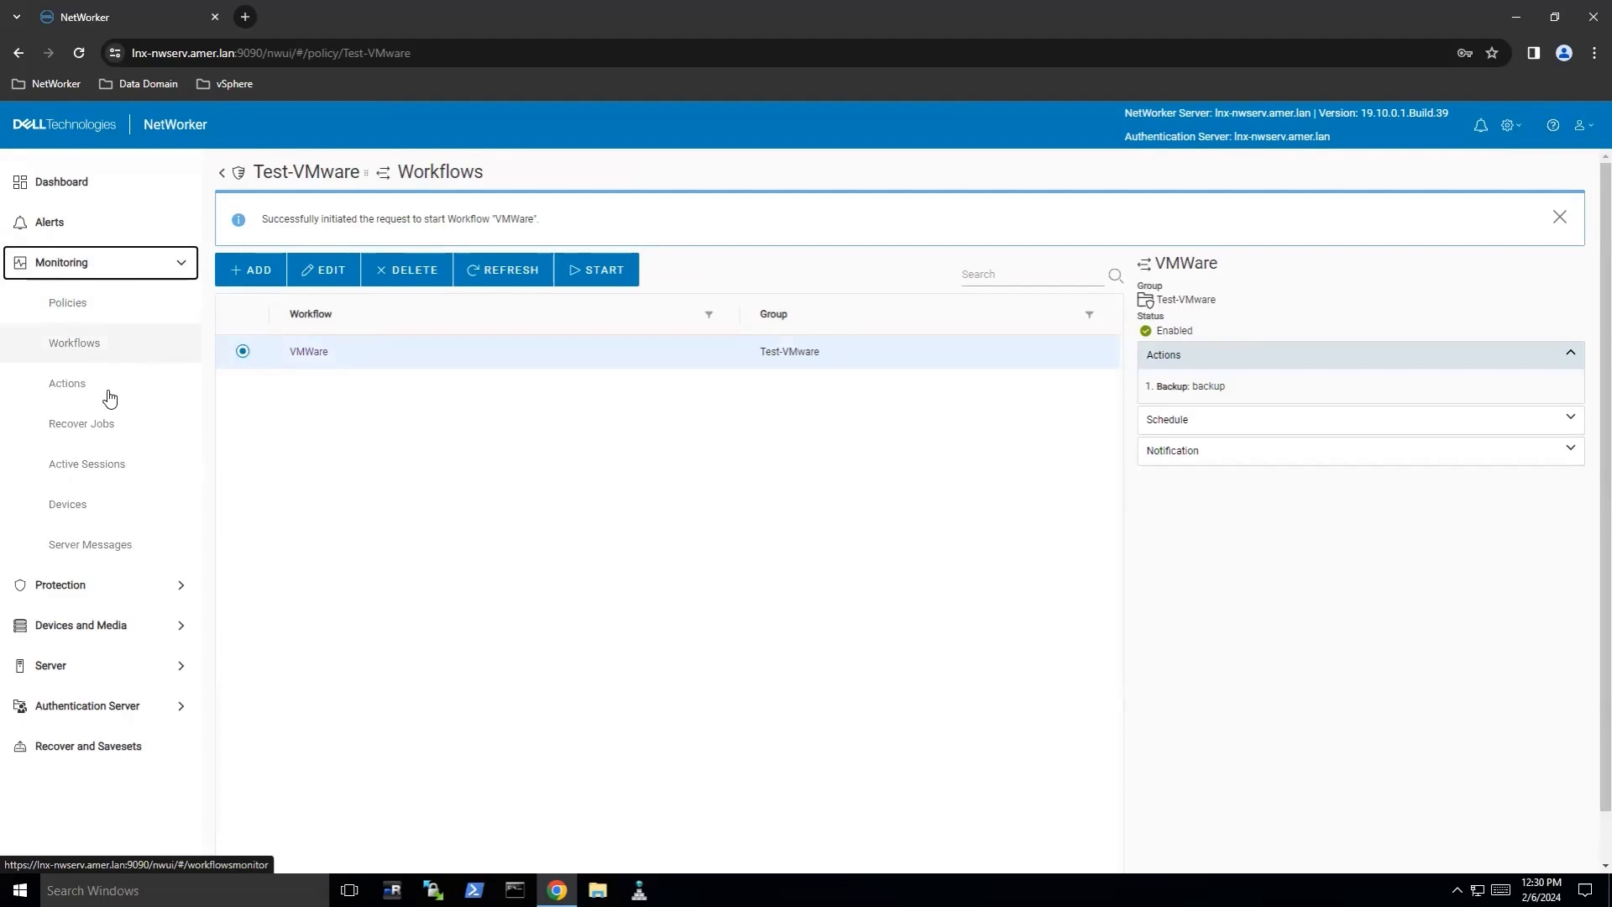
{"action": "left_click", "coordinate": [111, 465]}
{"action": "left_click", "coordinate": [88, 305]}
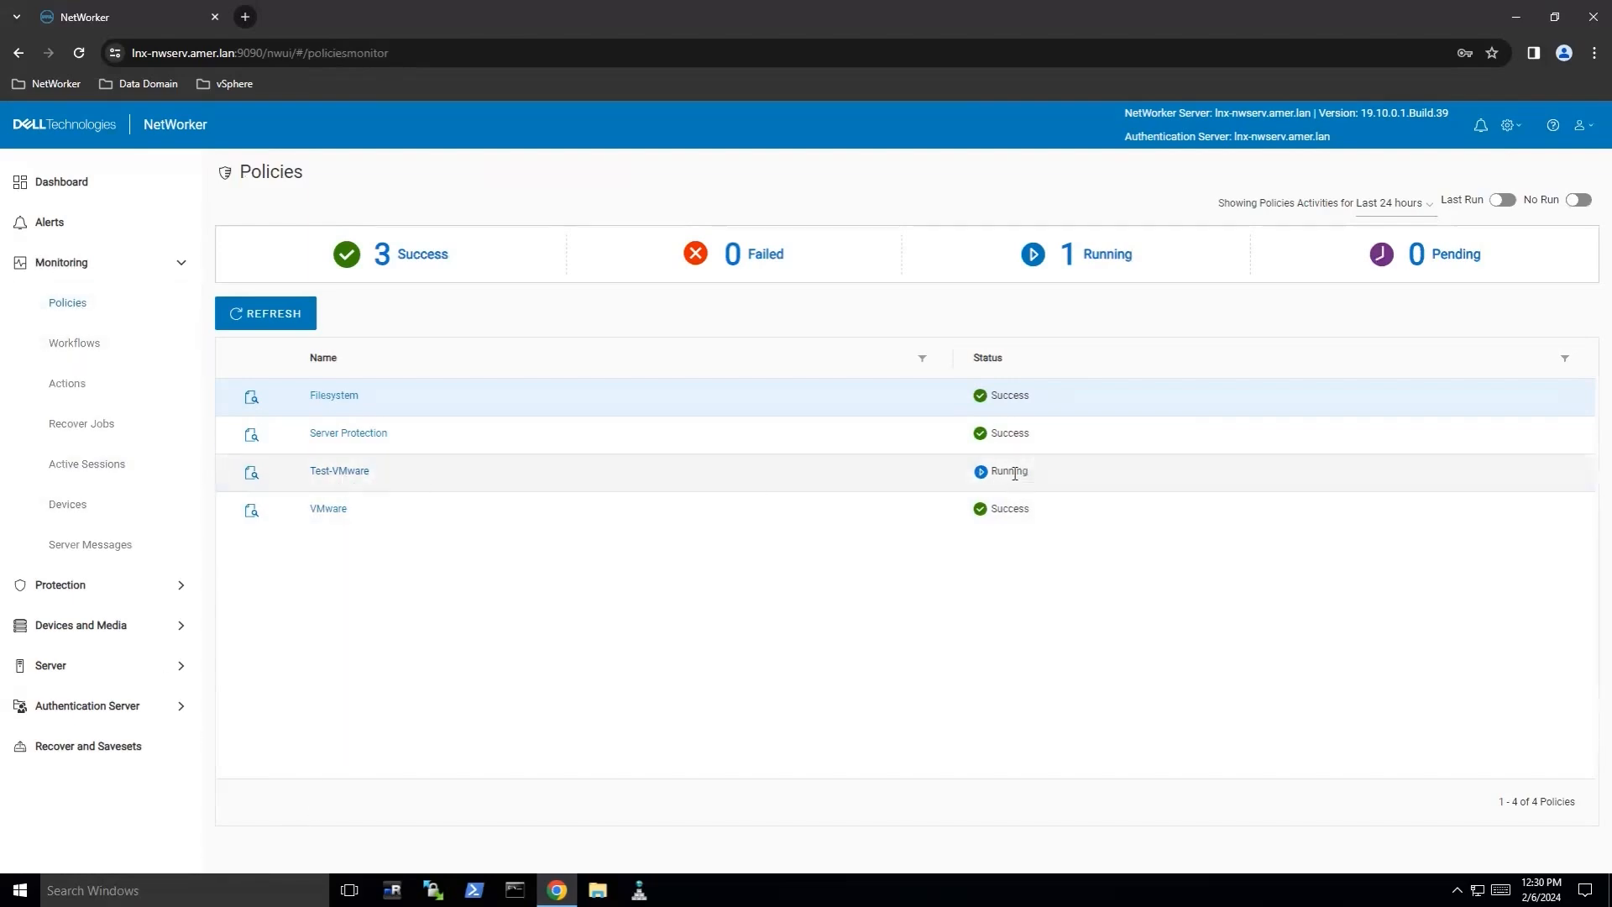
{"action": "left_click", "coordinate": [355, 474]}
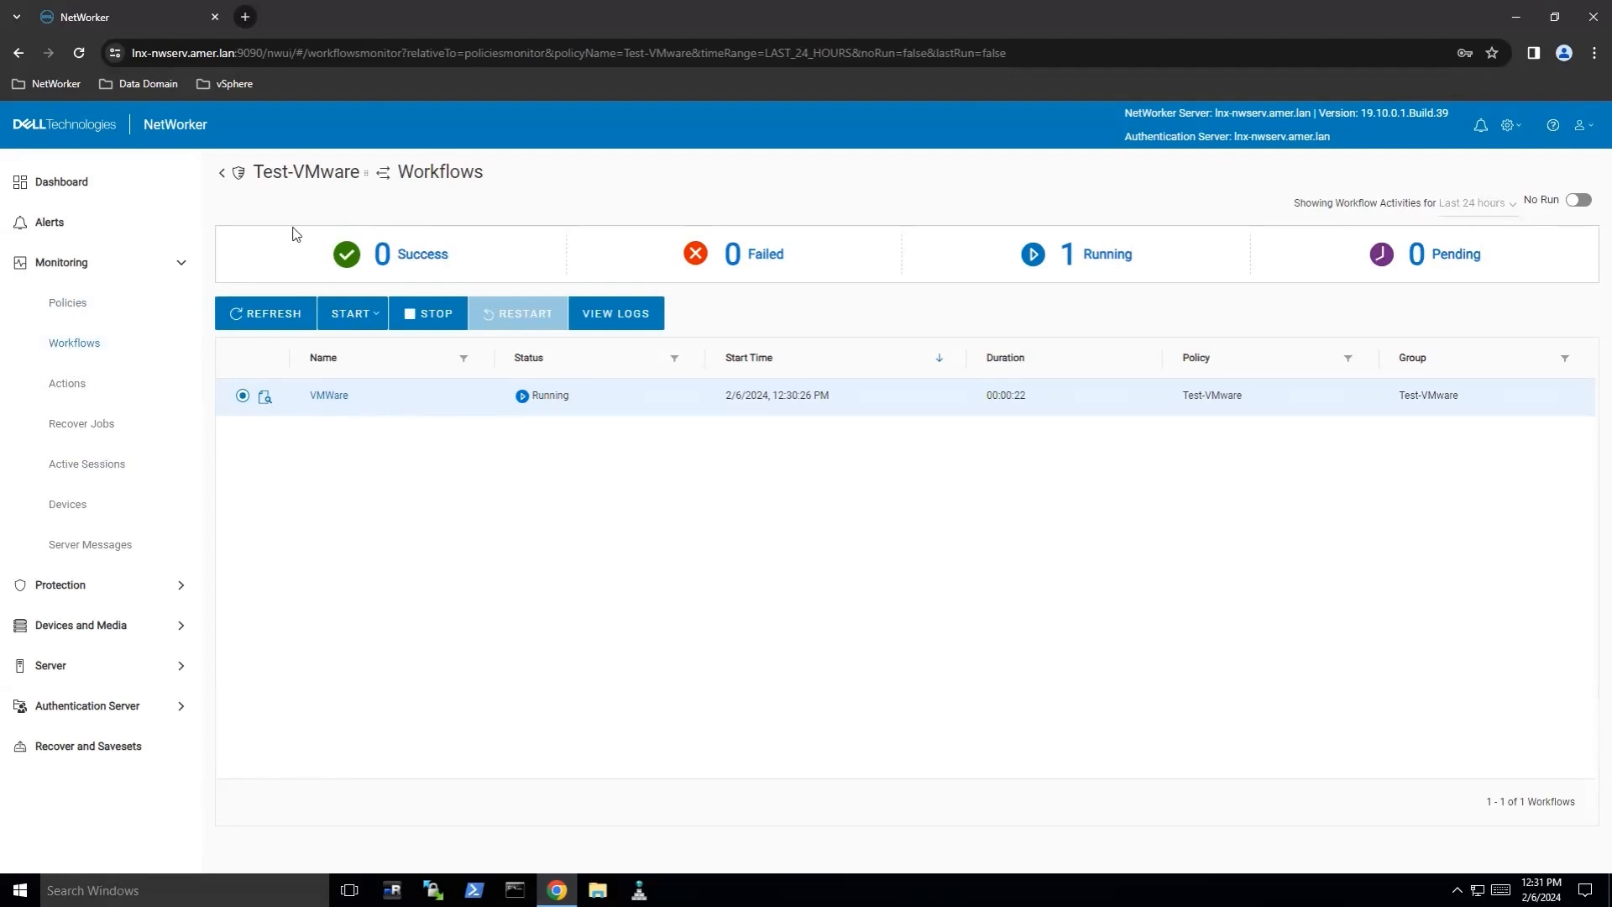
{"action": "left_click", "coordinate": [91, 466]}
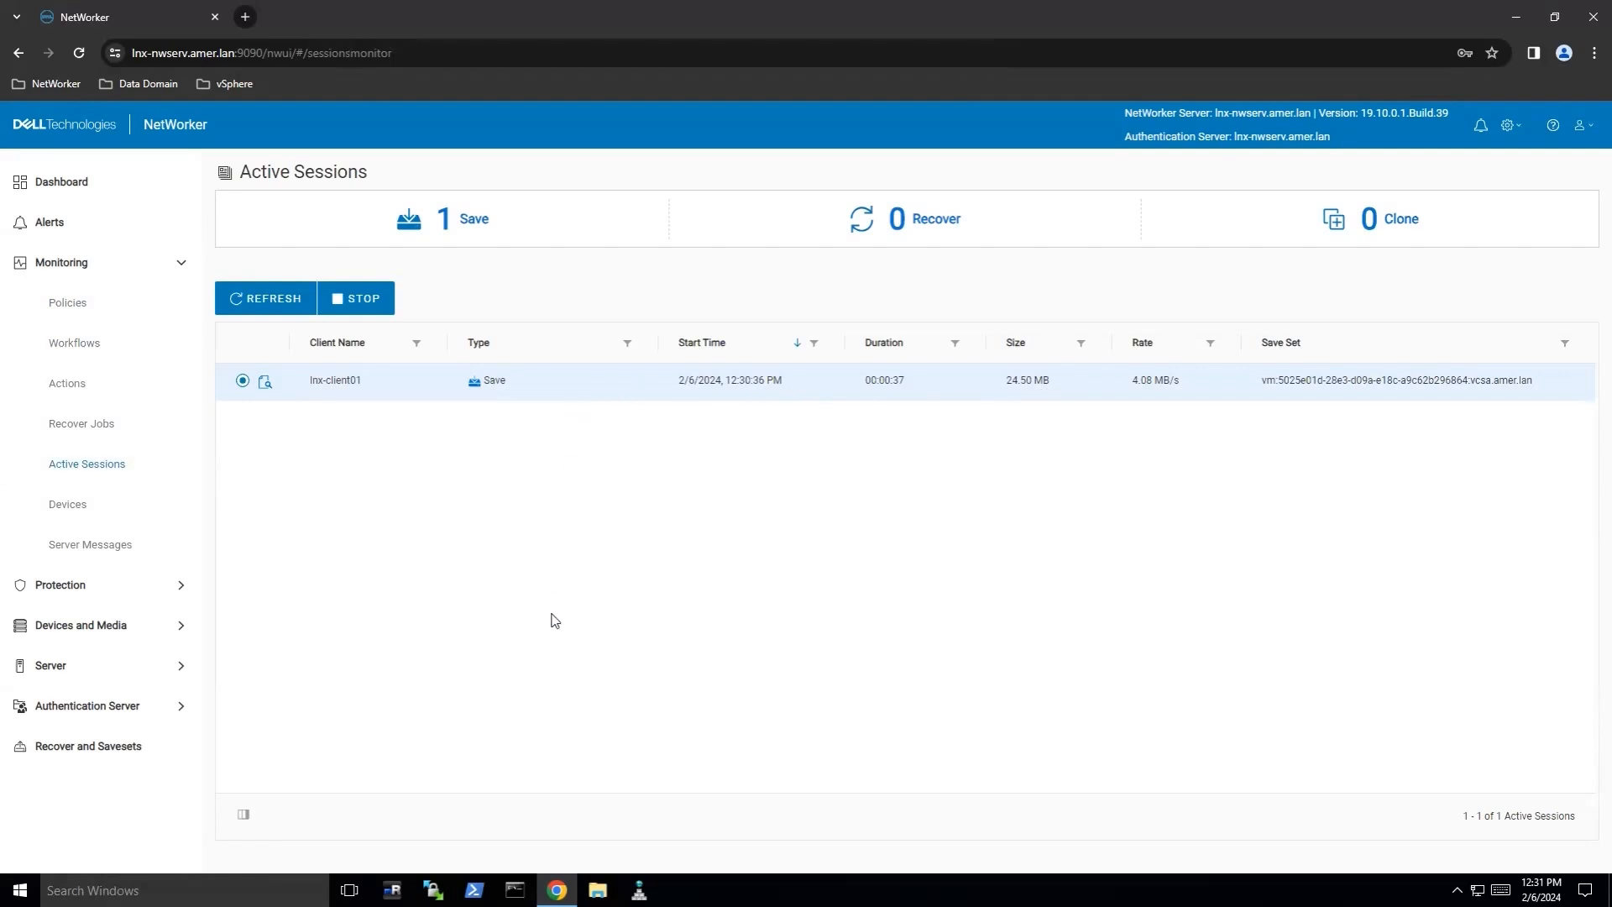
{"action": "left_click", "coordinate": [71, 309]}
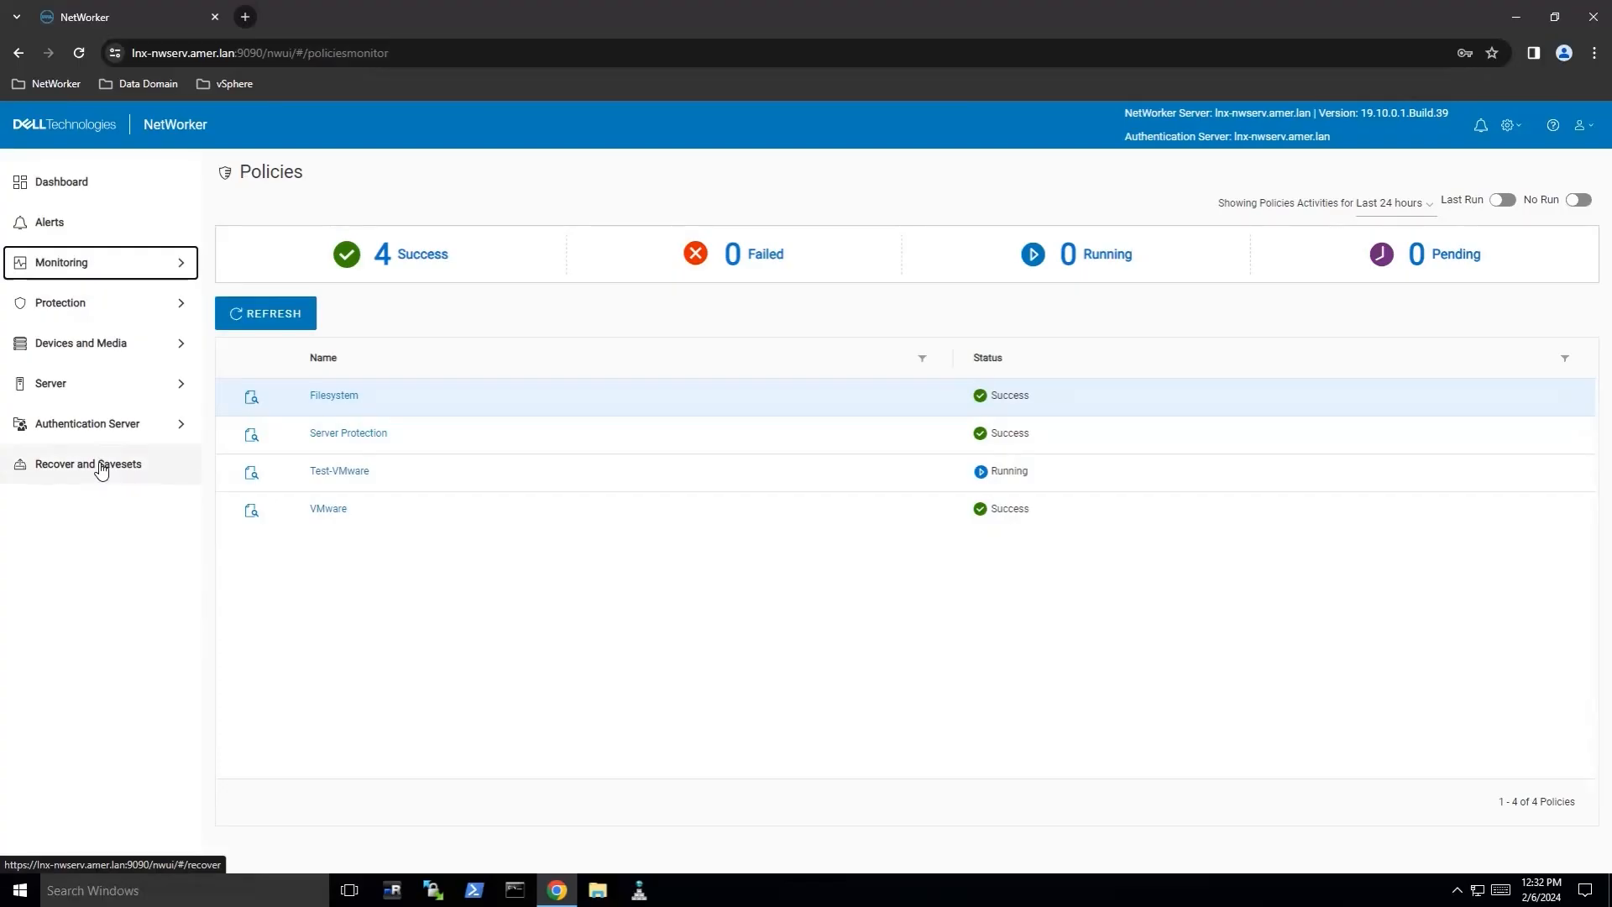
In Recover Savesets, filter for Last 7 days, VMware client type and vCenter vcsa.amer.lan.
{"action": "left_click", "coordinate": [102, 466]}
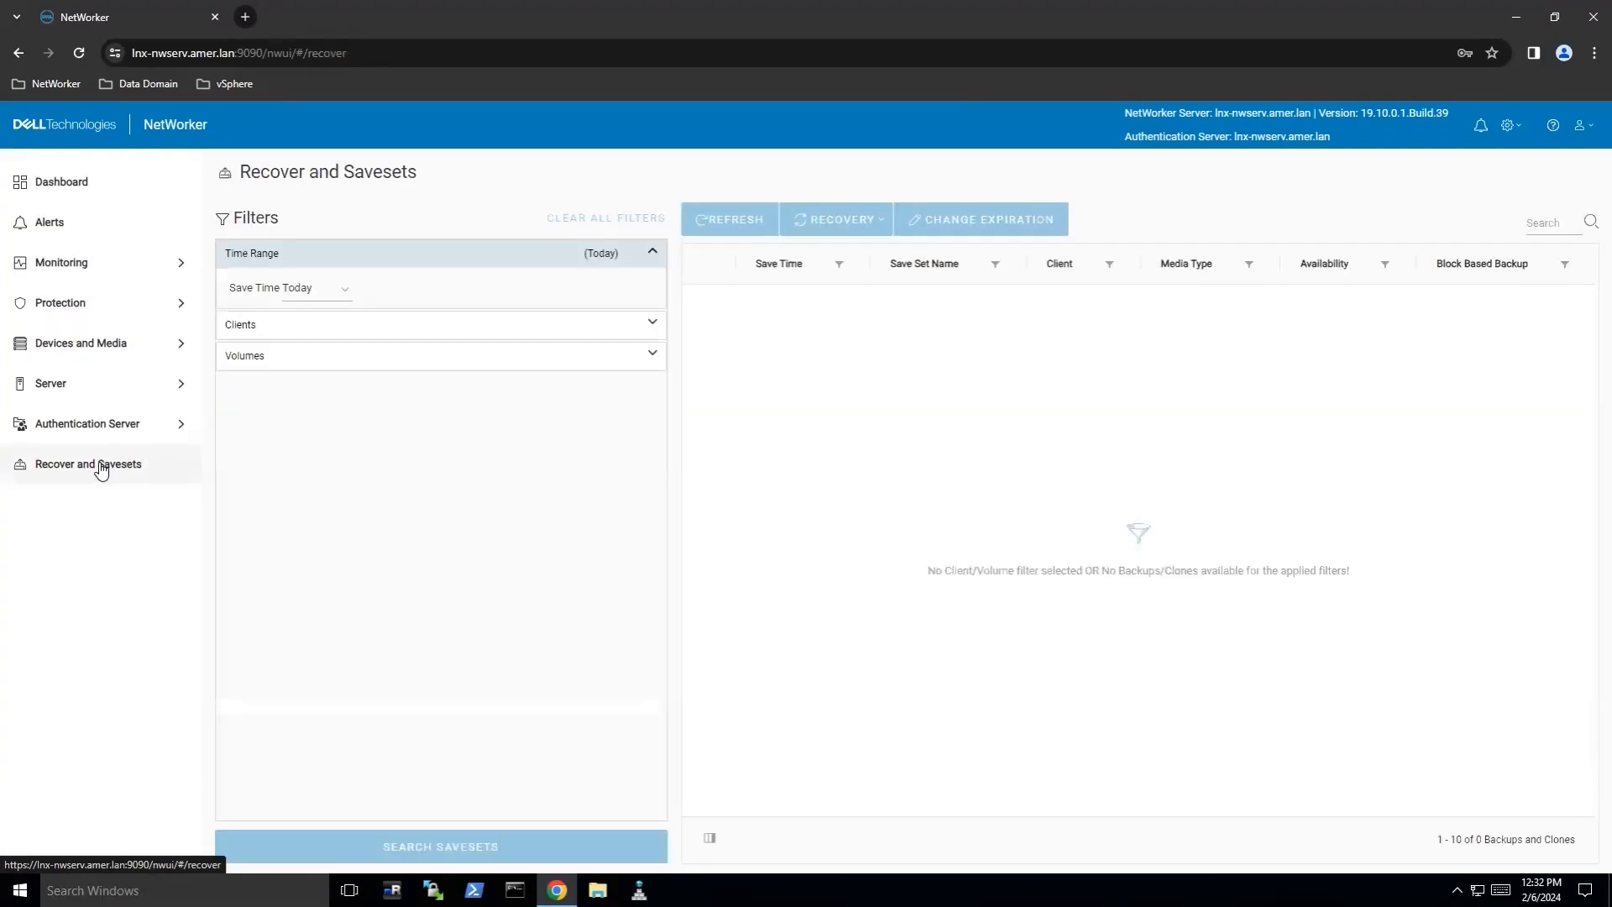
{"action": "left_click", "coordinate": [320, 289]}
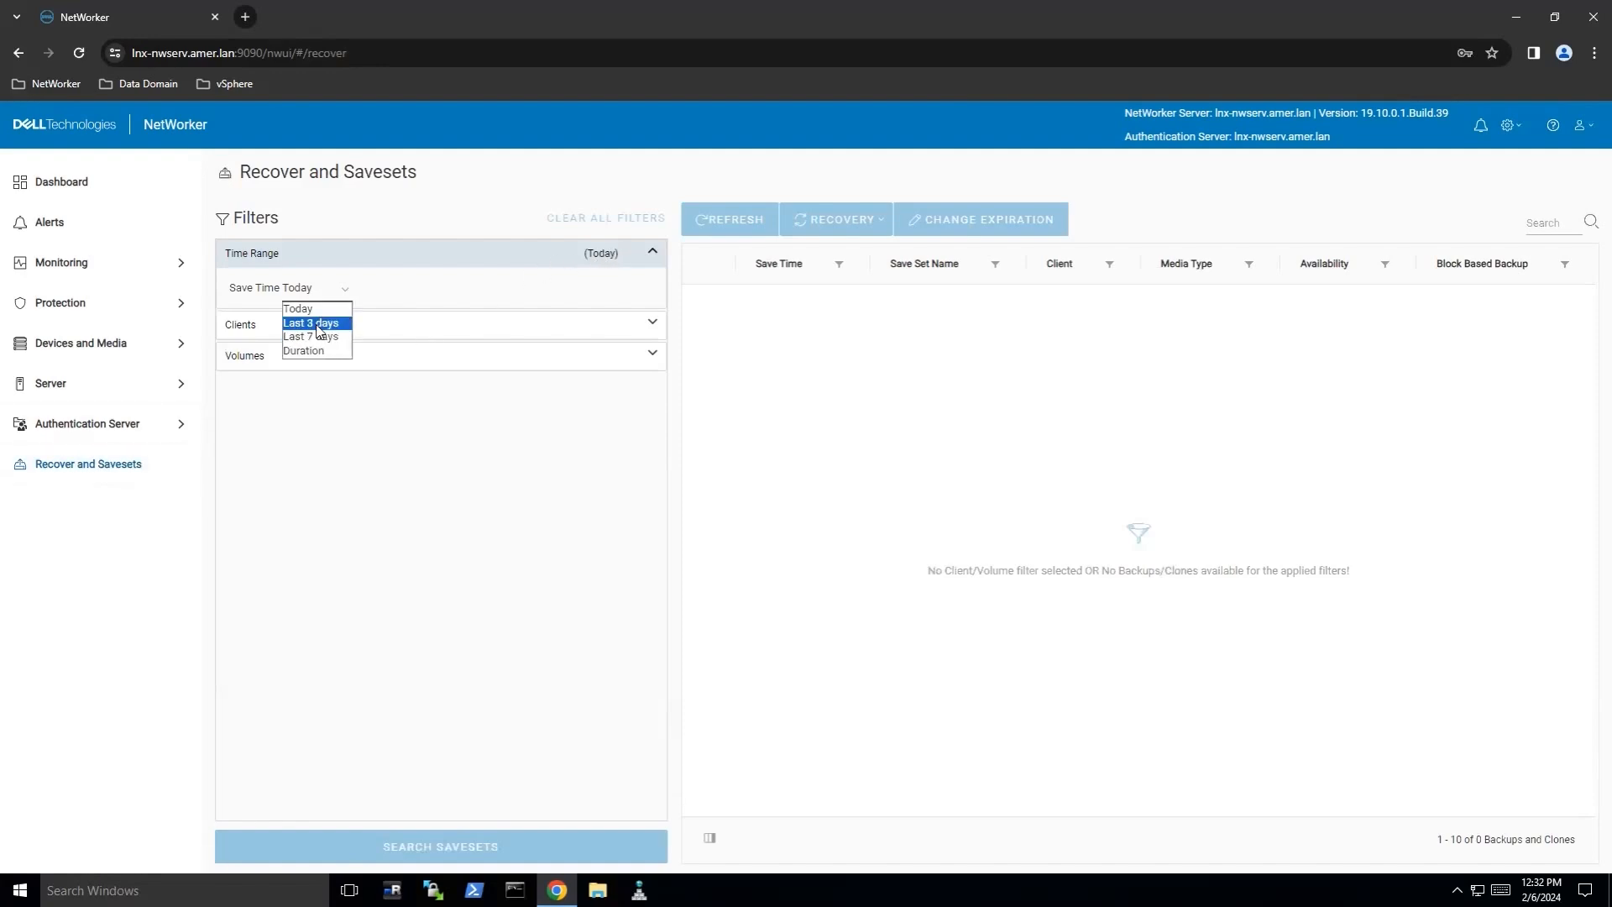
{"action": "left_click", "coordinate": [323, 336]}
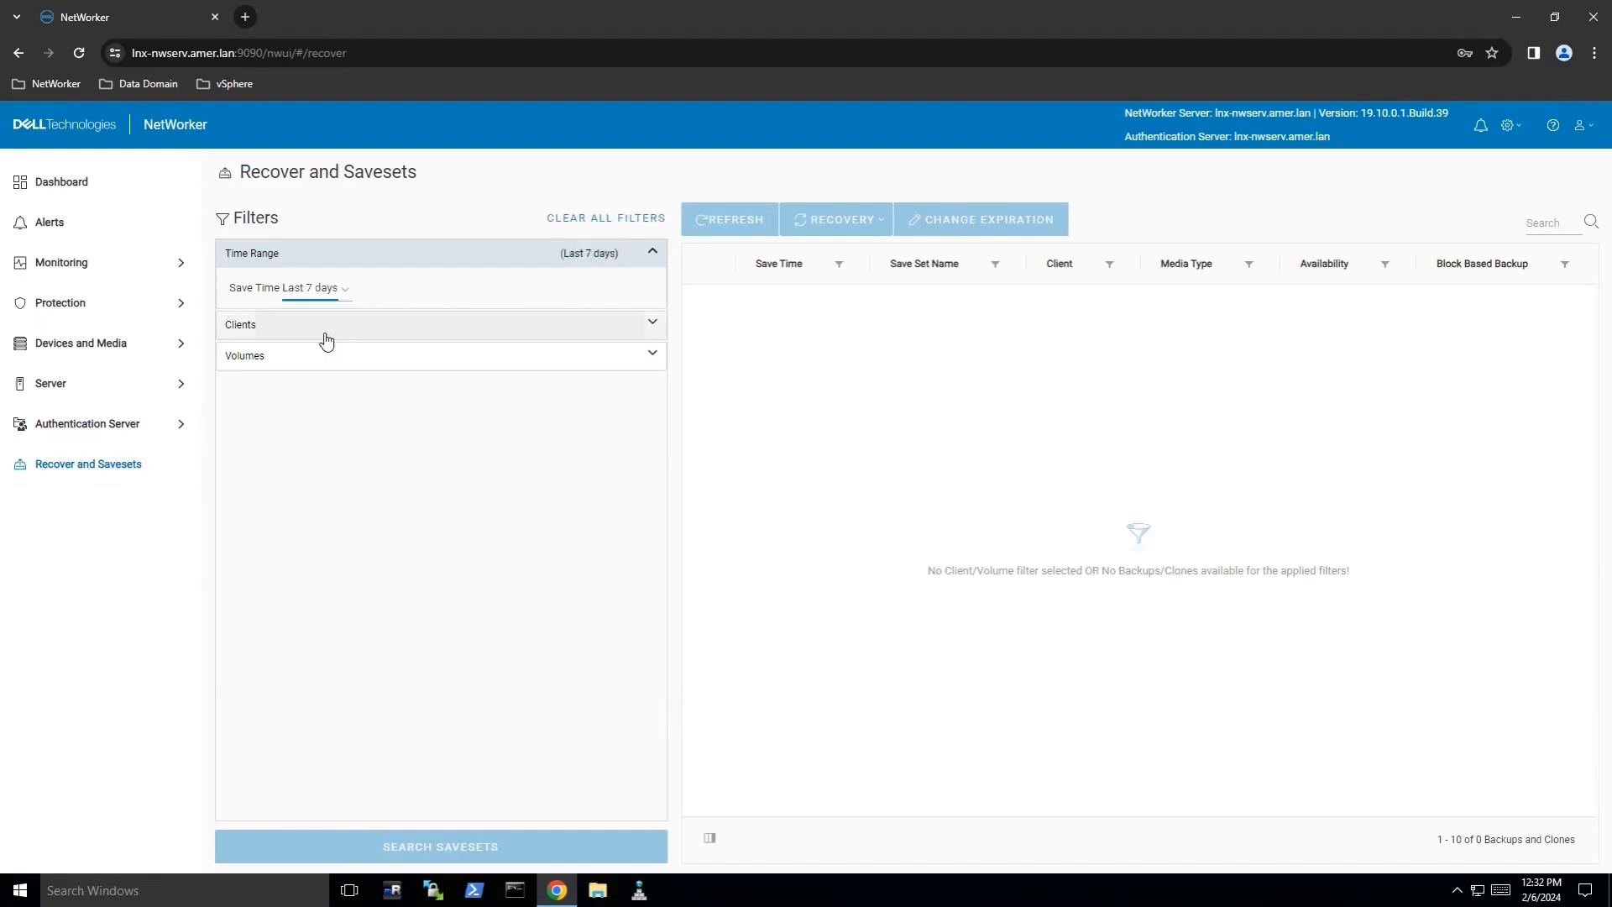
{"action": "left_click", "coordinate": [323, 338]}
{"action": "left_click", "coordinate": [391, 325]}
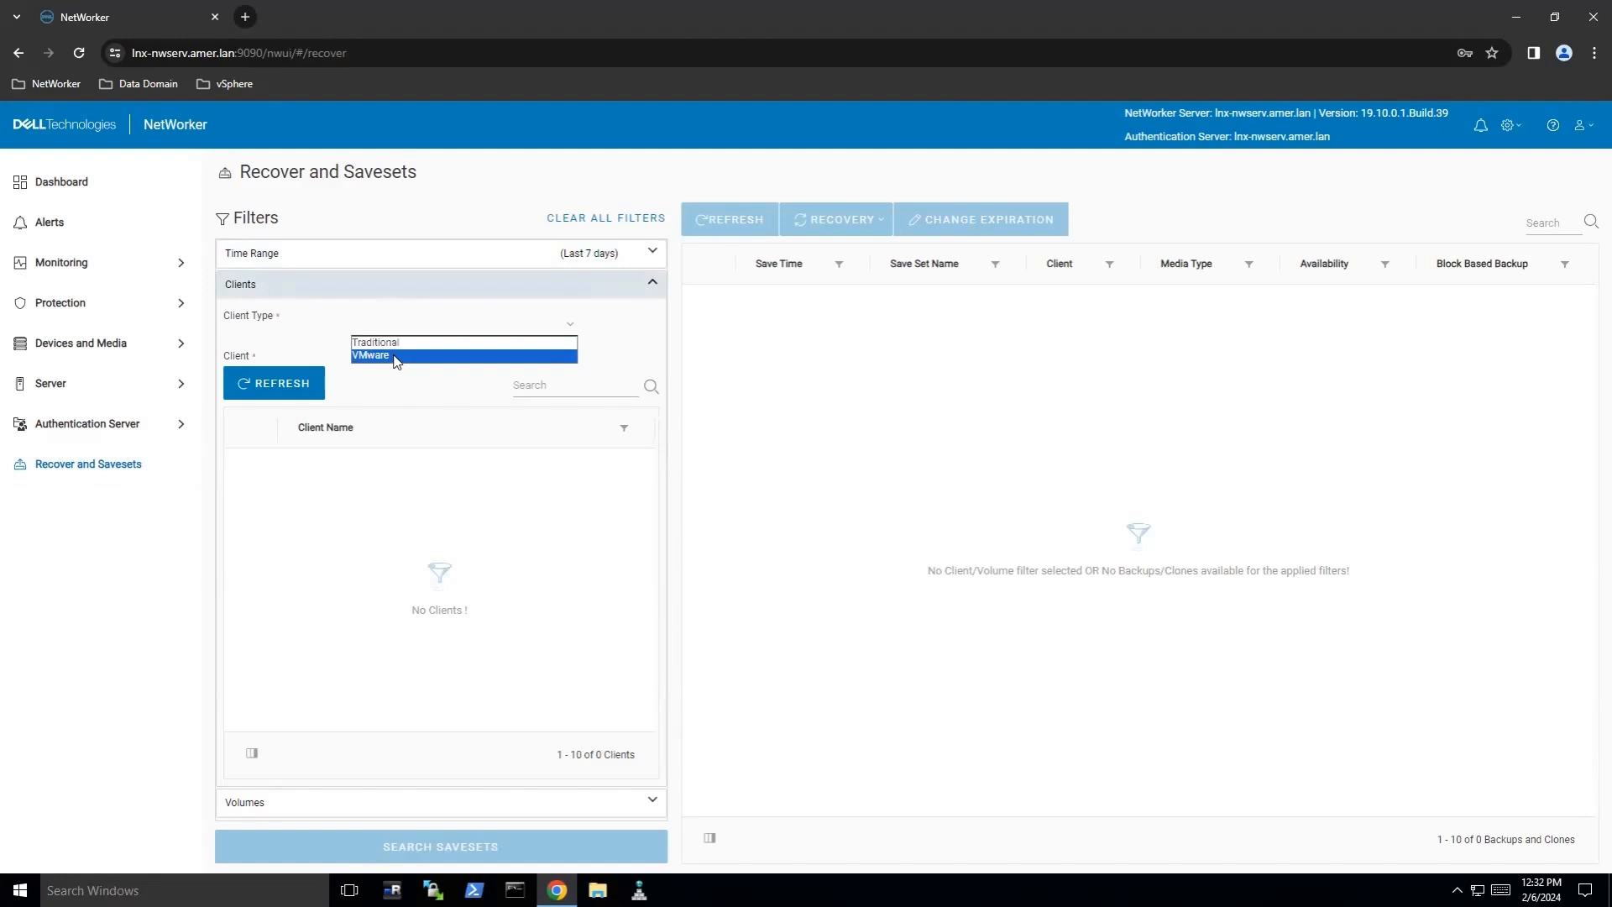
{"action": "left_click", "coordinate": [395, 355]}
{"action": "left_click", "coordinate": [407, 364]}
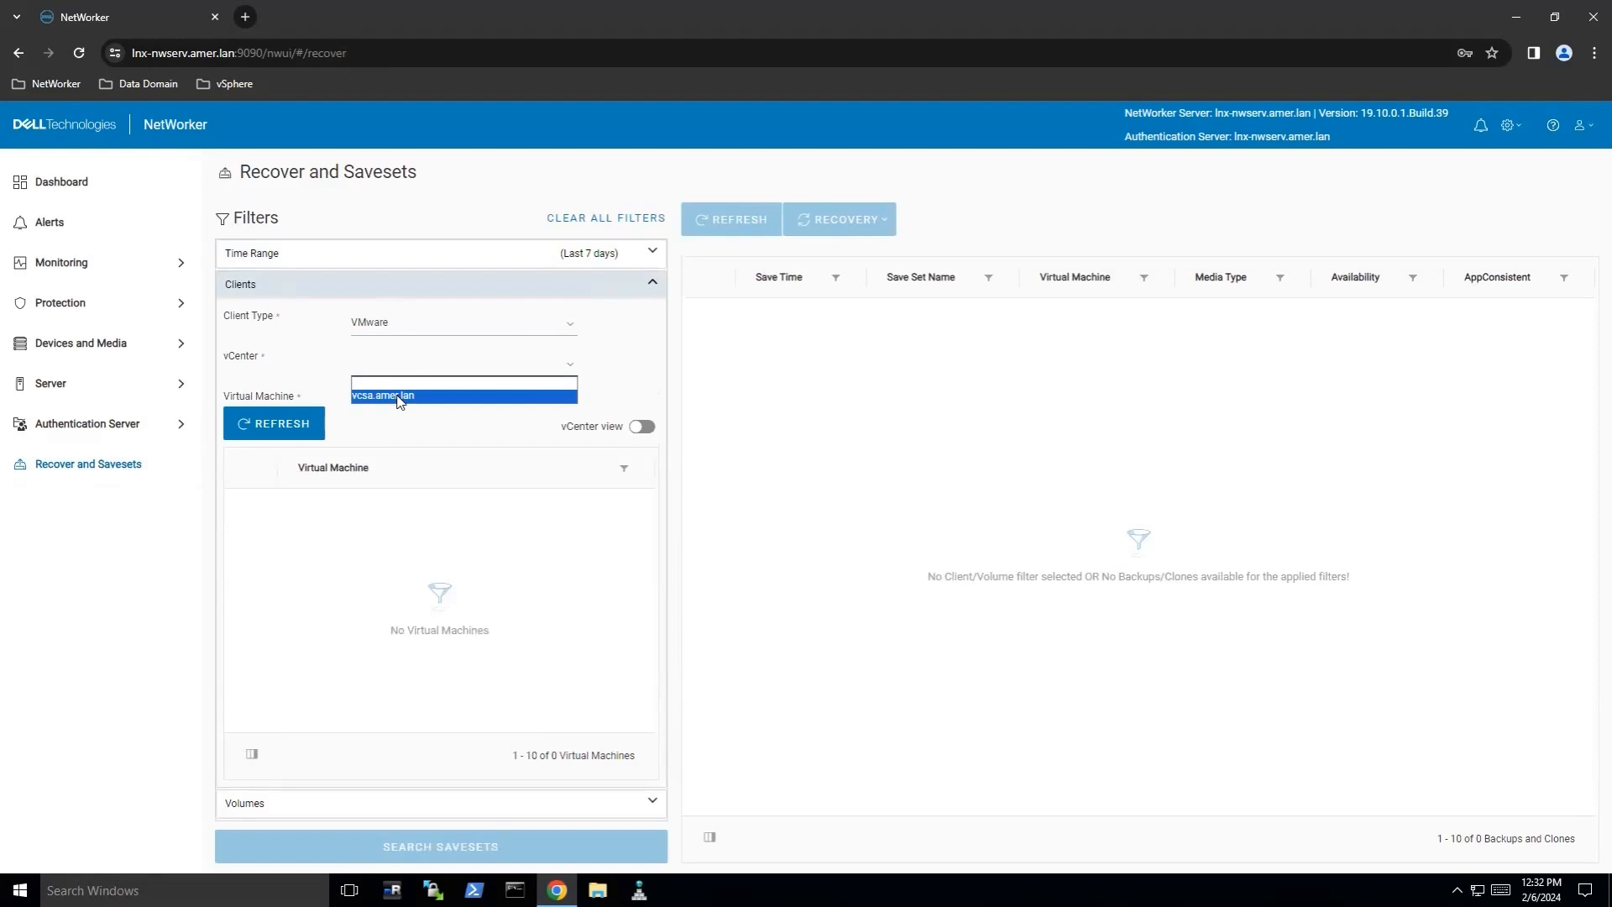
{"action": "left_click", "coordinate": [399, 399]}
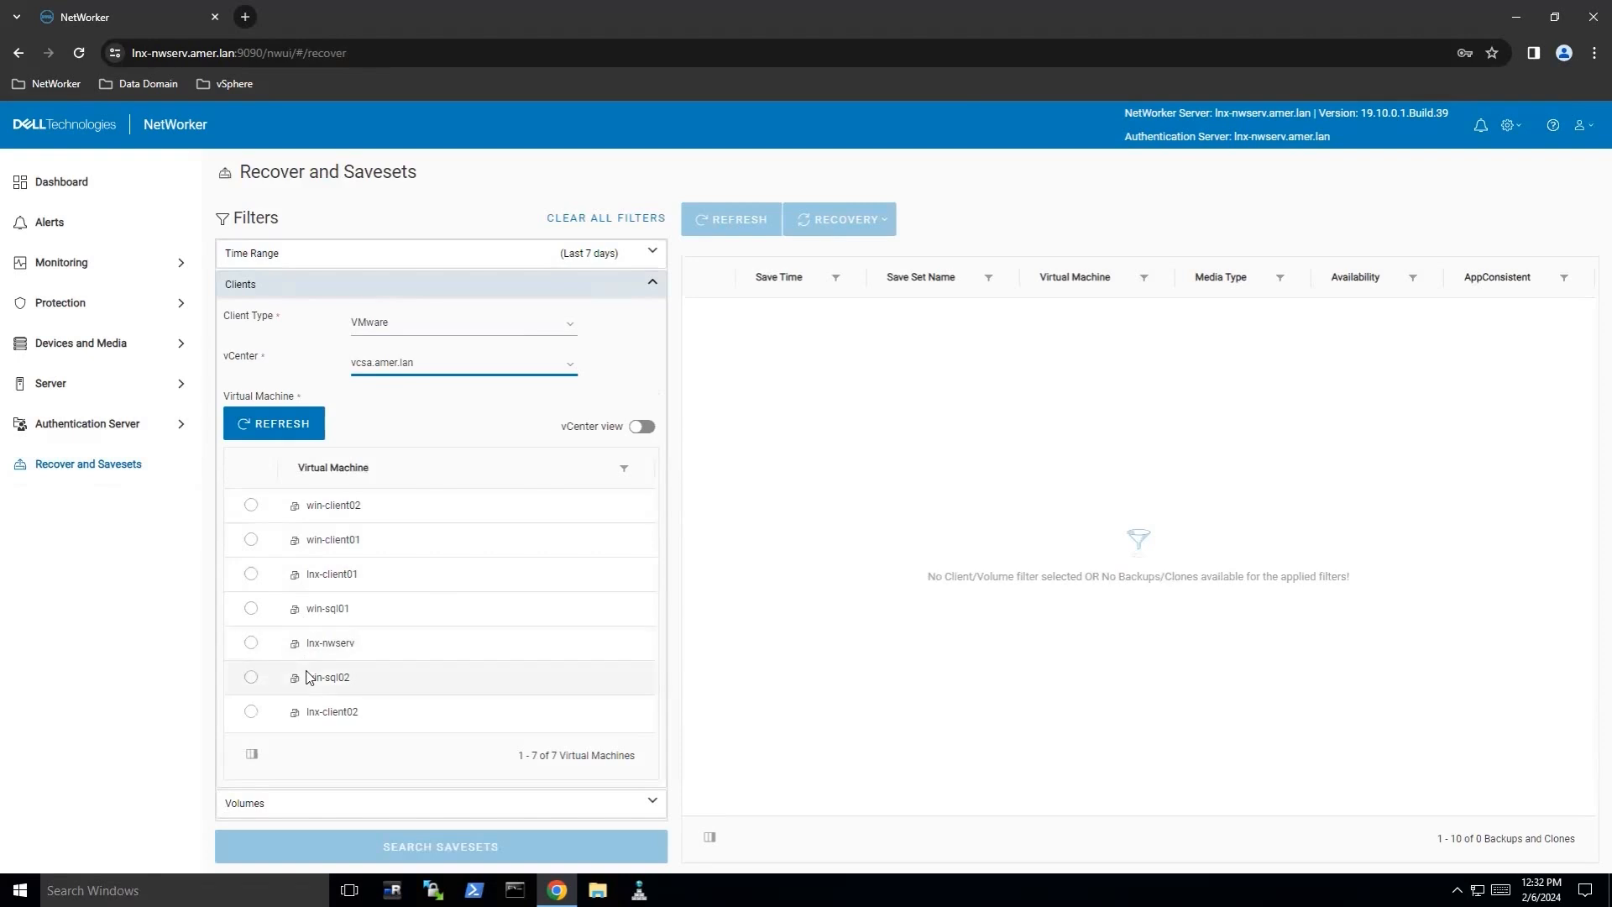
Search win-client02's savesets, select the latest primary copy and bring up the Image Level recovery types.
{"action": "left_click", "coordinate": [252, 507]}
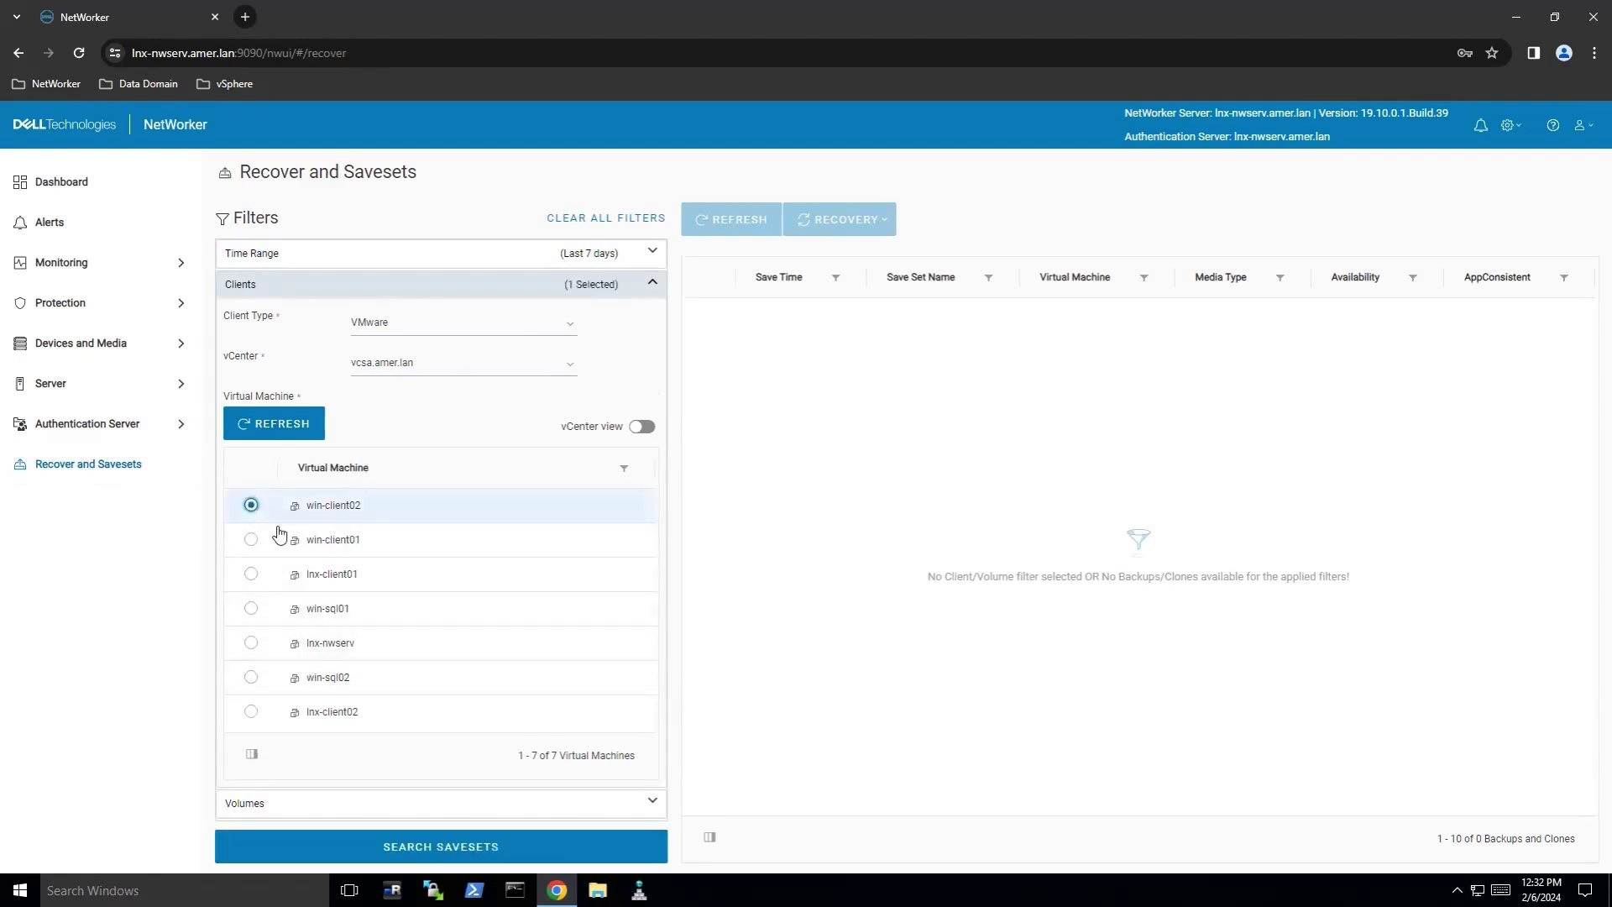
{"action": "left_click", "coordinate": [423, 847]}
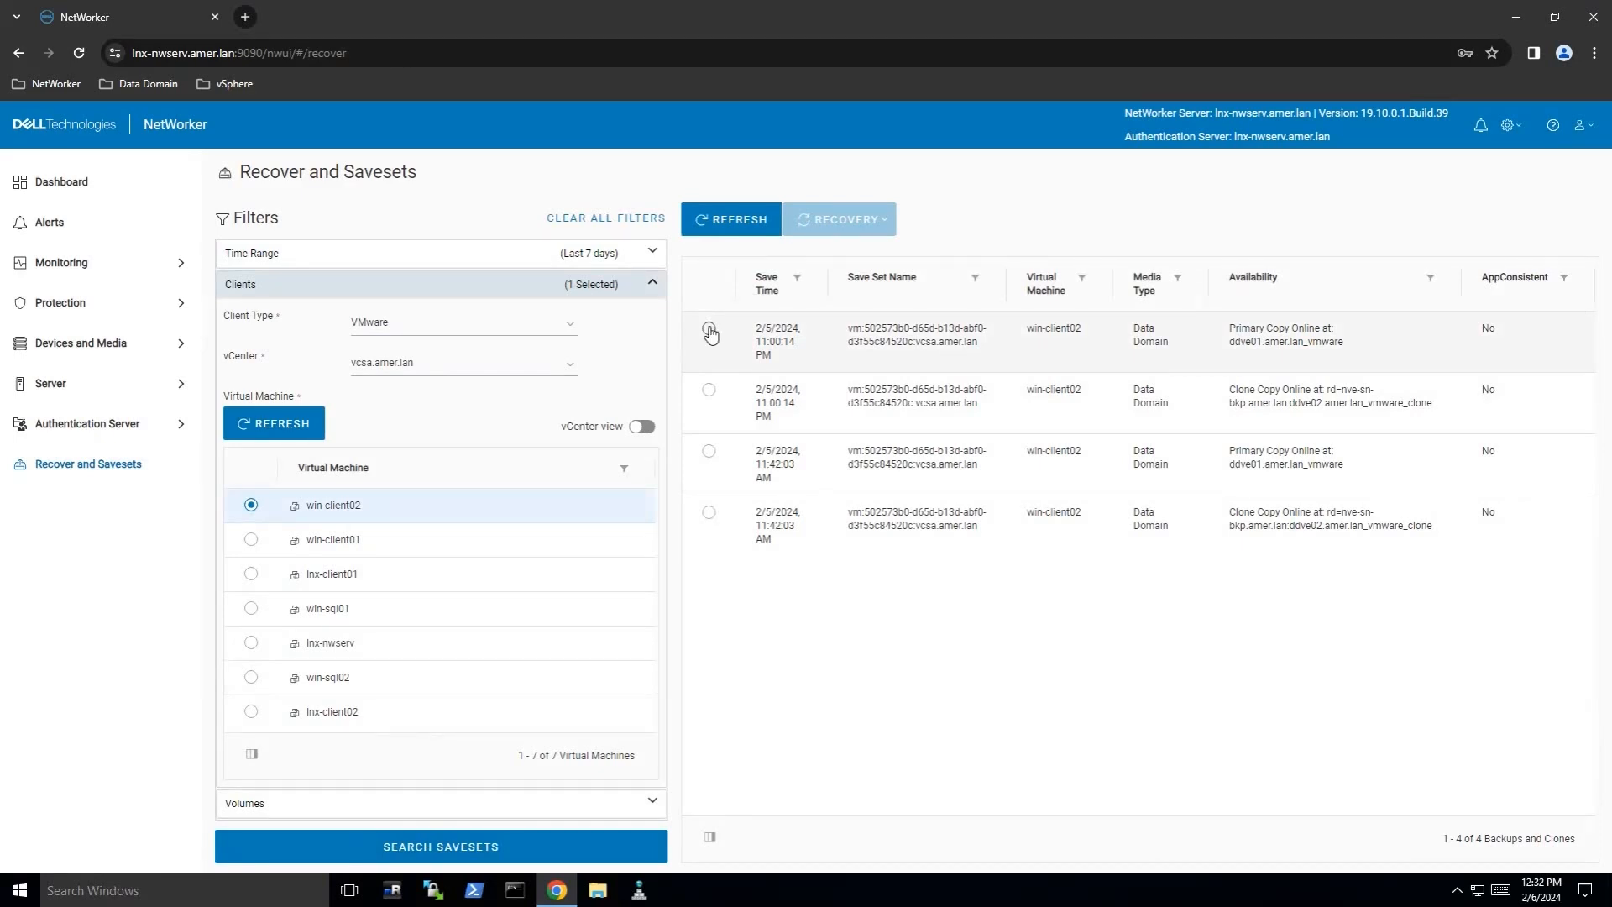
{"action": "left_click", "coordinate": [710, 330]}
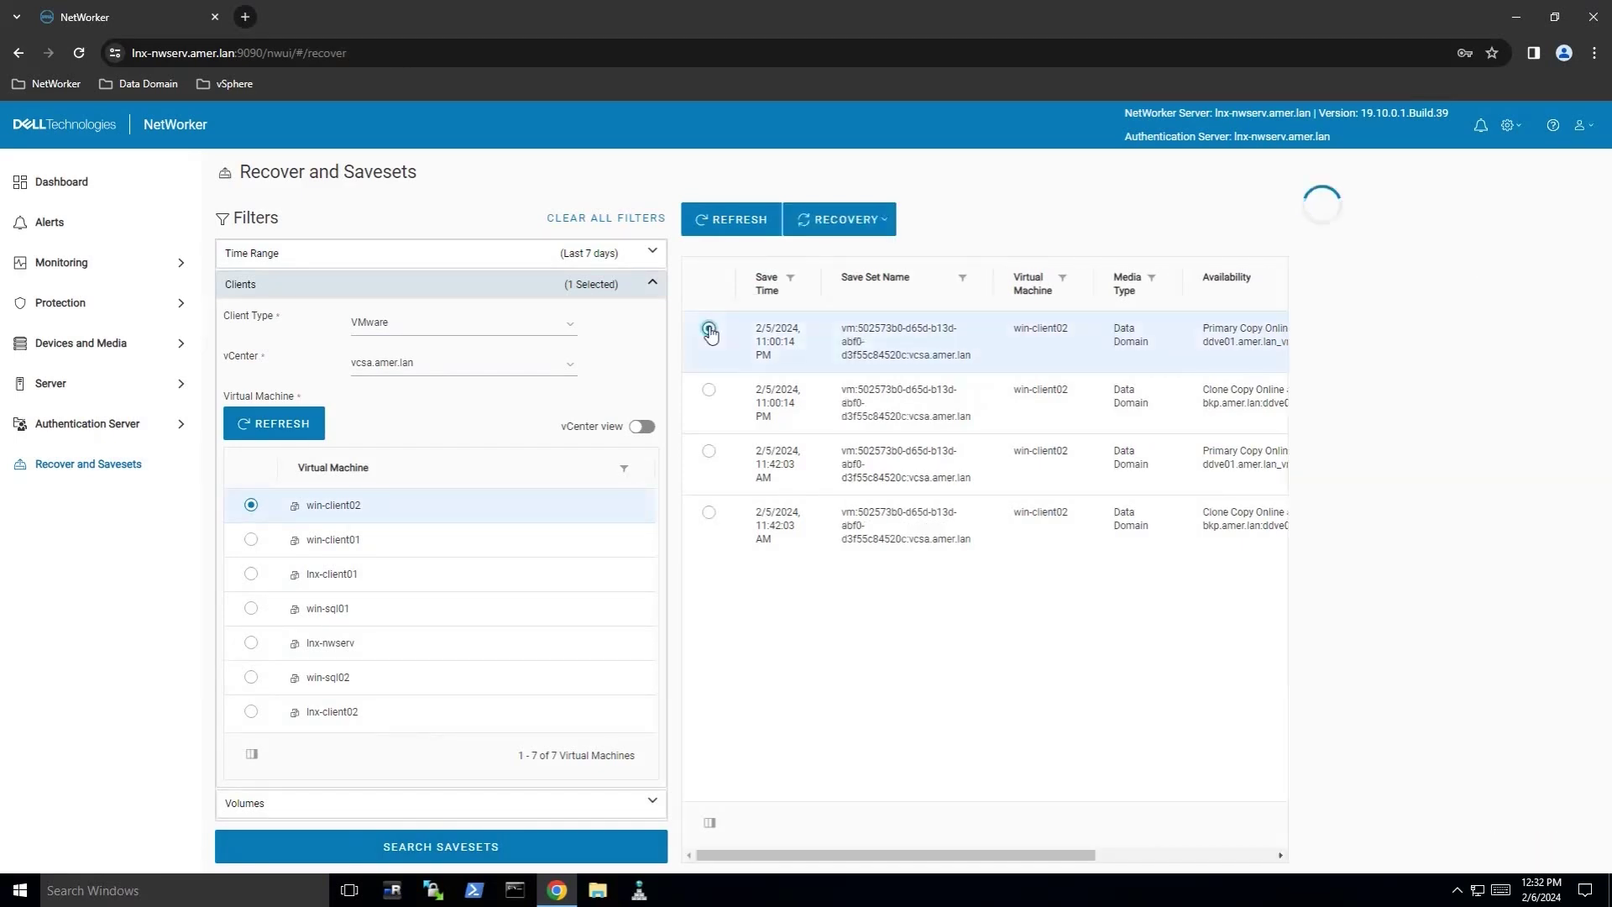
{"action": "left_click", "coordinate": [843, 226]}
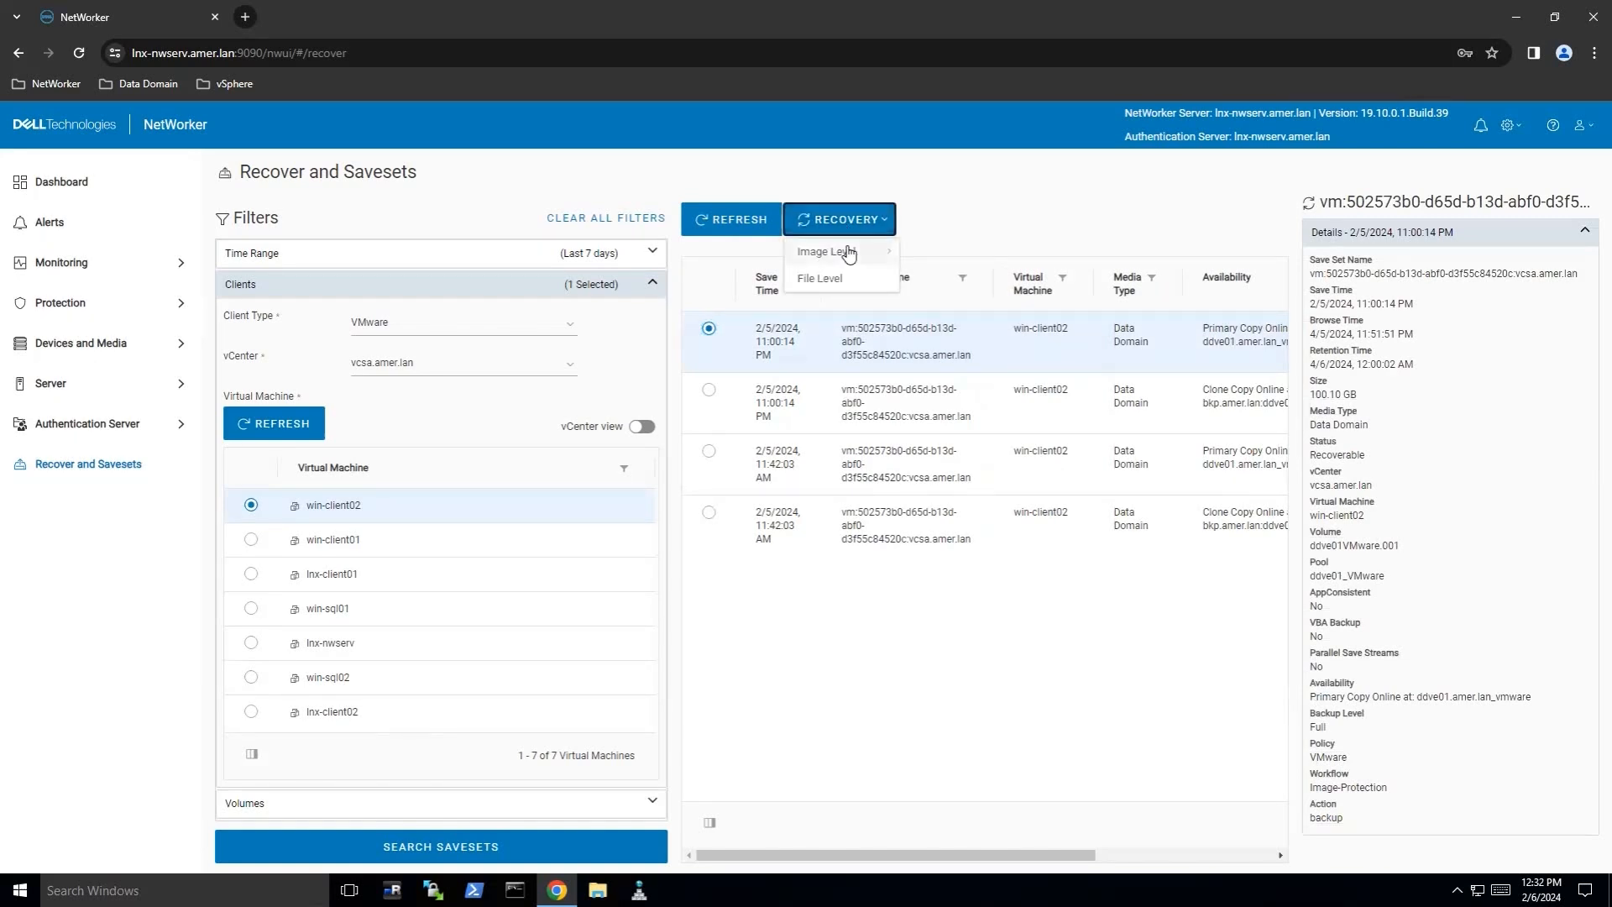
{"action": "left_click", "coordinate": [849, 254]}
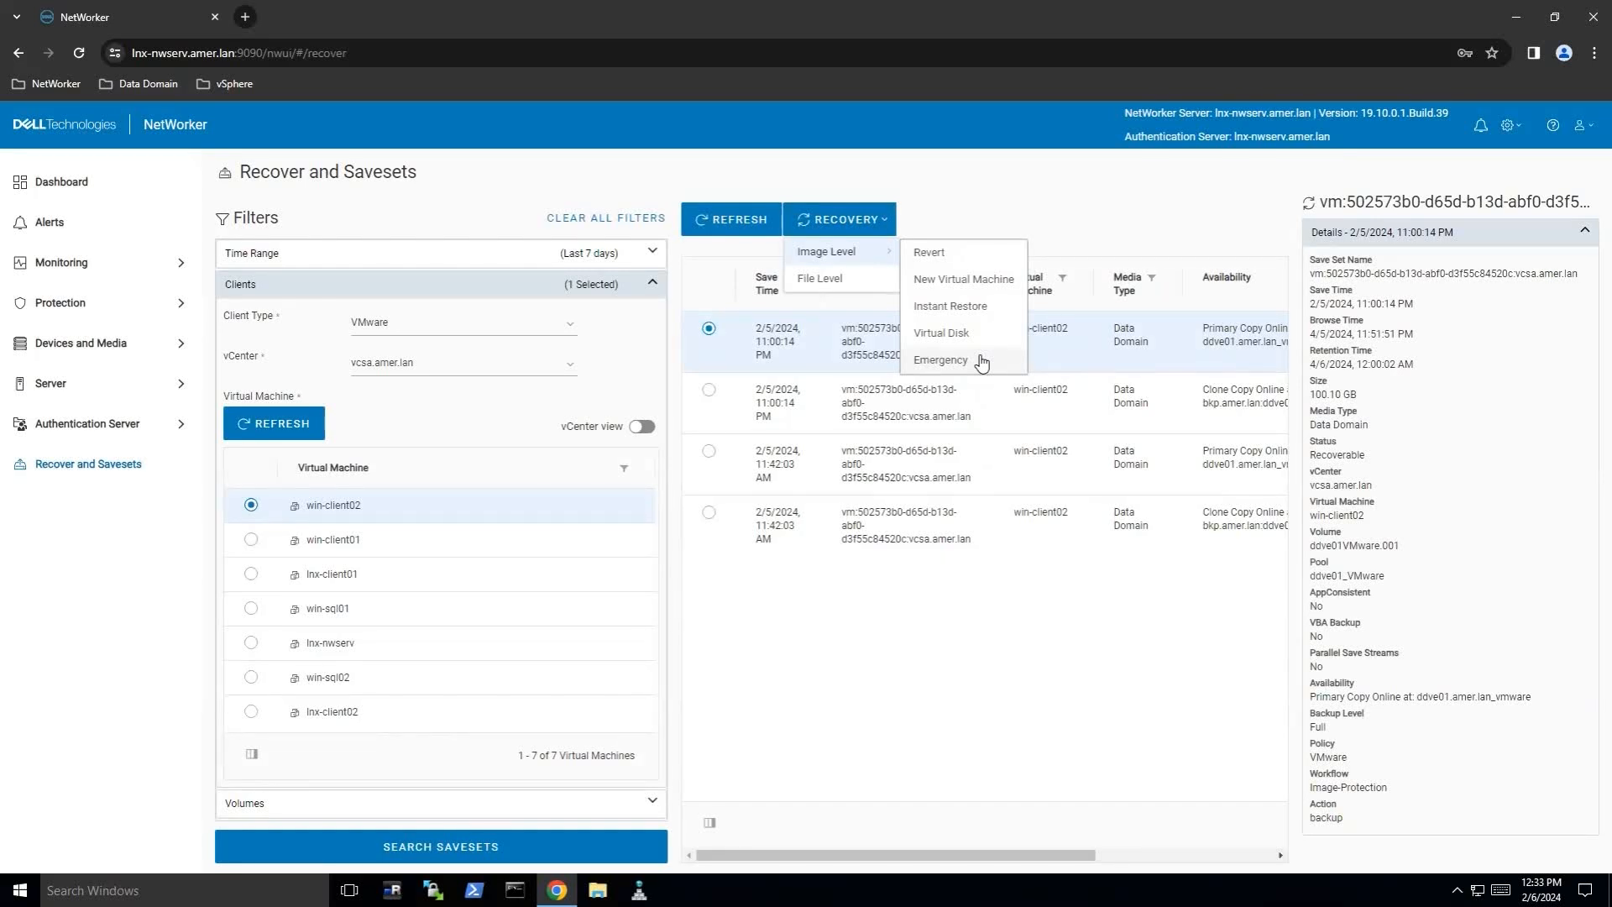
Cancel the wrong recovery wizard and choose Image Level recovery as a New Virtual Machine.
{"action": "left_click", "coordinate": [873, 283]}
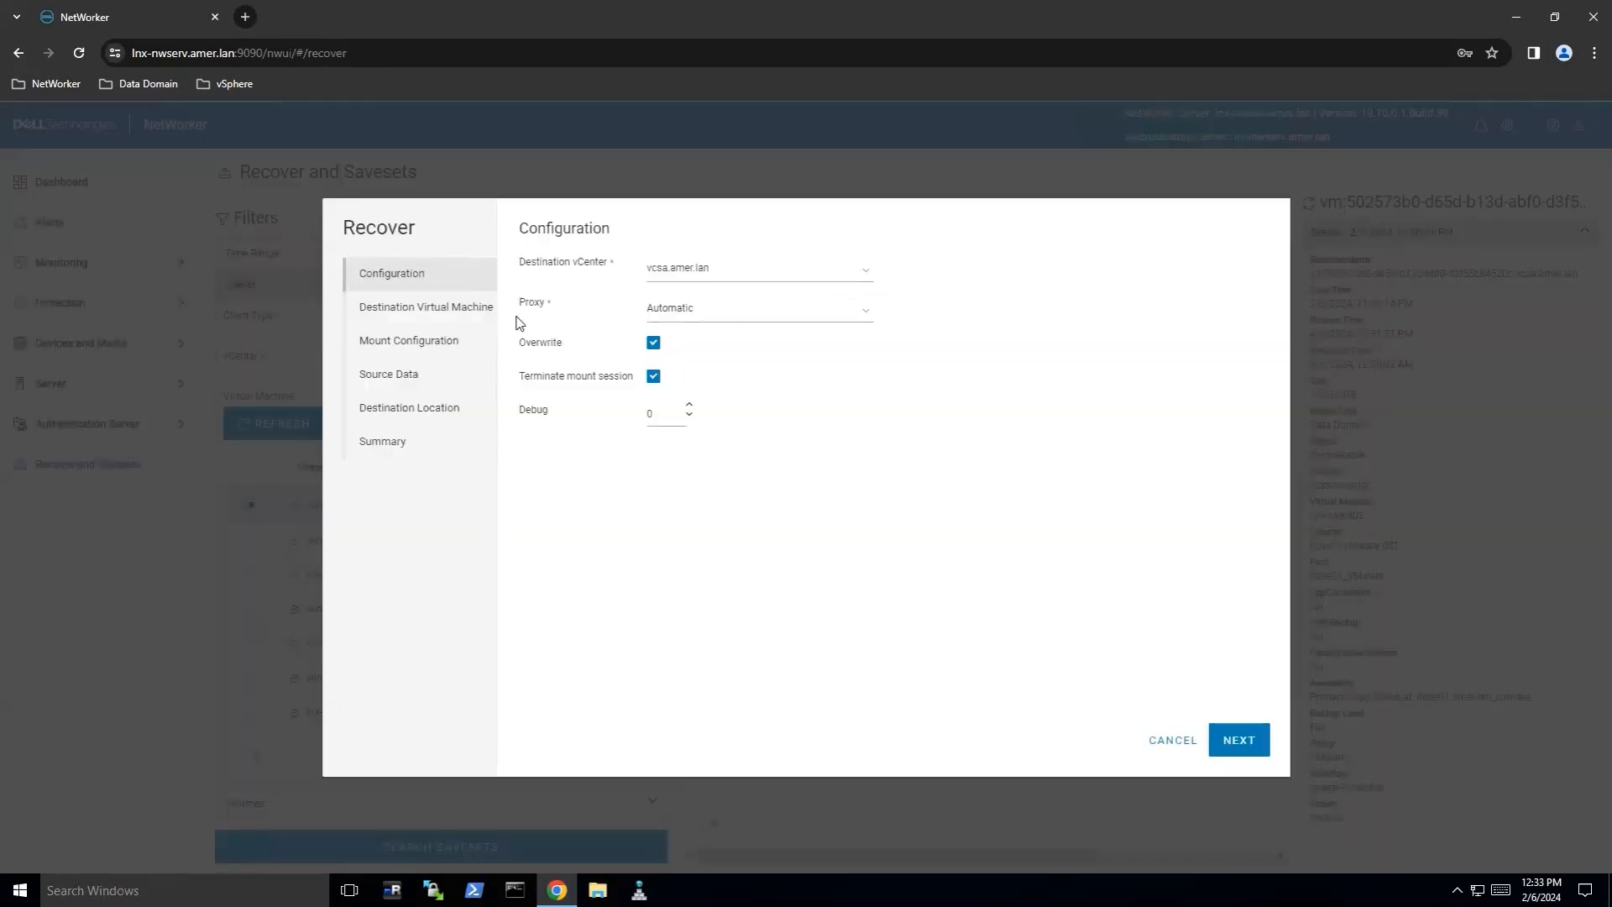
{"action": "left_click", "coordinate": [1172, 741]}
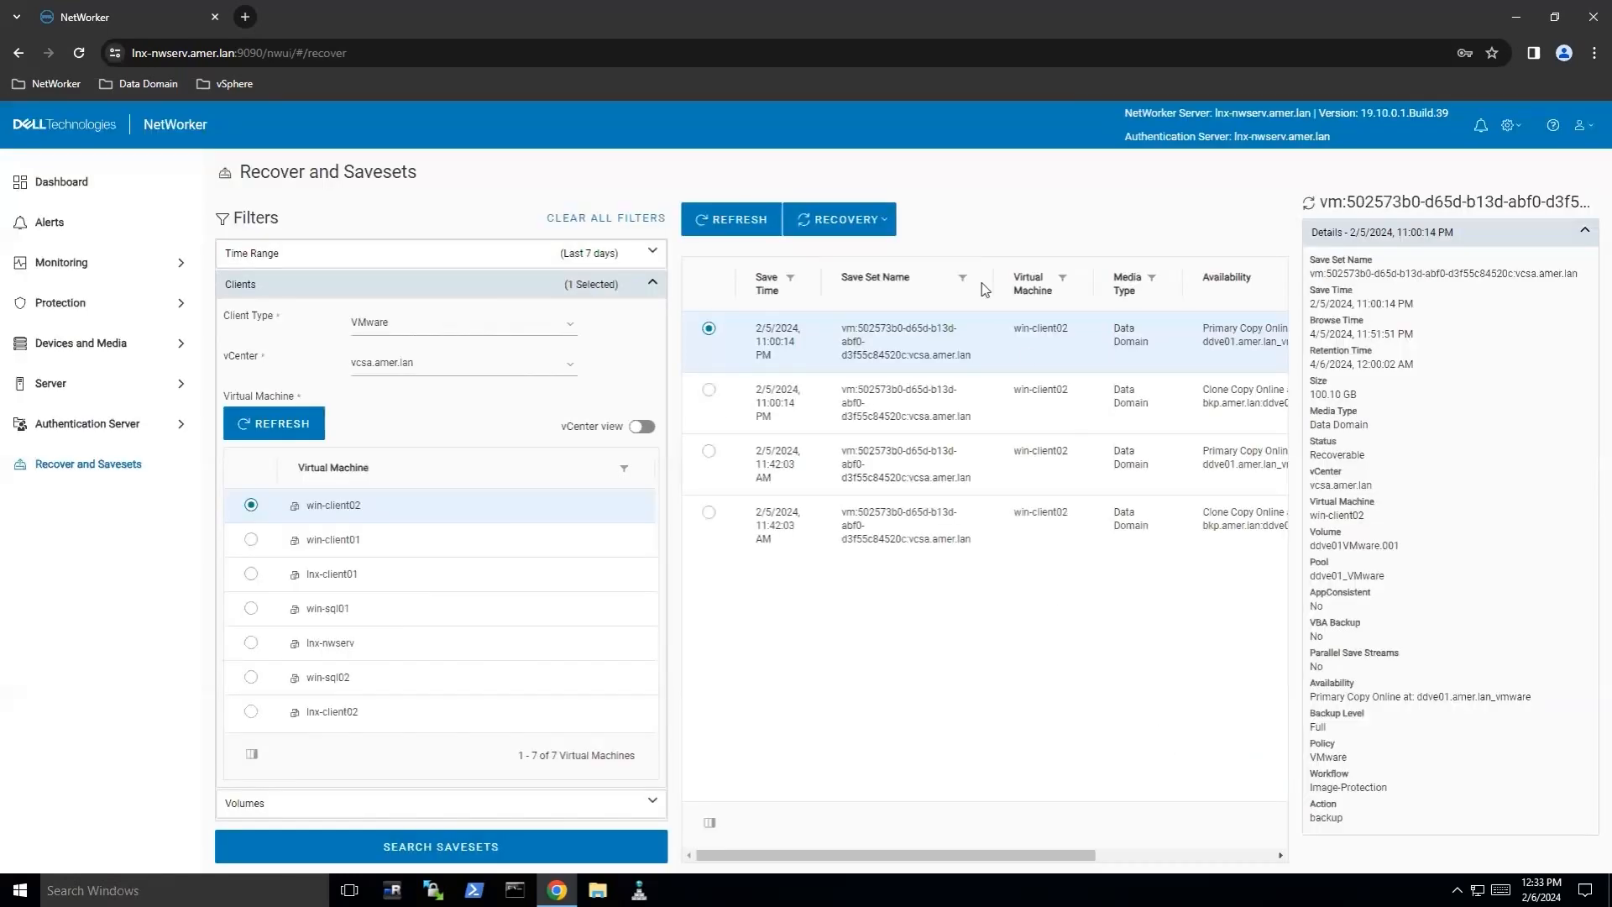
{"action": "left_click", "coordinate": [841, 220]}
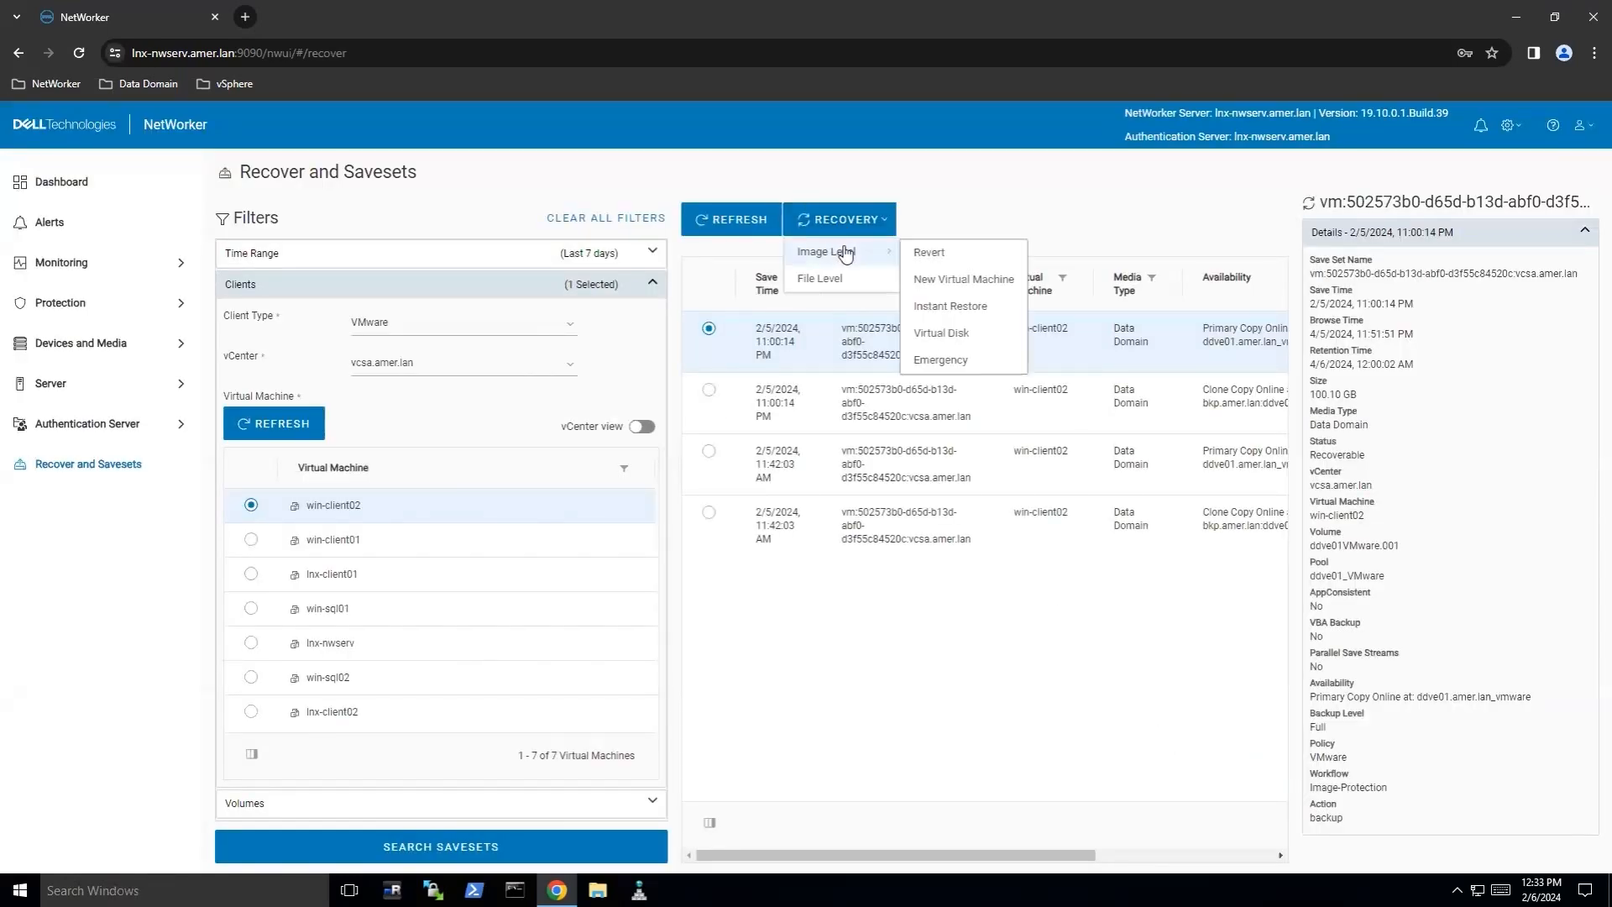
{"action": "left_click", "coordinate": [954, 279]}
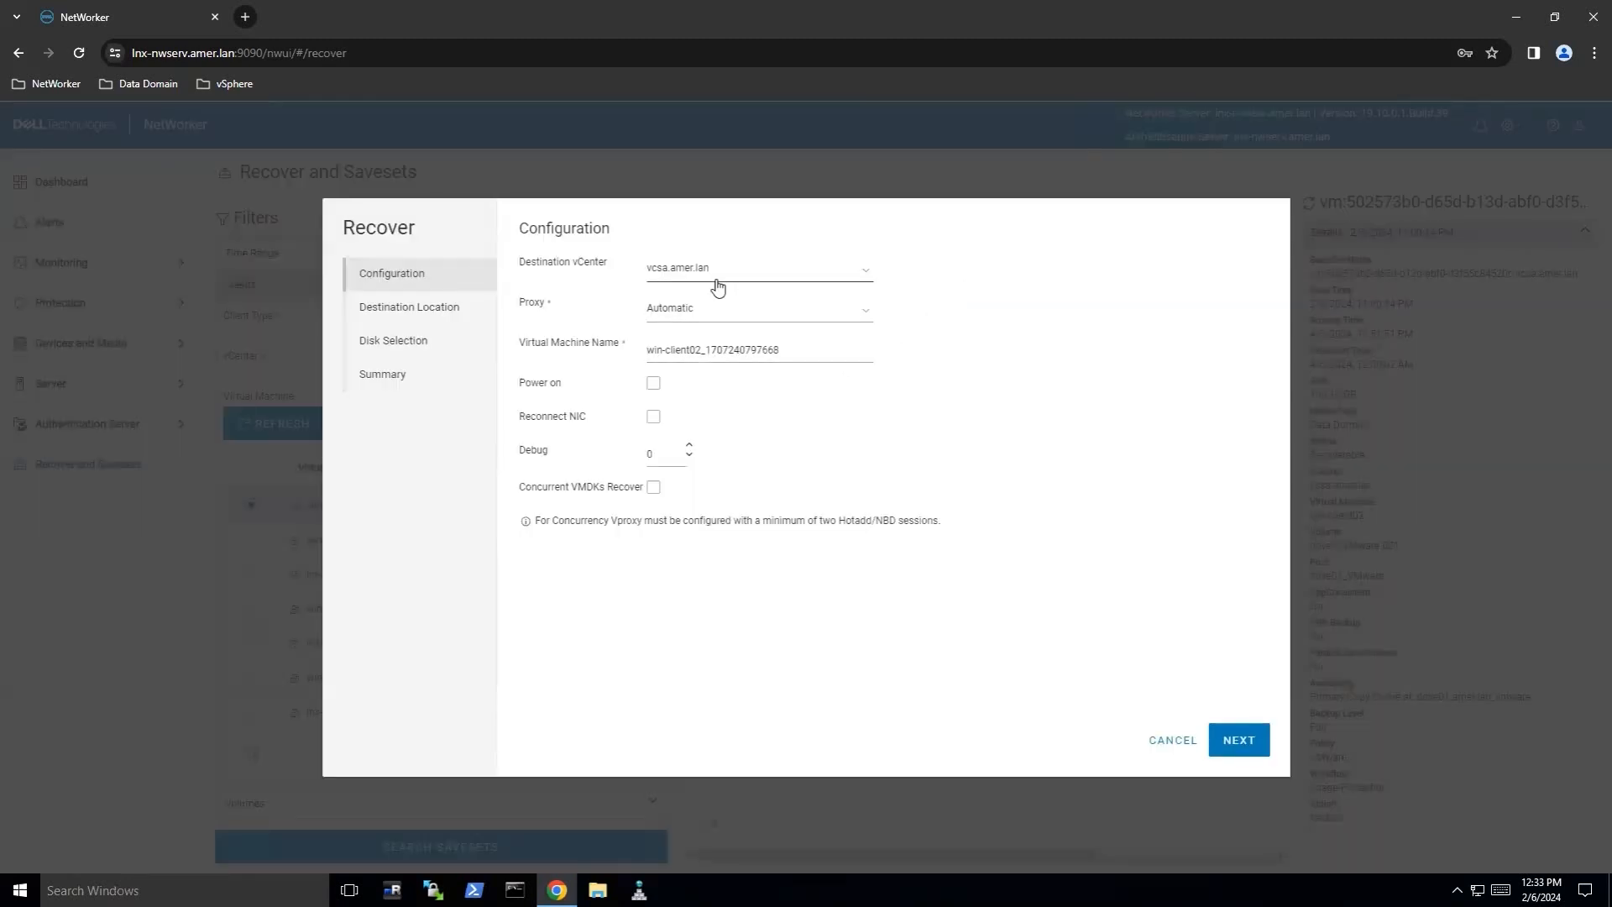
Accept destination esx02.amer.lan and disk selection, then submit the recovery request.
{"action": "left_click", "coordinate": [1239, 741]}
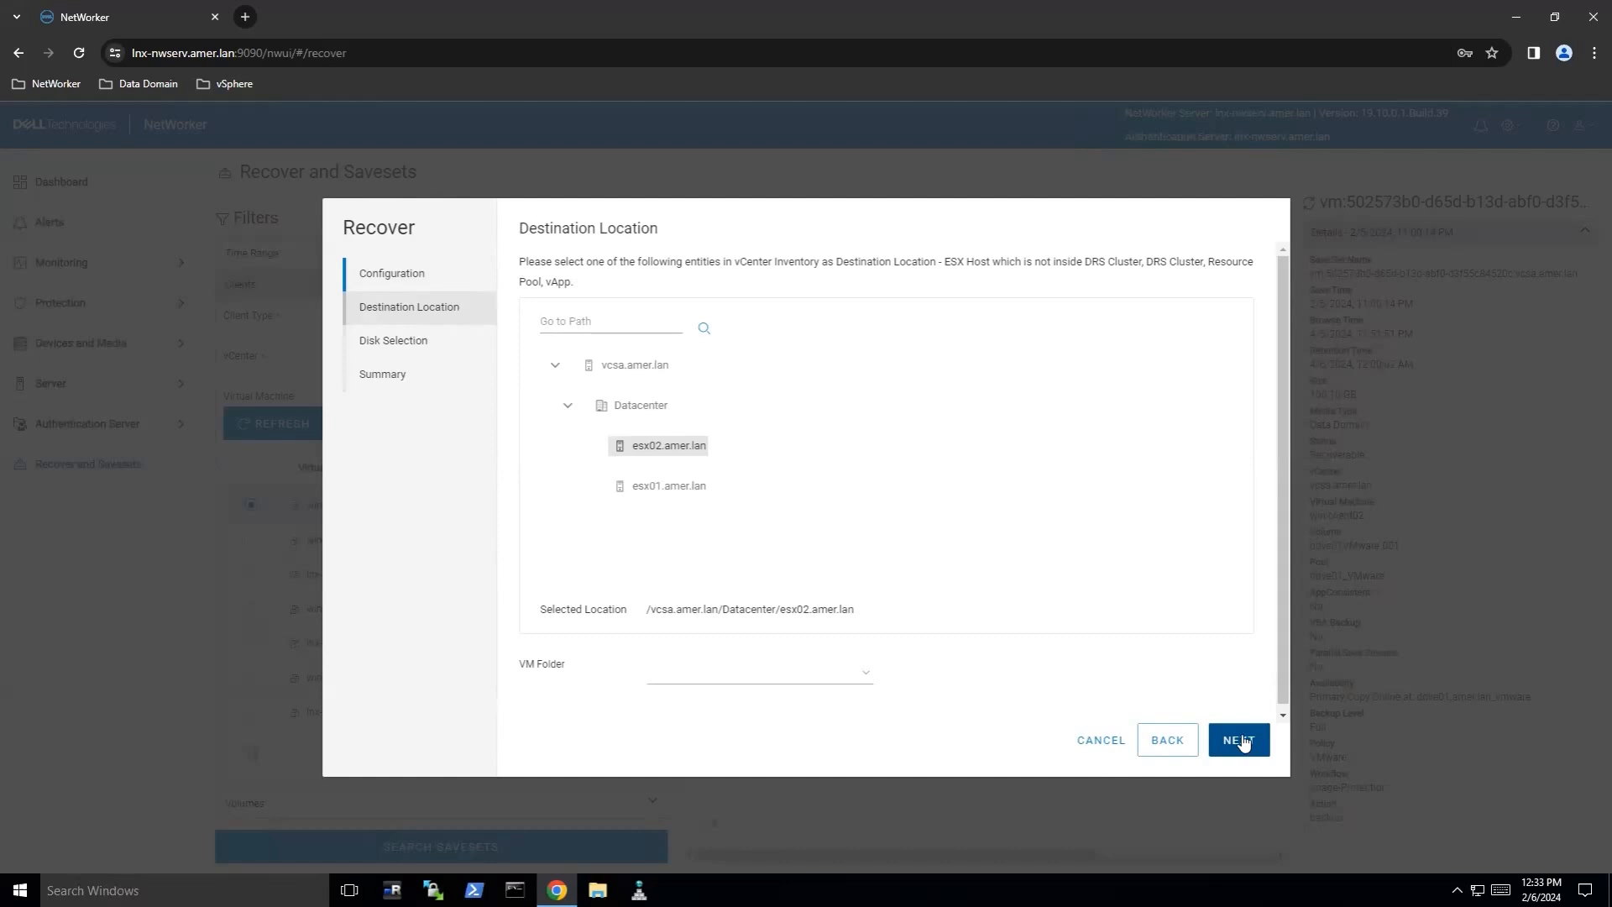
{"action": "left_click", "coordinate": [1242, 744]}
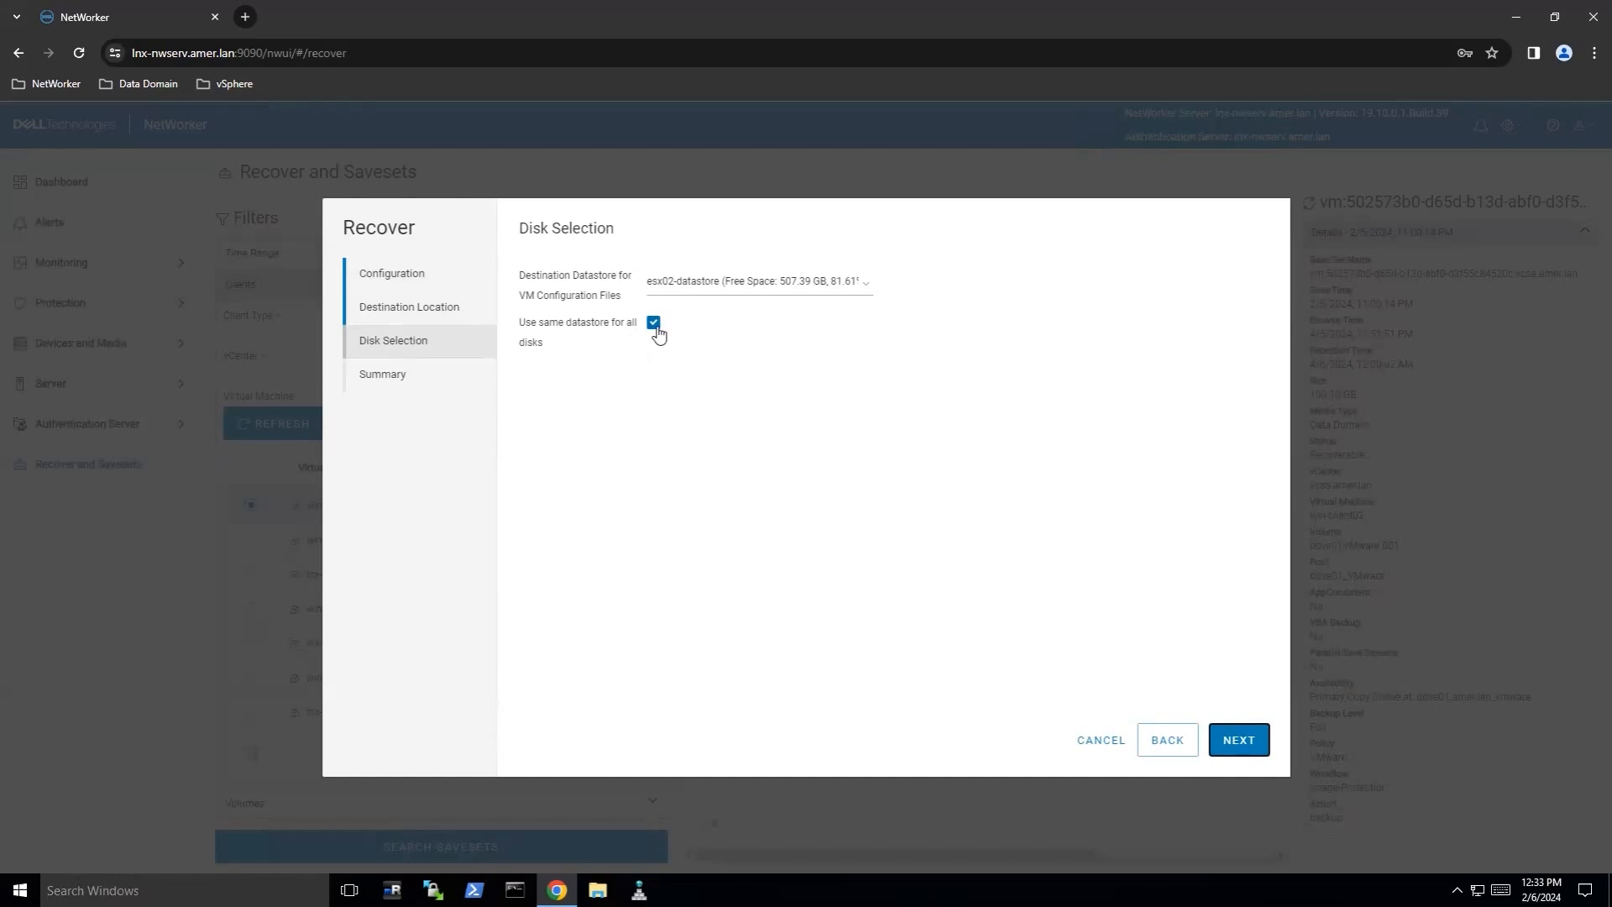
{"action": "left_click", "coordinate": [1234, 744]}
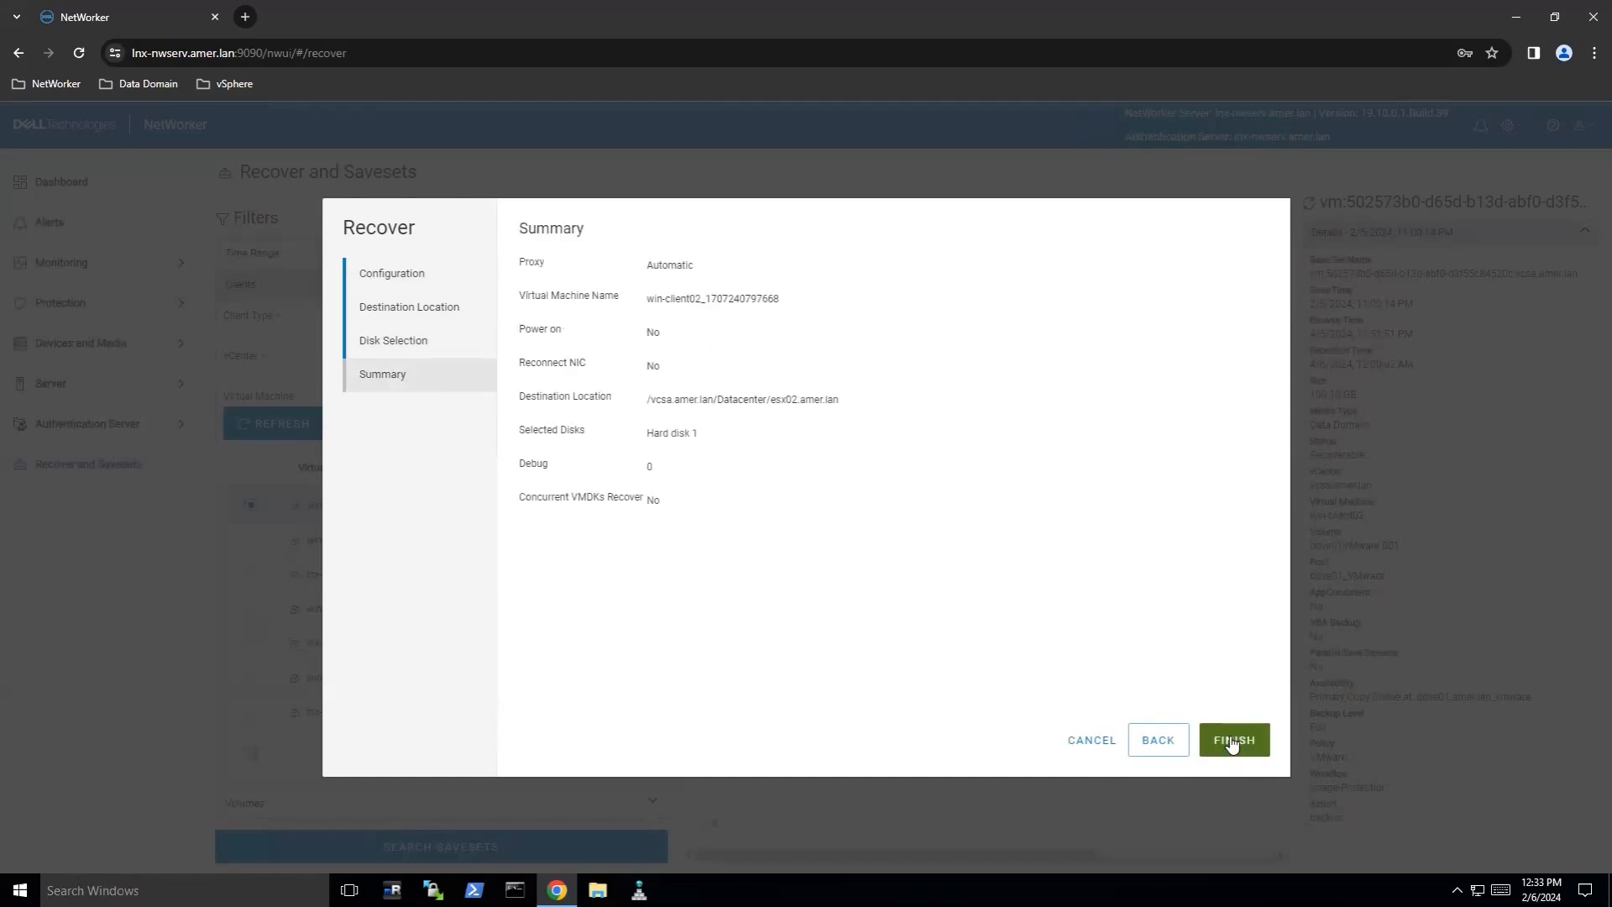
{"action": "left_click", "coordinate": [1232, 743]}
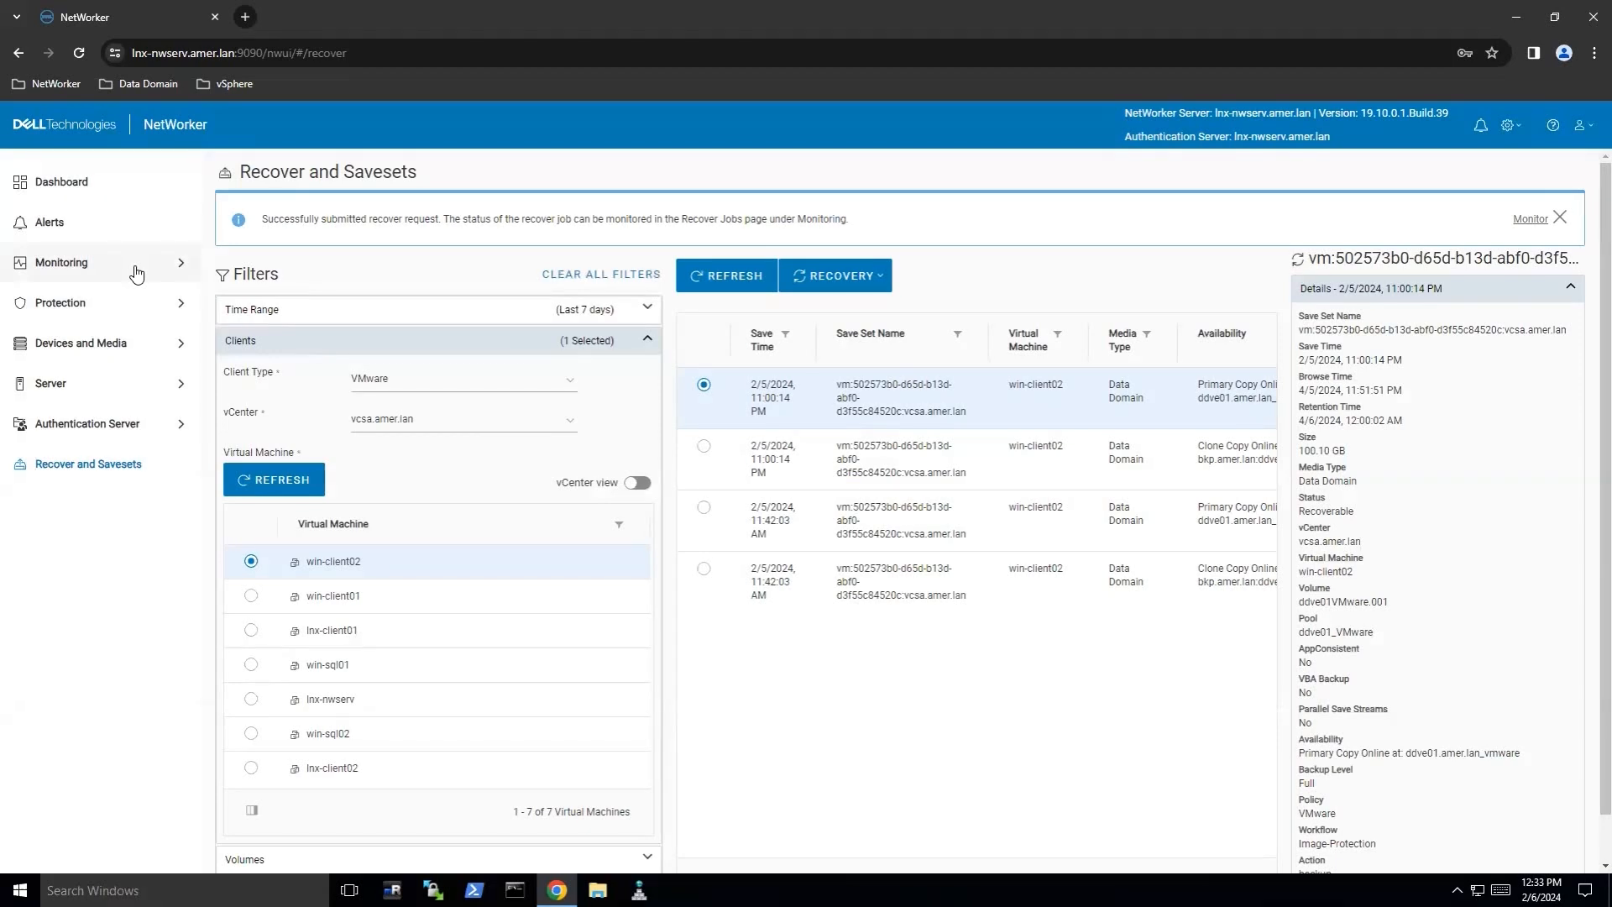
Show the Recover Jobs list with the win-client02 image recovery running.
{"action": "left_click", "coordinate": [136, 273]}
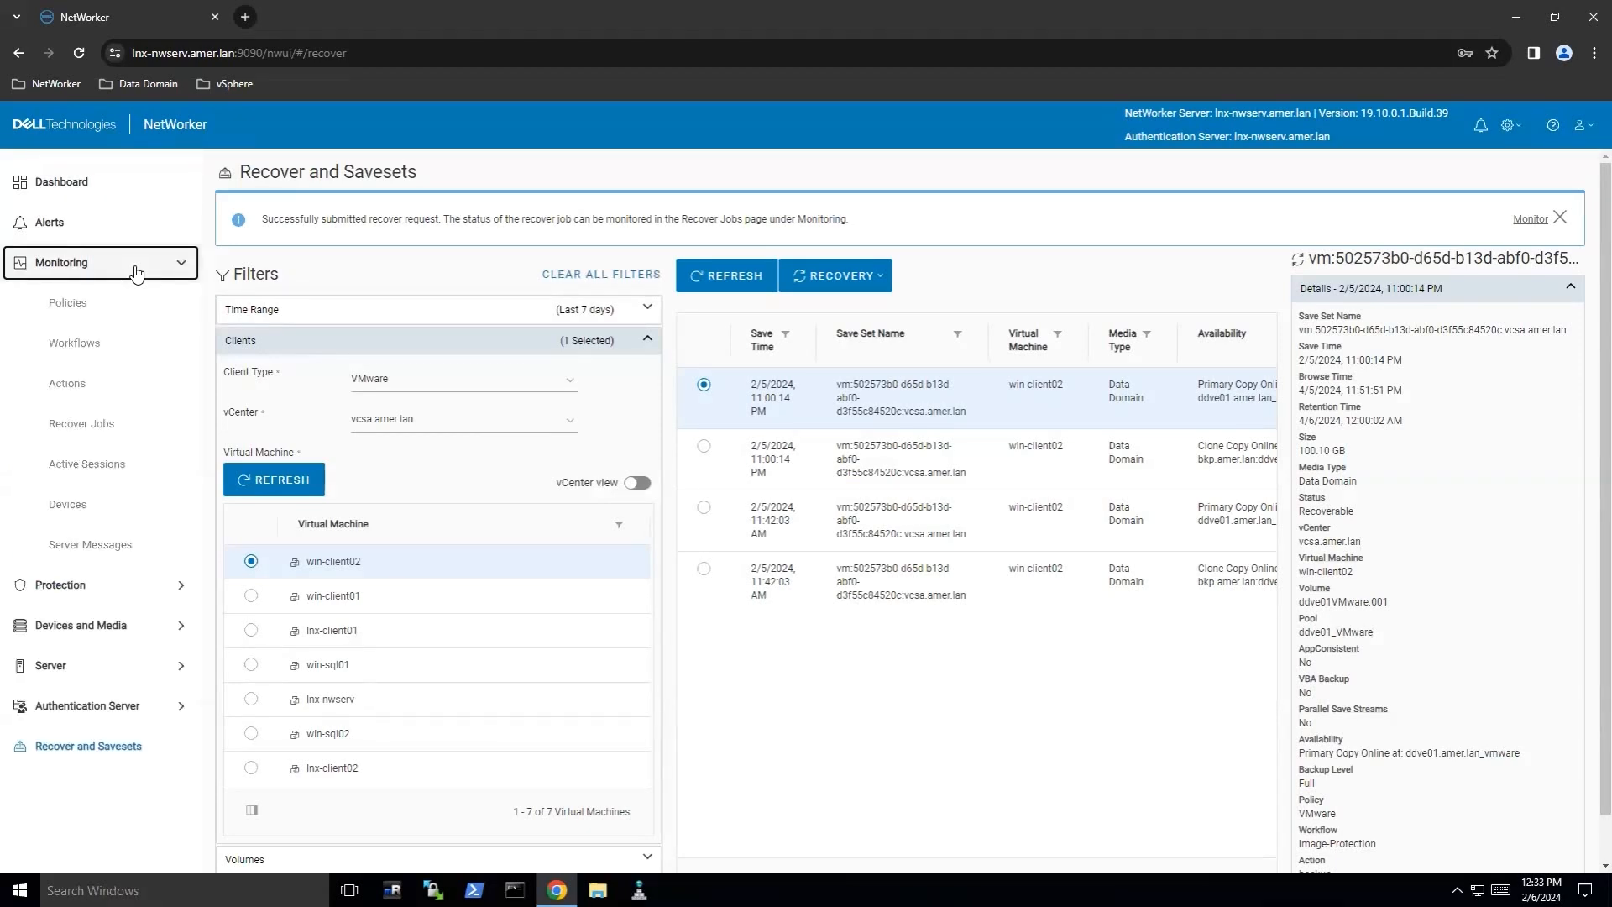
{"action": "left_click", "coordinate": [120, 429]}
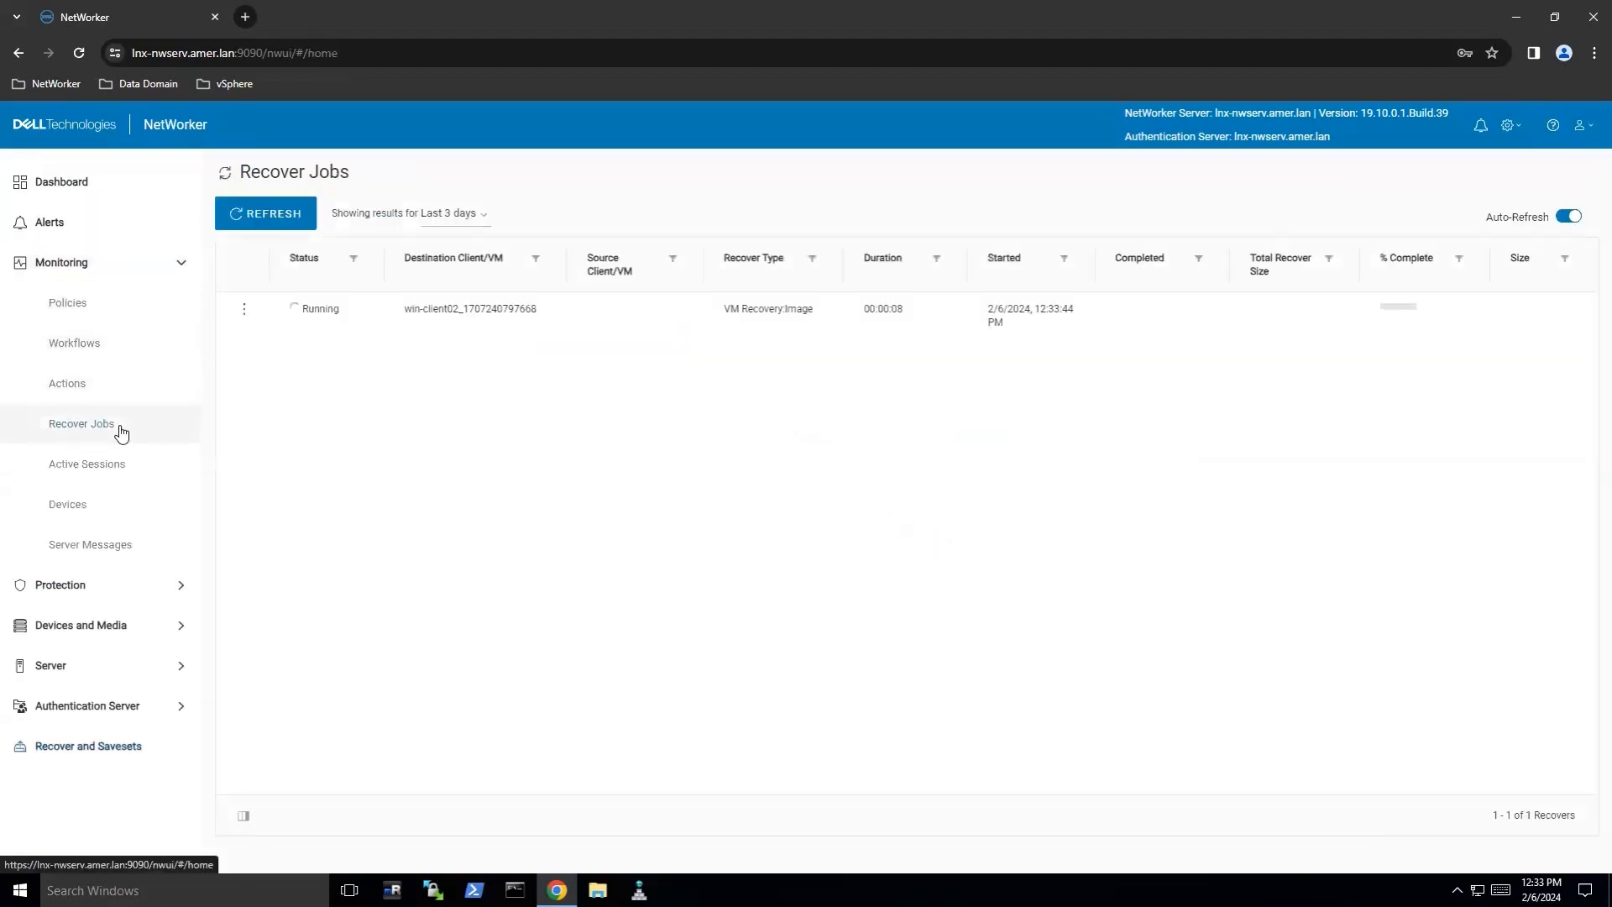